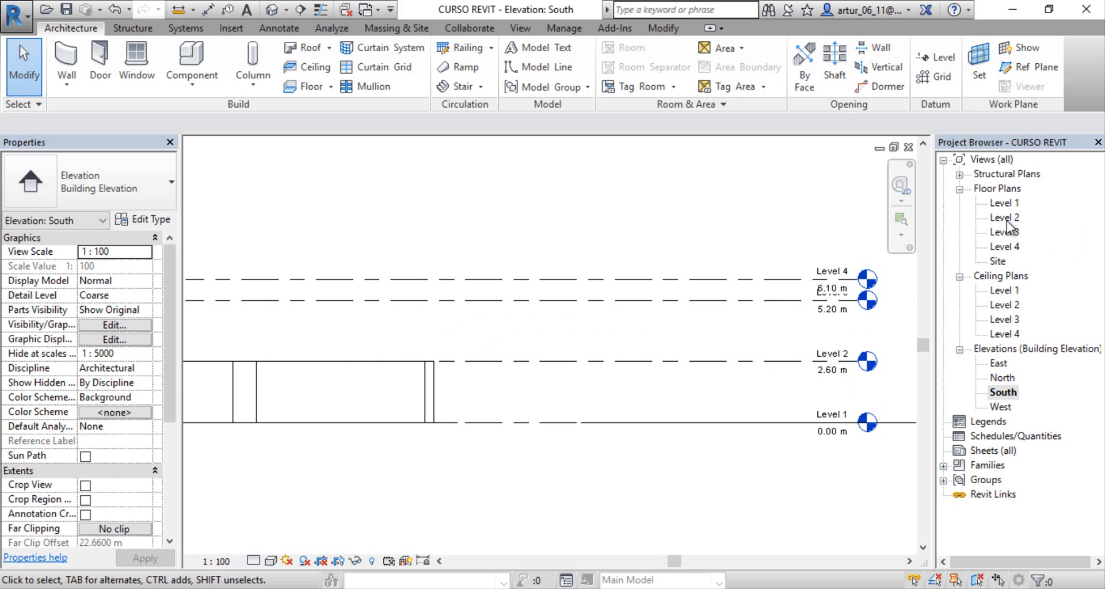
Step: Check the Level 2 floor plan and open the Level 1 floor plan
double_click(1007, 219)
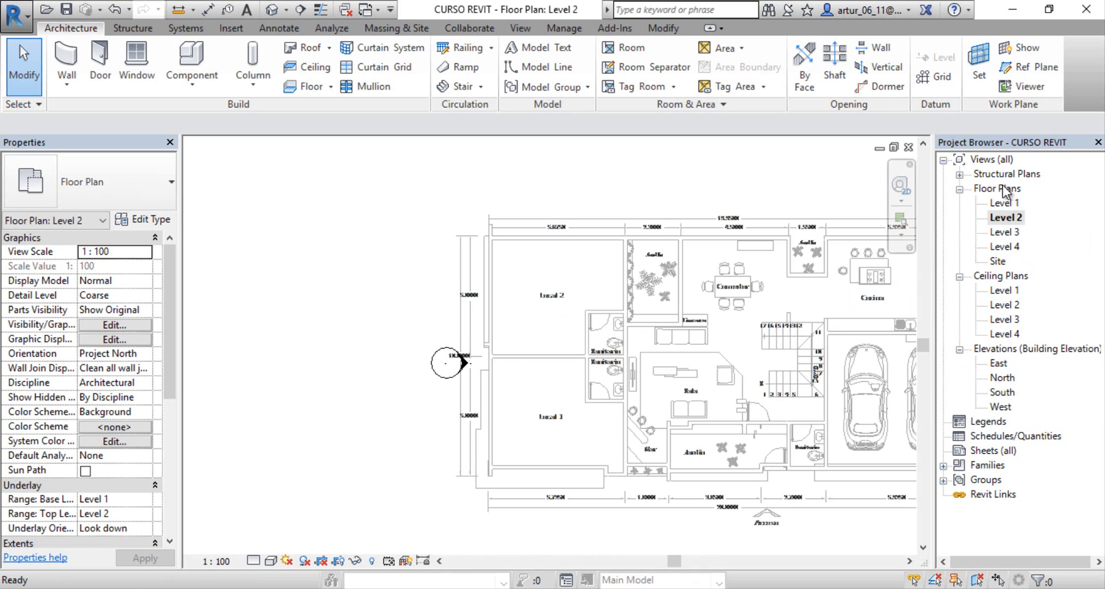
double_click(1007, 204)
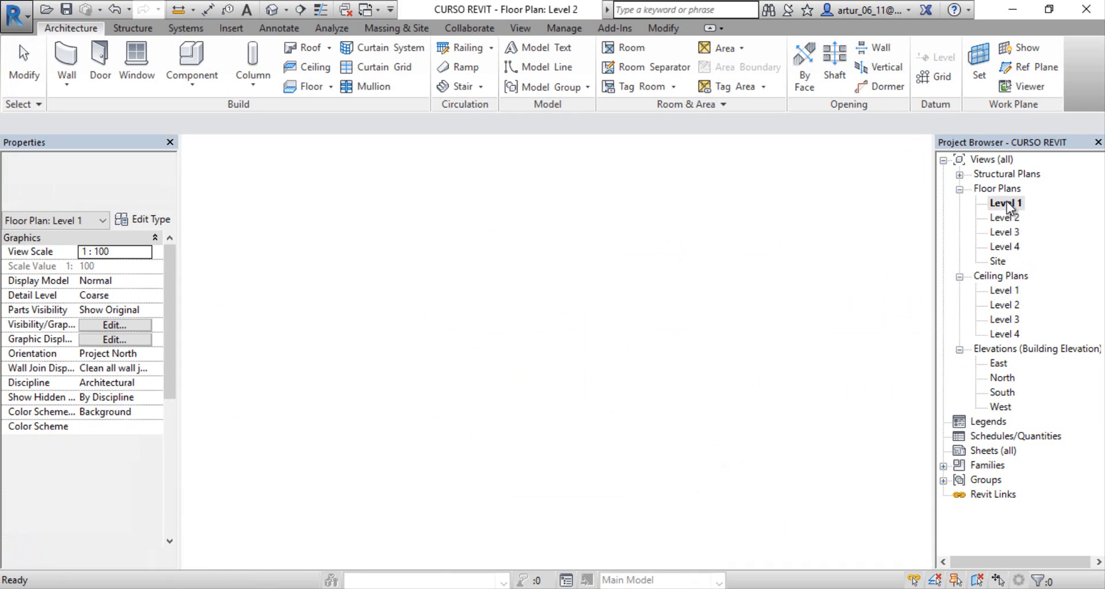
middle_click_drag(672, 393, 573, 356)
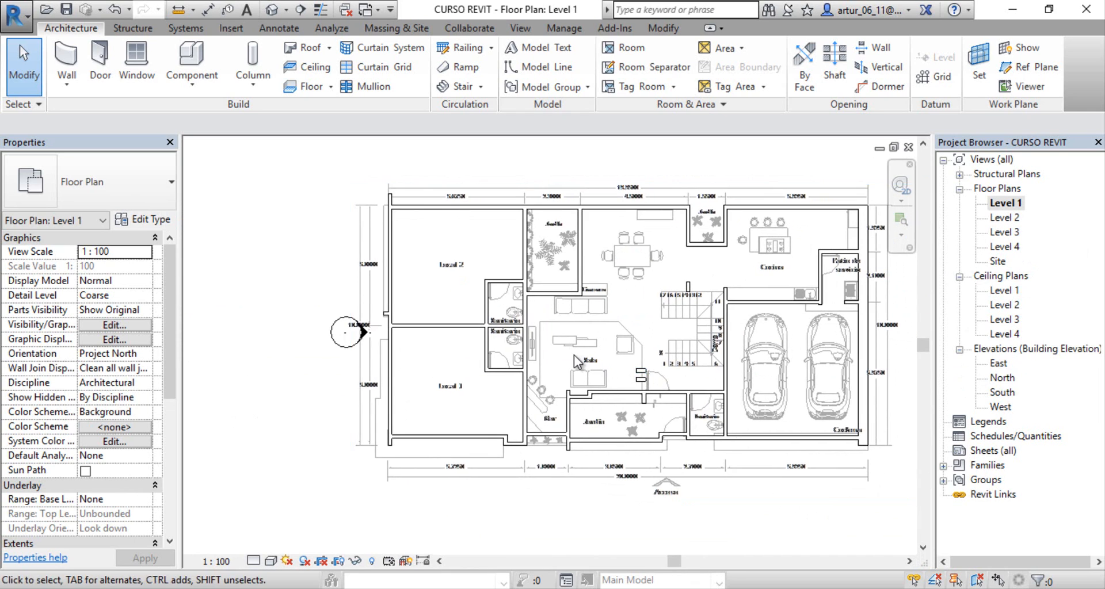
scroll(573, 355, "down", 2)
middle_click_drag(396, 377, 345, 394)
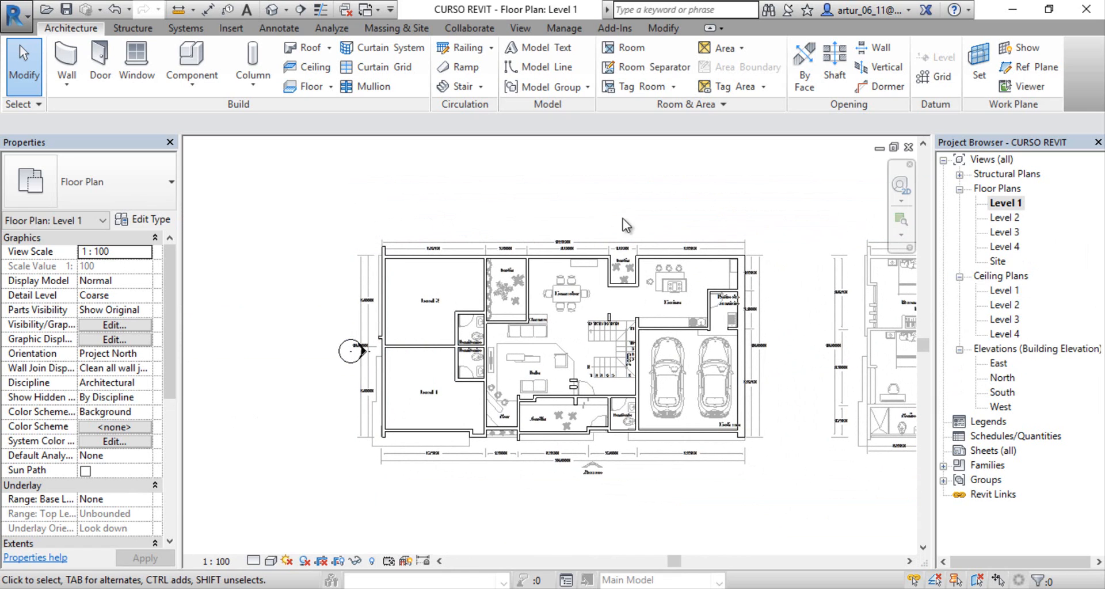
Step: Draw a chained, open zigzag outline of seven MURO DE 15 CM walls in the empty area west of the house plan
left_click(666, 29)
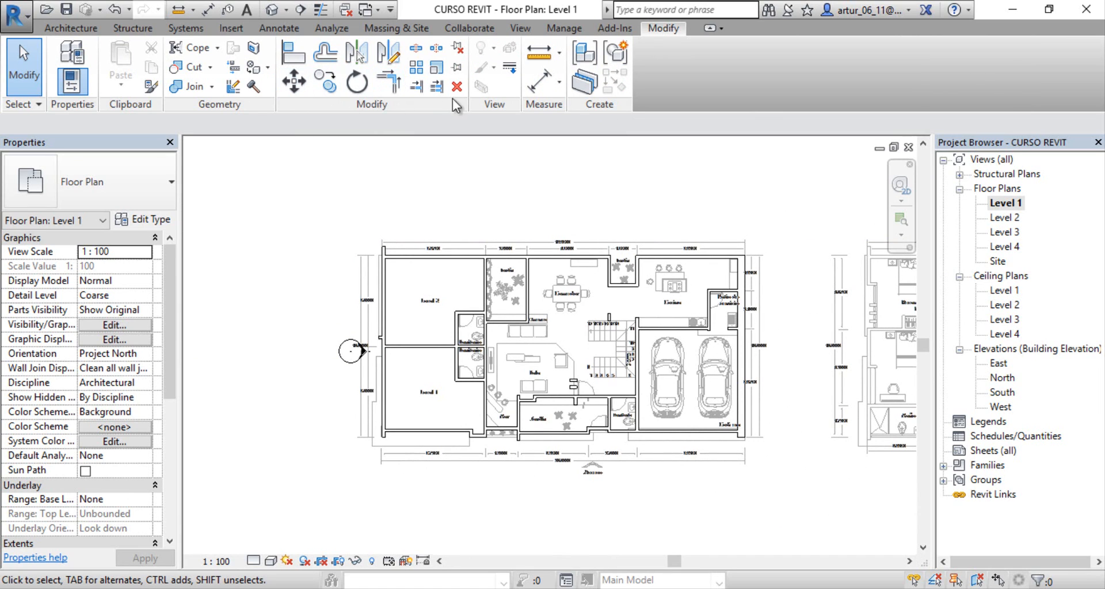
middle_click_drag(338, 180, 460, 193)
left_click(71, 29)
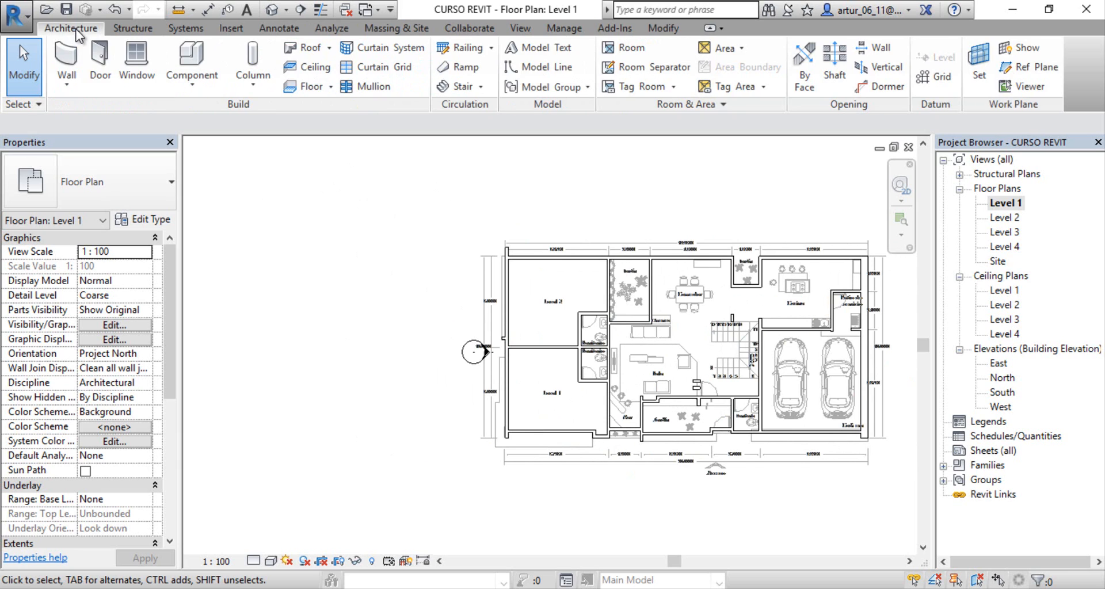
left_click(68, 58)
left_click(289, 284)
left_click(376, 283)
left_click(357, 351)
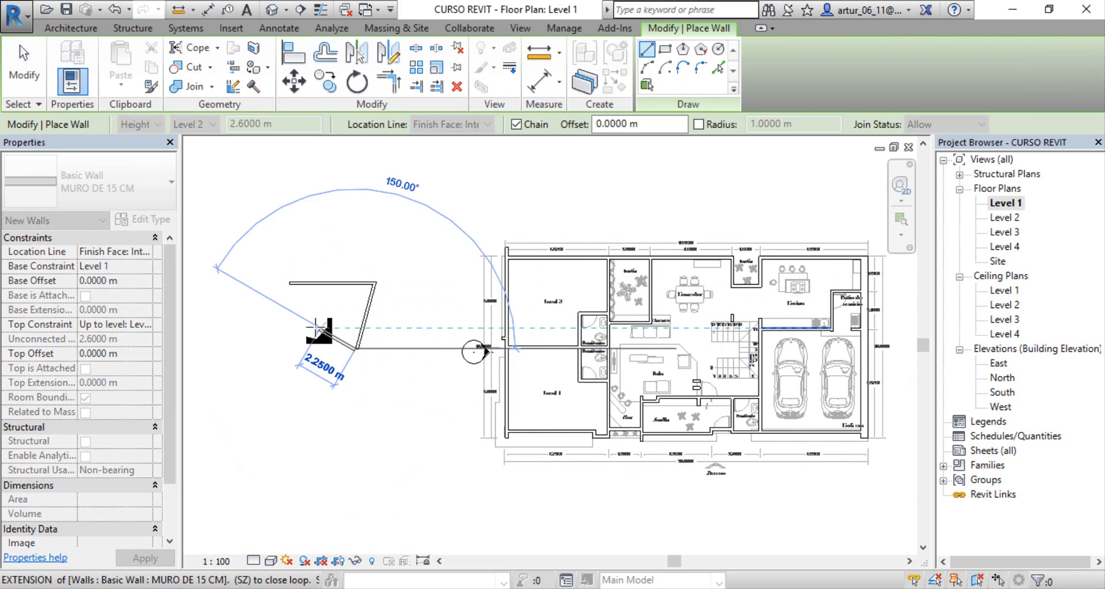
left_click(320, 330)
left_click(301, 408)
left_click(262, 349)
left_click(210, 234)
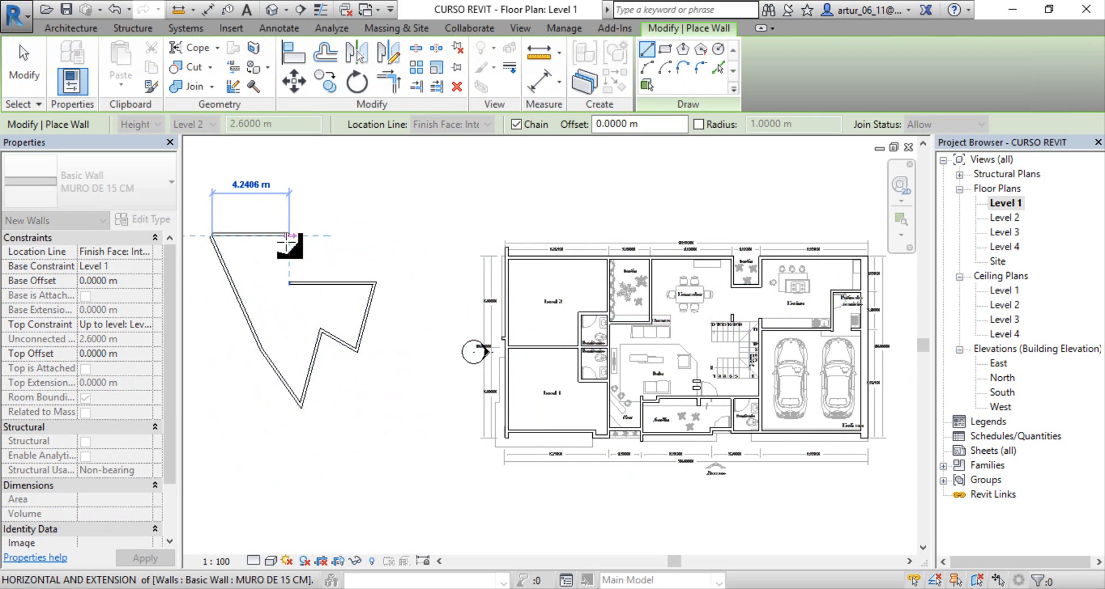
left_click(288, 233)
key("Escape")
scroll(266, 252, "up", 2)
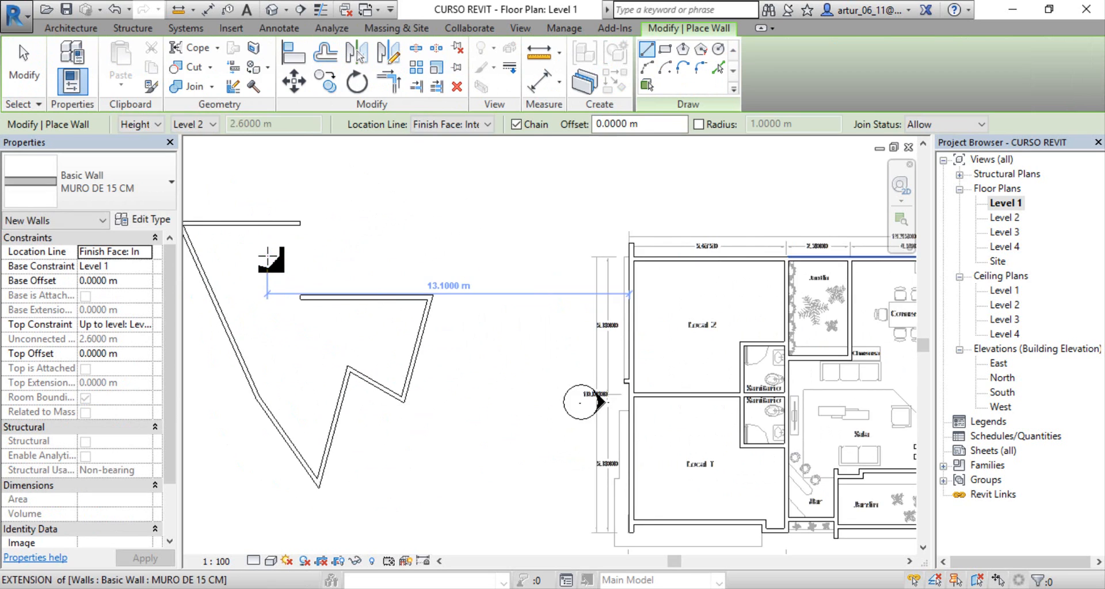
middle_click_drag(267, 253, 412, 256)
key("Escape")
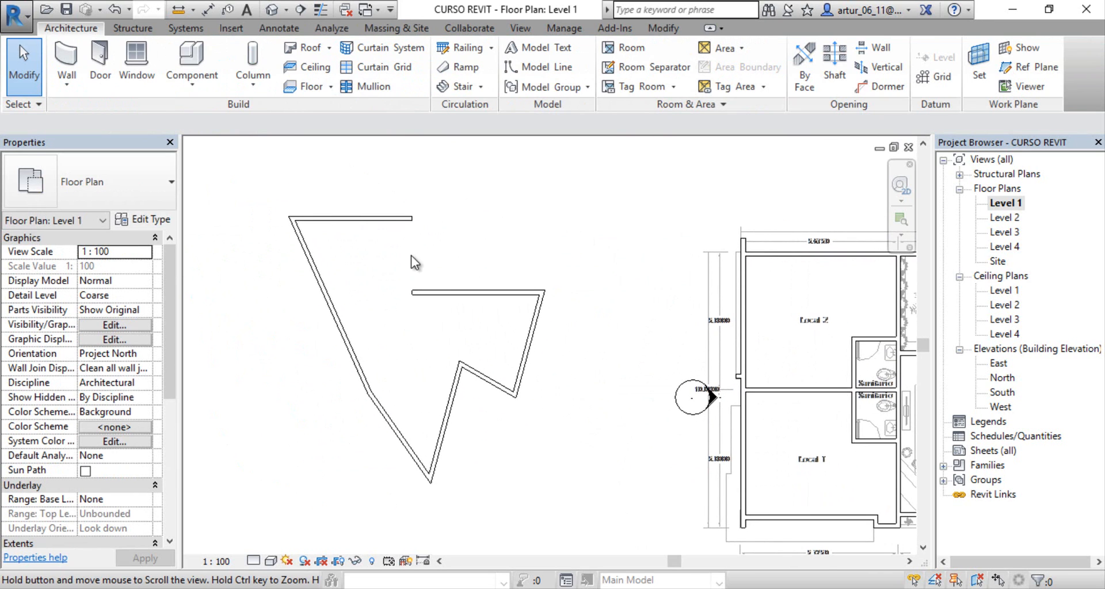
left_click(660, 34)
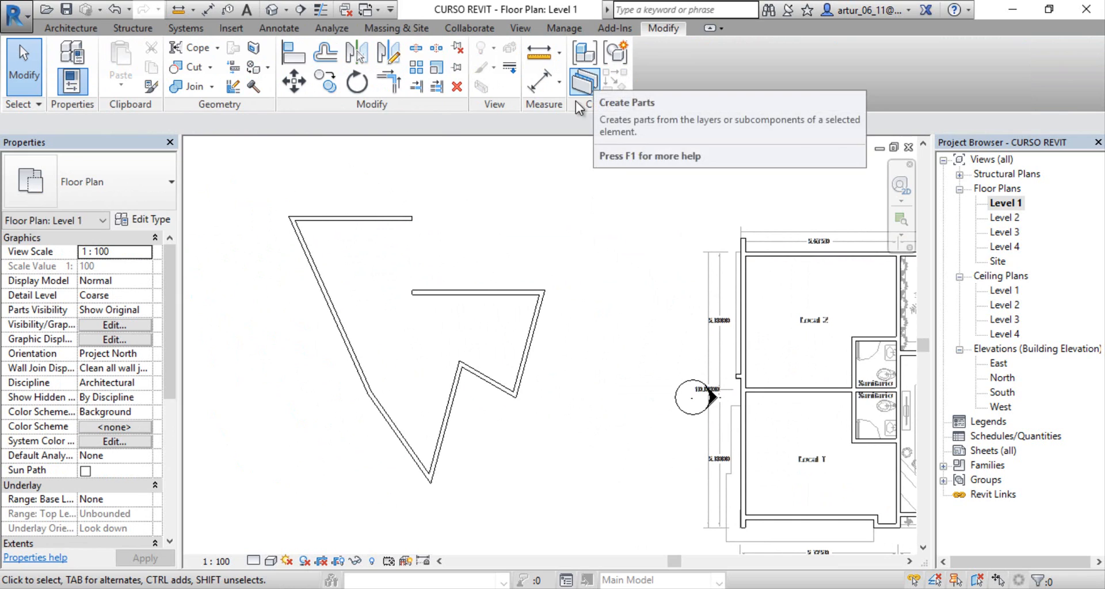
left_click(295, 82)
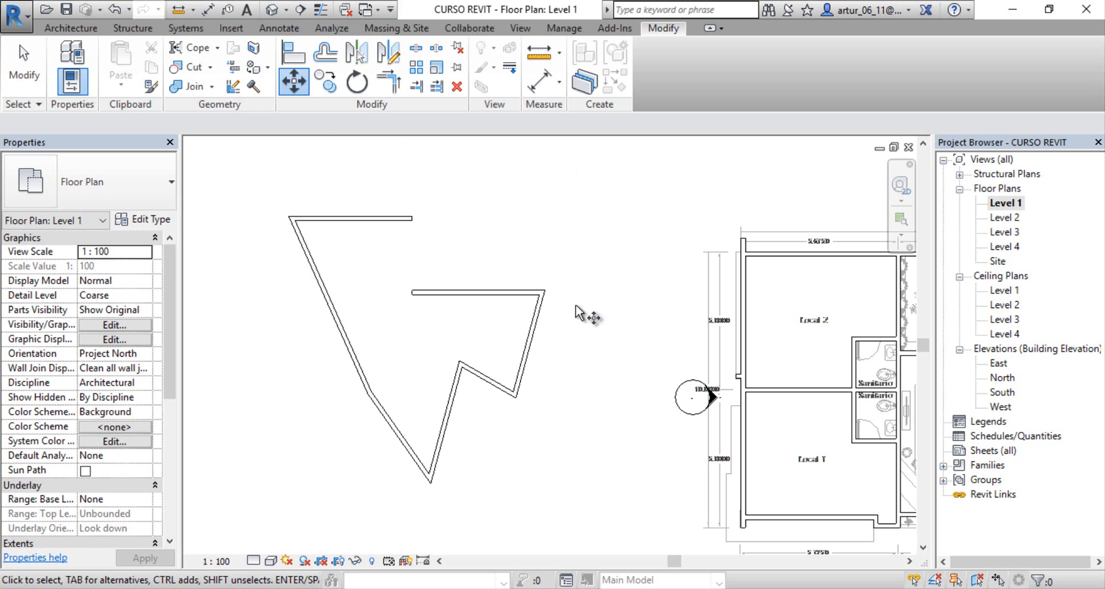
left_click_drag(558, 486, 555, 275)
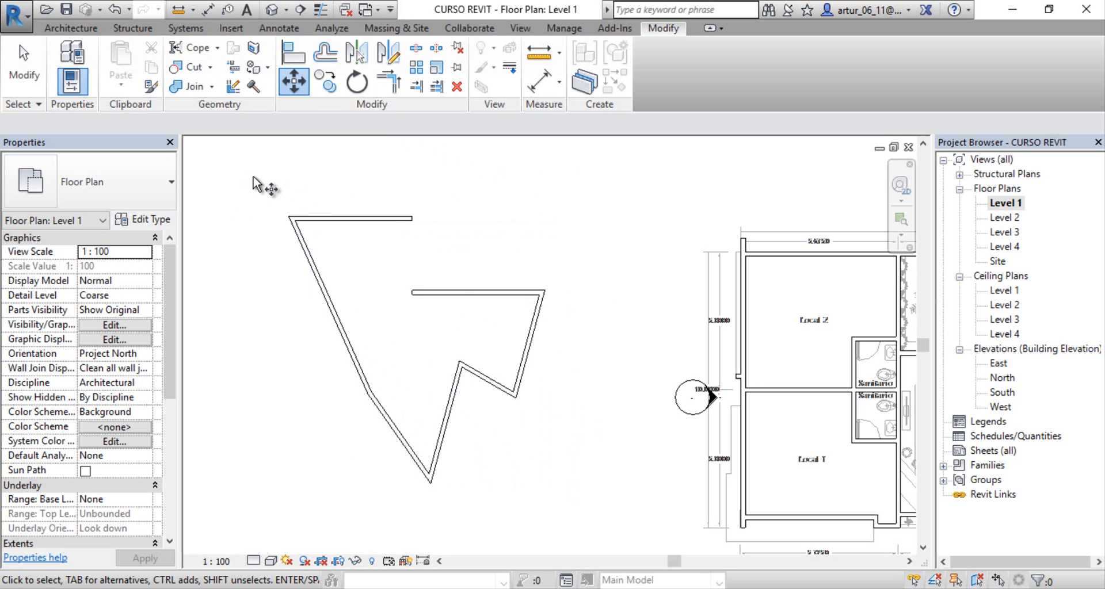
left_click_drag(254, 177, 572, 334)
key("Escape")
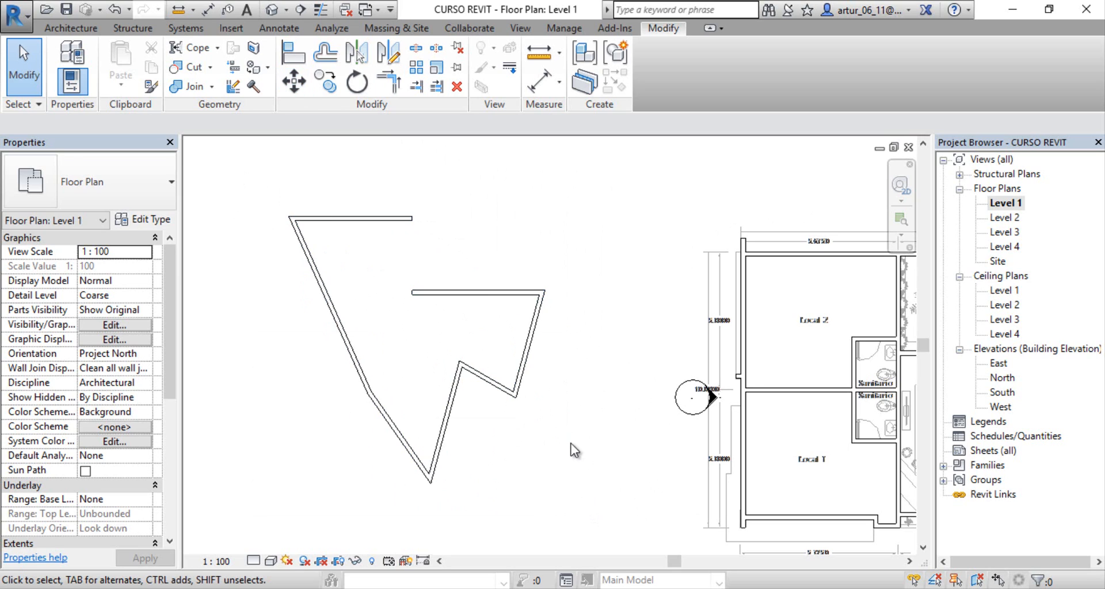
Step: Move all seven walls of the zigzag outline about 12 m west, using a wall corner as the base point
left_click(293, 83)
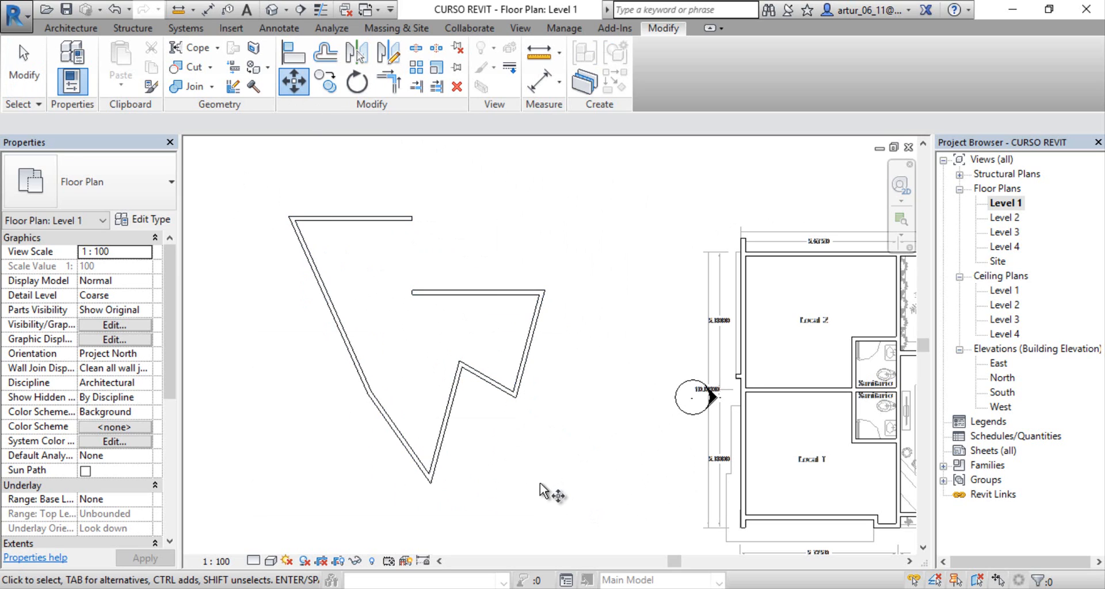
left_click_drag(540, 484, 269, 175)
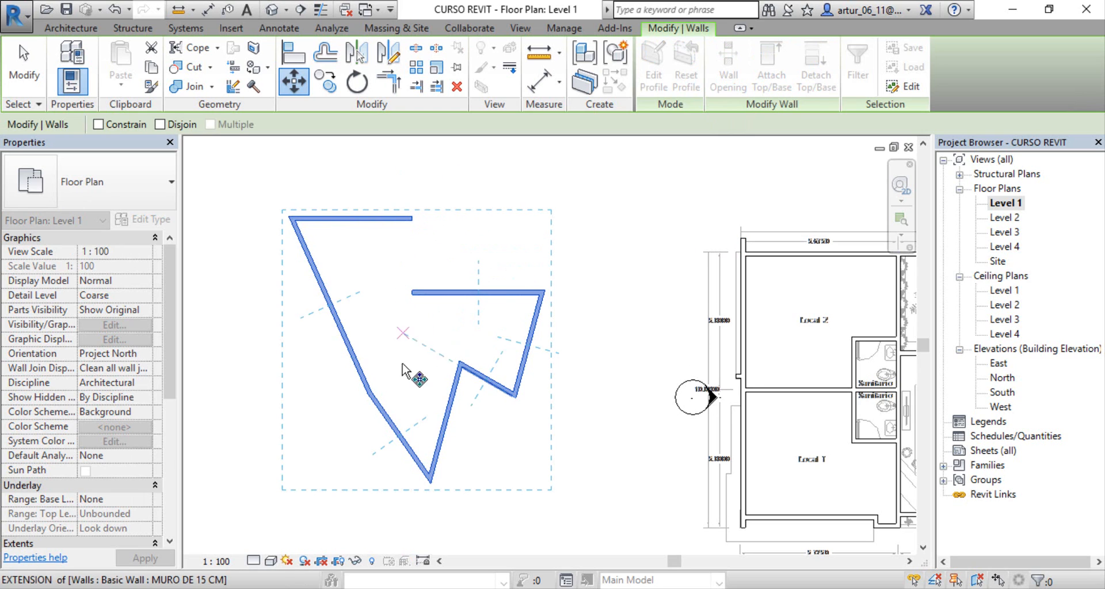
left_click(368, 394)
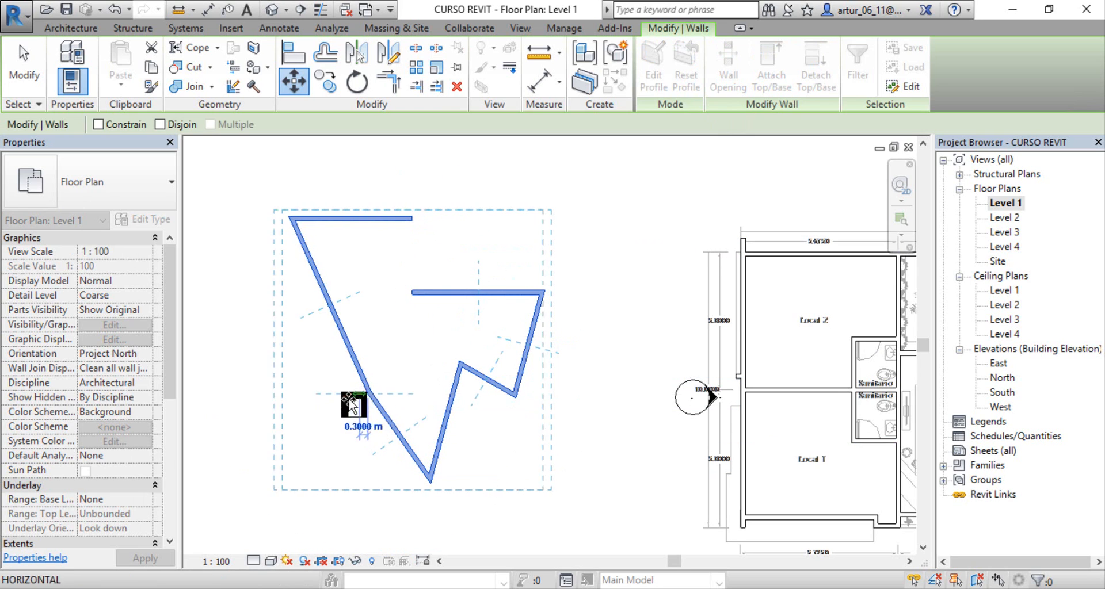
middle_click_drag(310, 404, 591, 340)
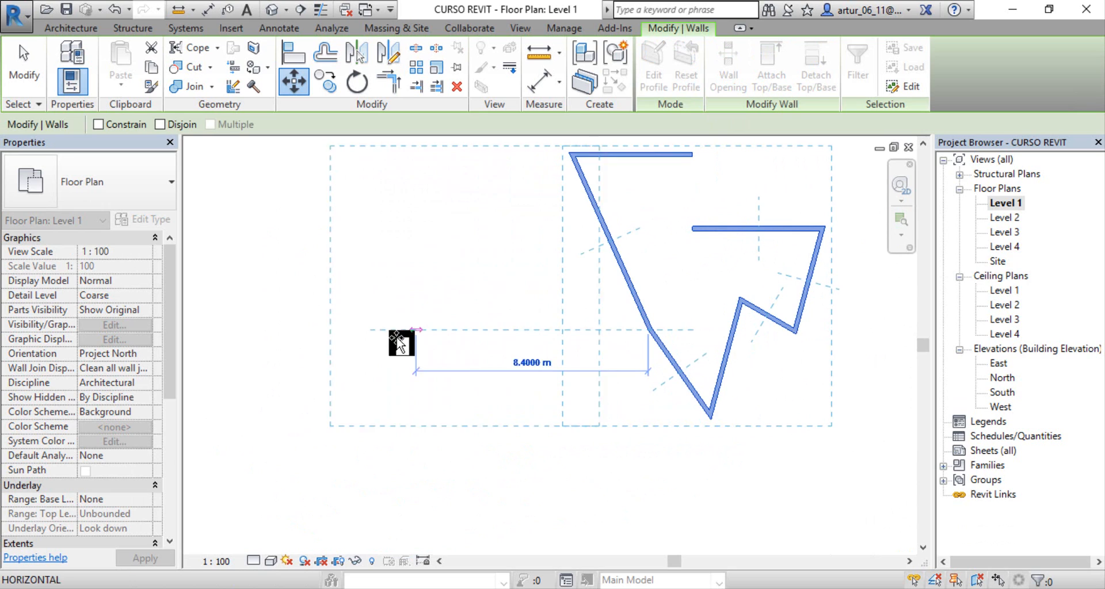
left_click(310, 343)
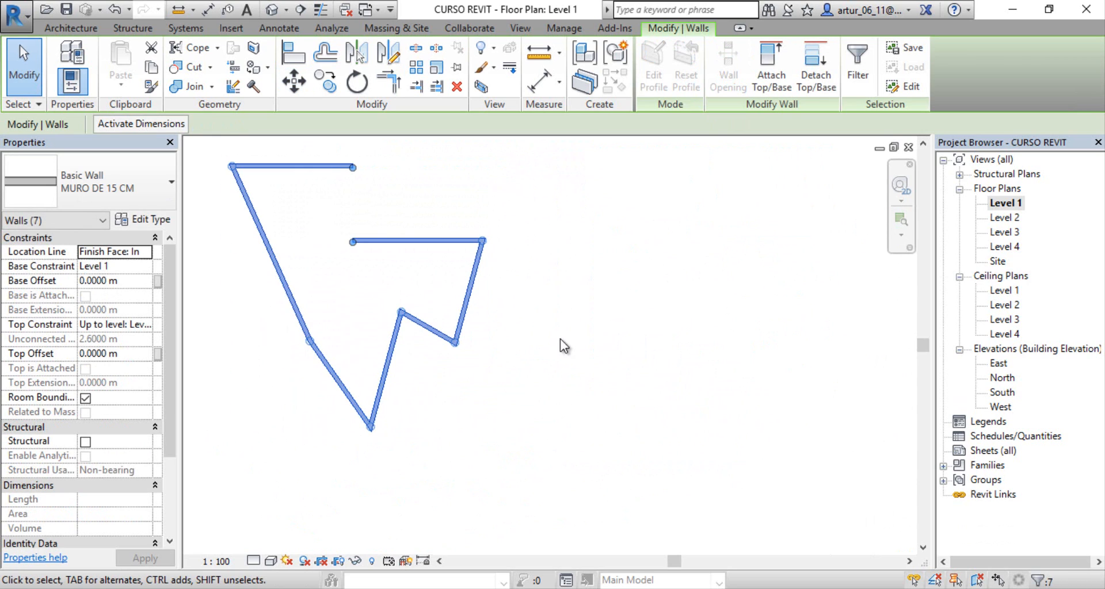
middle_click_drag(553, 298, 565, 347)
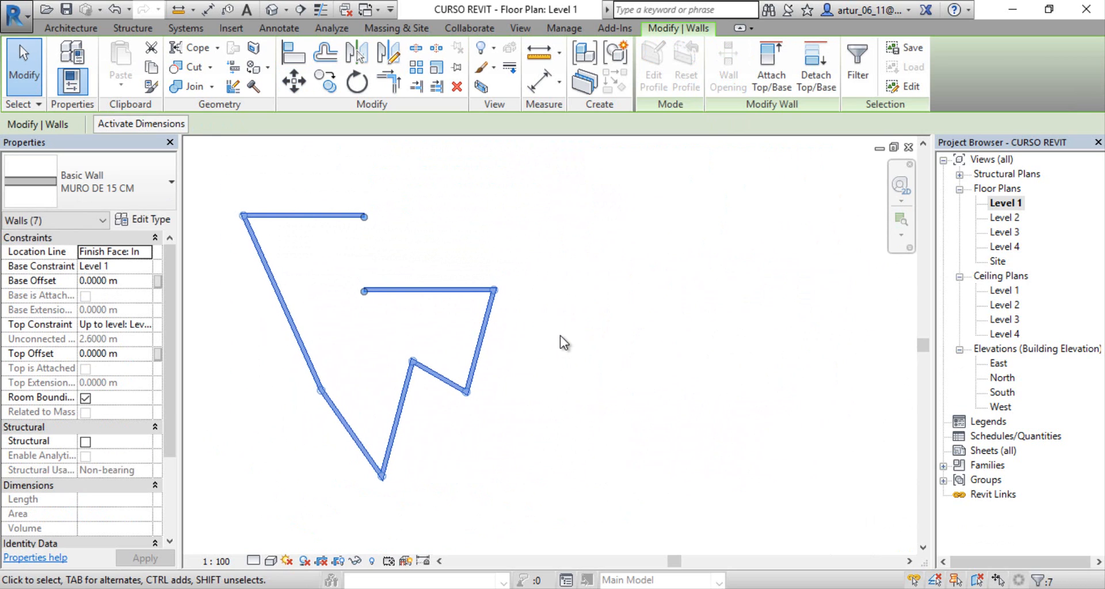
key("Escape")
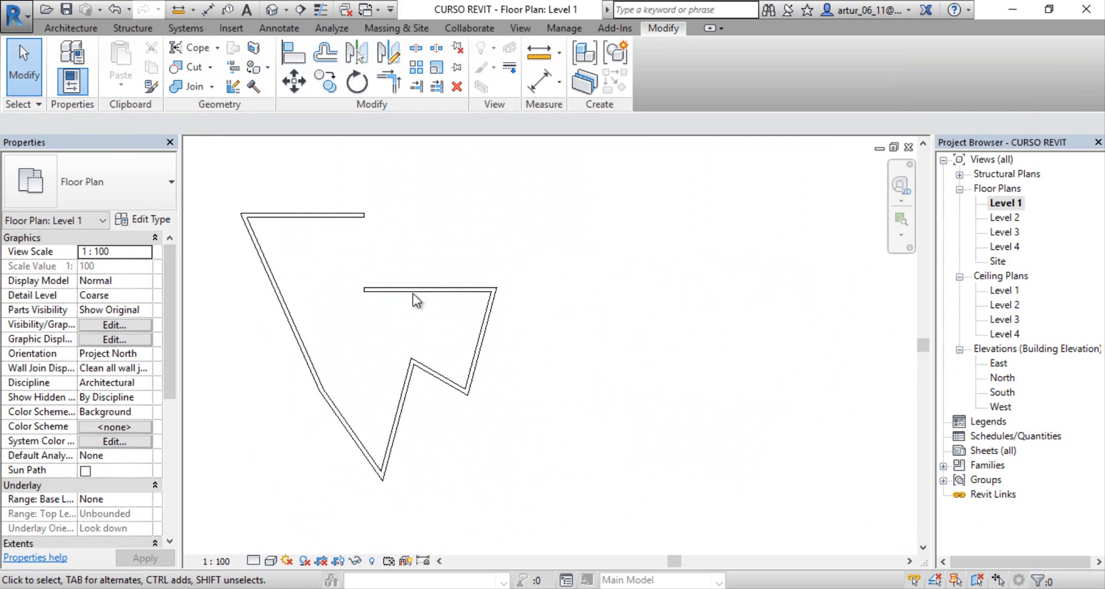
Step: Try a single copy of the whole wall outline to its west from its upper-left corner, and undo the copy
left_click(329, 86)
middle_click_drag(458, 240, 576, 253)
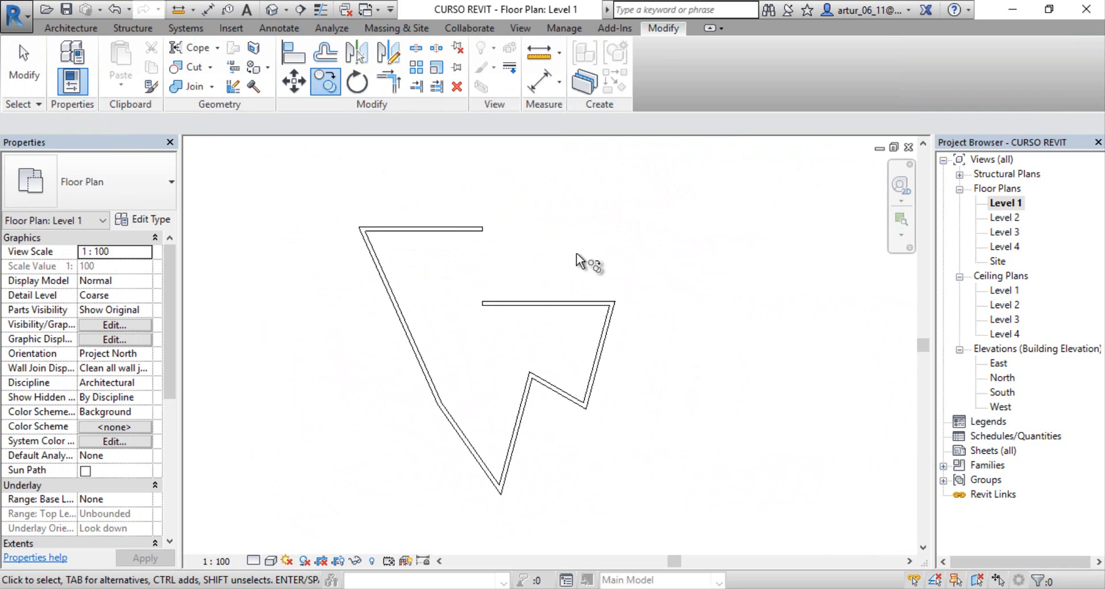
left_click_drag(639, 495, 380, 206)
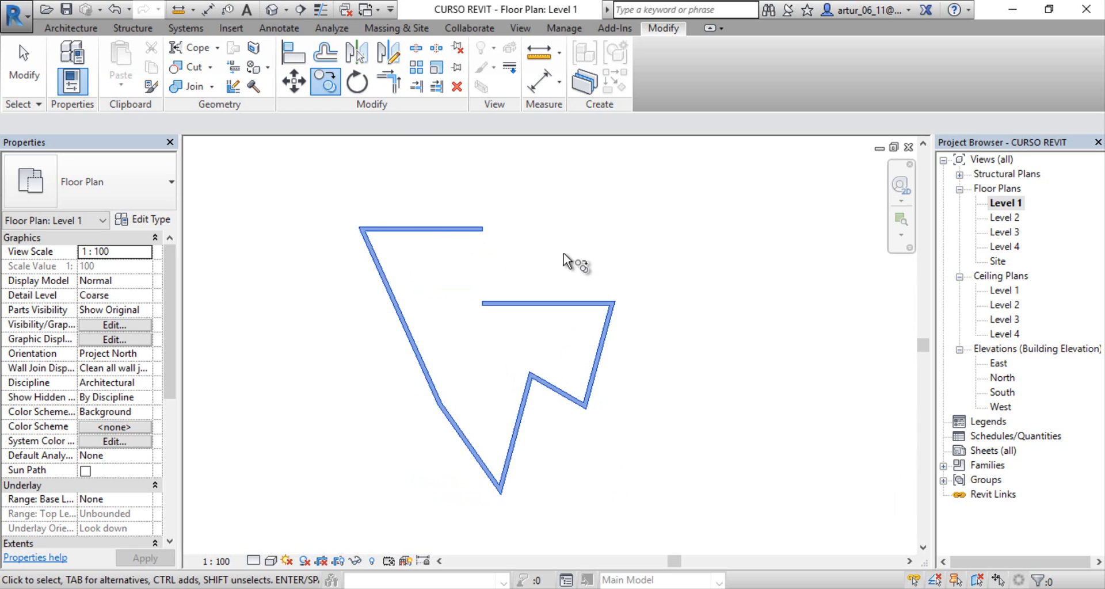
key("Return")
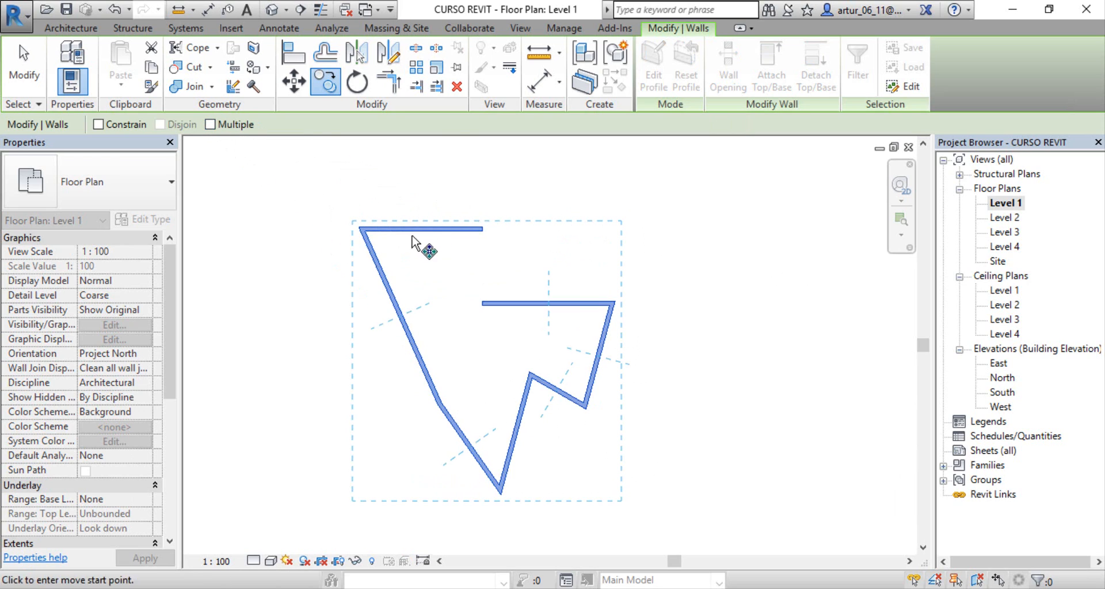
left_click(358, 229)
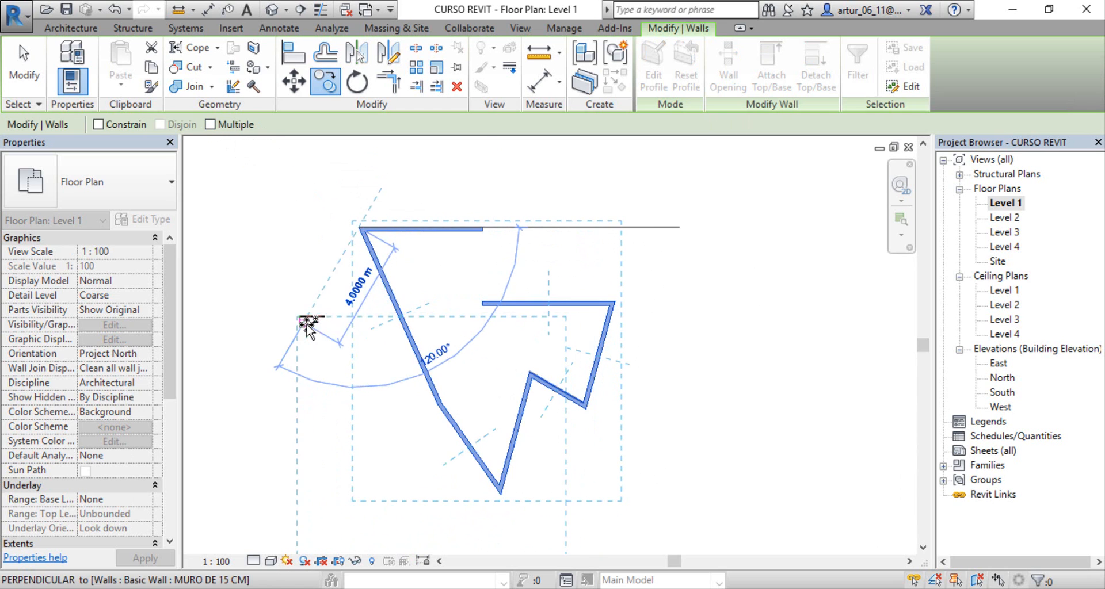
middle_click_drag(303, 325, 662, 301)
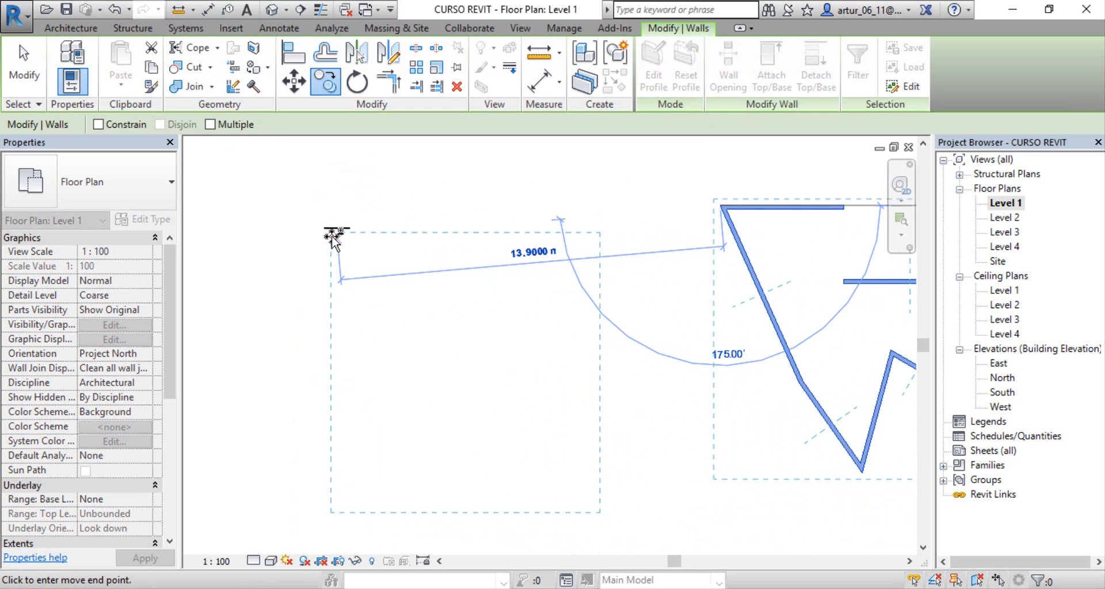
left_click(271, 225)
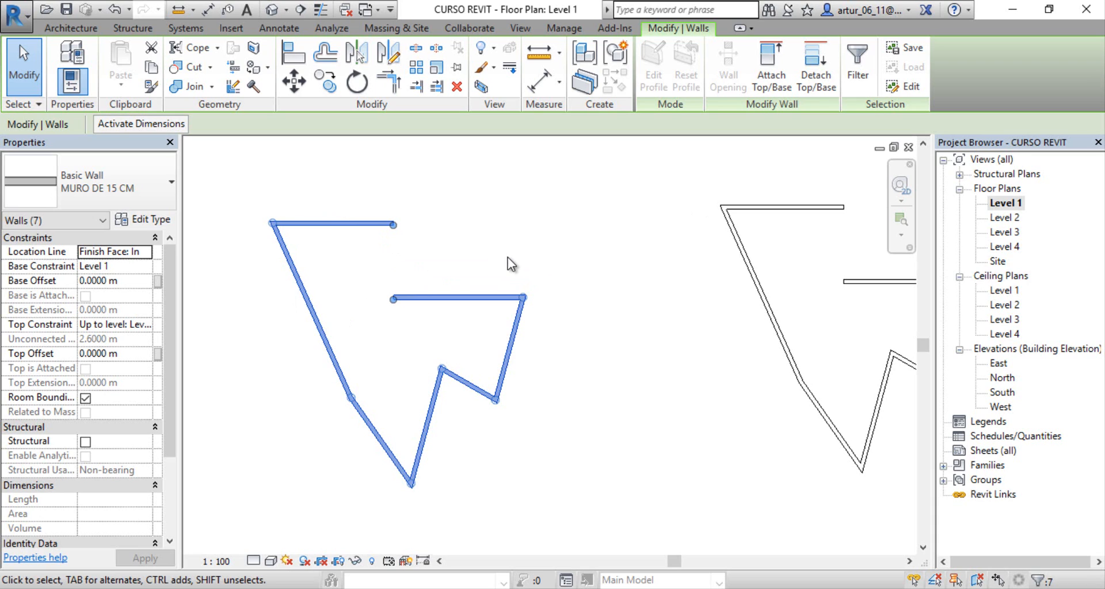
key("ctrl+z")
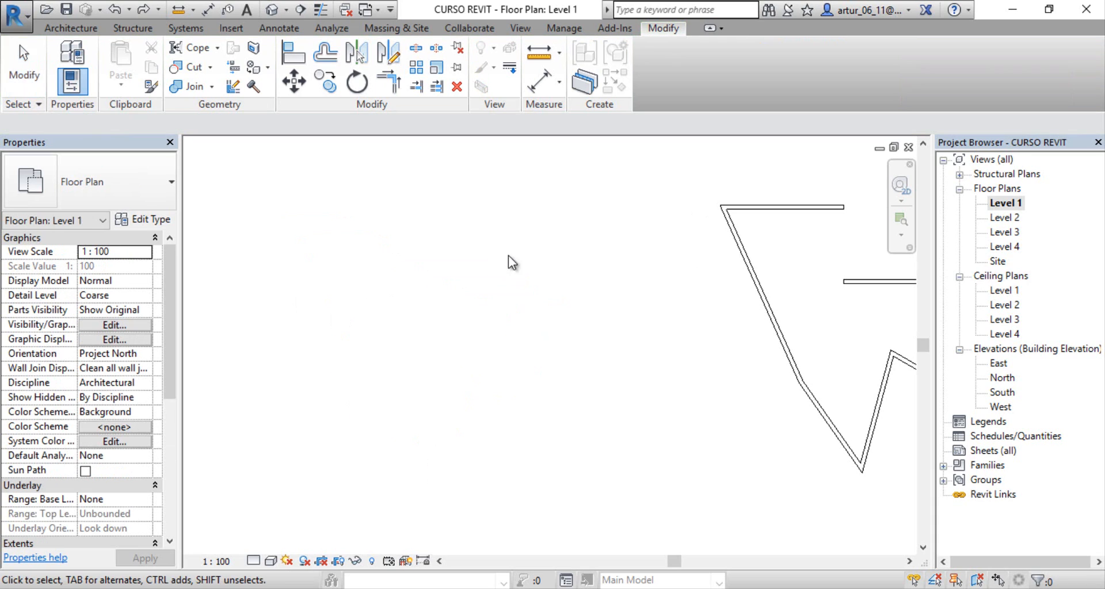
Step: Copy the seven-wall outline with the Multiple option enabled, placing two copies in a row west of the original
middle_click_drag(702, 311, 379, 342)
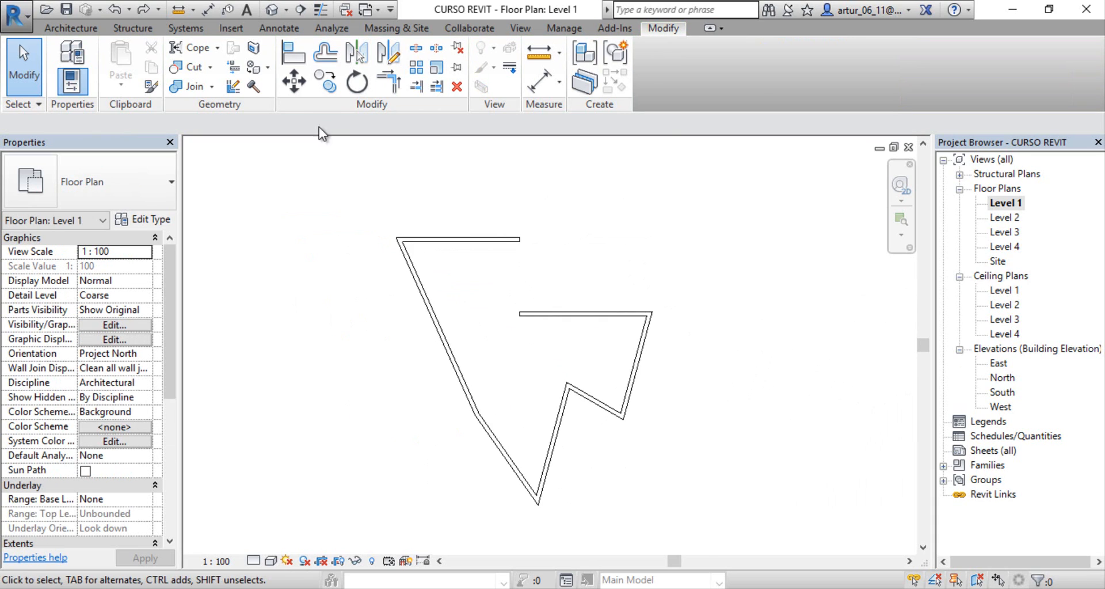
left_click(323, 85)
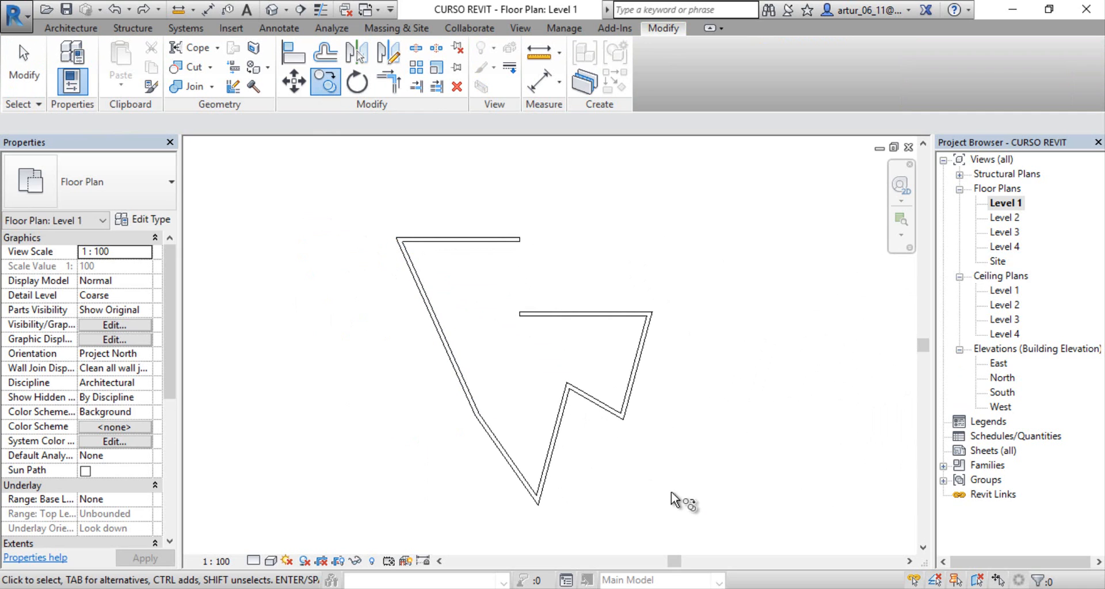
left_click_drag(671, 492, 413, 201)
key("Return")
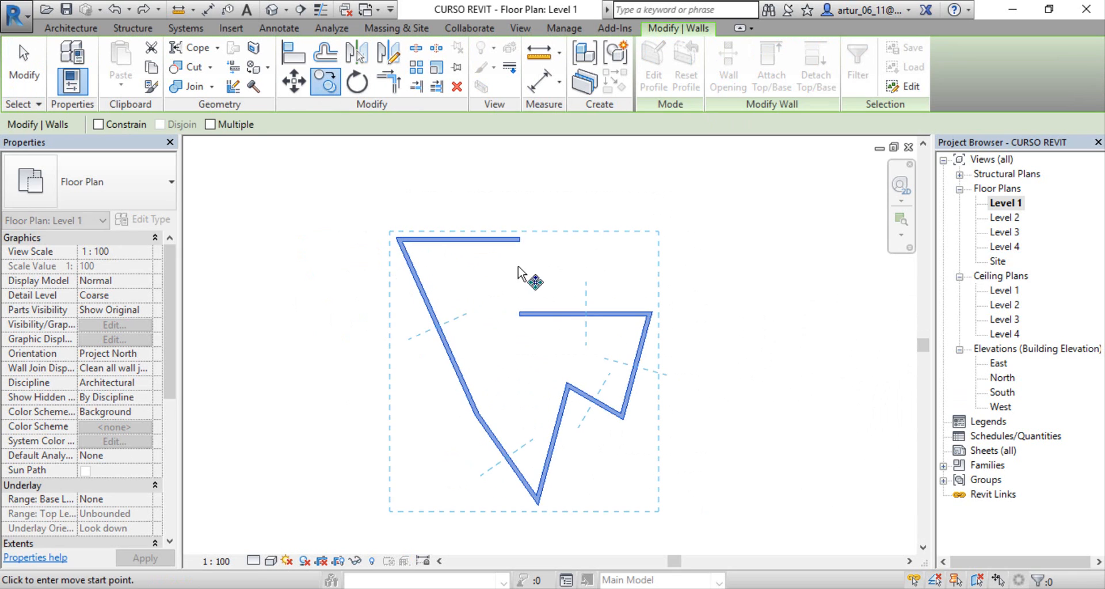
left_click(210, 124)
left_click(362, 243)
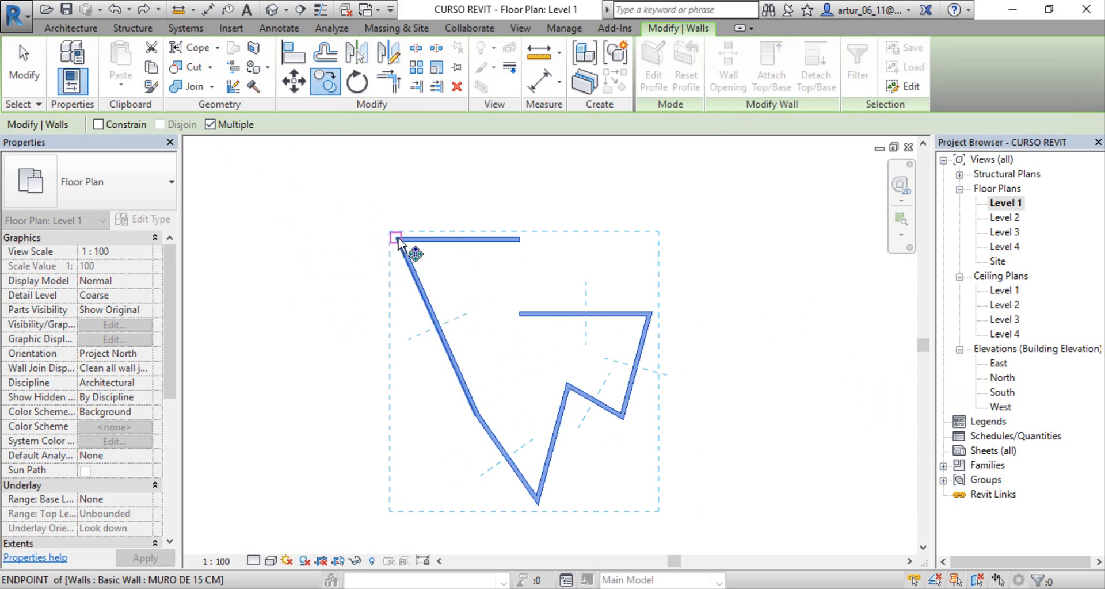
scroll(392, 274, "down", 3)
middle_click_drag(499, 294, 806, 270)
left_click(563, 219)
left_click(369, 254)
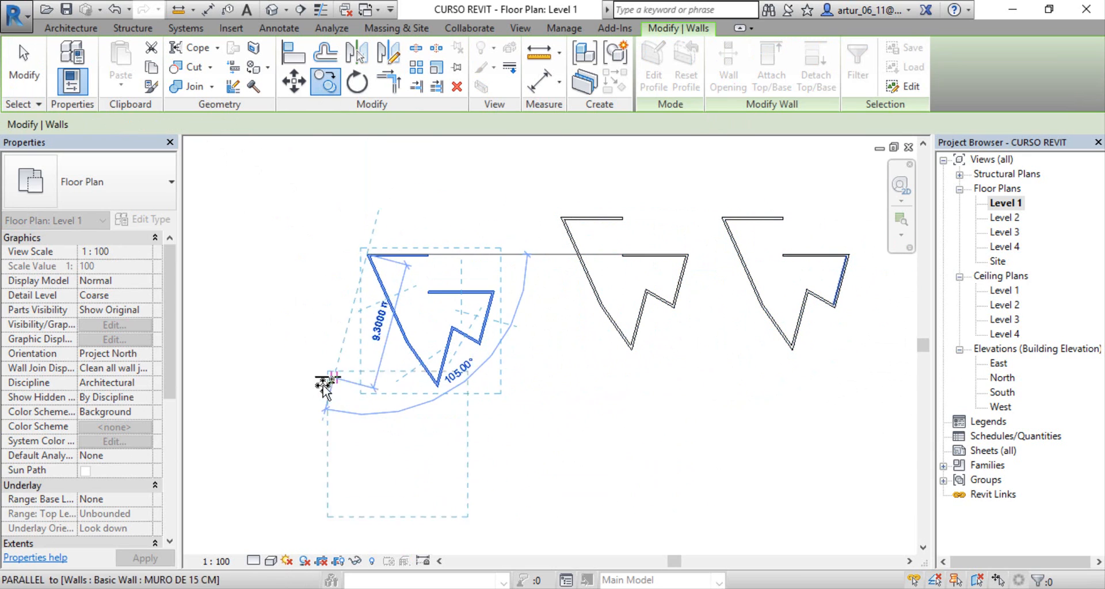
Step: Place two more copies of the outline below the row, one at the far west and one below the original, and finish copying
left_click(255, 414)
middle_click_drag(283, 365, 252, 321)
left_click(638, 407)
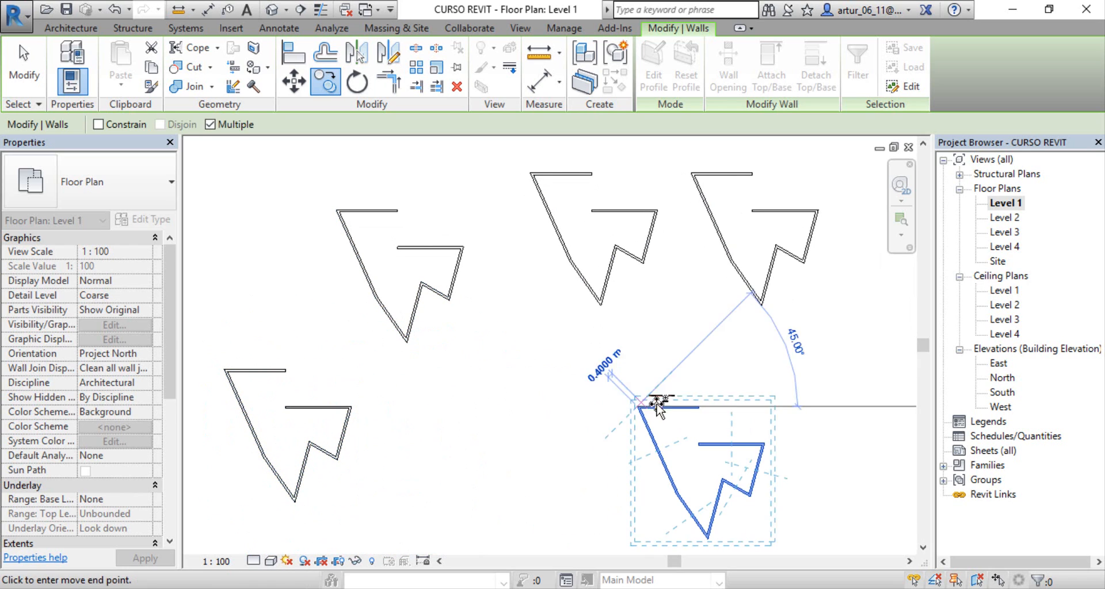
key("Escape")
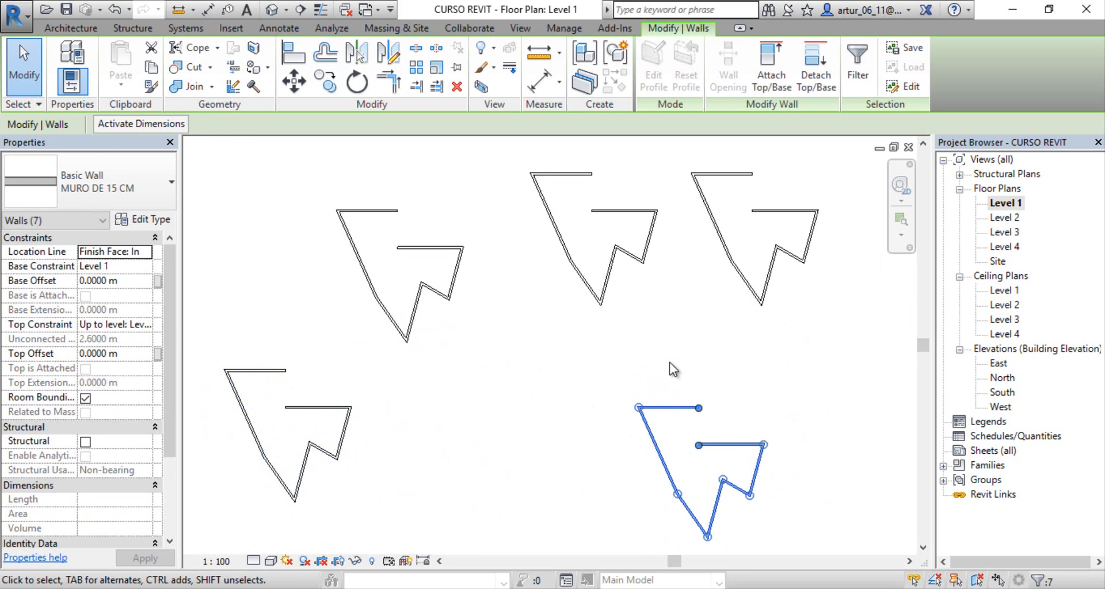
Step: Clear the selection and undo all the copies of the wall outline, leaving only the original
key("Escape")
key("ctrl+z")
key("ctrl+z")
key("ctrl+z")
key("ctrl+z")
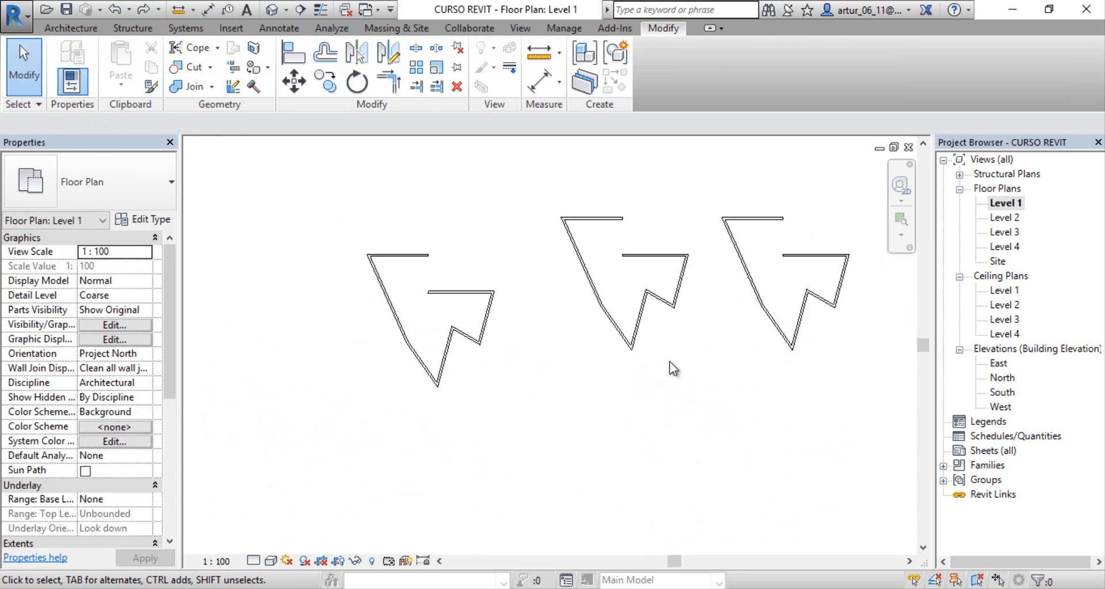
Step: Try to rotate the seven-wall outline 45° clockwise about its default center, and undo the rotation
scroll(723, 337, "up", 2)
middle_click_drag(723, 336, 401, 391)
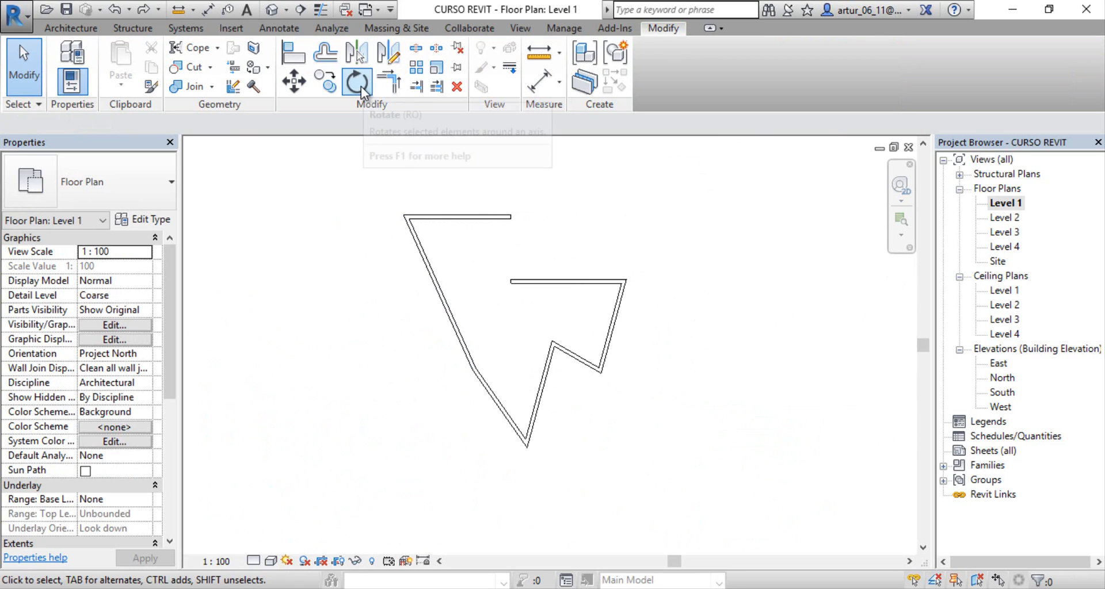
left_click(359, 85)
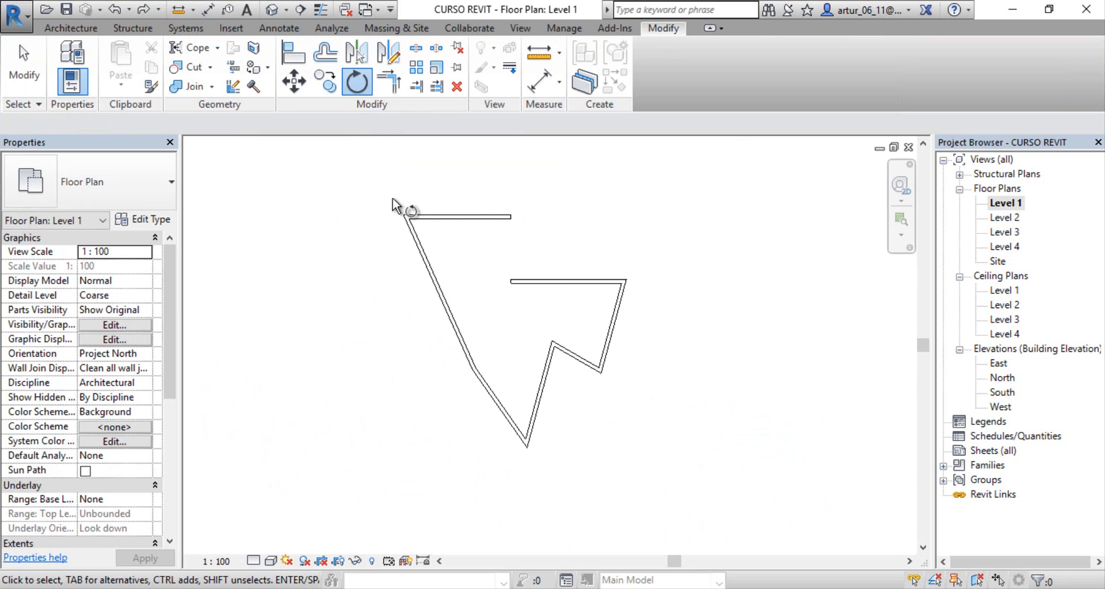
left_click_drag(363, 178, 719, 494)
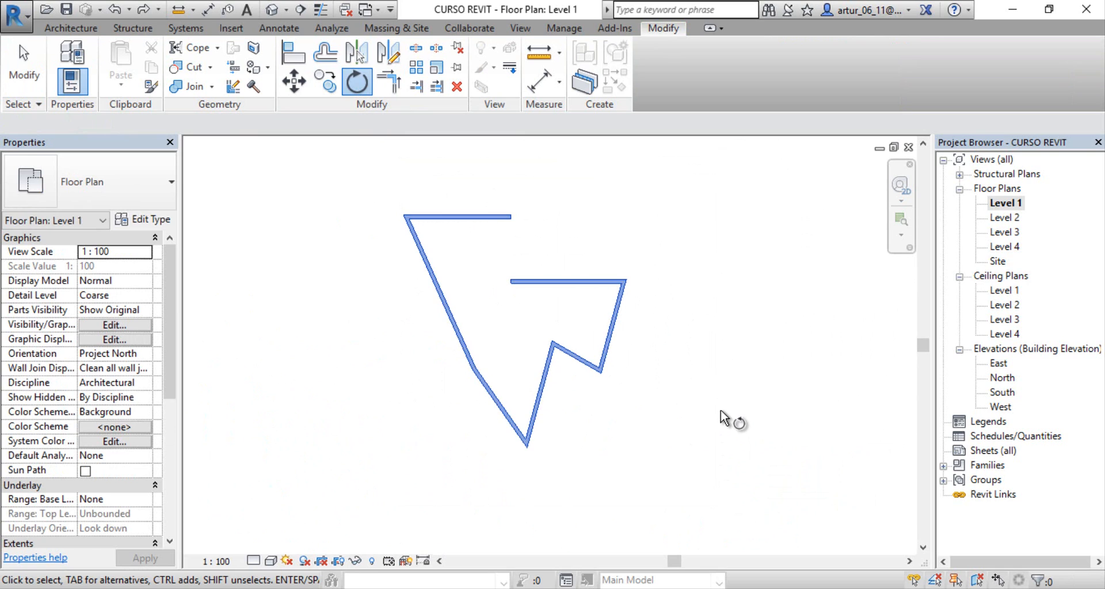
key("Return")
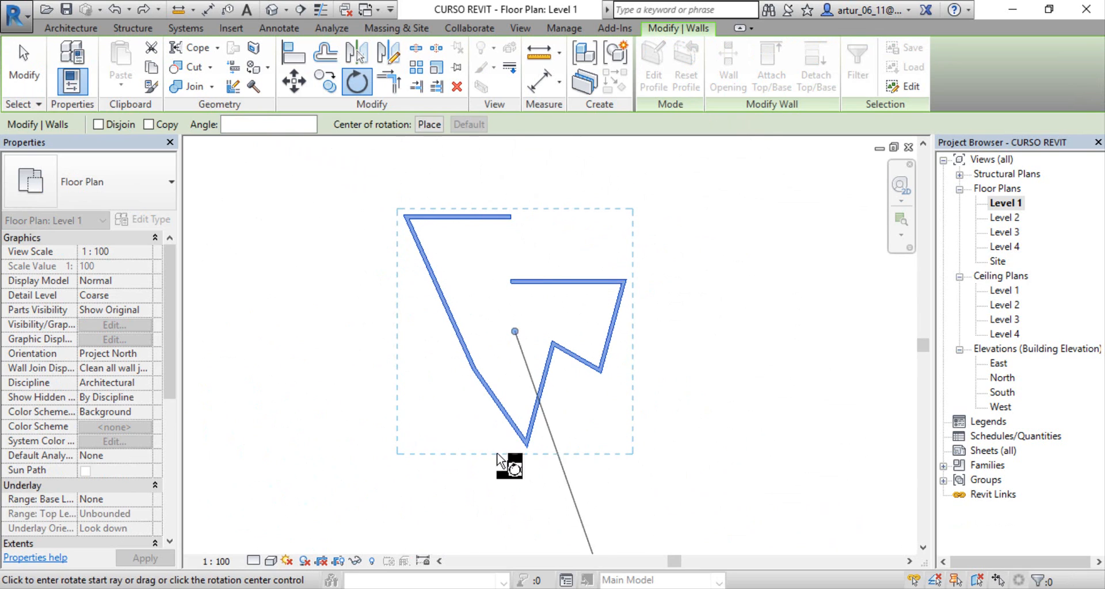
left_click(520, 167)
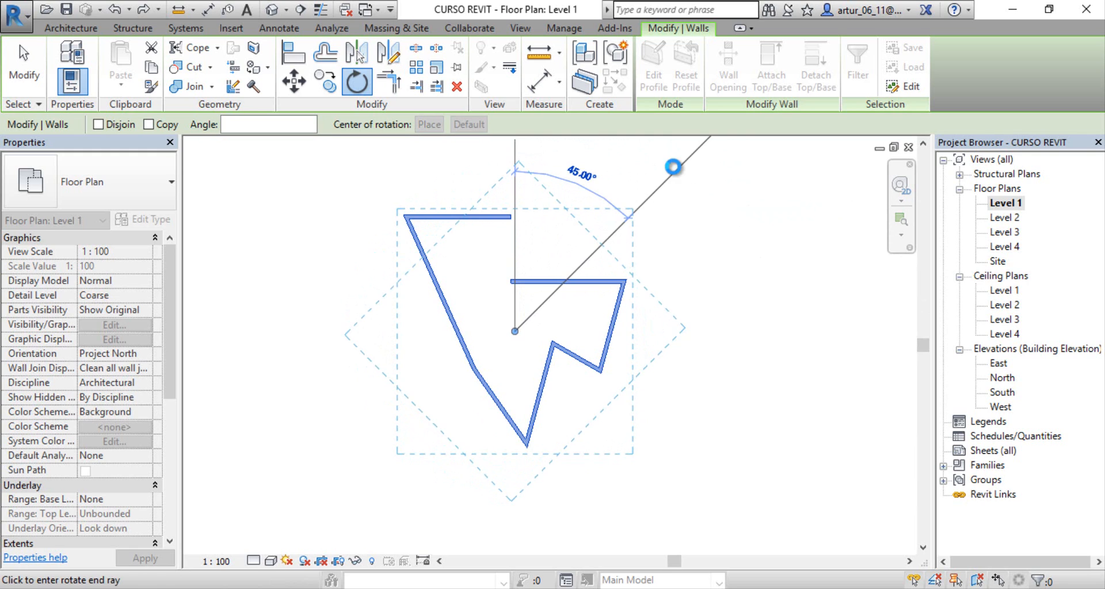
left_click(677, 171)
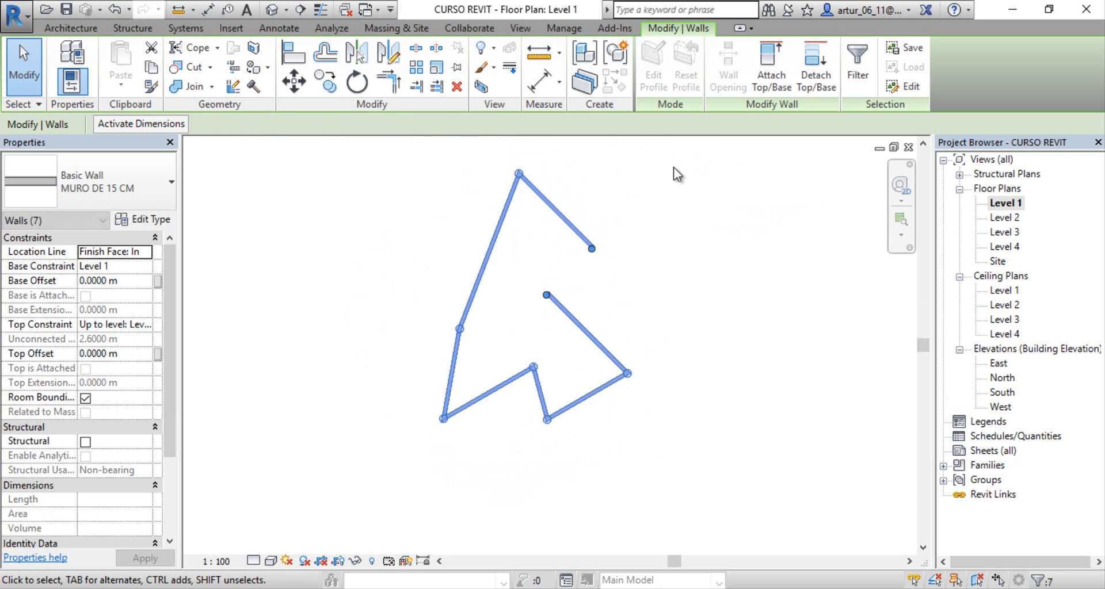
left_click(734, 352)
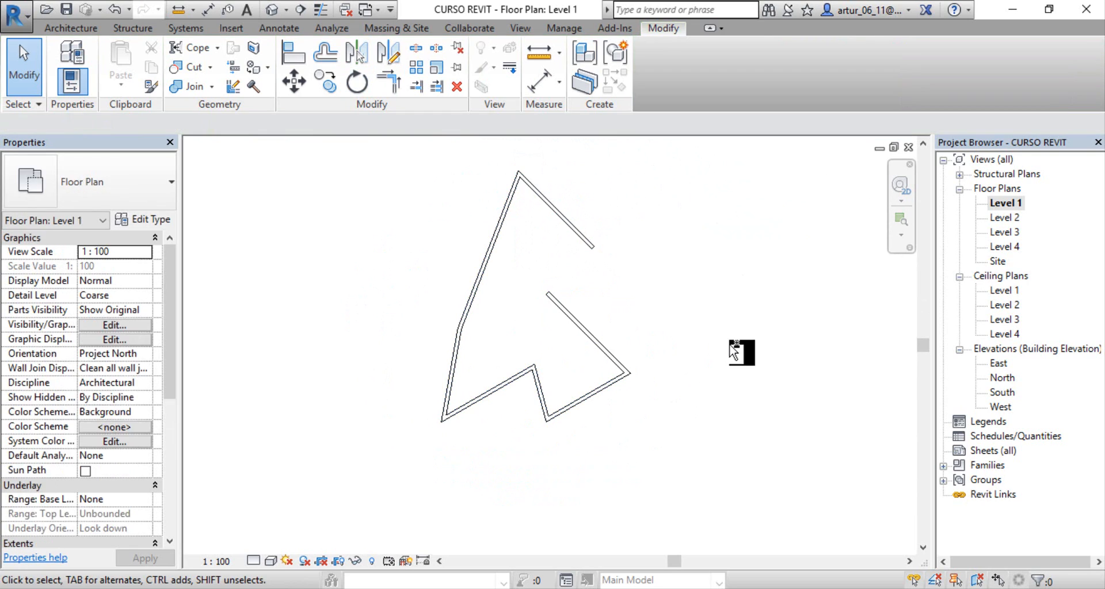
key("ctrl+z")
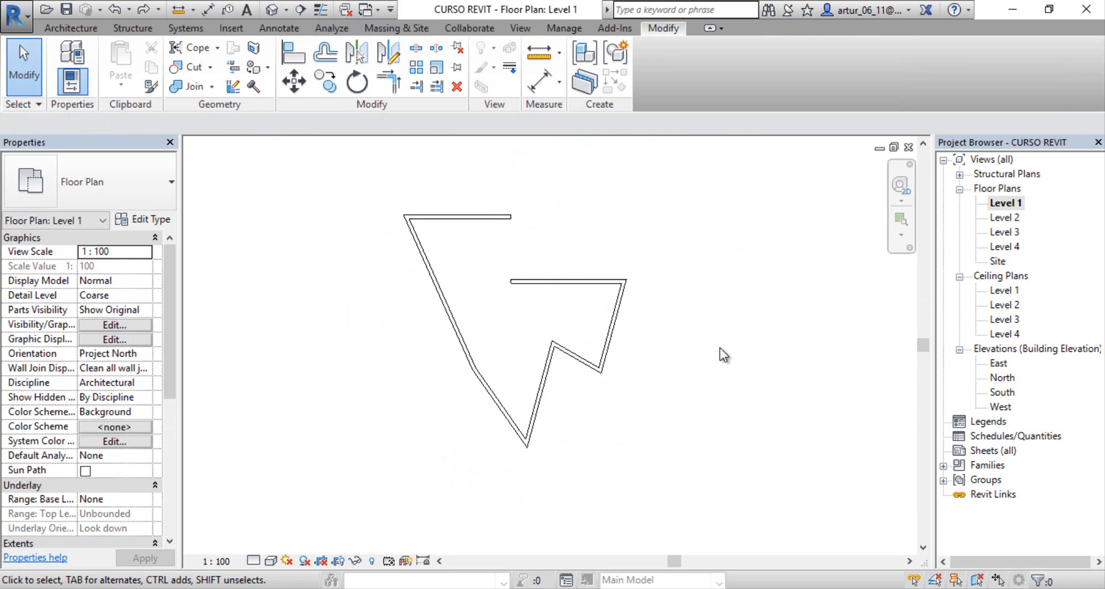
Step: Offset a copy of the outline's upper horizontal wall 5 m to its north with the Numerical and Copy options
middle_click_drag(379, 201, 331, 220)
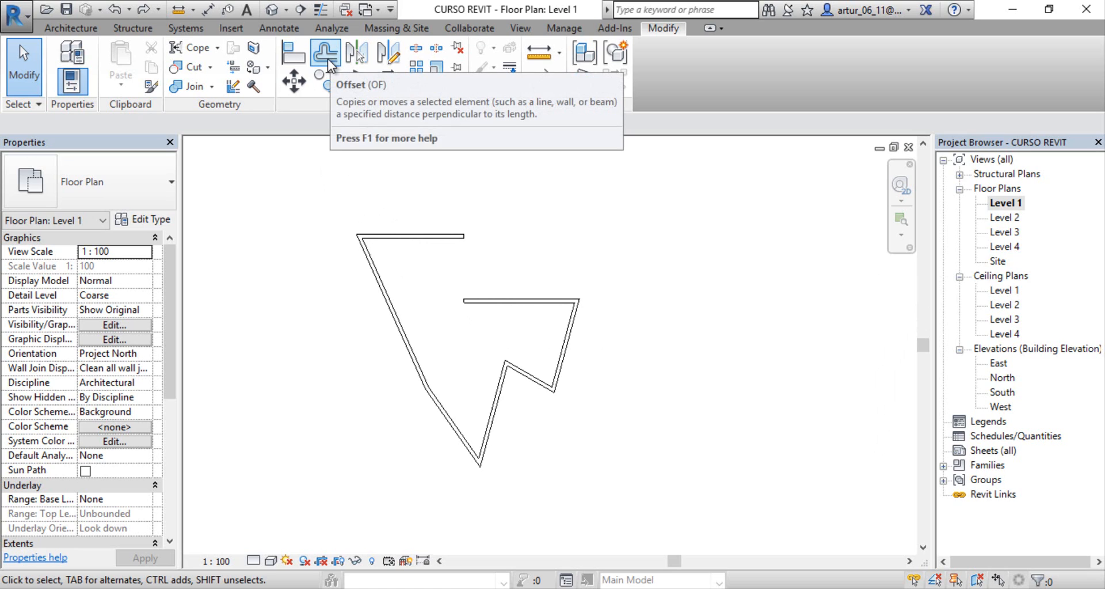
left_click(326, 55)
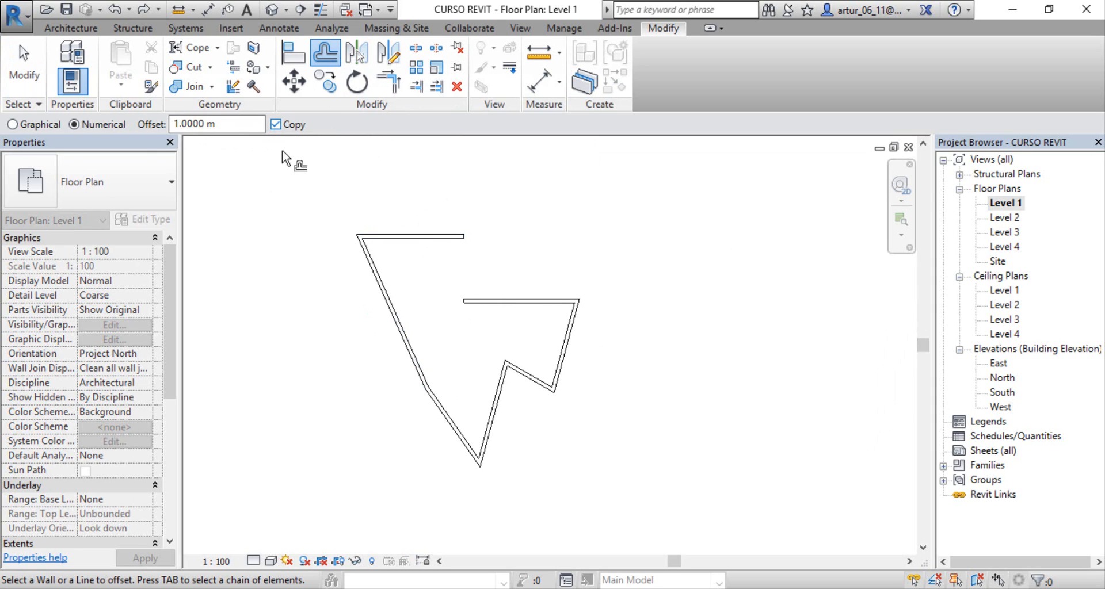
left_click(201, 125)
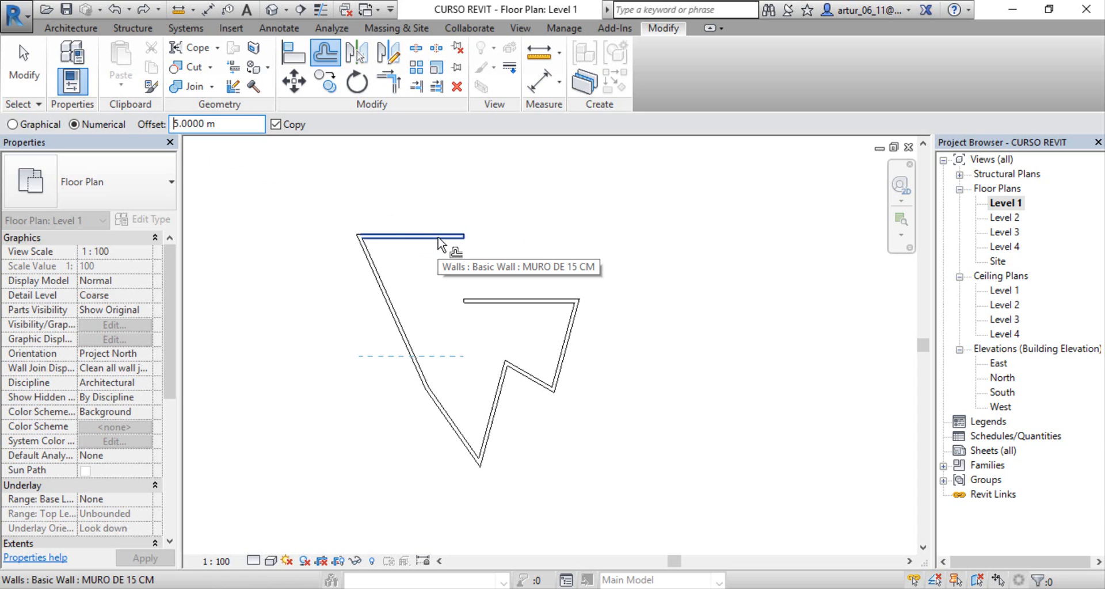
middle_click_drag(450, 249, 487, 341)
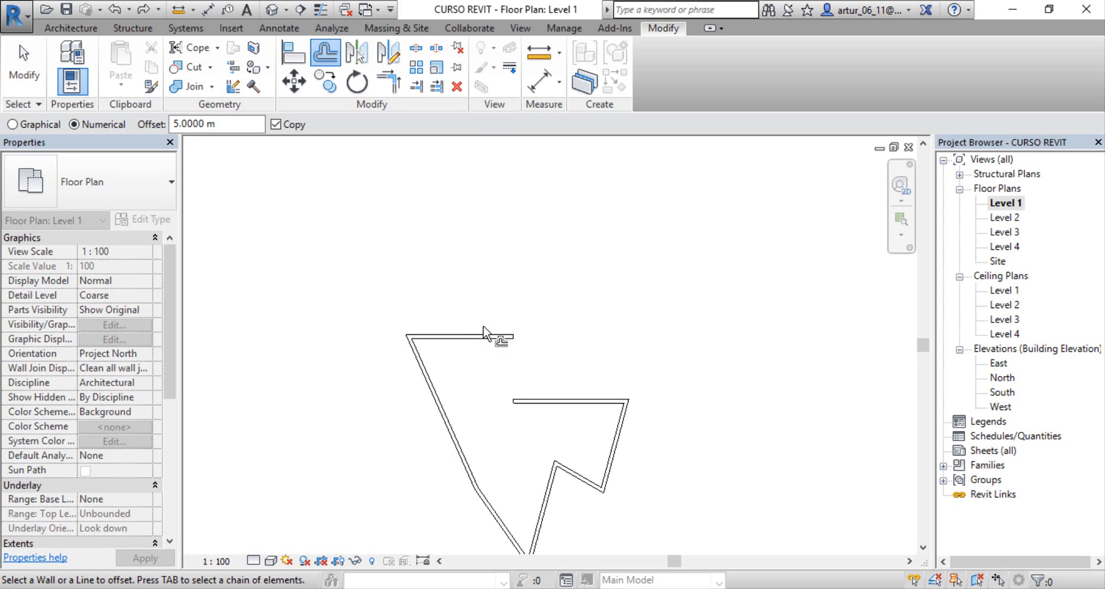
left_click(486, 335)
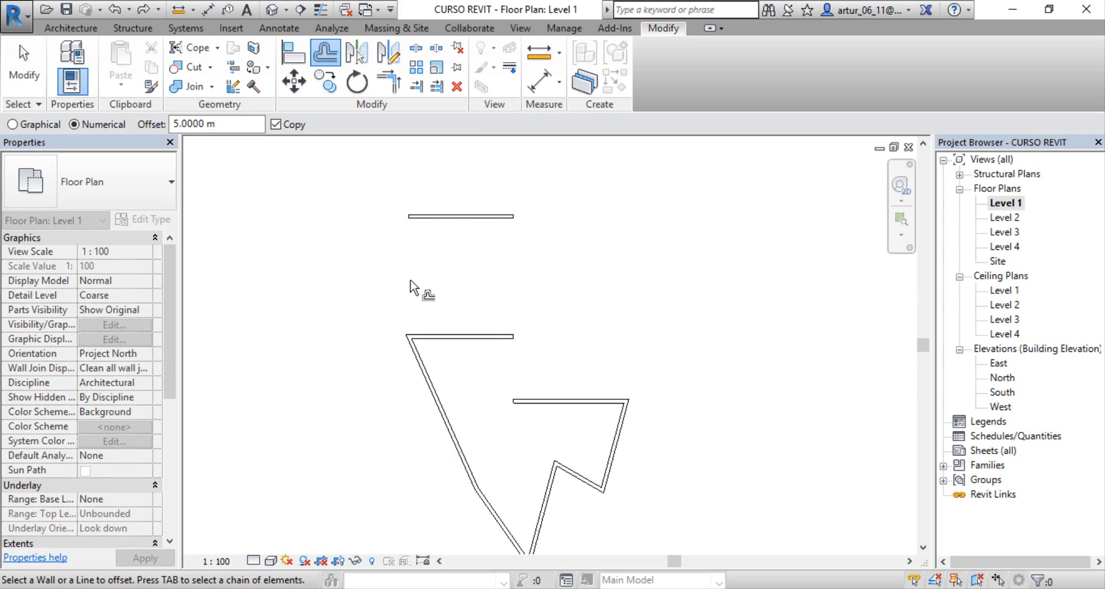
Step: Set the offset distance to 1 m and offset copies of the upper horizontal wall to its south and north sides
left_click(208, 124)
key("Return")
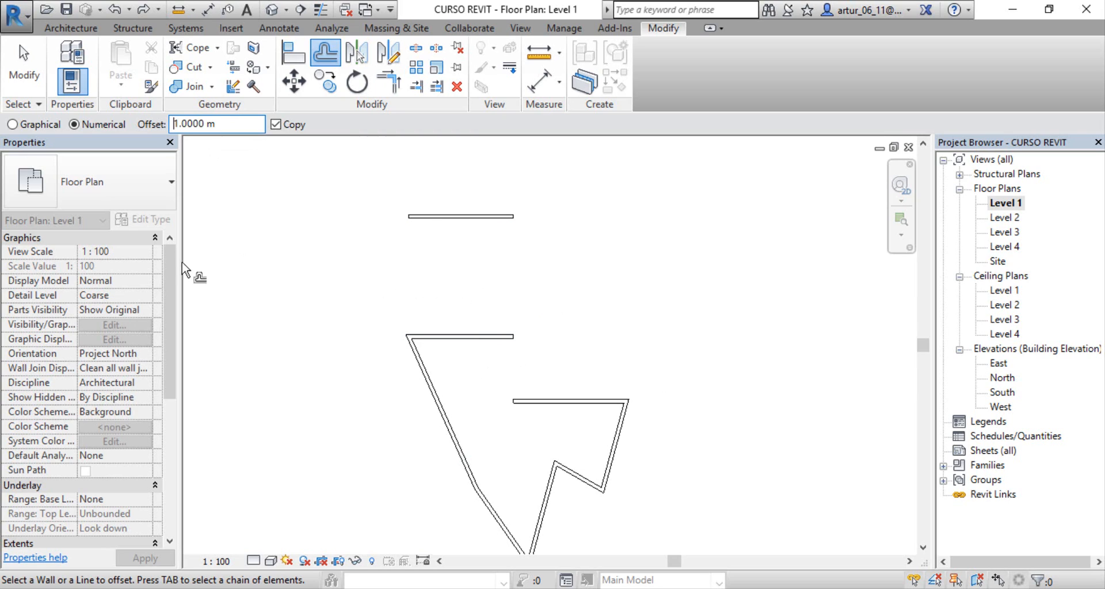
left_click(491, 345)
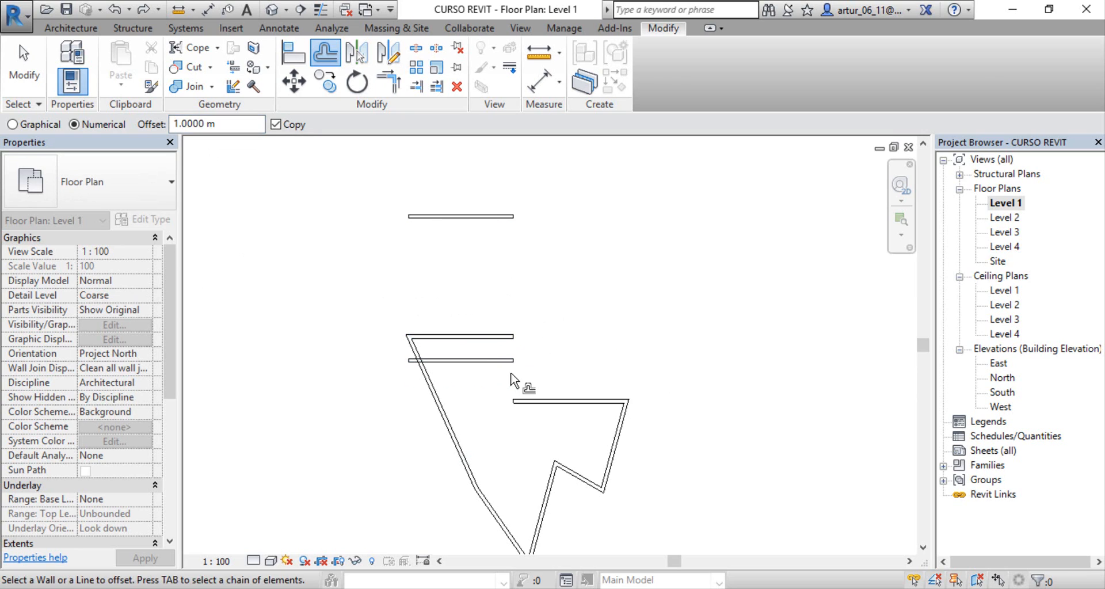
left_click(495, 342)
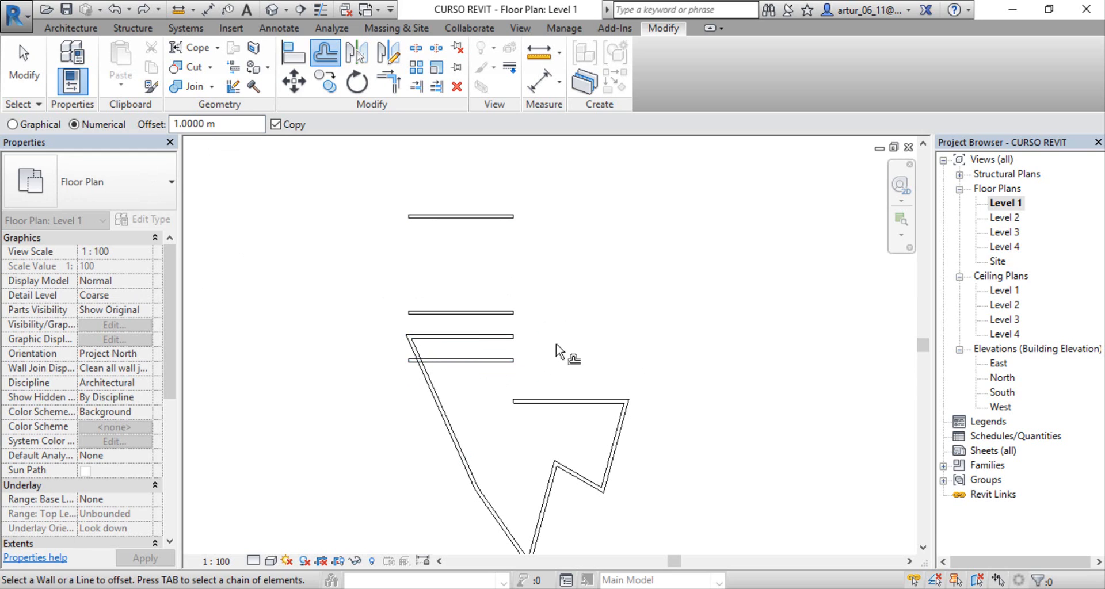
Step: Offset copies of the eastern horizontal wall, the adjoining zigzag walls and the long western slanted wall 1 m outward
left_click(581, 398)
left_click(621, 444)
left_click(576, 475)
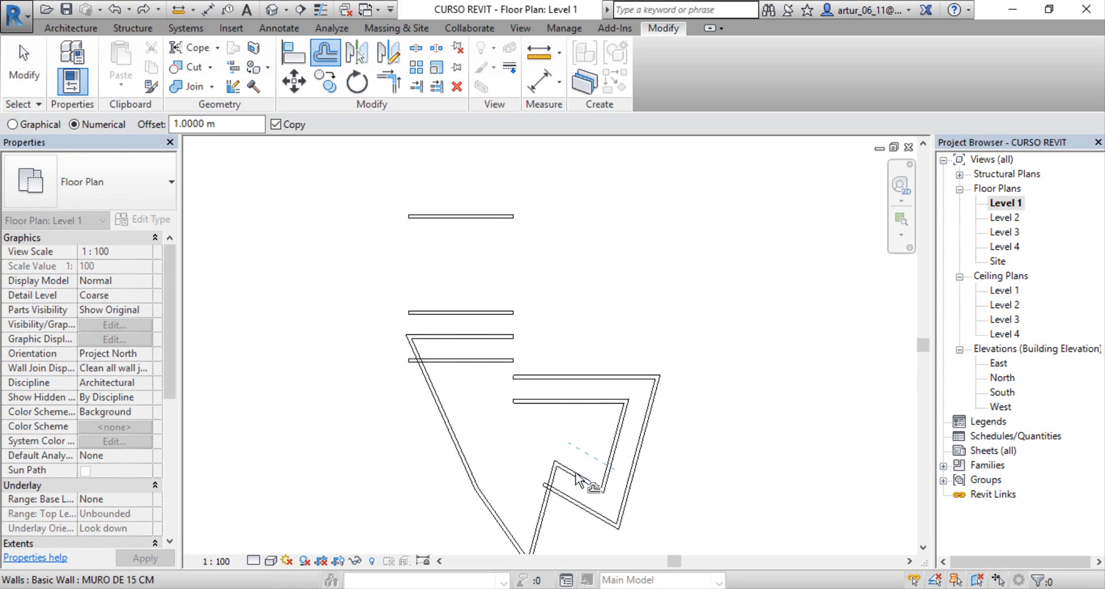
left_click(448, 429)
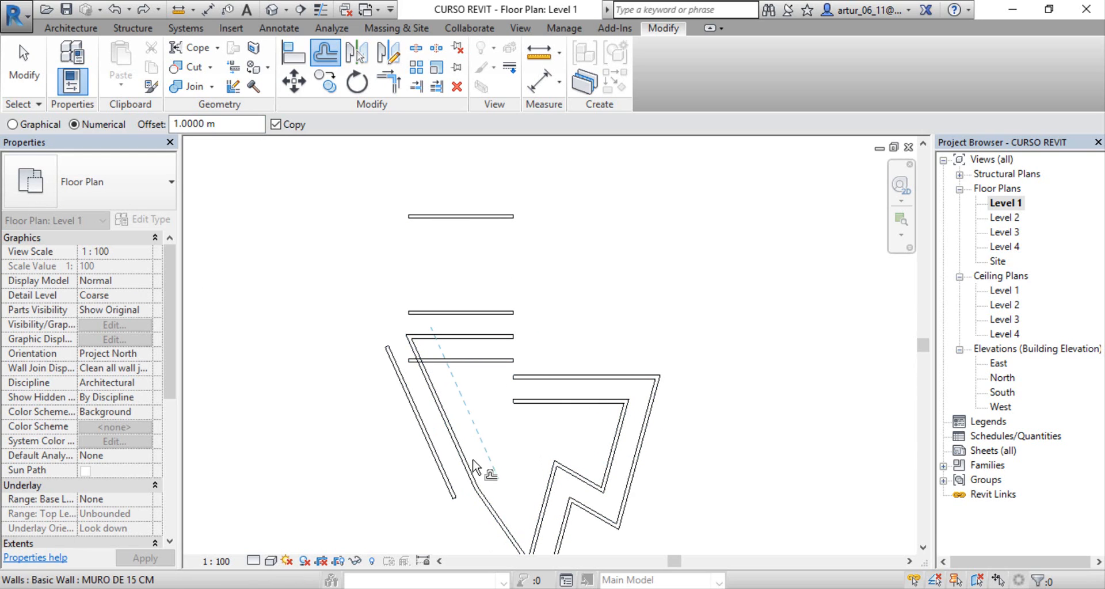
mouse_move(423, 347)
middle_mouse_down()
mouse_move(379, 322)
mouse_move(367, 282)
middle_mouse_up()
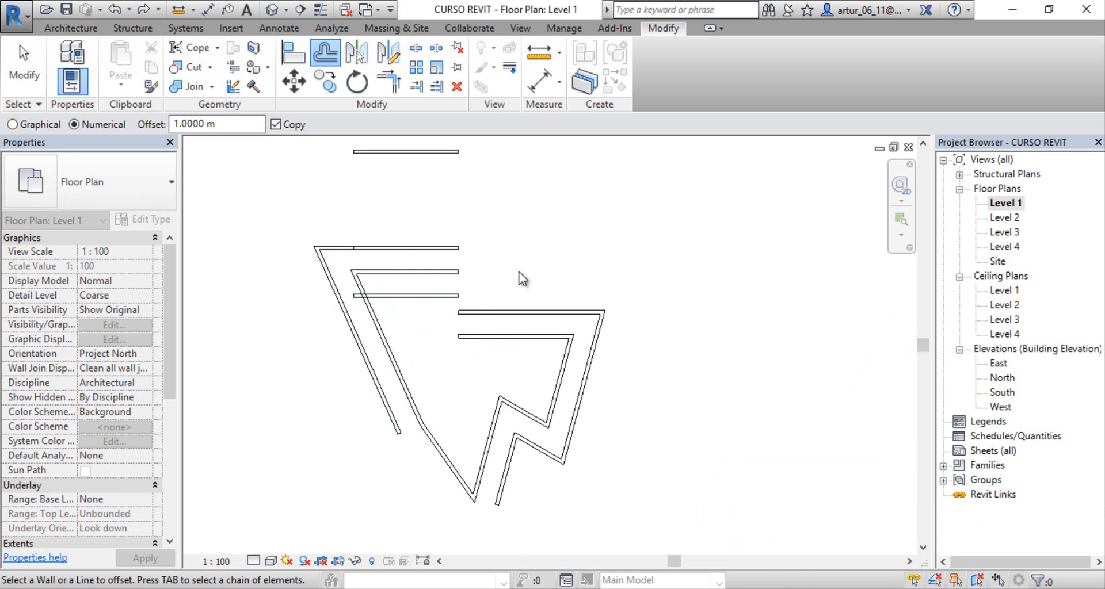
Step: Finish offsetting and undo all the offset wall copies
key("Escape")
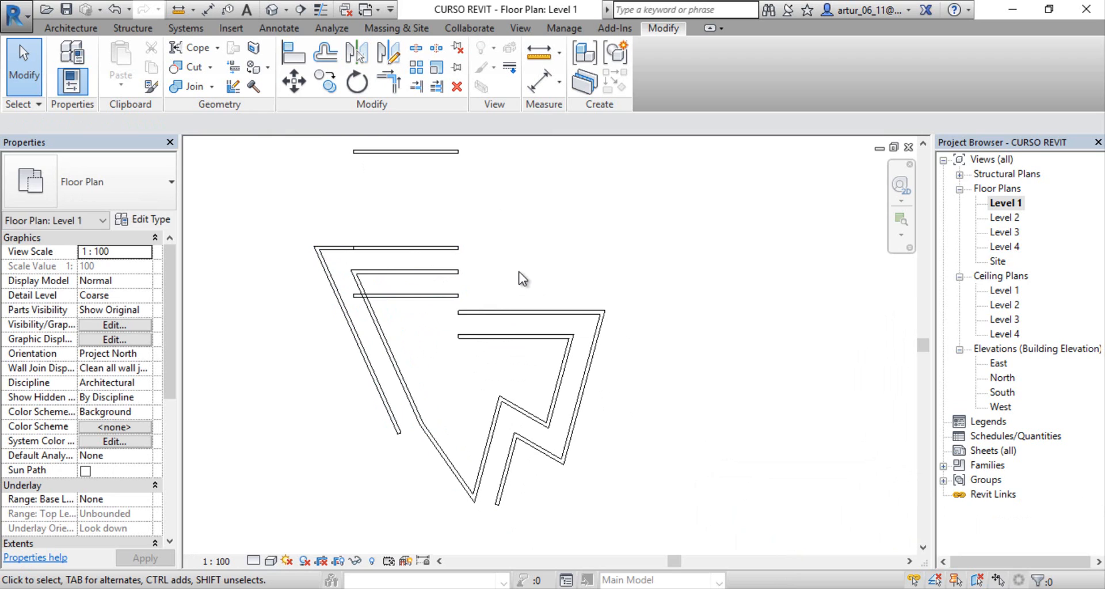
key("ctrl+z")
key("ctrl+z")
key("ctrl+z")
key("ctrl+z")
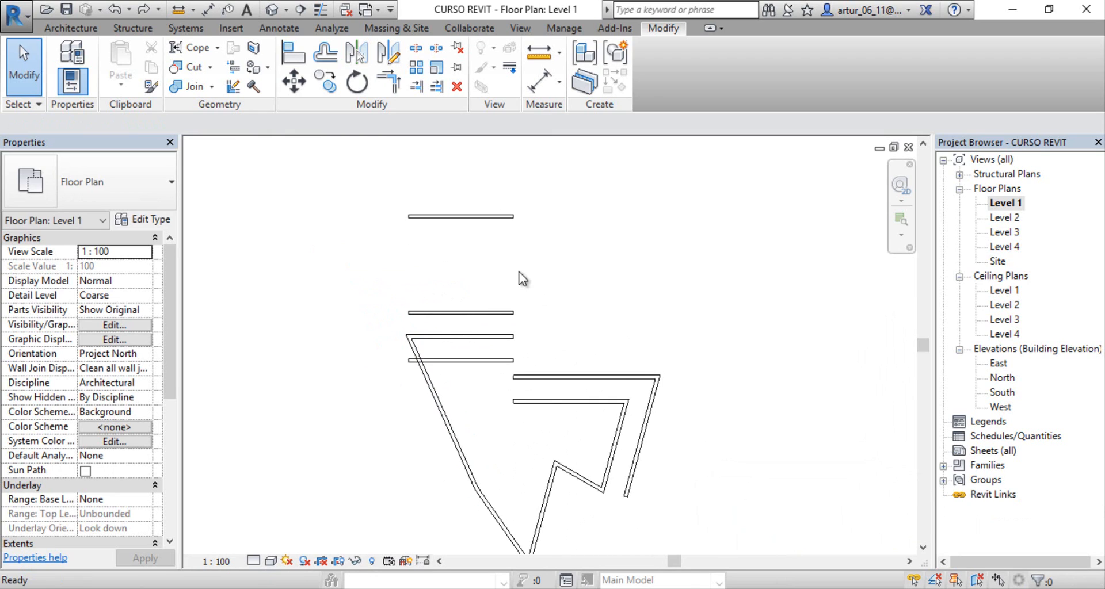
key("ctrl+z")
key("ctrl+z")
key("ctrl+z")
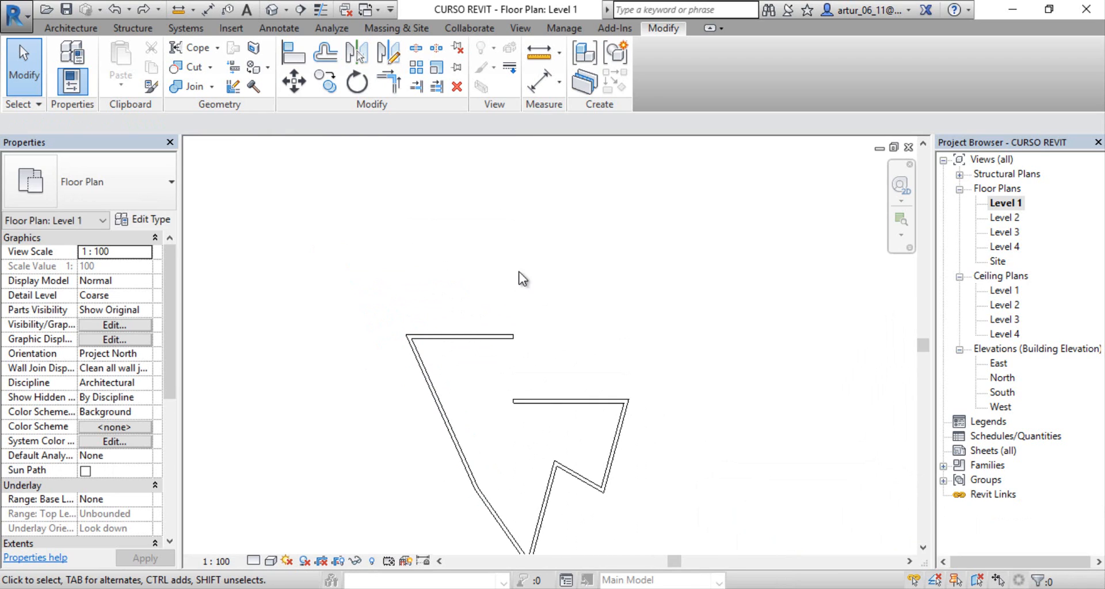
Step: Draw a diagonal model line northeast of the wall outline, sloping down from northwest to southeast
middle_click_drag(538, 305, 513, 262)
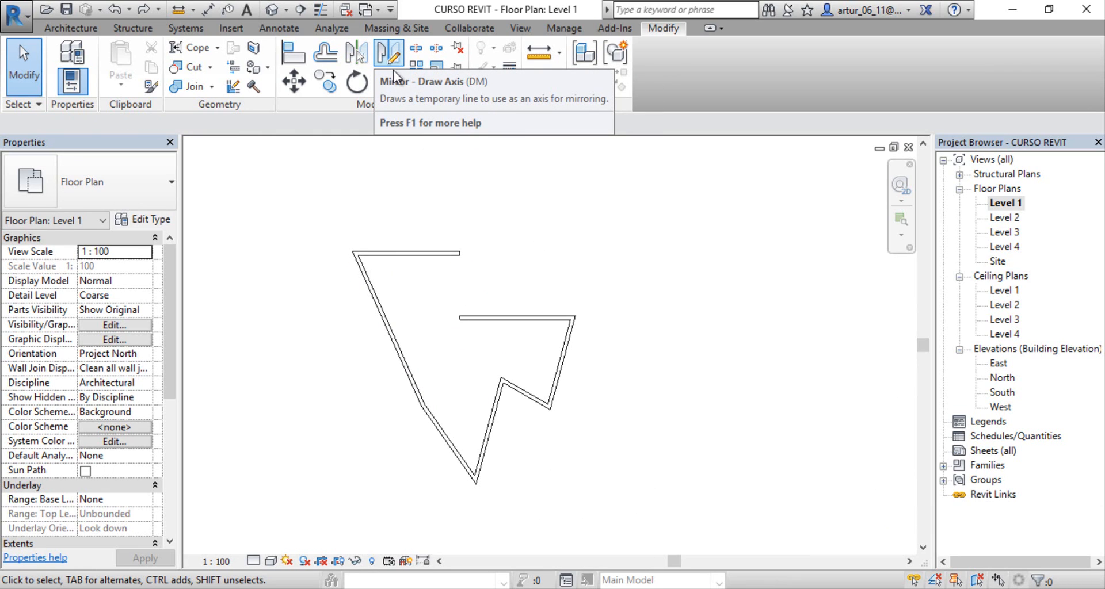
middle_click_drag(520, 198, 437, 205)
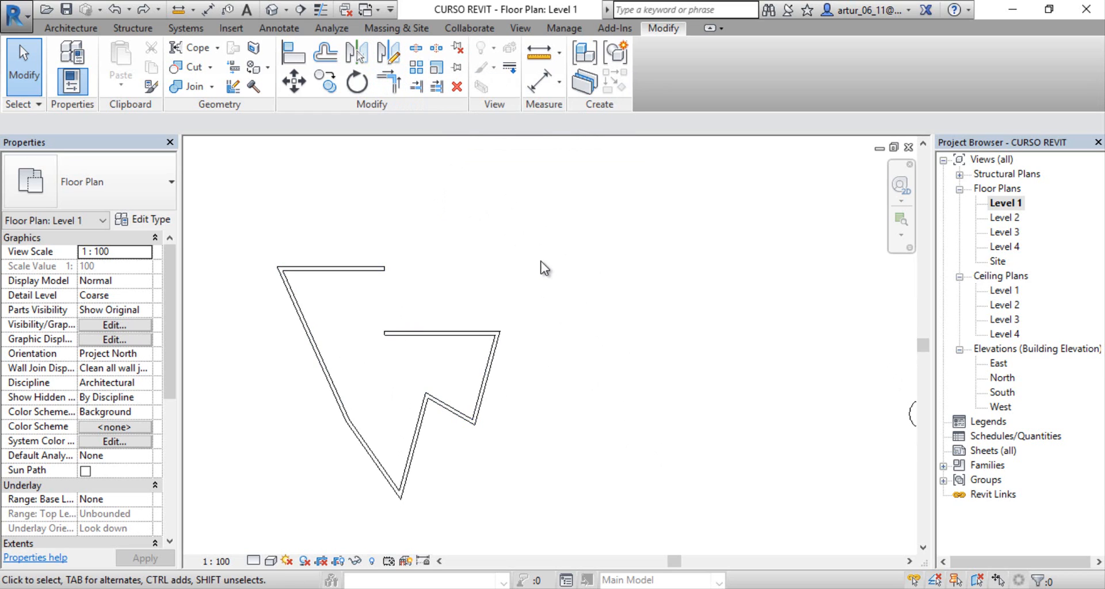
left_click(65, 29)
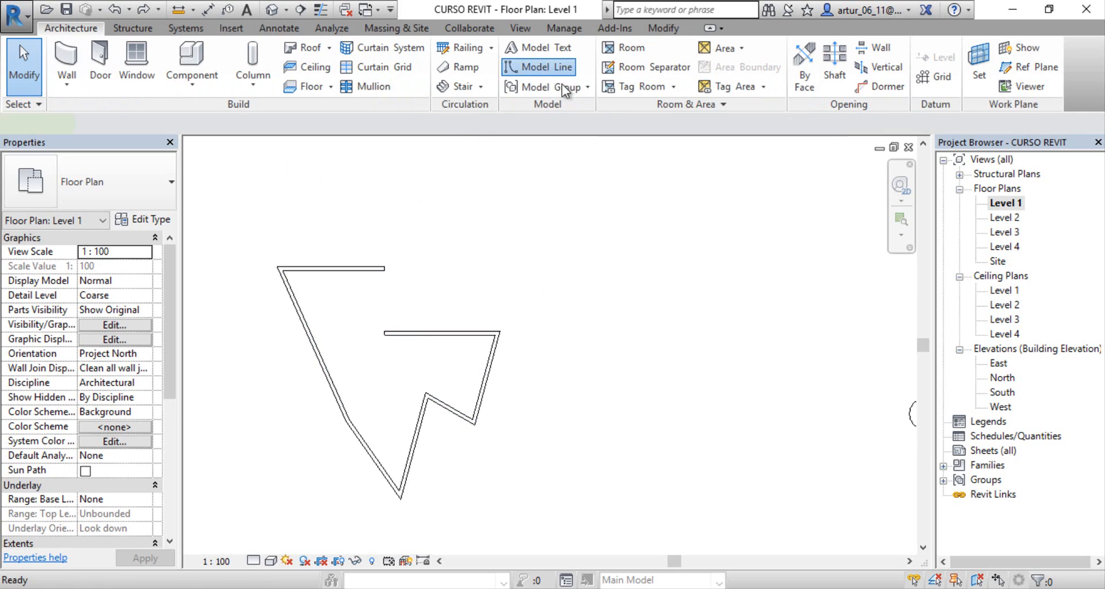
scroll(518, 273, "down", 3)
left_click(419, 213)
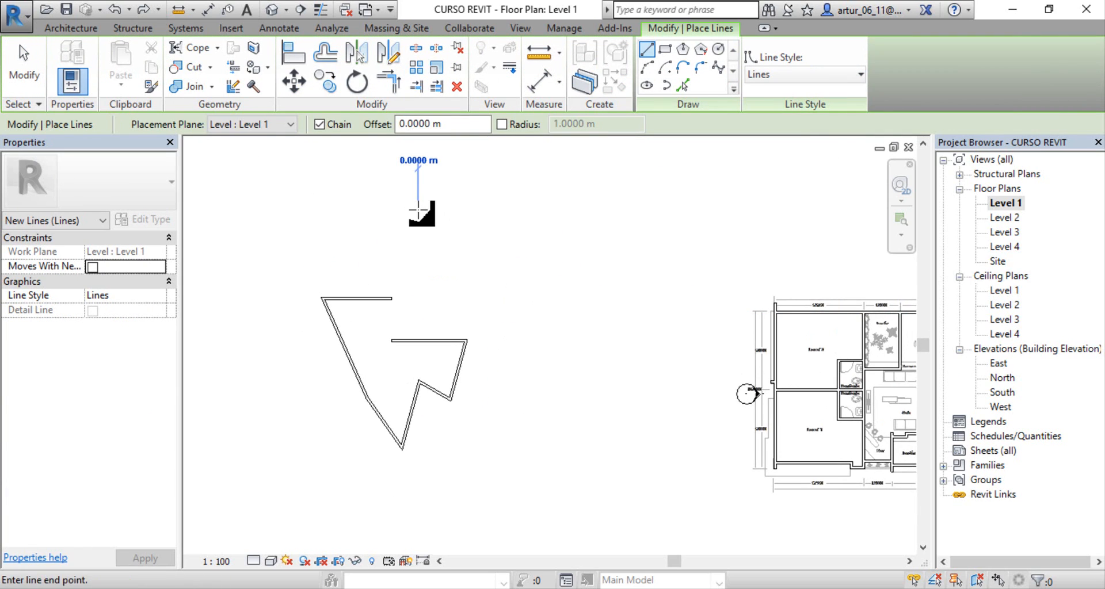
left_click(568, 360)
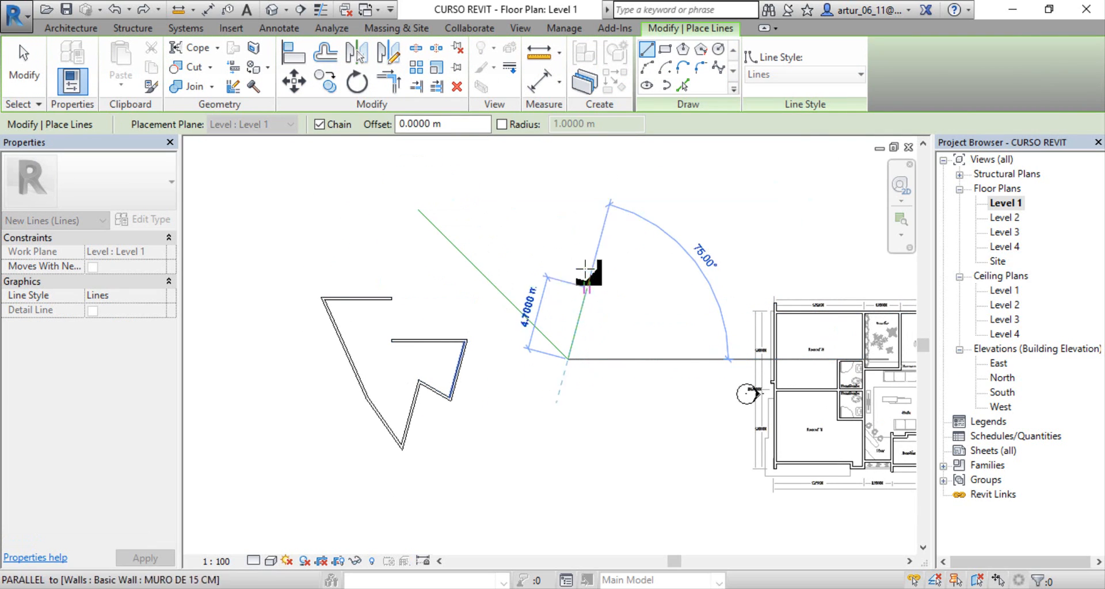
key("Escape")
key("Escape")
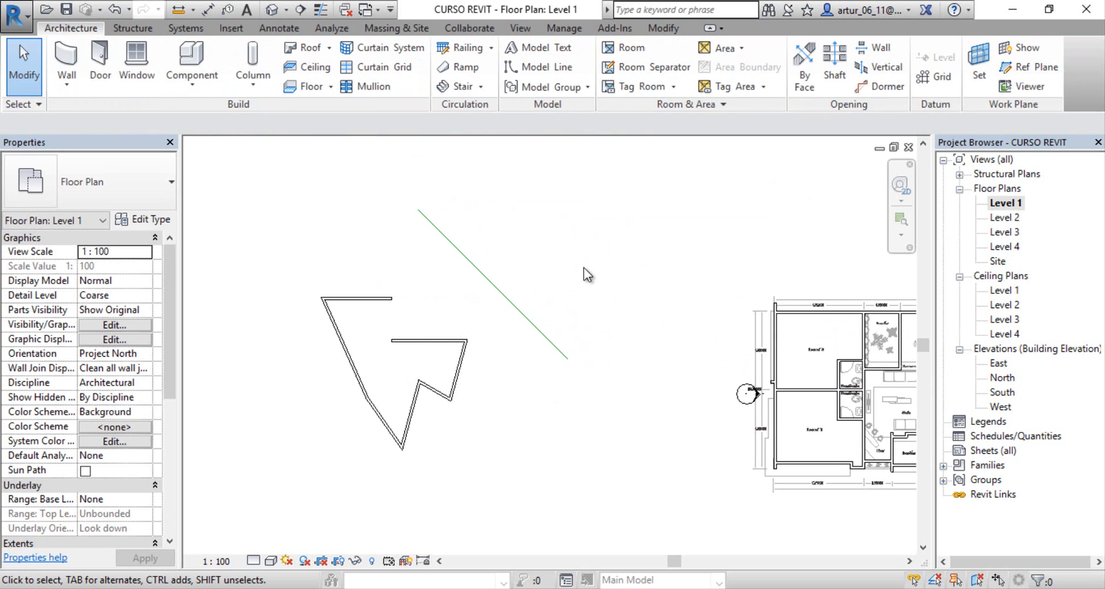
Step: Mirror a copy of the seven-wall outline with Mirror - Pick Axis, using the diagonal model line as the axis
left_click(664, 28)
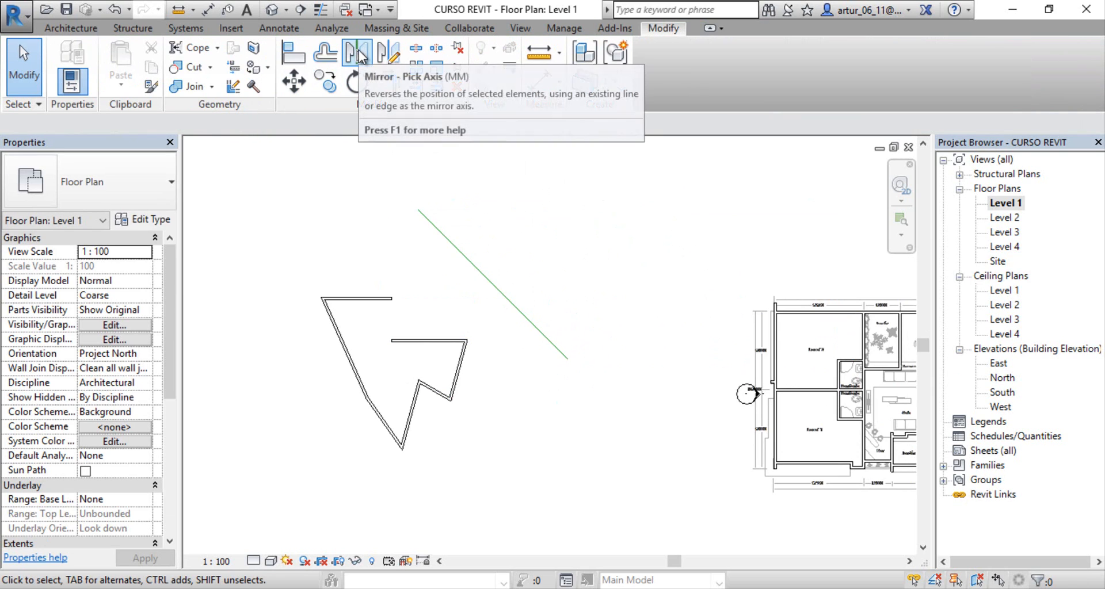
left_click(358, 55)
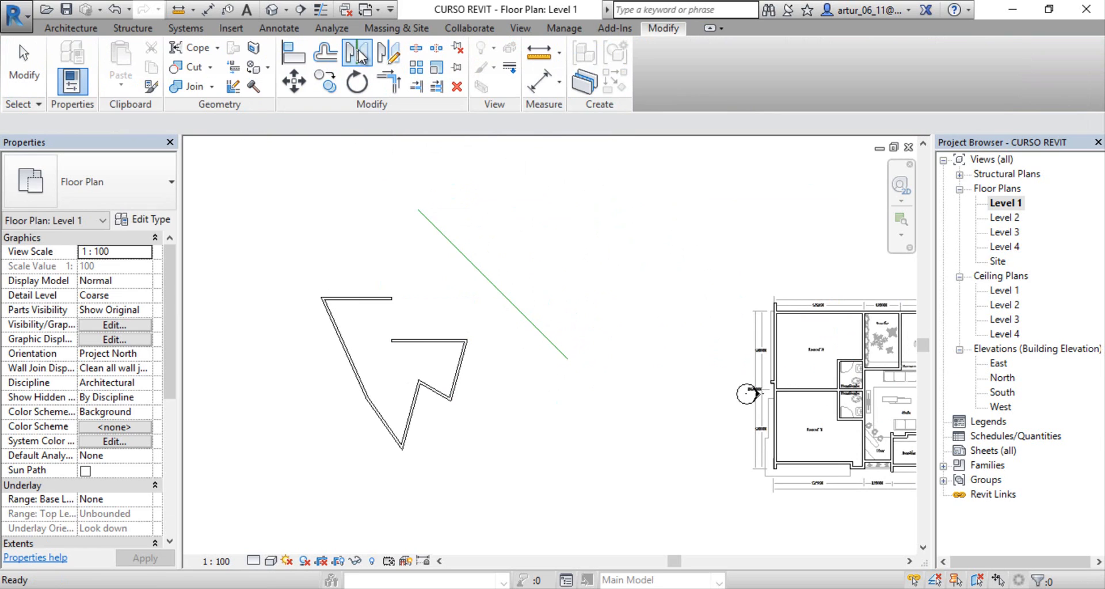
left_click_drag(294, 280, 483, 459)
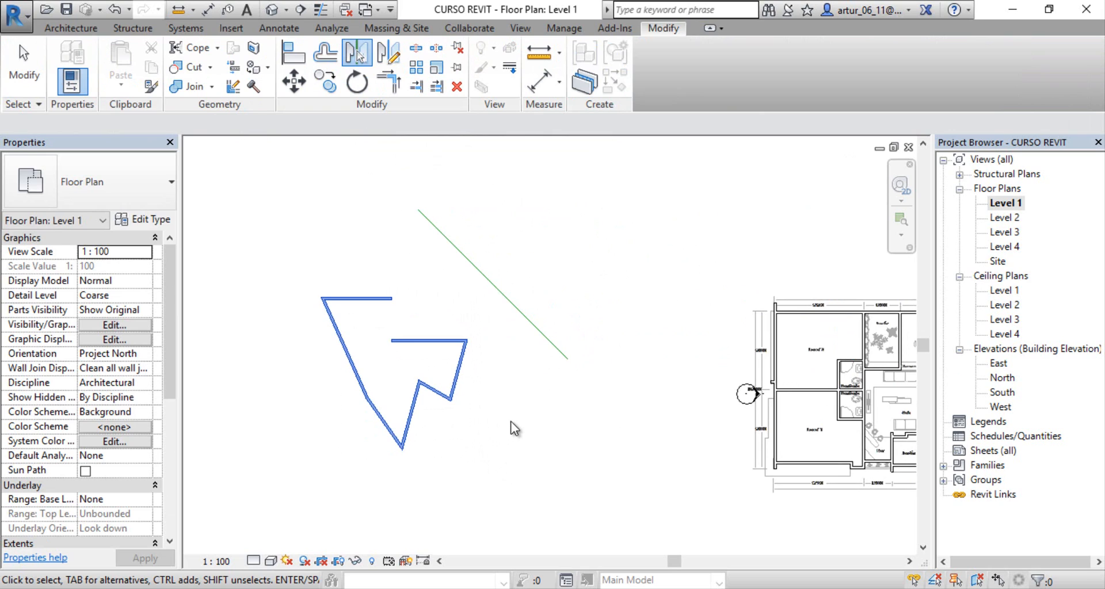
key("Return")
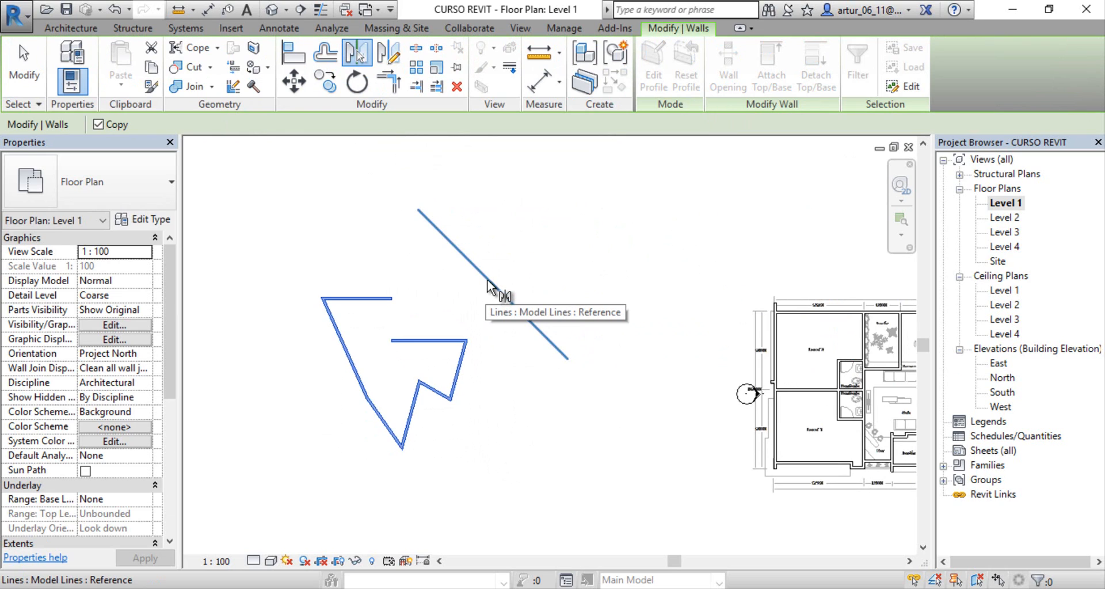
left_click(488, 286)
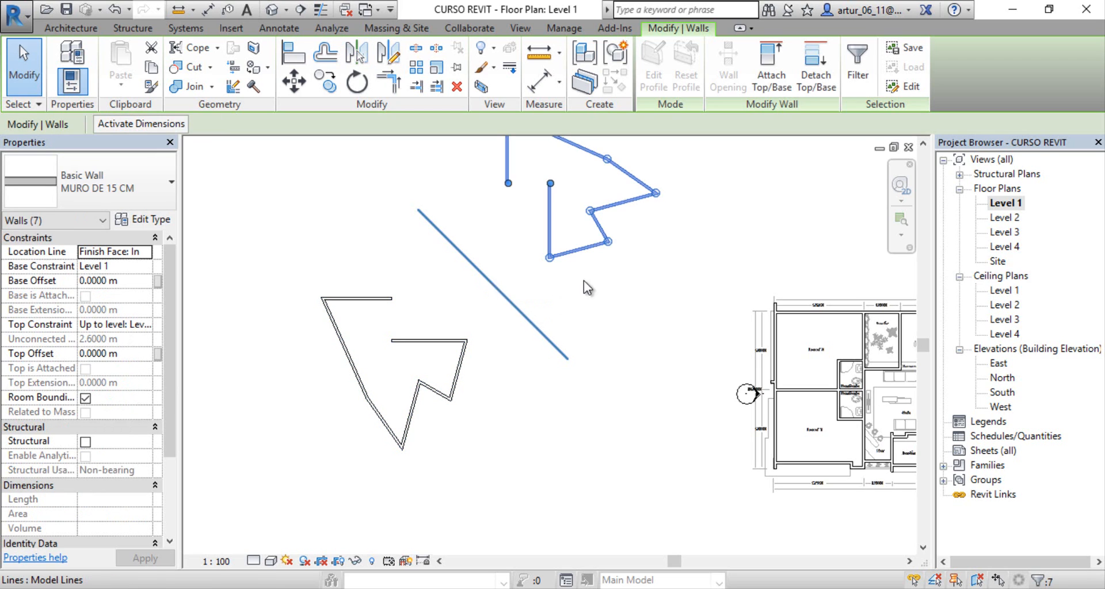
middle_click_drag(607, 312, 587, 371)
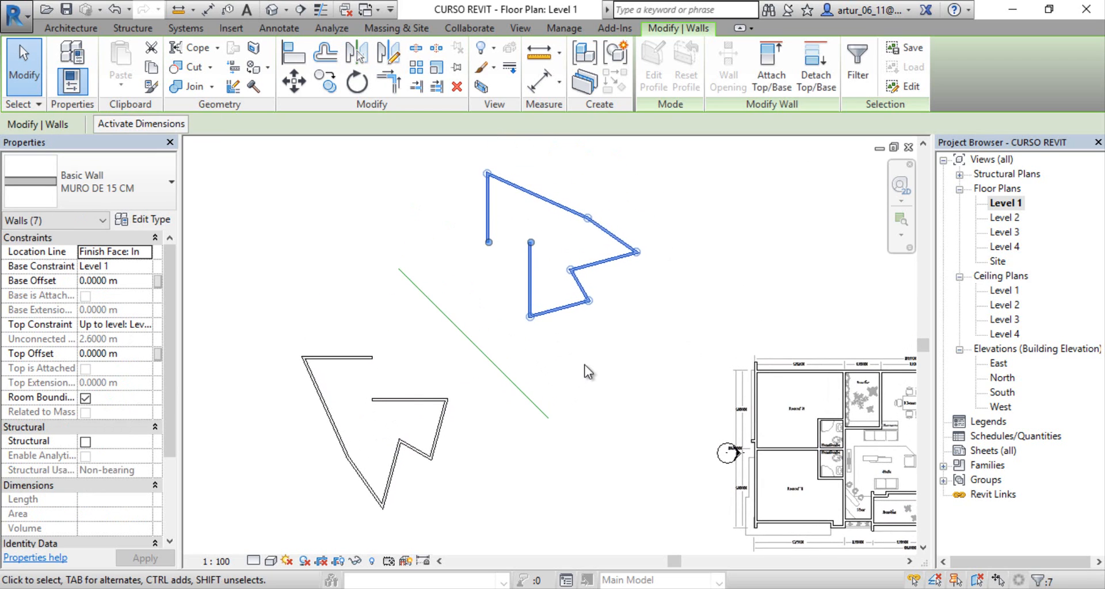
Step: Deselect the mirrored walls and undo both the mirrored copy and the diagonal model line
left_click(588, 369)
key("ctrl+z")
key("ctrl+z")
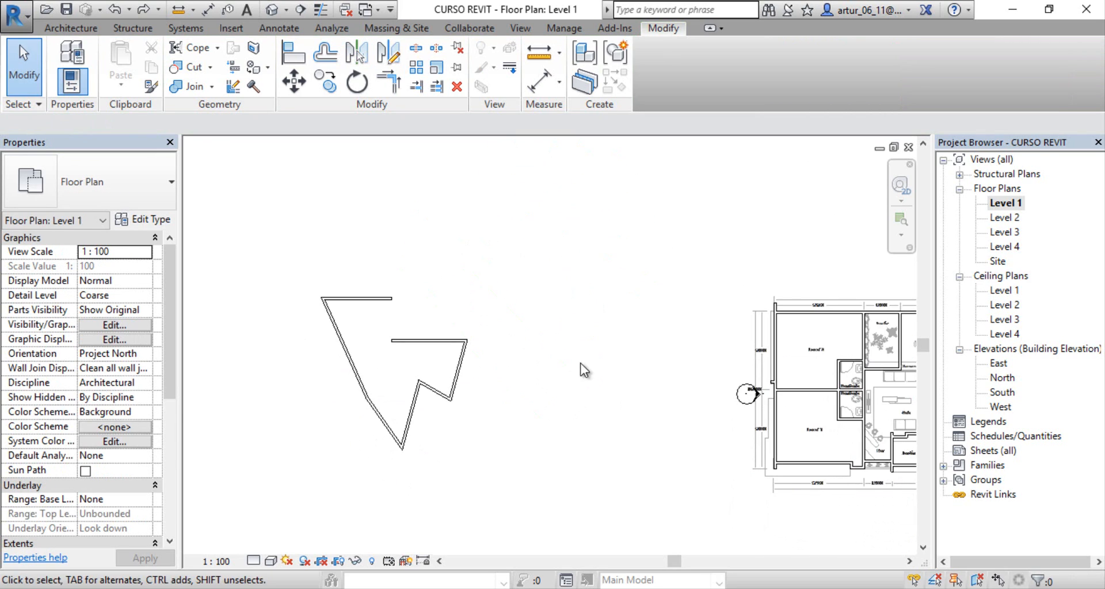
Step: Mirror a copy of the seven-wall outline with Mirror - Draw Axis about a steep northwest-to-southeast axis, and undo the mirrored copy
left_click(396, 56)
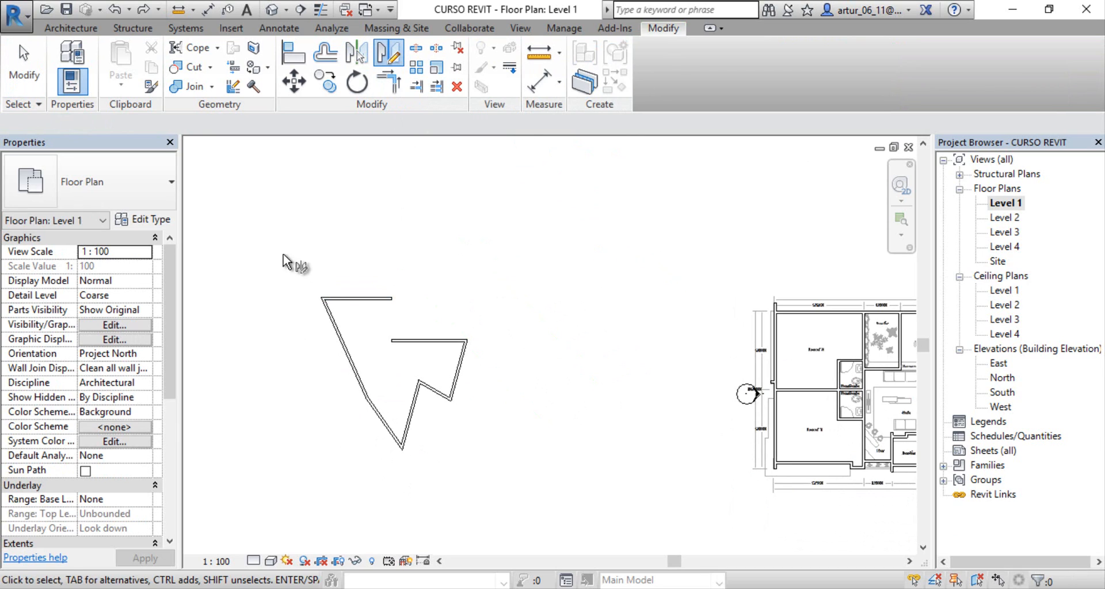
left_click_drag(277, 248, 544, 477)
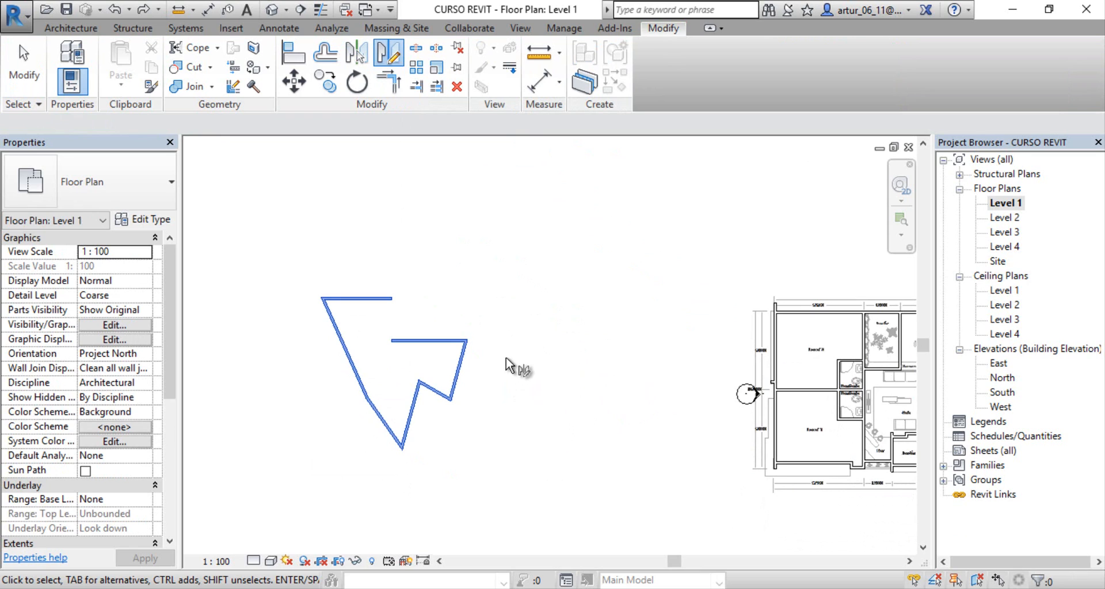
key("Return")
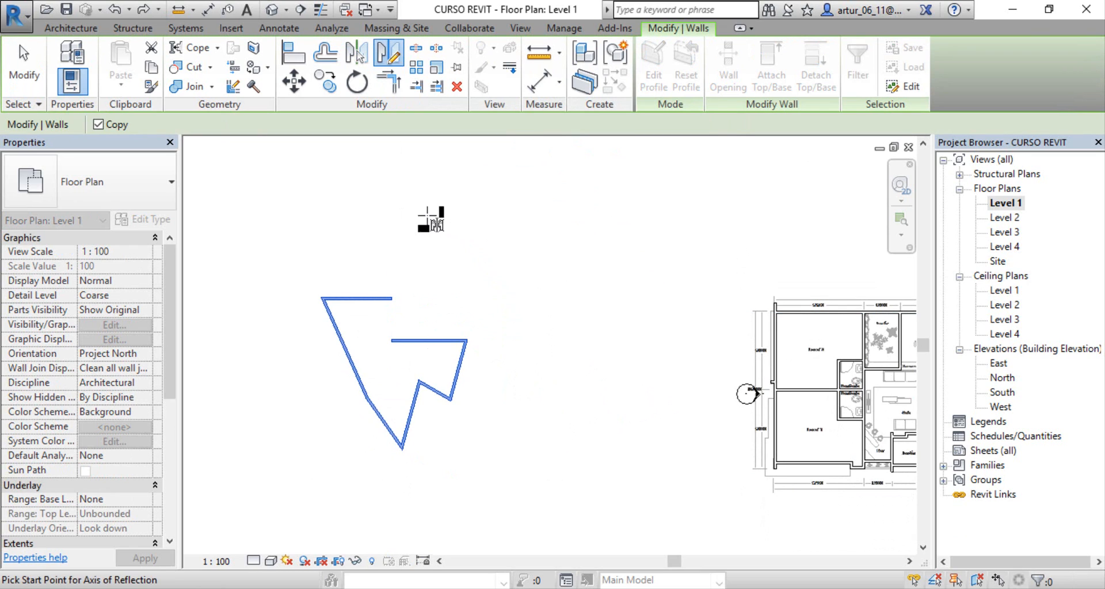
left_click(364, 192)
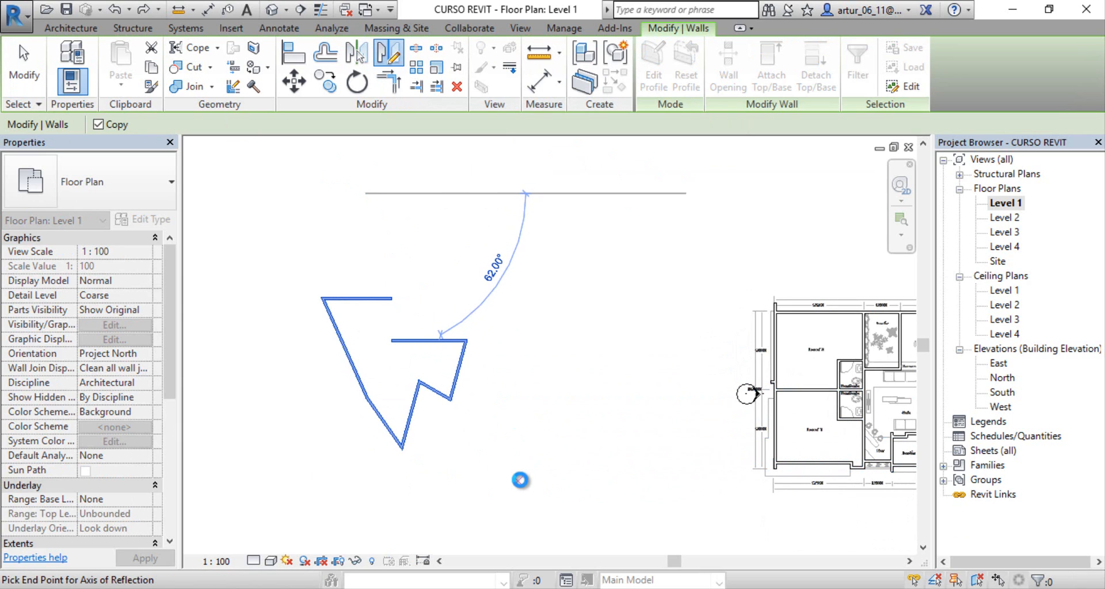
left_click(518, 476)
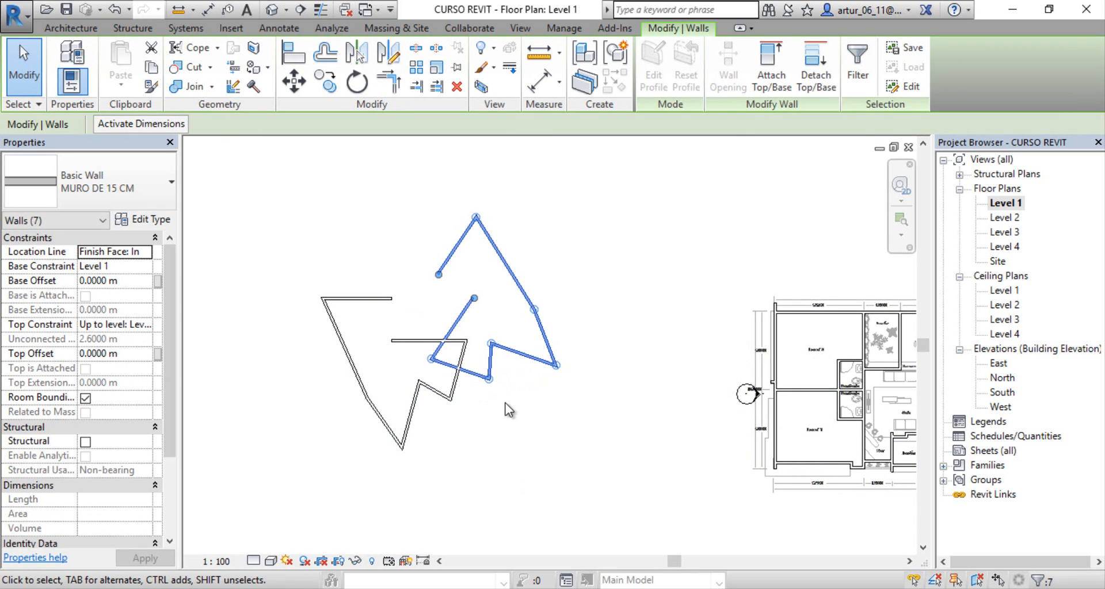
left_click(559, 437)
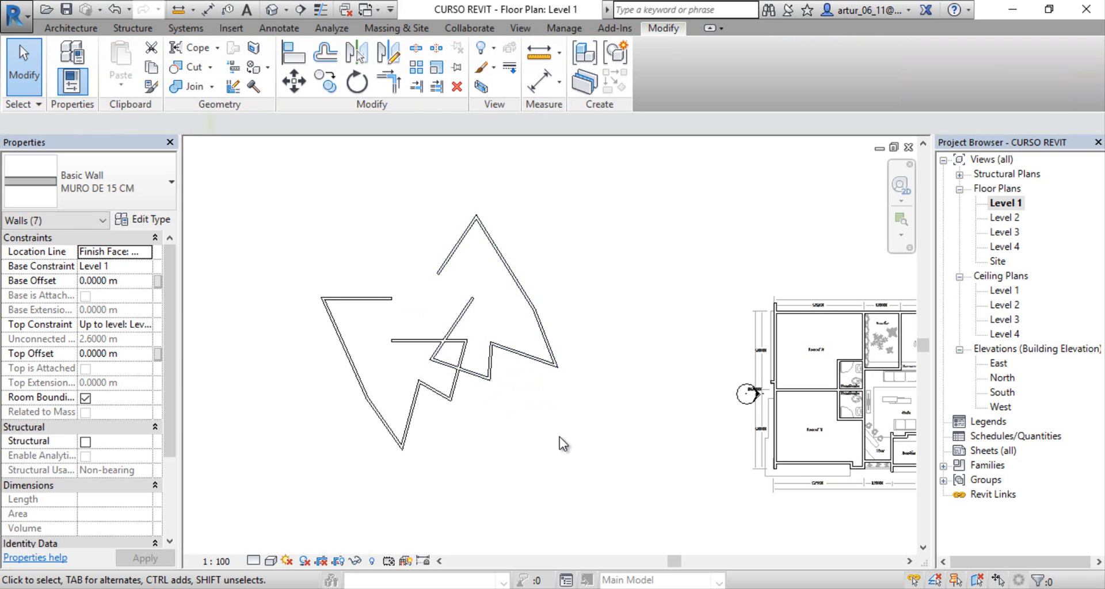
key("ctrl+z")
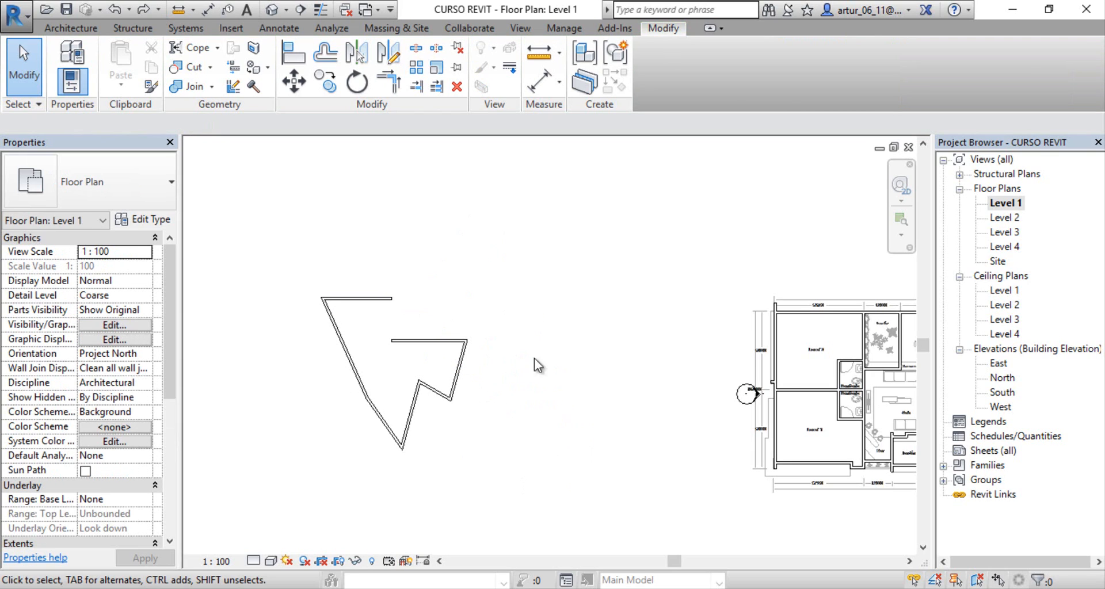
Step: Create a linear array of the seven-wall outline with 5 items, placing the 2nd item 15 m to the west
middle_click_drag(514, 297, 547, 285)
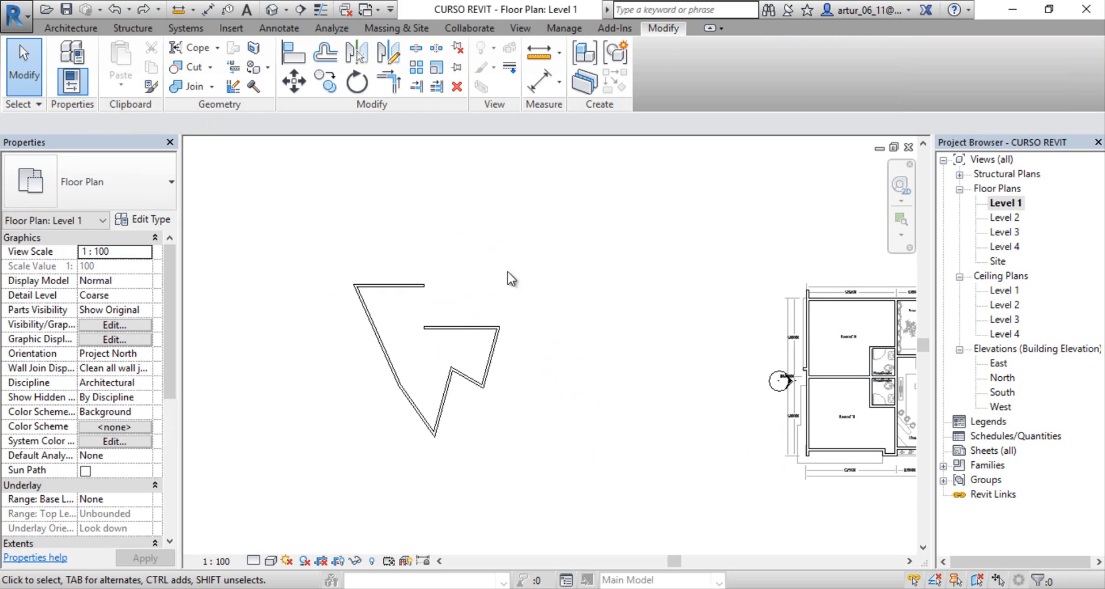
scroll(467, 229, "down", 1)
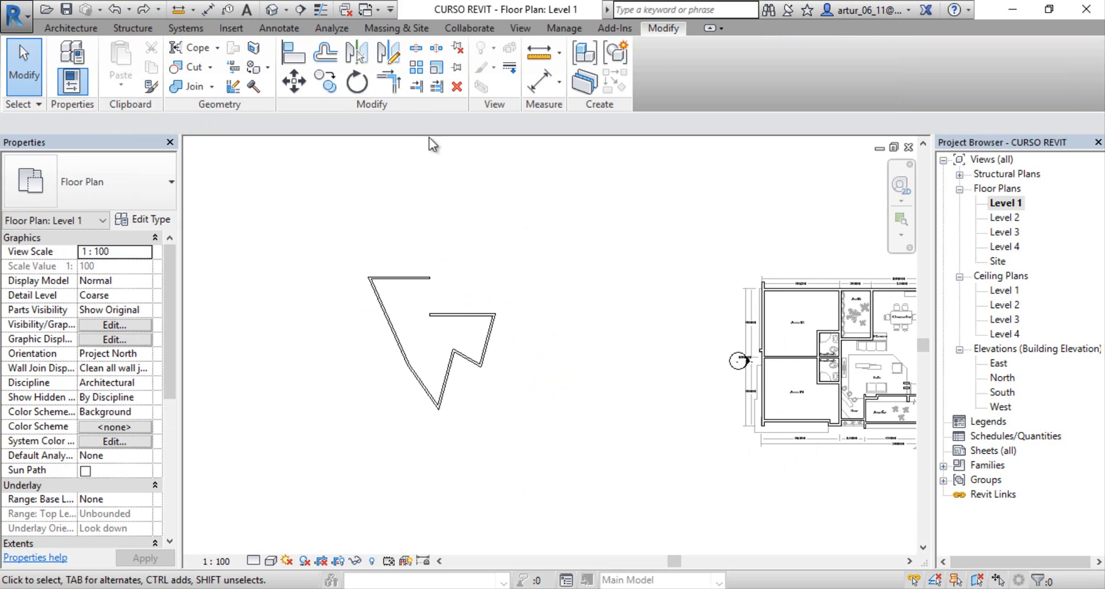
left_click(418, 73)
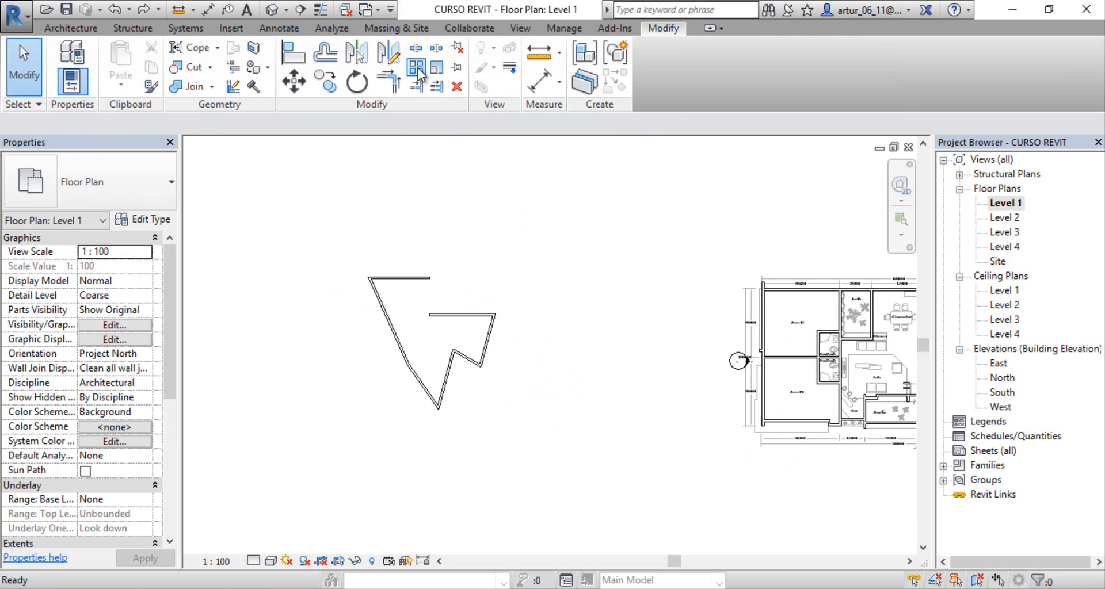
middle_click_drag(426, 201, 340, 185)
left_click_drag(337, 179, 534, 383)
key("Return")
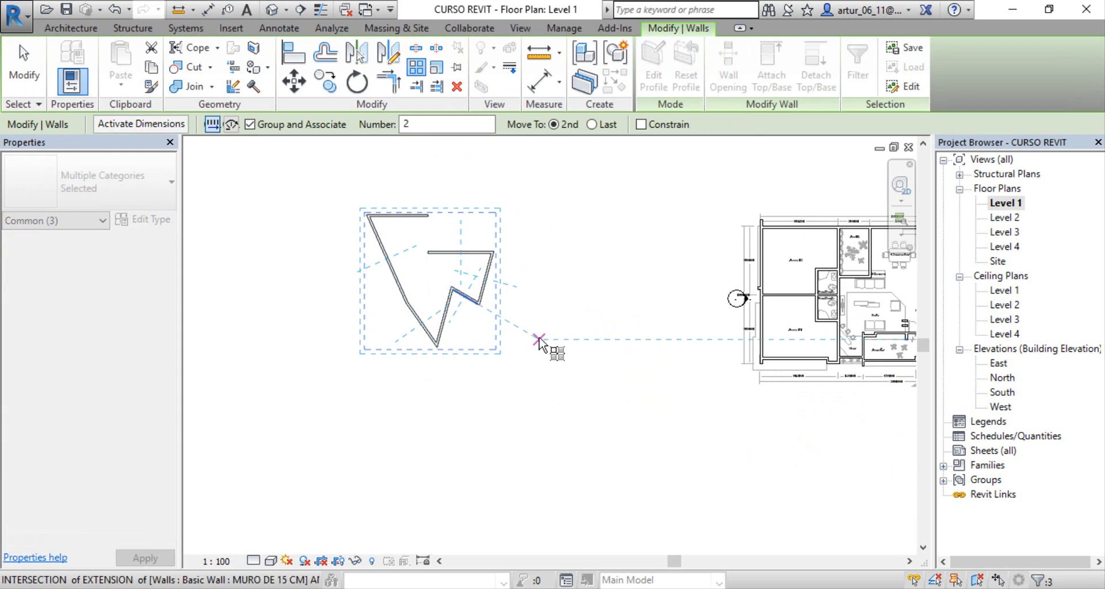
left_click(563, 252)
middle_click_drag(573, 260, 638, 341)
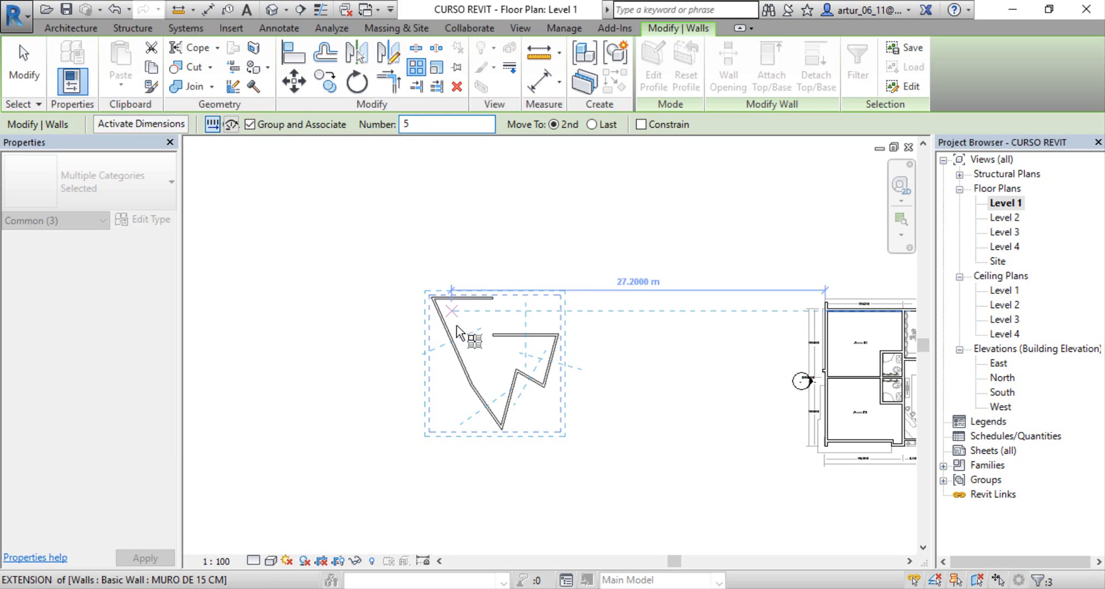
left_click(493, 337)
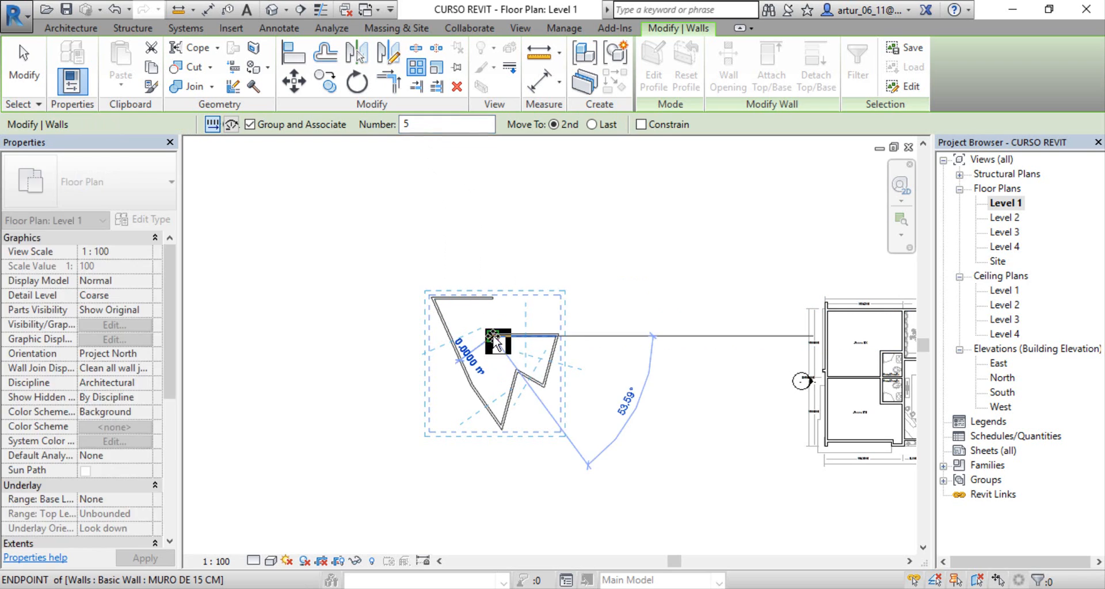
middle_click_drag(310, 345, 469, 342)
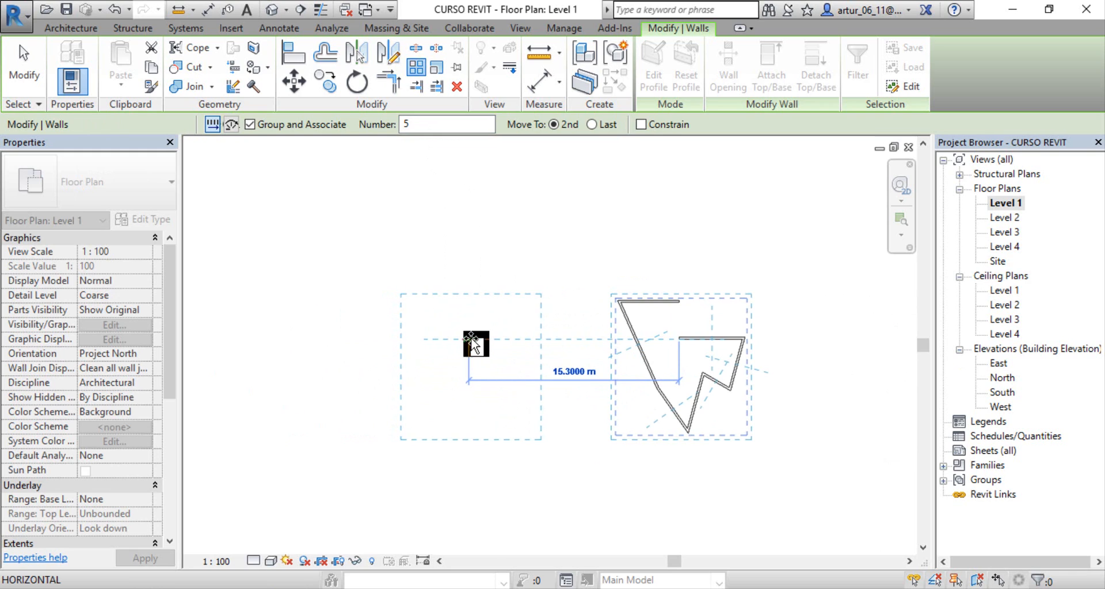
left_click(472, 340)
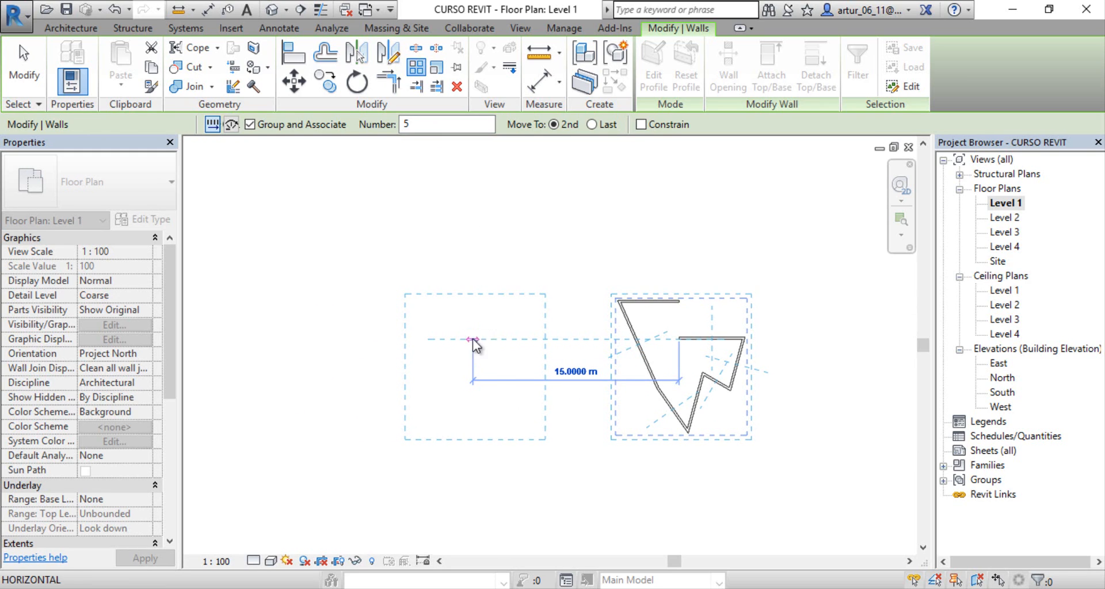
scroll(578, 364, "down", 3)
middle_click_drag(578, 401, 606, 376)
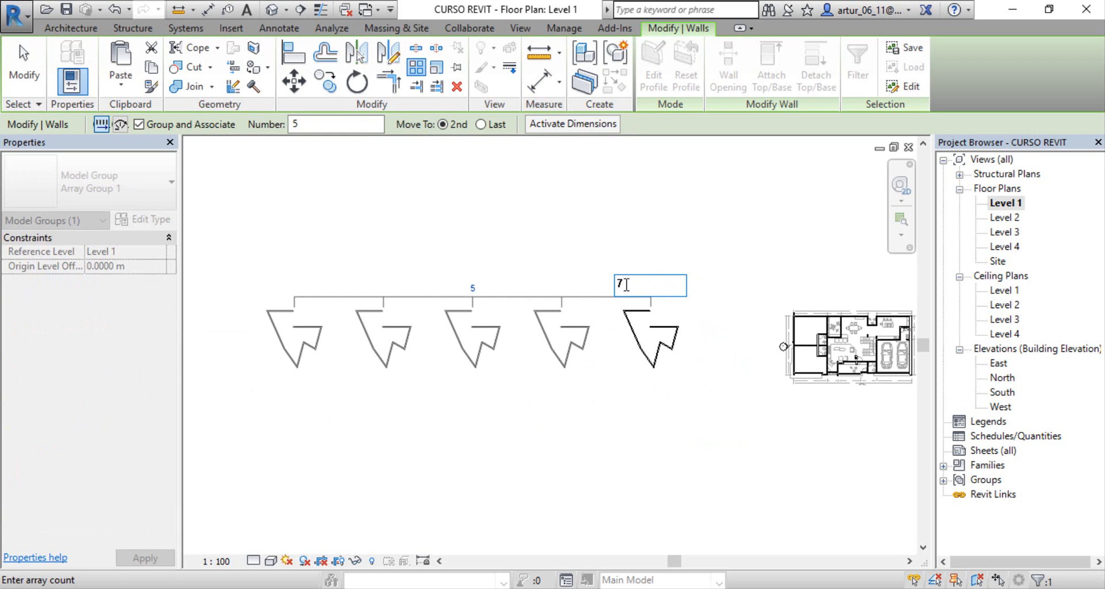
Step: Set the wall outline array's item count to 7
type("7")
key("Return")
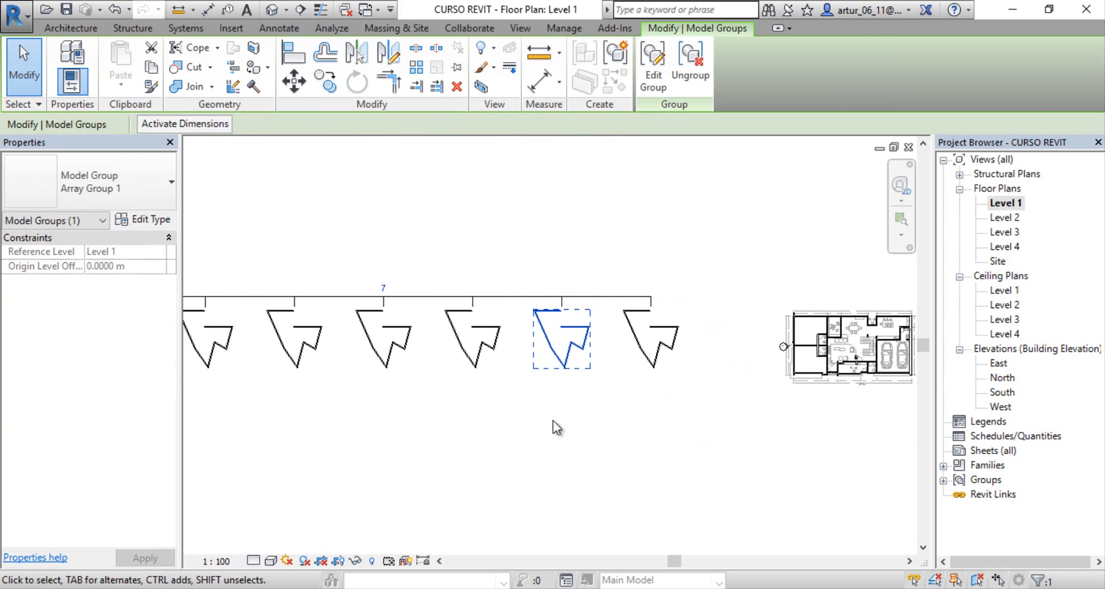
middle_click_drag(318, 402, 230, 367)
middle_click_drag(544, 419, 504, 413)
left_click(542, 408)
scroll(523, 397, "down", 2)
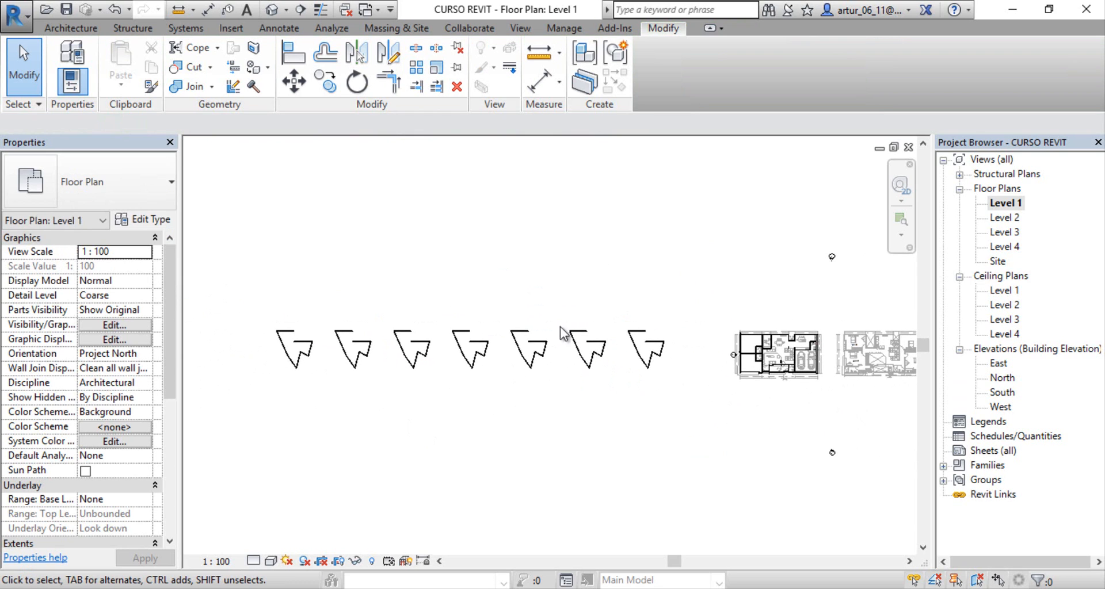
Step: Array the whole row of seven outline groups into 3 linear rows, placing the 2nd row 24 m to the south
left_click(416, 67)
middle_click_drag(555, 264, 556, 210)
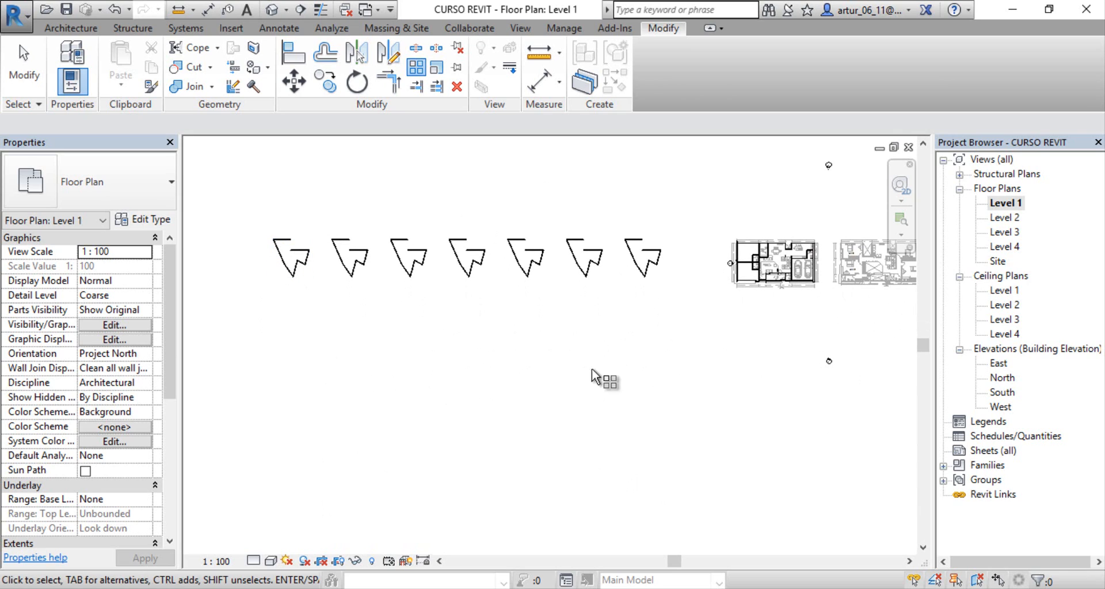
left_click_drag(238, 198, 641, 326)
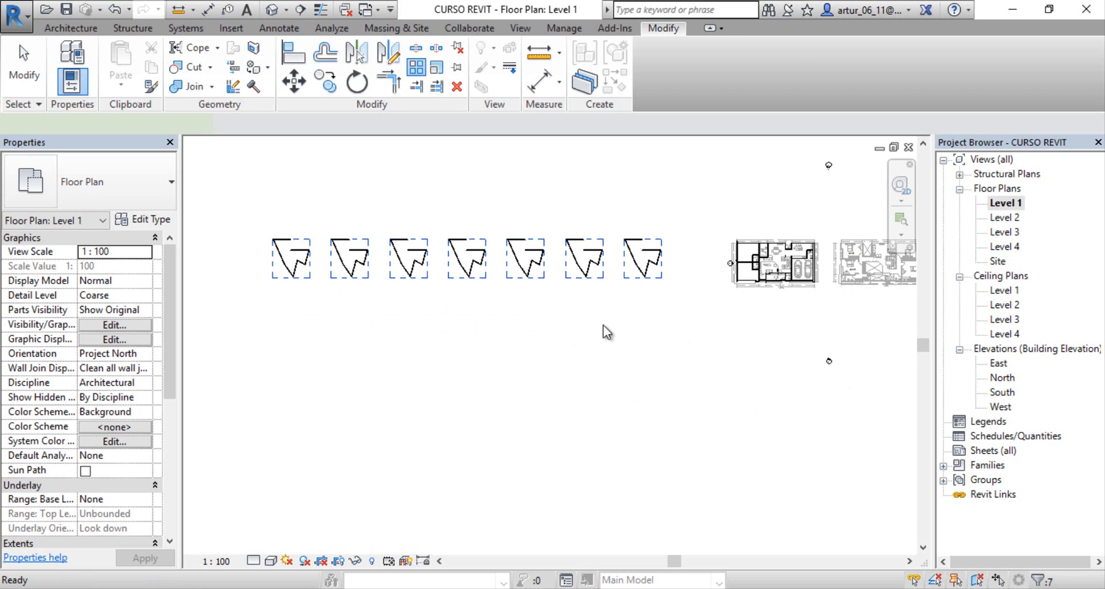
key("Return")
left_click(464, 124)
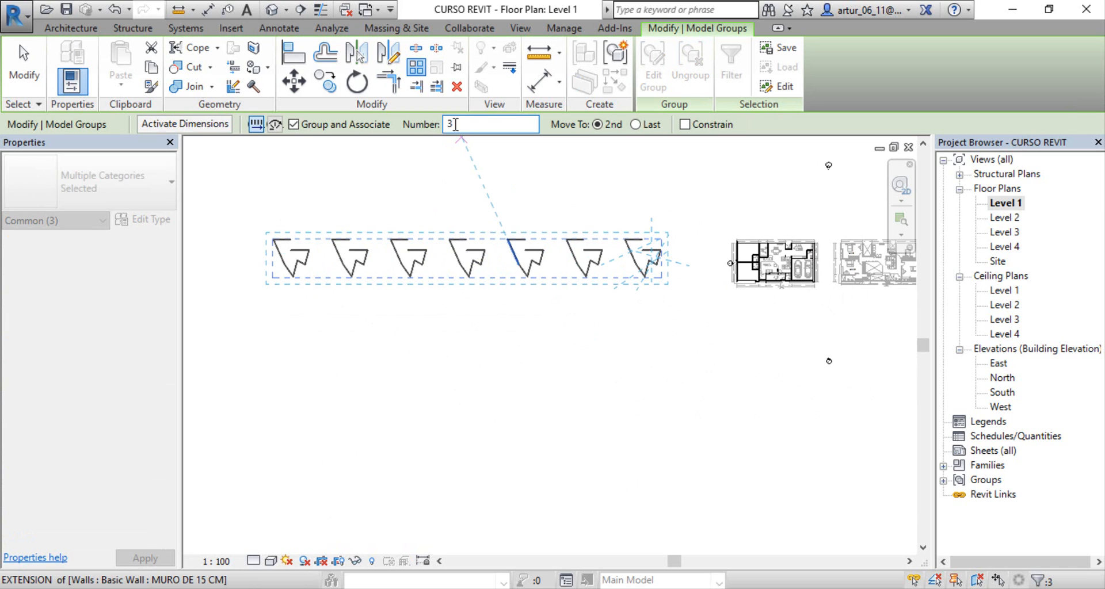
left_click(528, 277)
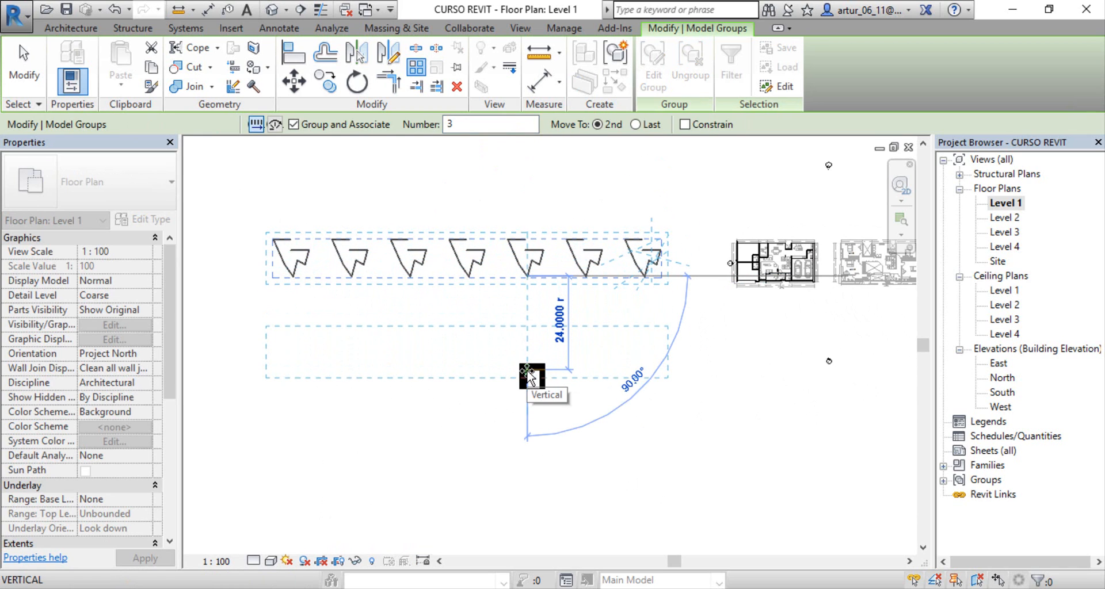
left_click(528, 373)
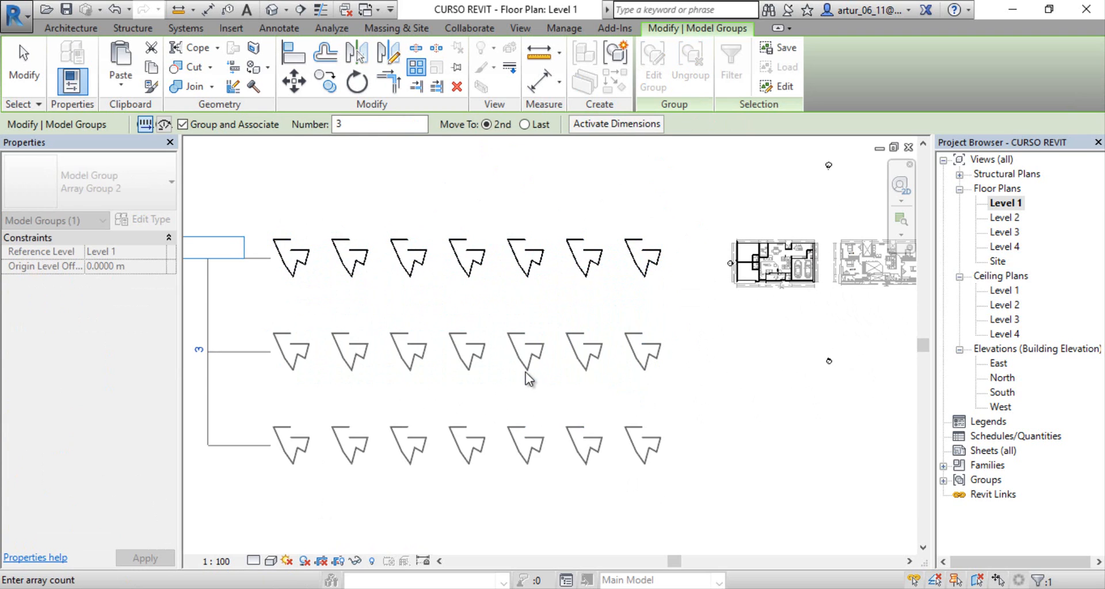
middle_click_drag(384, 396, 562, 387)
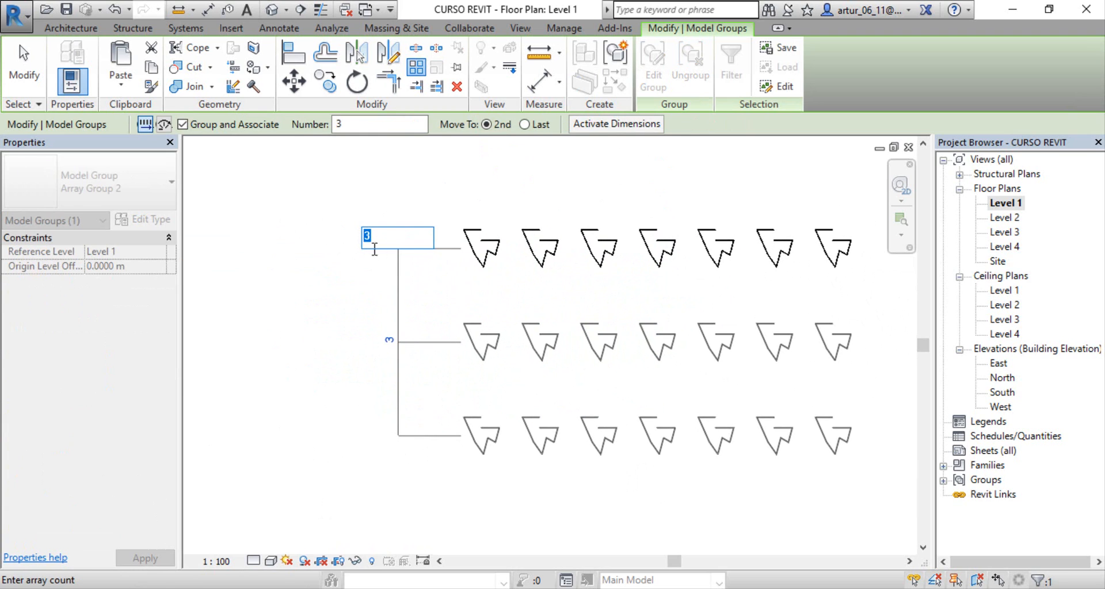
key("Return")
Step: Undo the row and outline arrays back to the single seven-wall outline
middle_click_drag(637, 403, 401, 386)
key("ctrl+z")
key("ctrl+z")
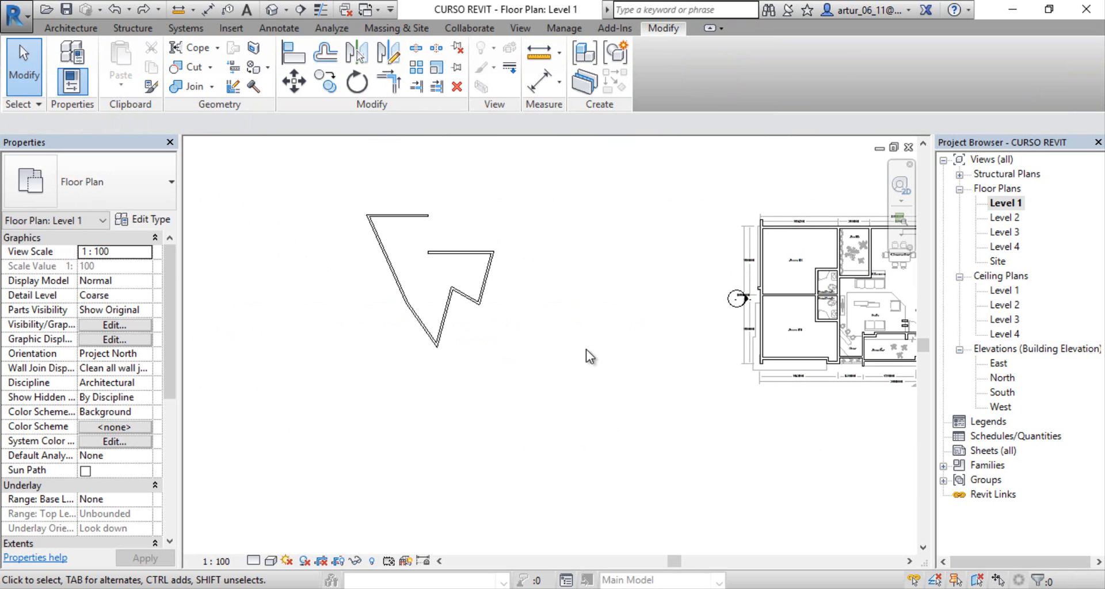
Step: Delete the whole seven-wall practice outline
scroll(458, 326, "up", 5)
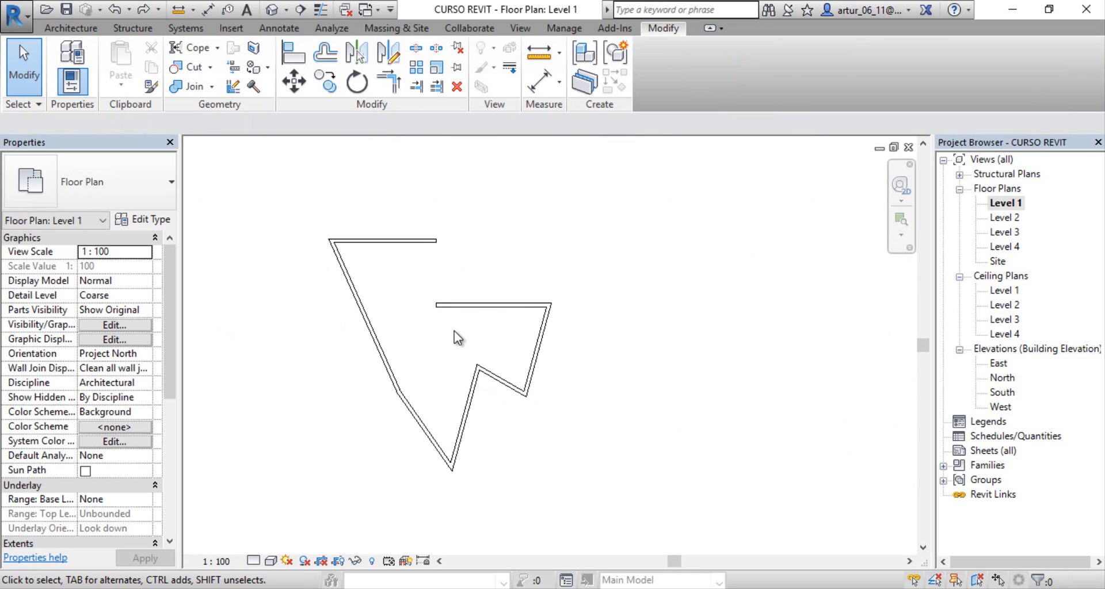
middle_click_drag(454, 330, 468, 333)
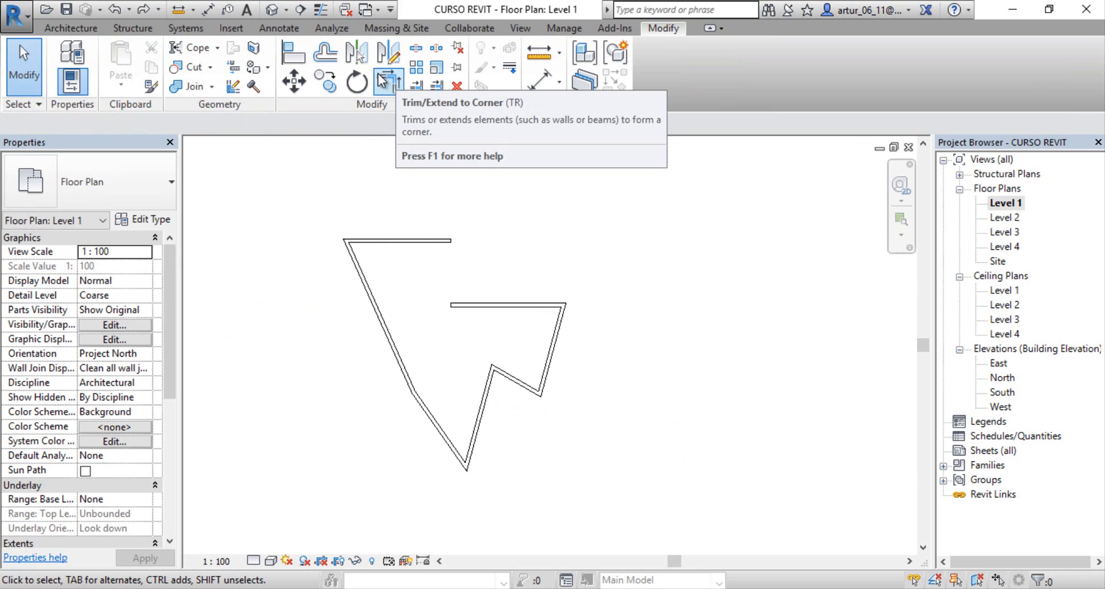
mouse_move(537, 240)
middle_mouse_down()
mouse_move(484, 242)
mouse_move(552, 230)
middle_mouse_up()
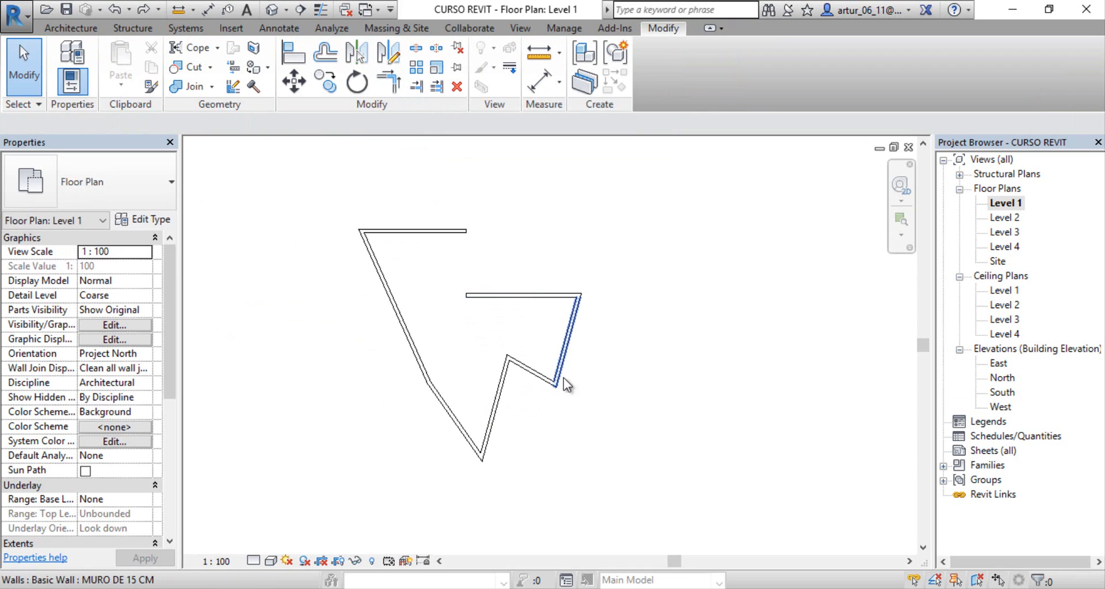
left_click_drag(591, 446, 364, 220)
key("Delete")
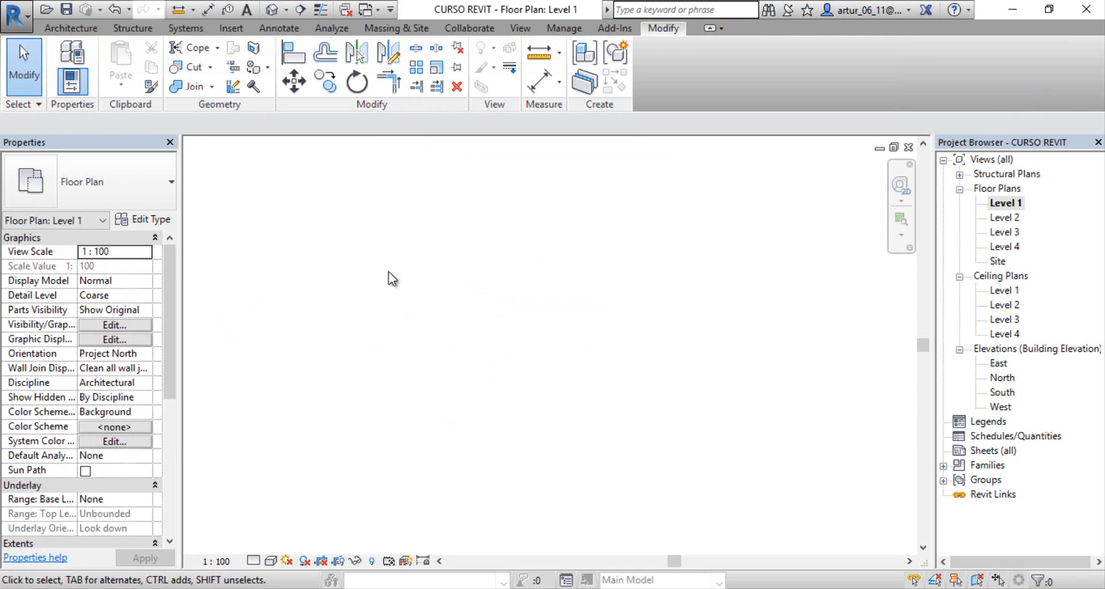
Step: Draw a horizontal MURO DE 15 CM wall about 5.8 m long in the emptied practice area
left_click(62, 28)
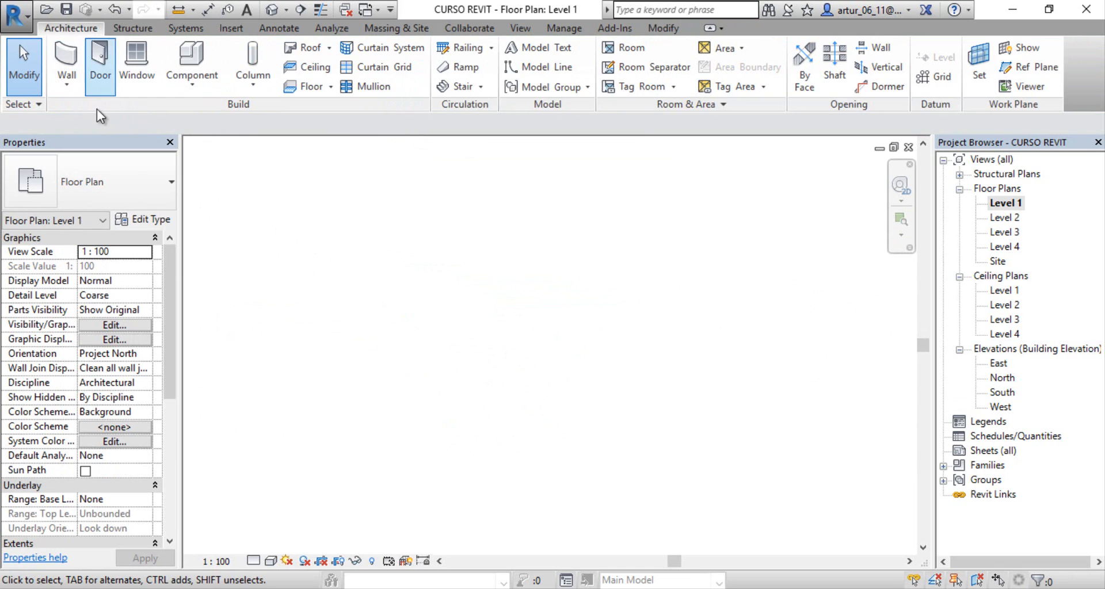
left_click(79, 70)
left_click(292, 314)
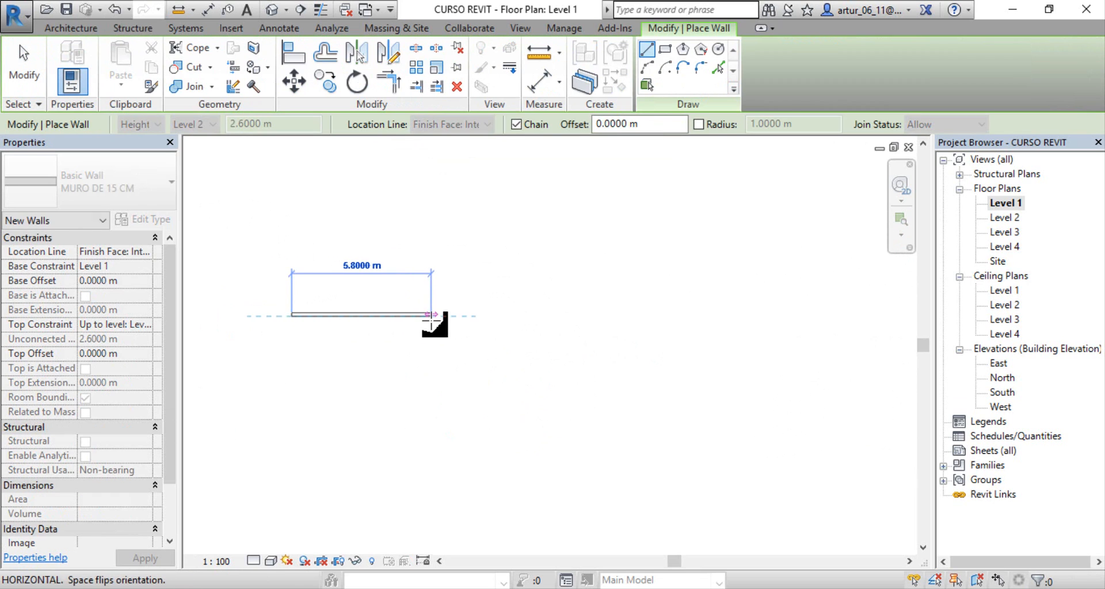
left_click(432, 315)
key("Escape")
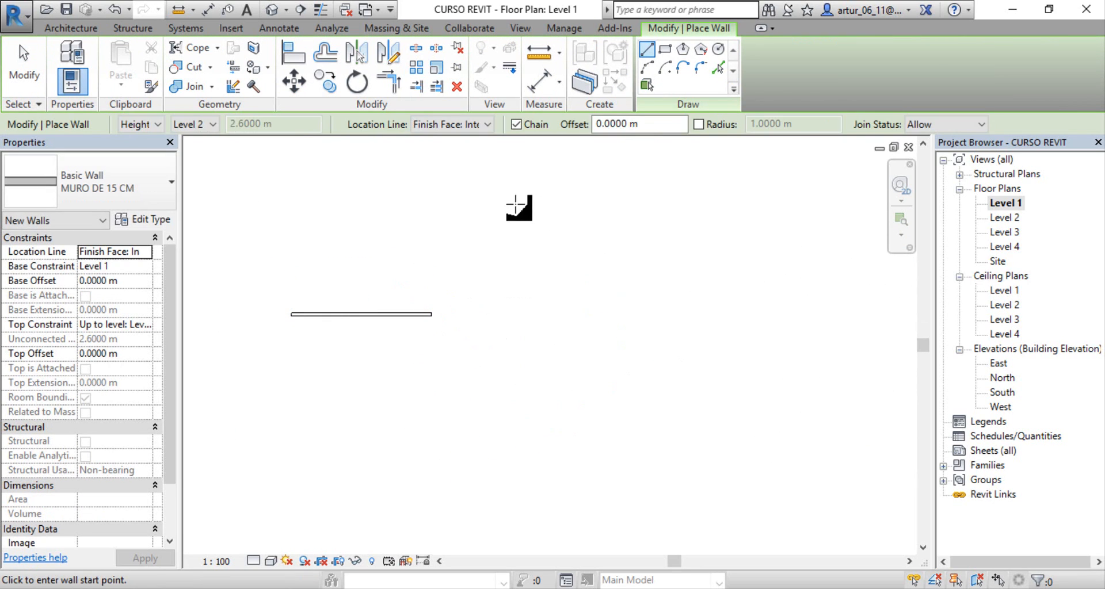
Step: Draw a separate, longer vertical wall east of the horizontal wall, extending beyond it to the north and south, and finish placing walls
left_click(516, 203)
key("Escape")
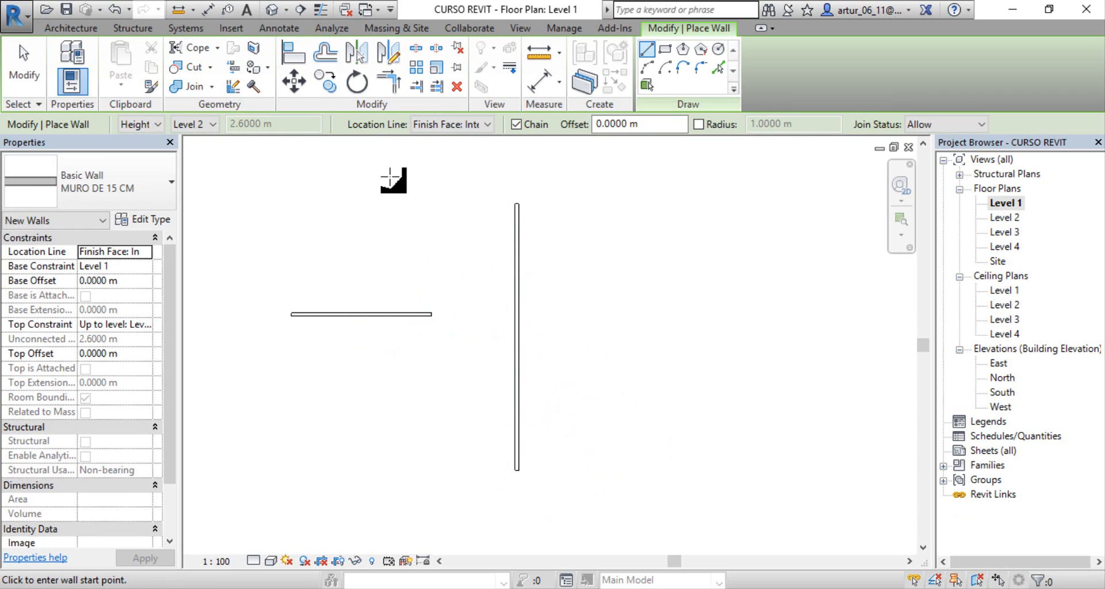
key("Escape")
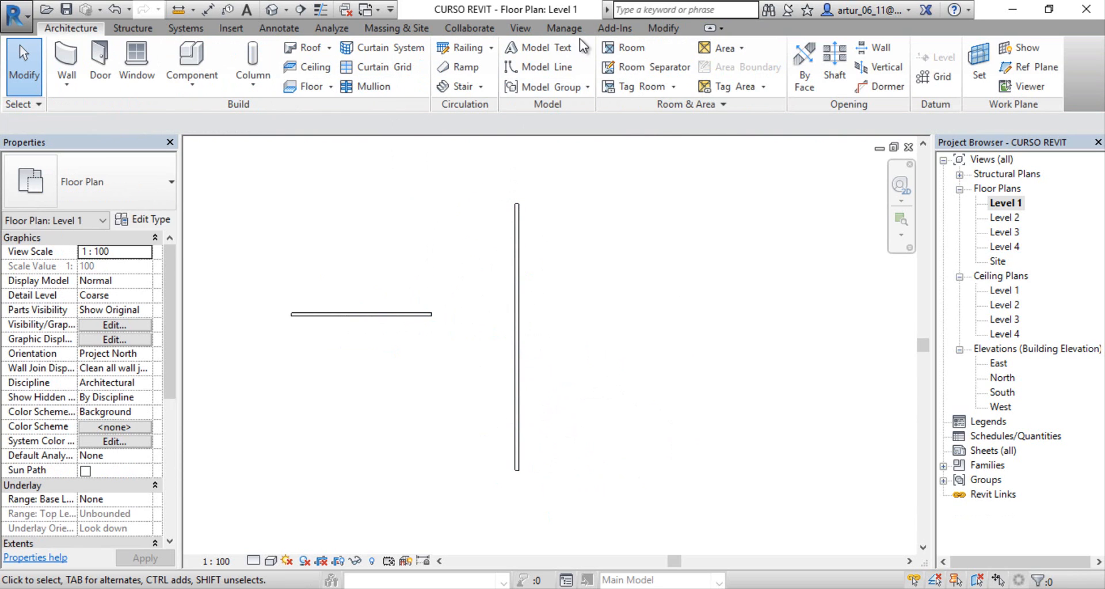
Step: Trim/Extend the horizontal and vertical walls into a corner, keeping the vertical wall's northern part, and undo it
left_click(662, 28)
left_click(388, 81)
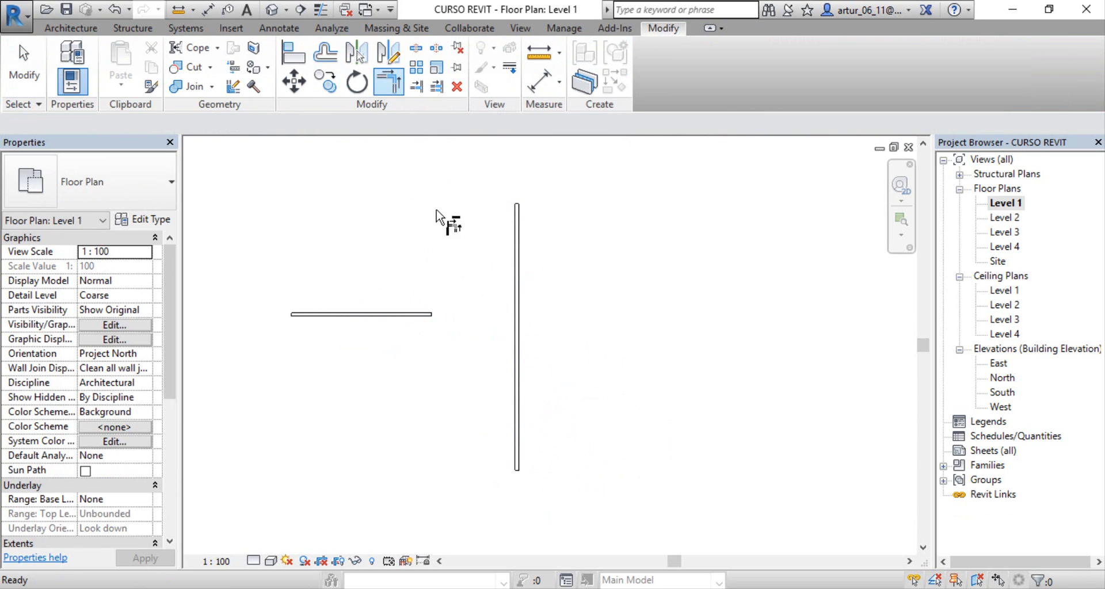
left_click(411, 316)
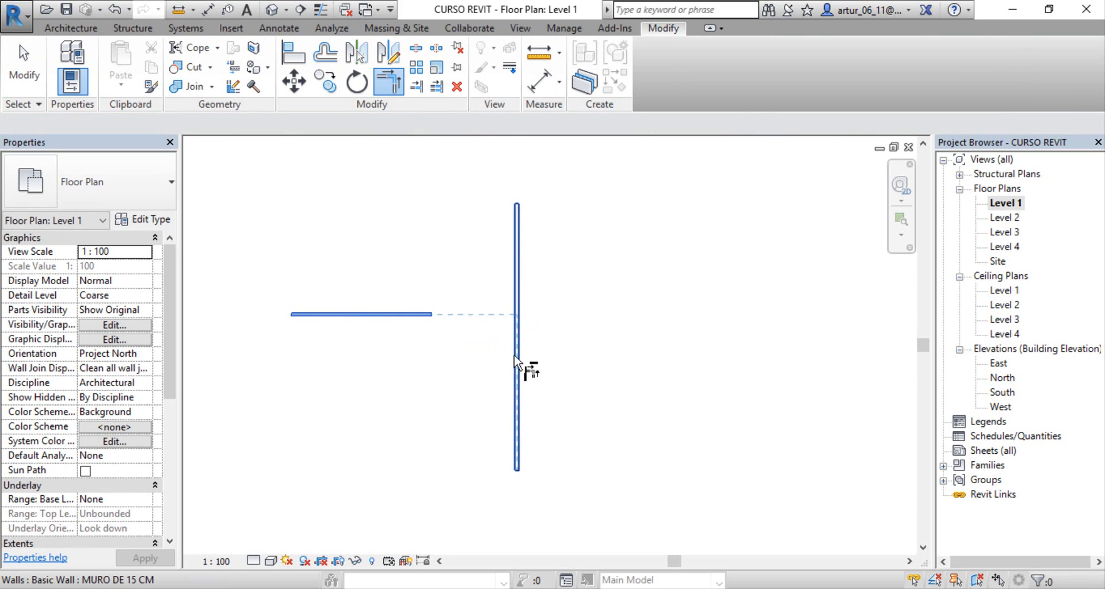
left_click(525, 256)
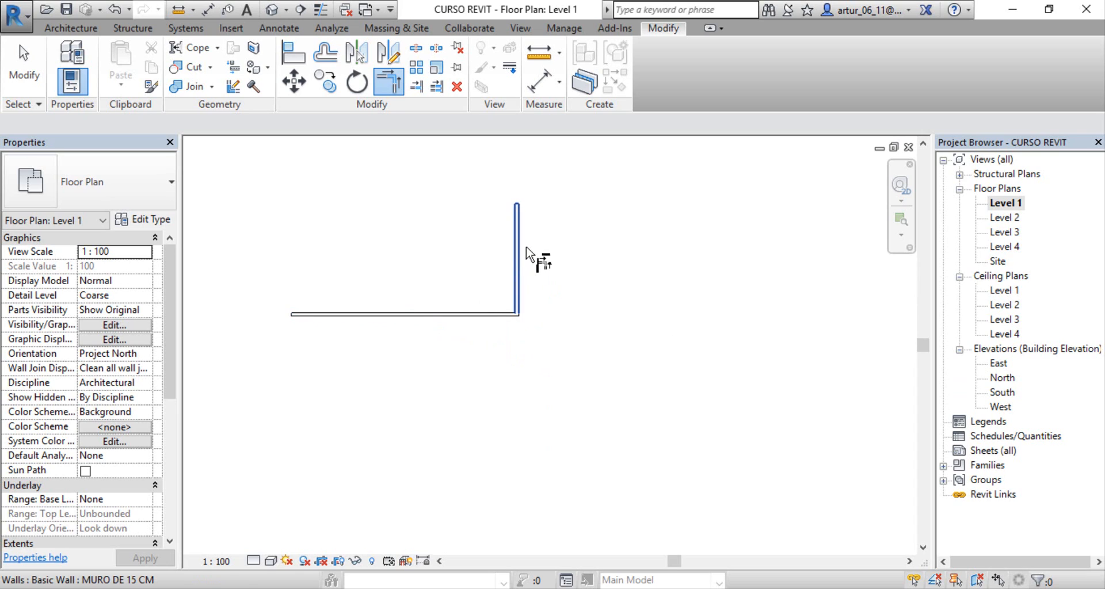
key("ctrl+z")
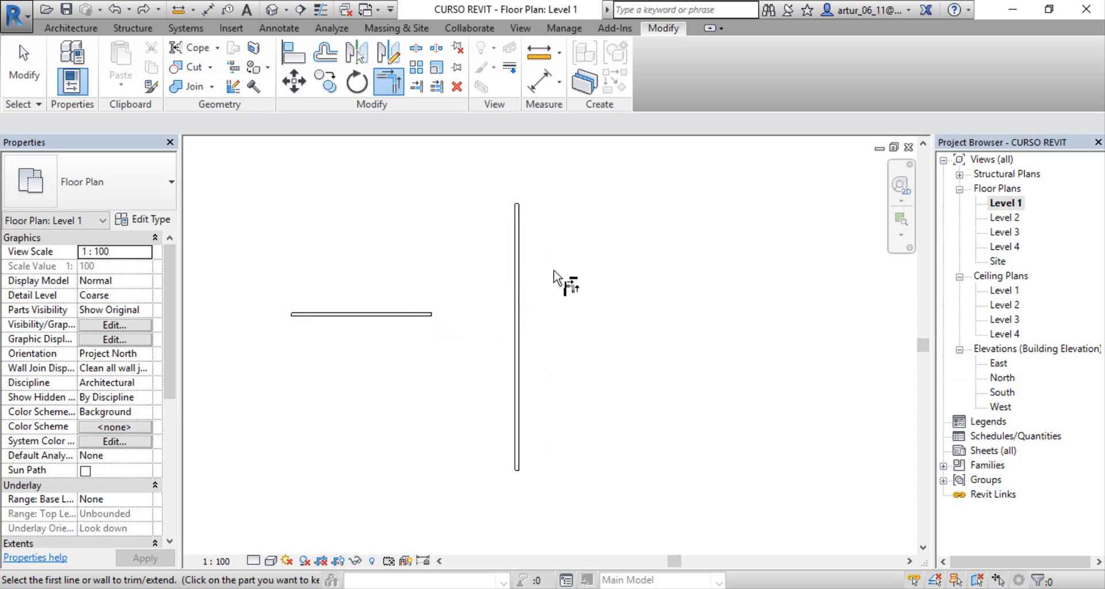
Step: Trim/Extend the two walls into a corner, keeping the vertical wall's southern part, and undo that trim
left_click(394, 87)
left_click(416, 316)
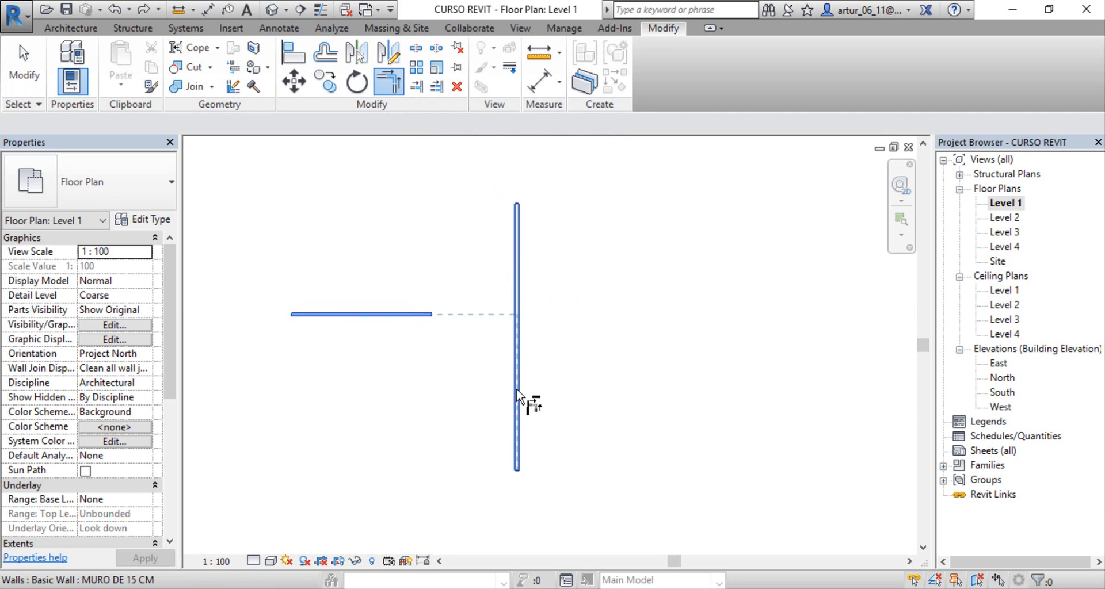
left_click(519, 400)
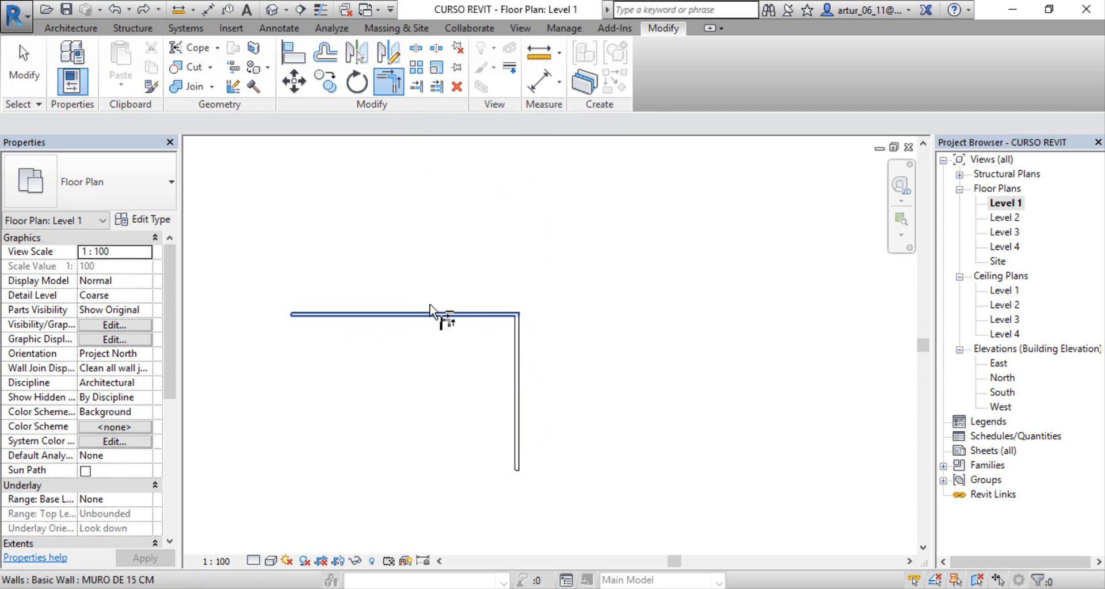
key("Escape")
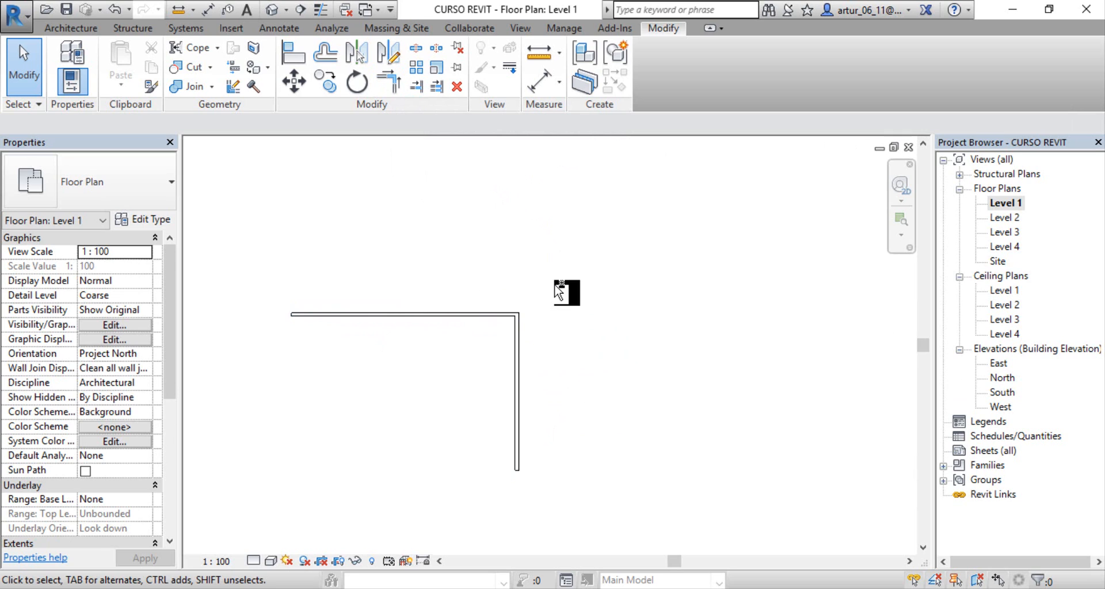
key("ctrl+z")
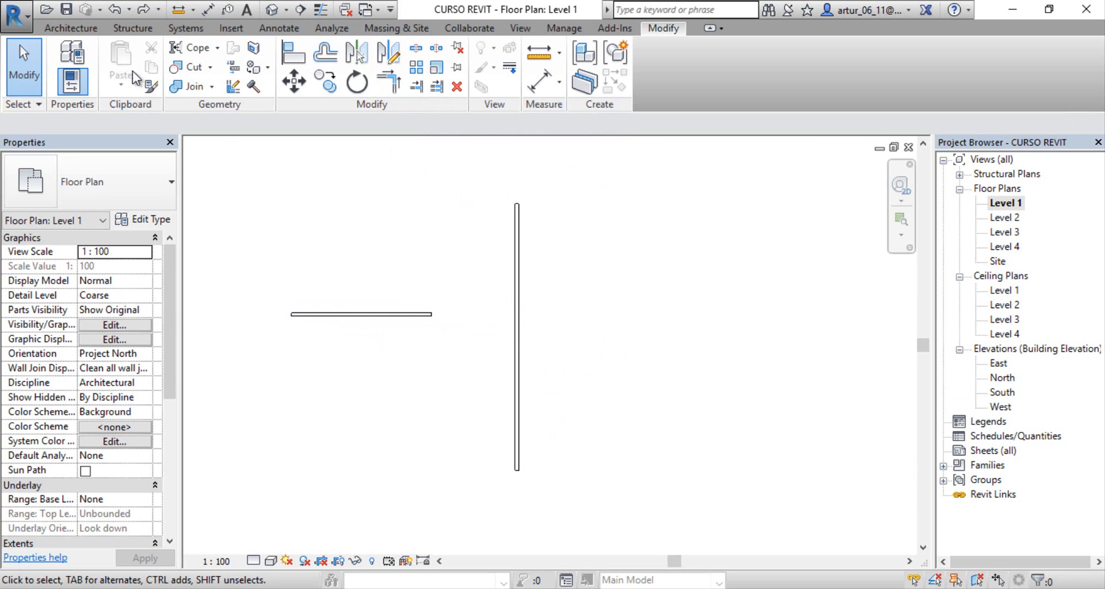
Step: Draw a longer horizontal MURO DE 15 CM wall south of the existing horizontal wall, ending short of the vertical wall
left_click(71, 27)
left_click(69, 58)
middle_click_drag(291, 314, 379, 249)
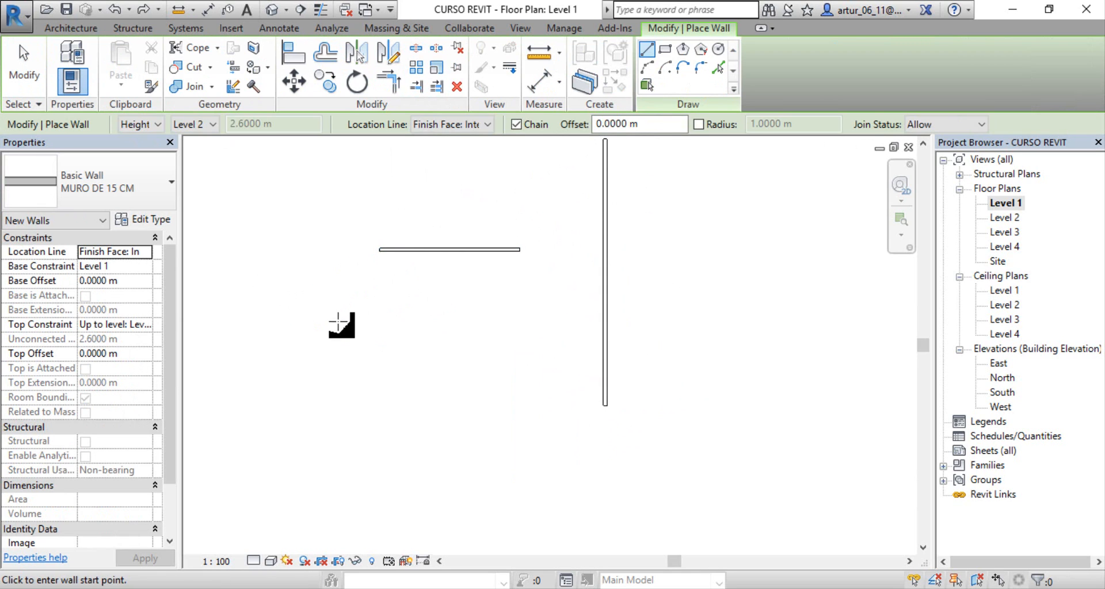
left_click(338, 320)
left_click(545, 320)
key("Escape")
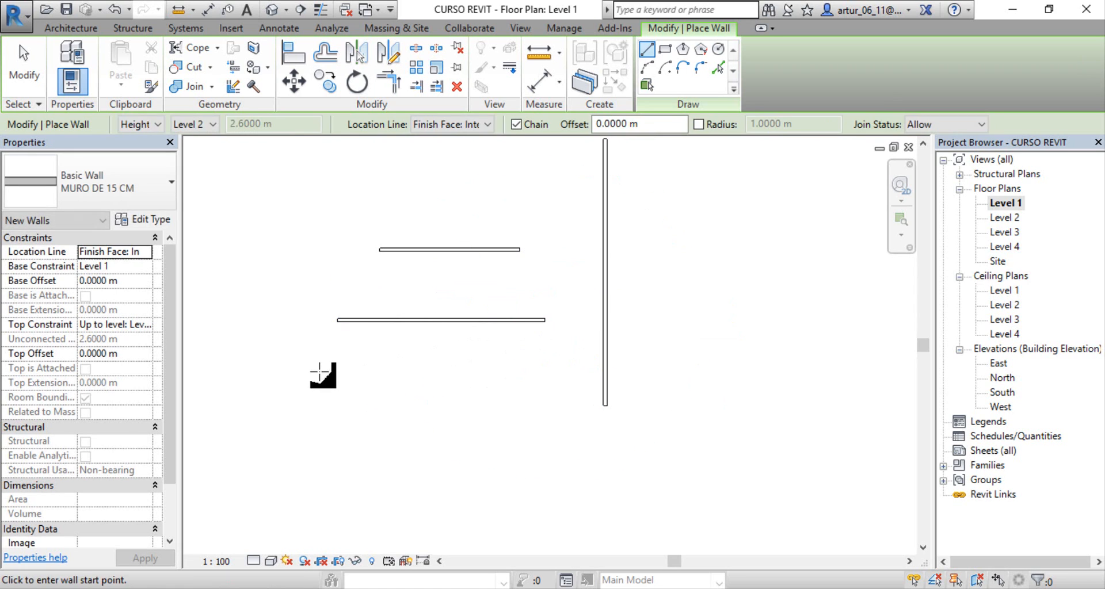
Step: Draw a third horizontal MURO DE 15 CM wall south of the other two, short of the vertical wall, and finish placing walls
left_click(319, 371)
left_click(536, 371)
key("Escape")
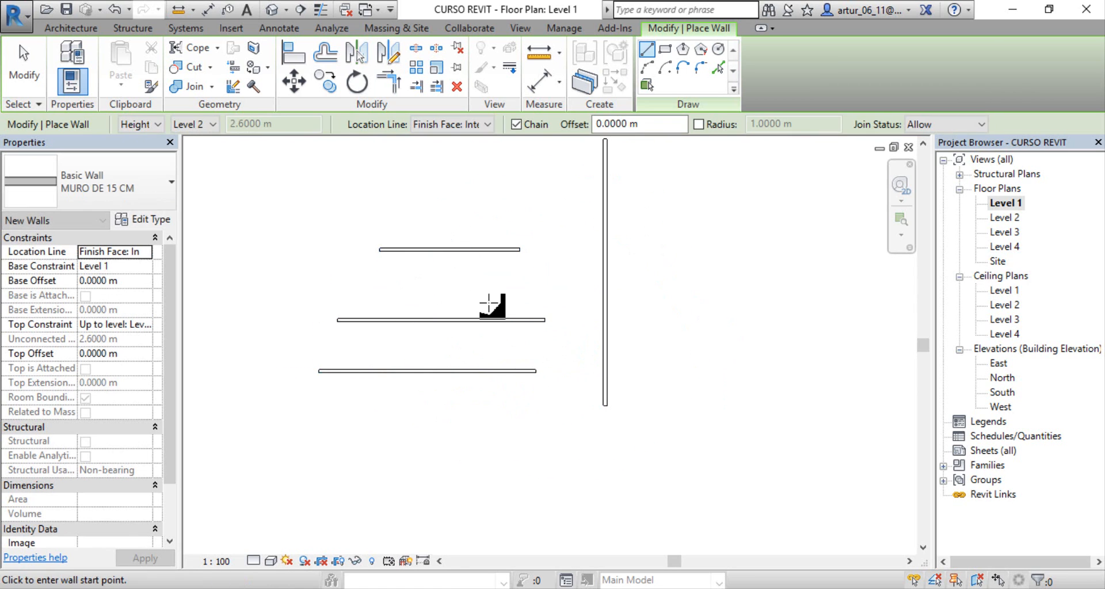
middle_click_drag(490, 304, 373, 326)
key("Escape")
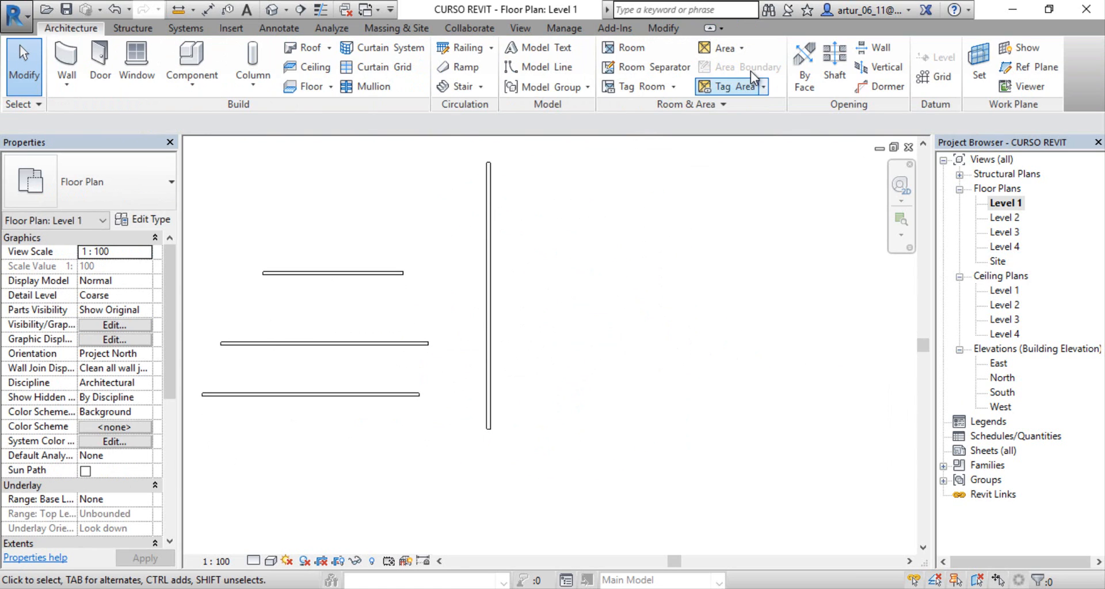
Step: Extend the northernmost horizontal wall to the vertical wall with Trim/Extend Single Element
left_click(676, 32)
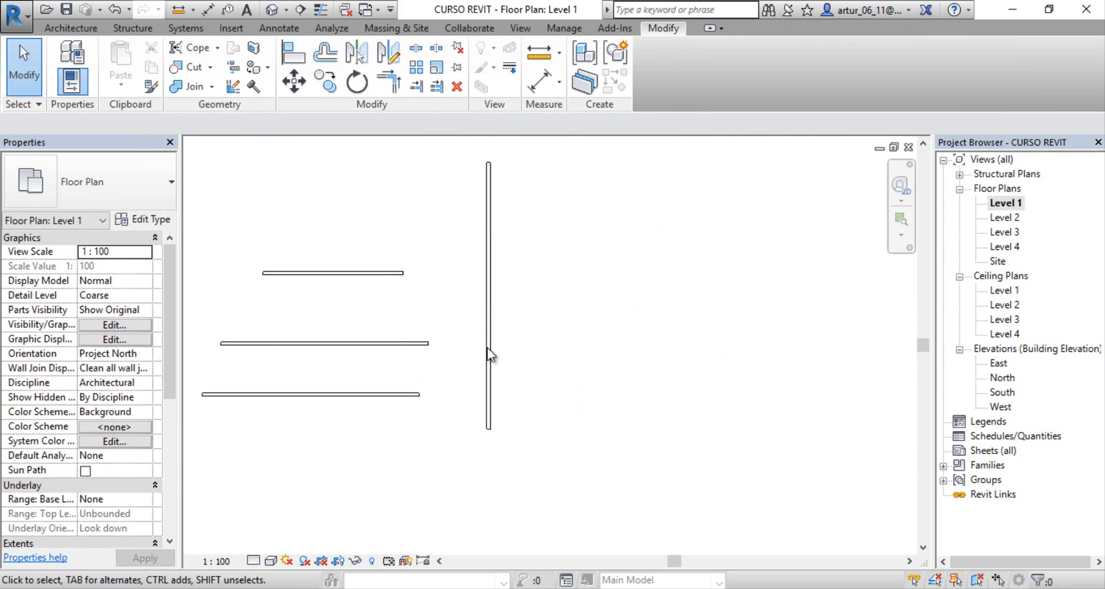
left_click(417, 86)
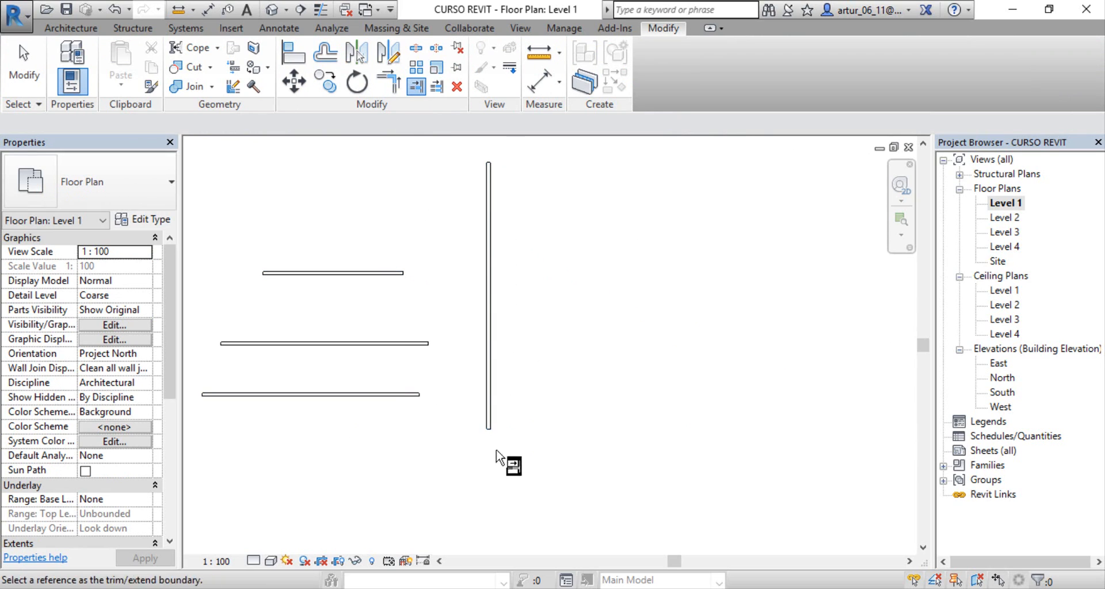
left_click(488, 287)
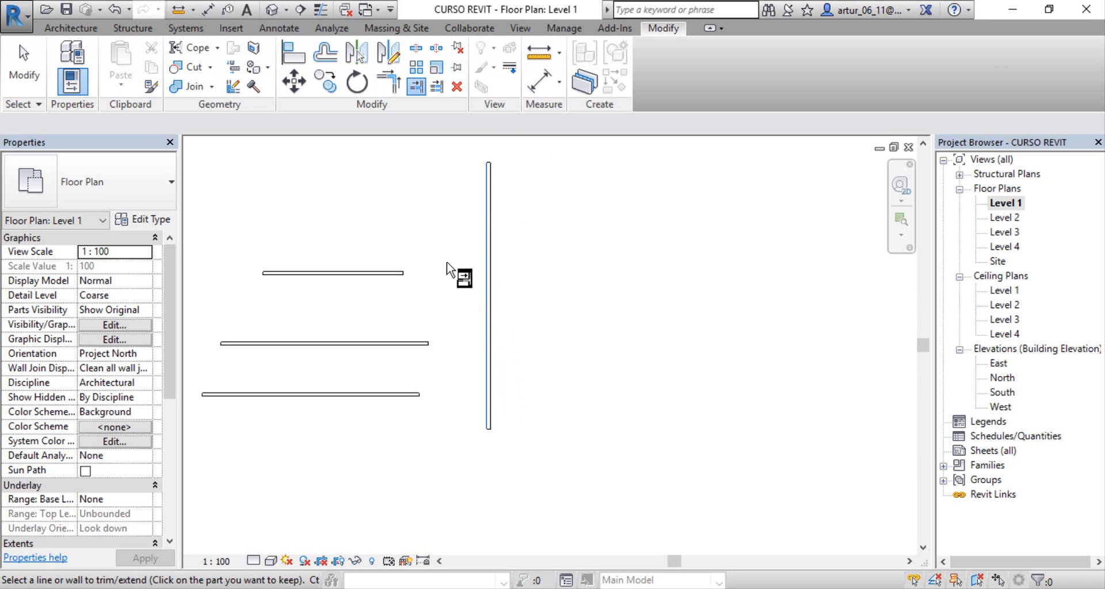
left_click(398, 274)
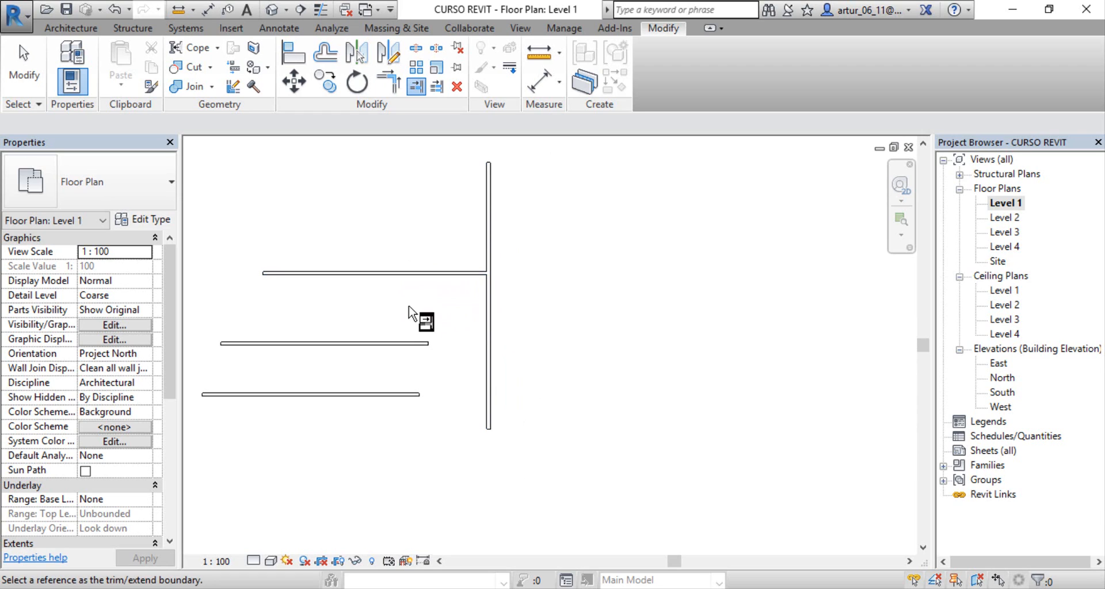
Step: Try to extend the middle and southern horizontal walls without picking the vertical wall as the boundary again
left_click(416, 343)
left_click(407, 392)
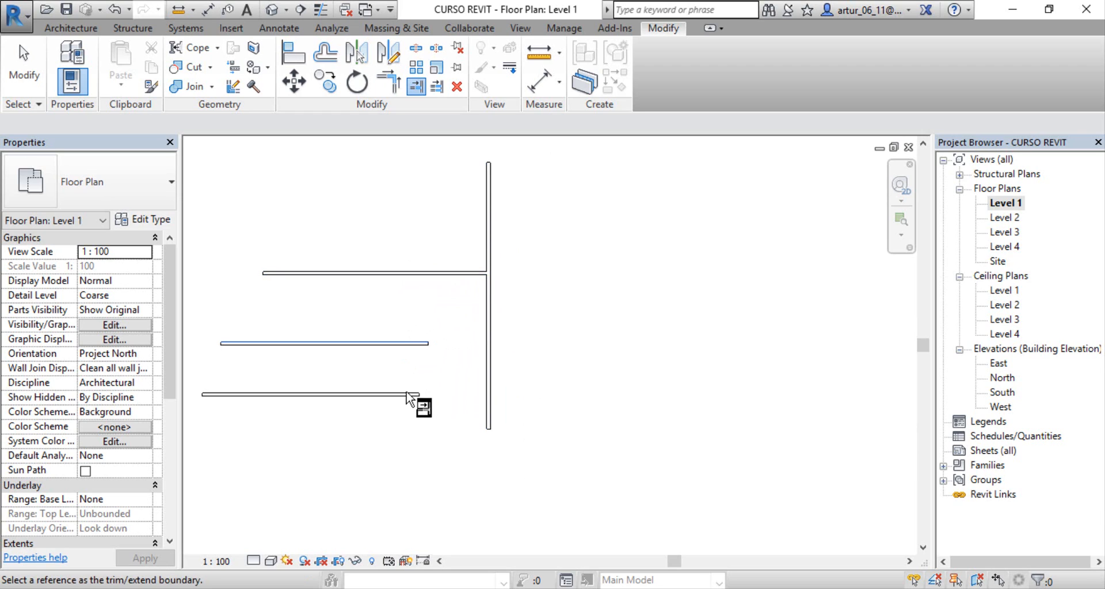
left_click(409, 344)
left_click(407, 393)
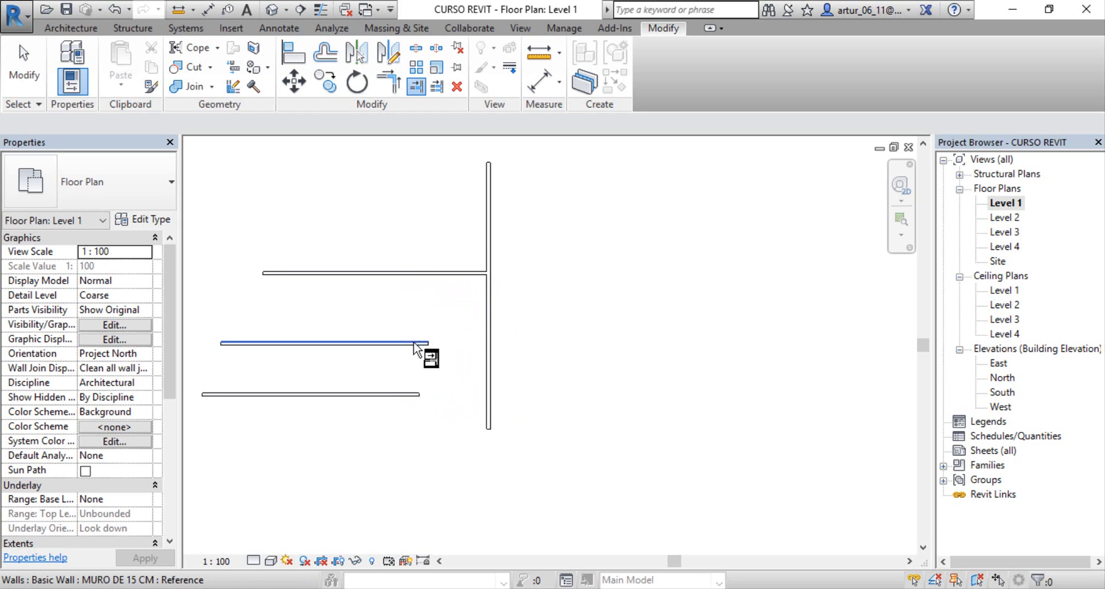
left_click(417, 345)
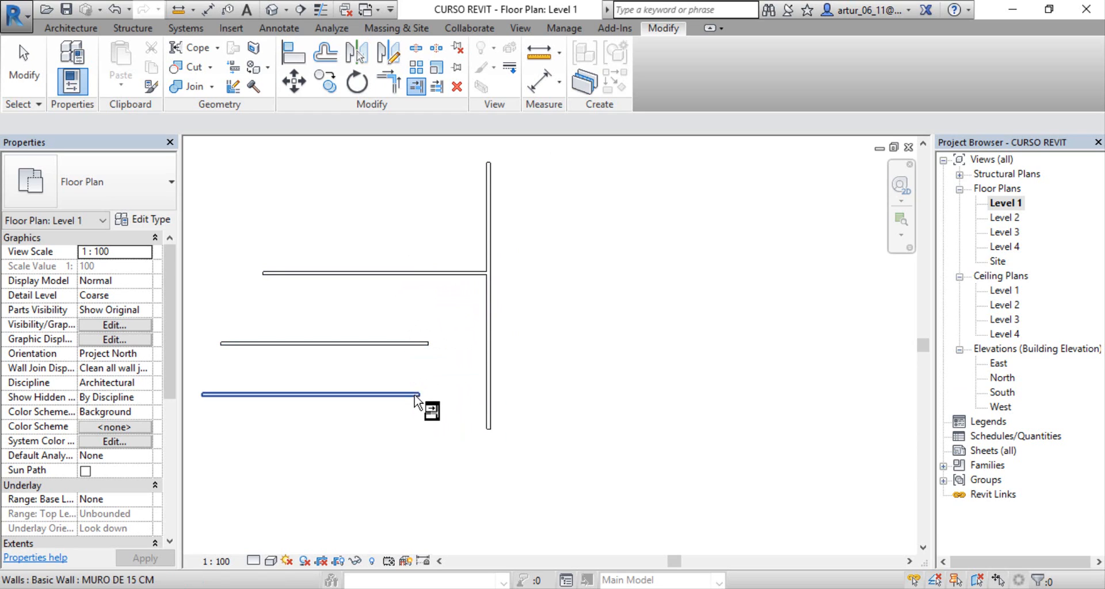
left_click(416, 393)
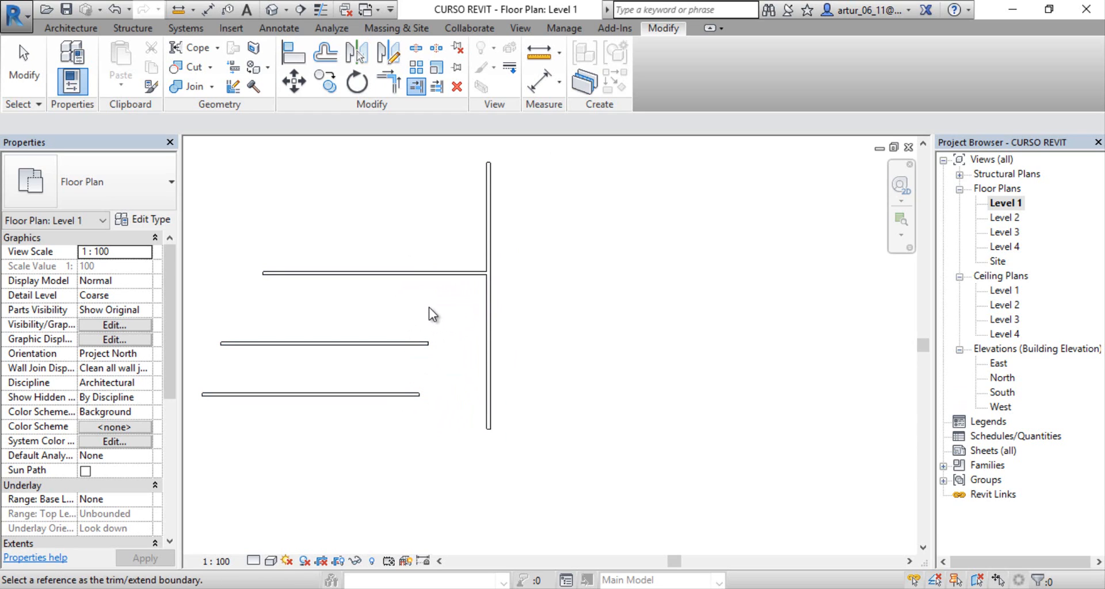
key("Escape")
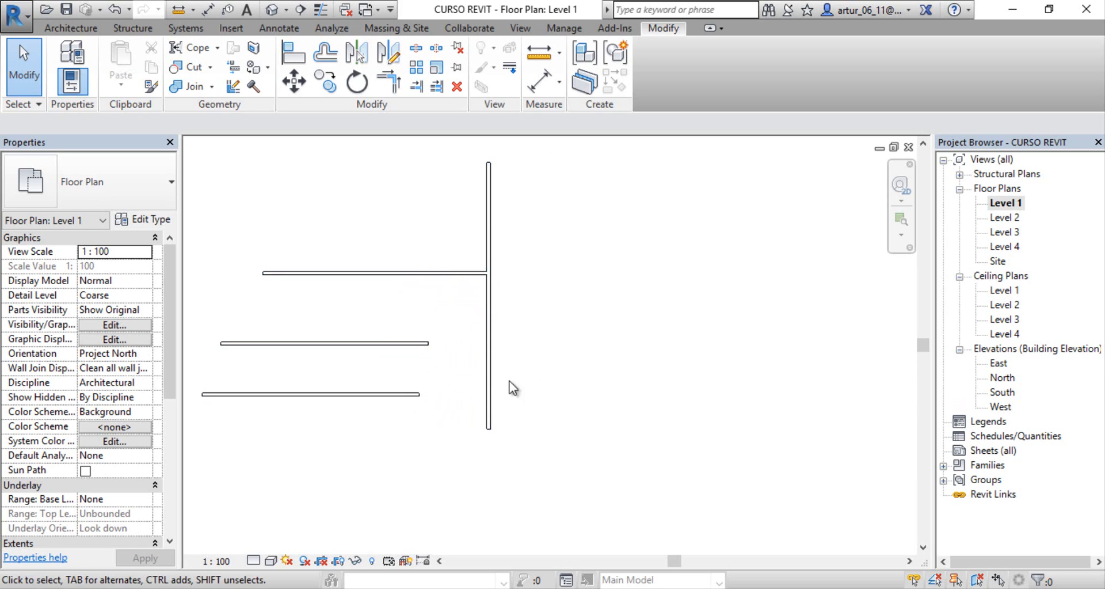
Step: Extend the middle and southern horizontal walls to the vertical wall with Trim/Extend Single Element, using the vertical wall as boundary
left_click(416, 87)
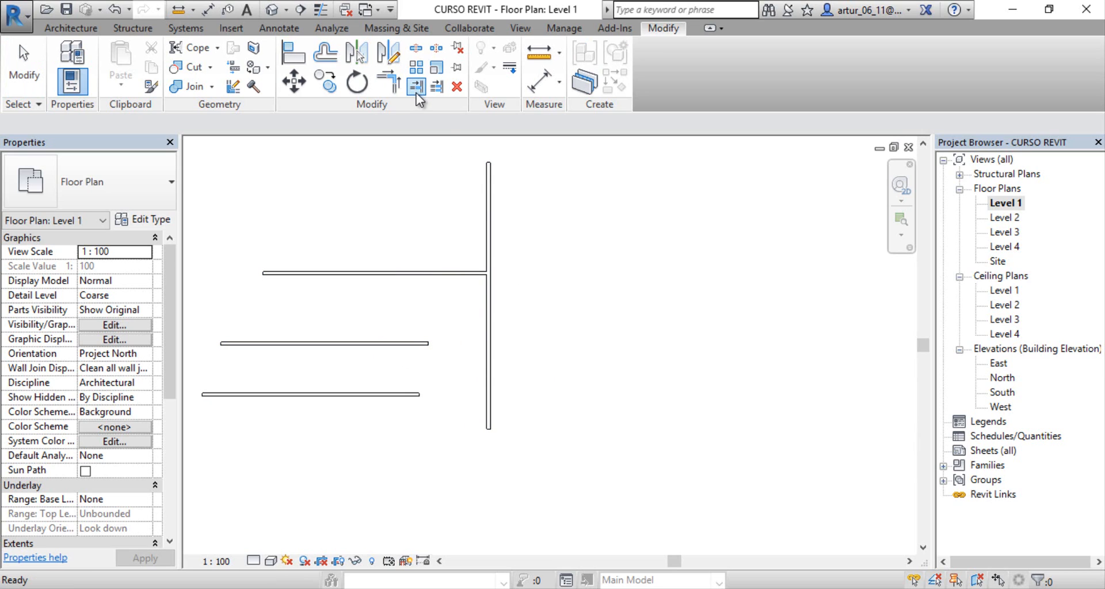
left_click(488, 311)
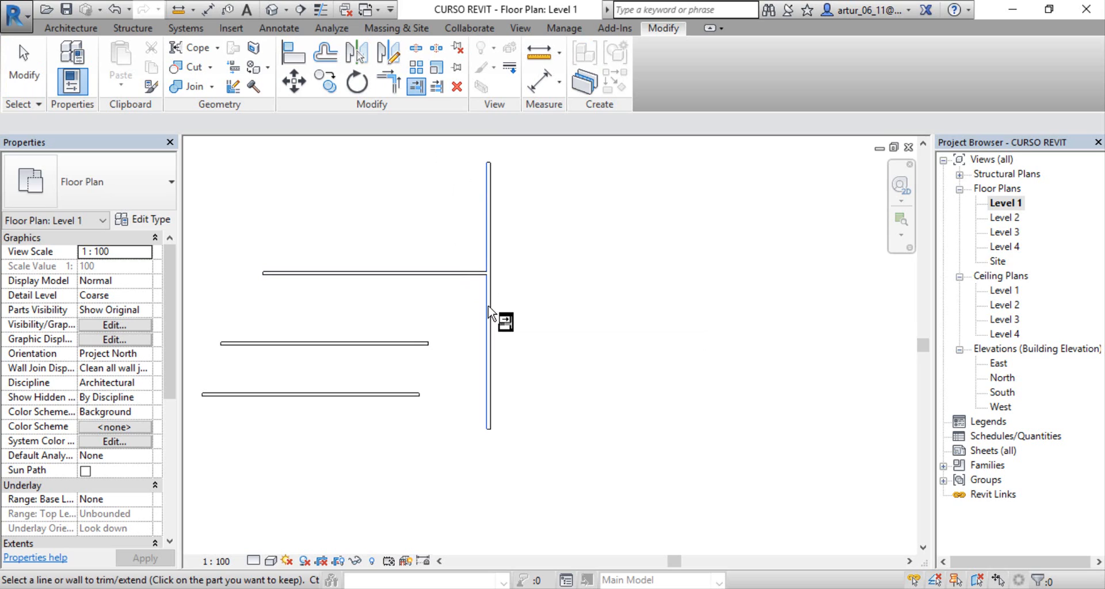
left_click(427, 344)
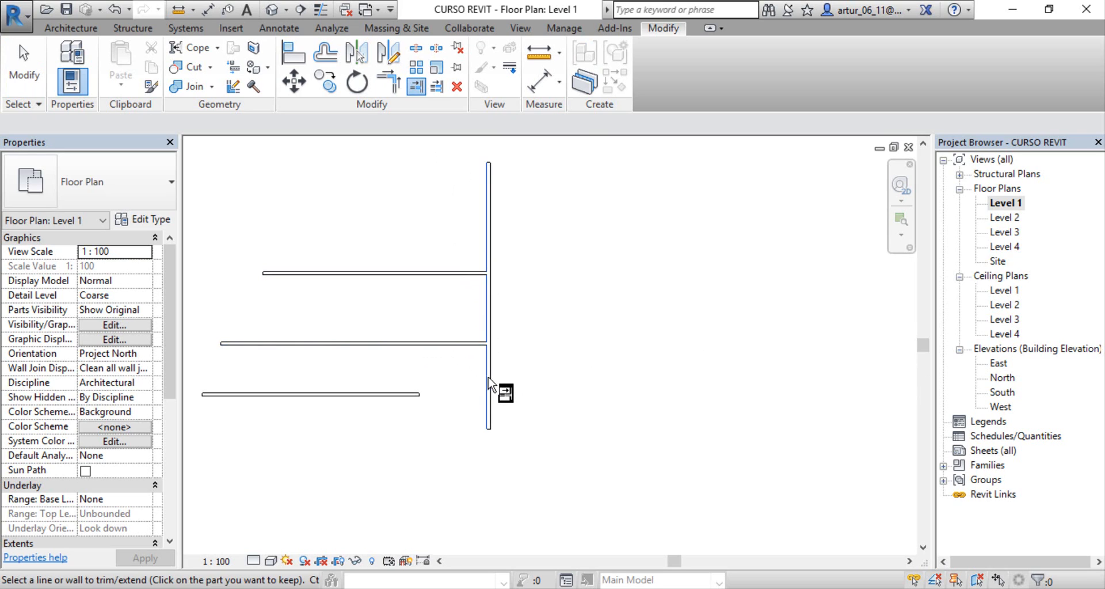
left_click(424, 396)
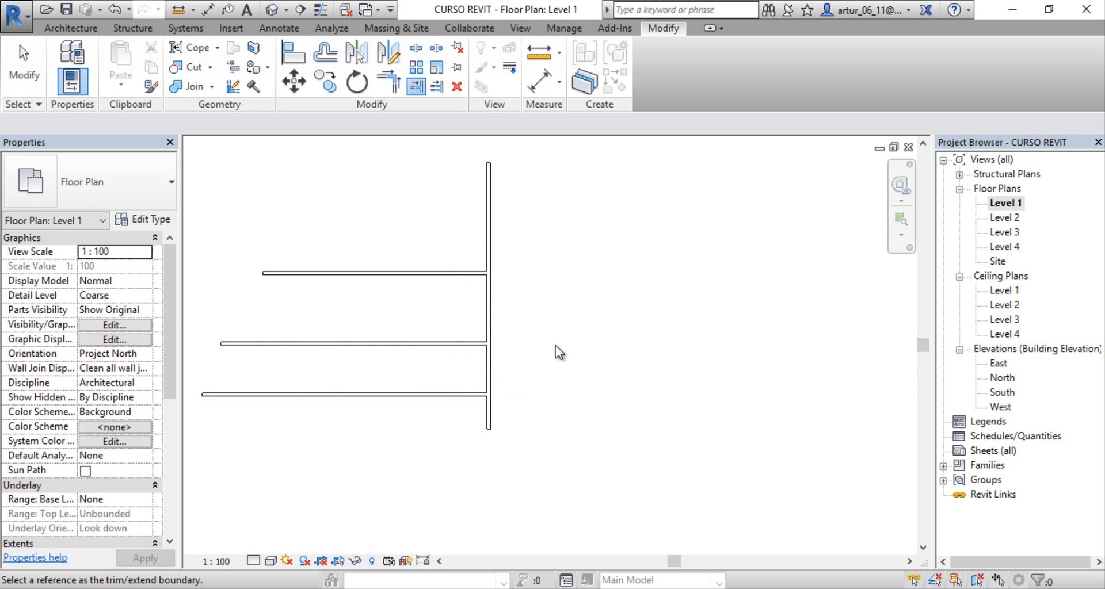
key("Escape")
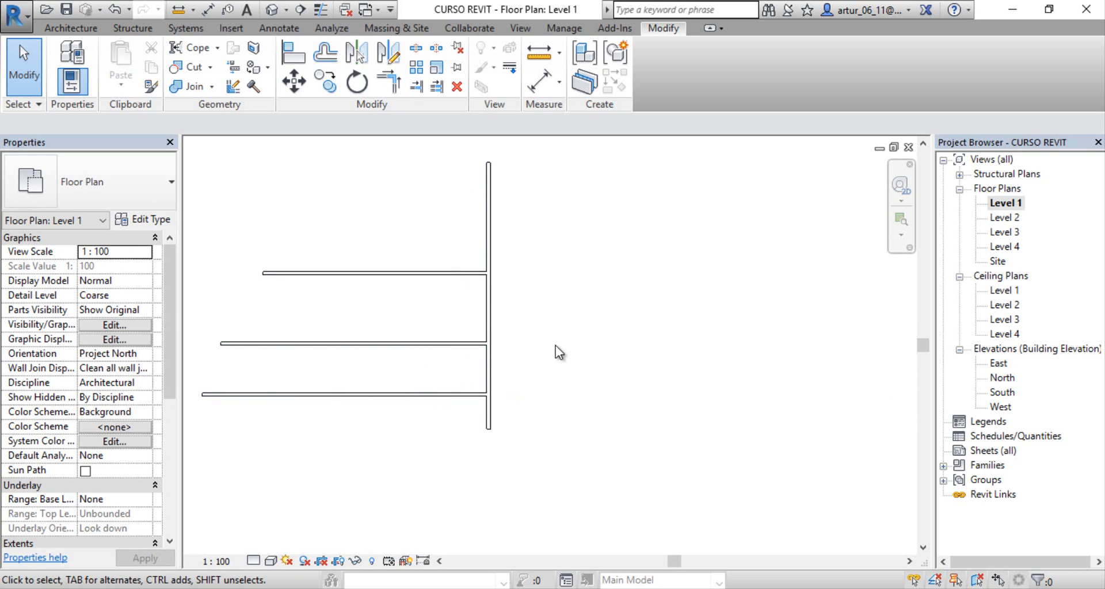
Step: Undo the three single-wall extensions so all horizontal walls are separate from the vertical wall
key("ctrl+z")
key("ctrl+z")
key("ctrl+z")
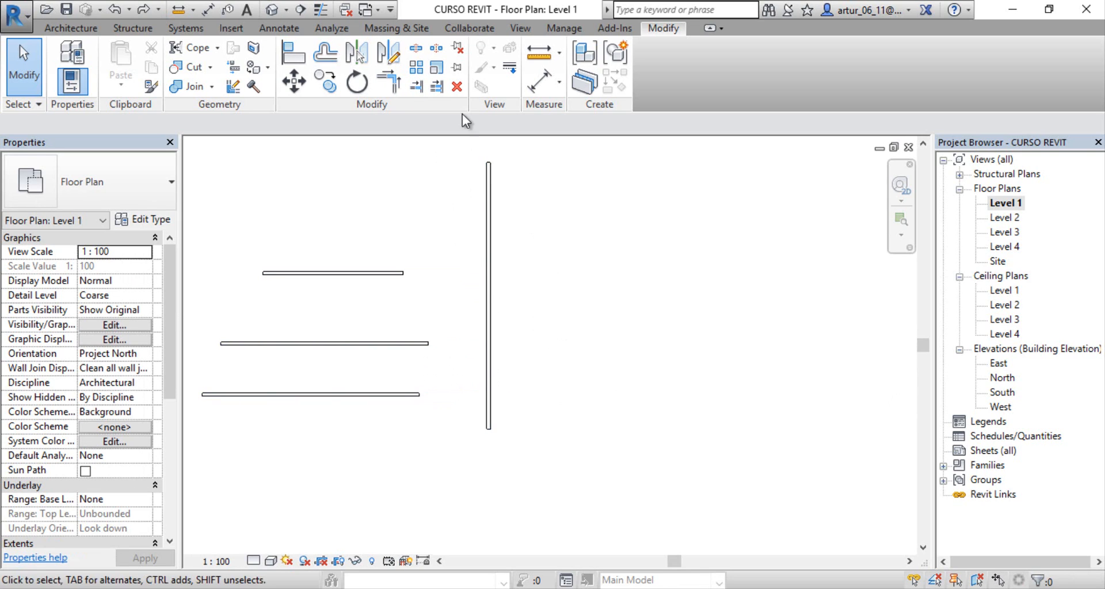
Step: Extend all three horizontal walls to the vertical wall at once with Trim/Extend Multiple Elements, and undo it
left_click(440, 88)
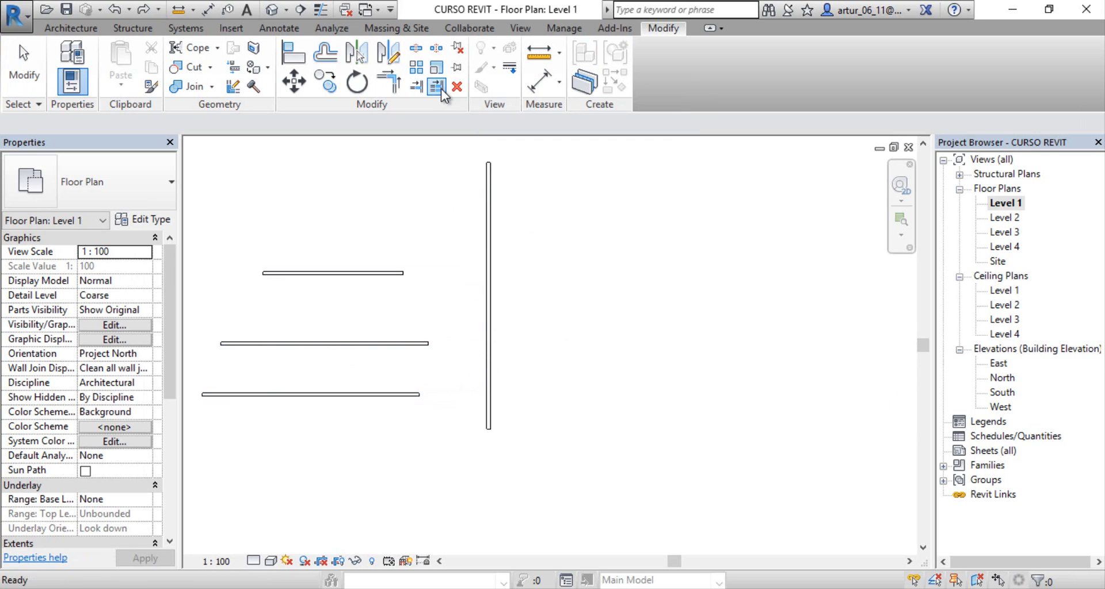
left_click(486, 357)
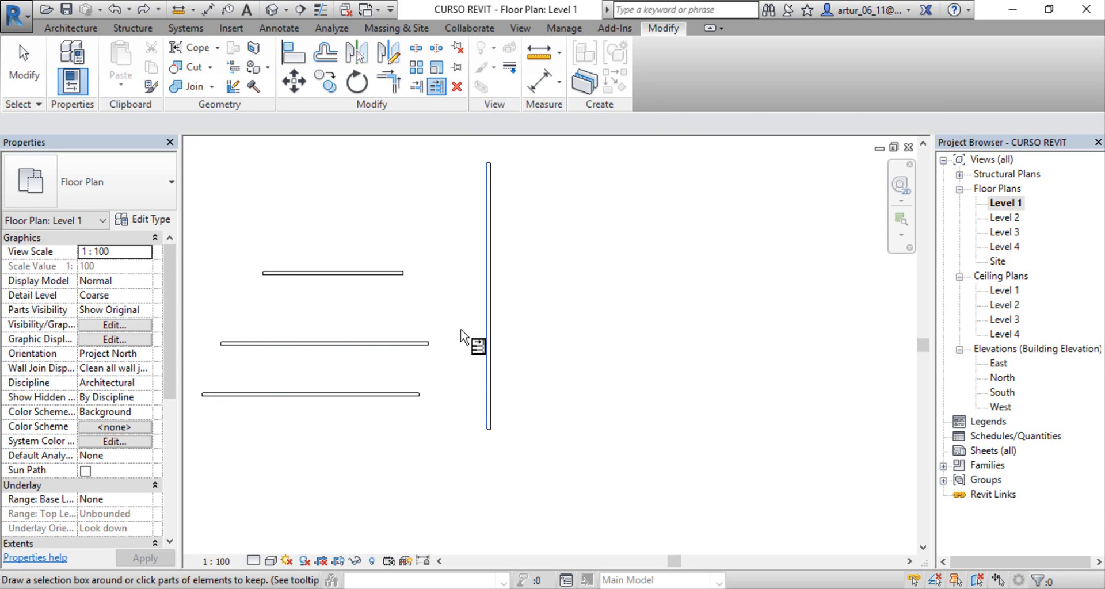
left_click_drag(450, 443, 383, 226)
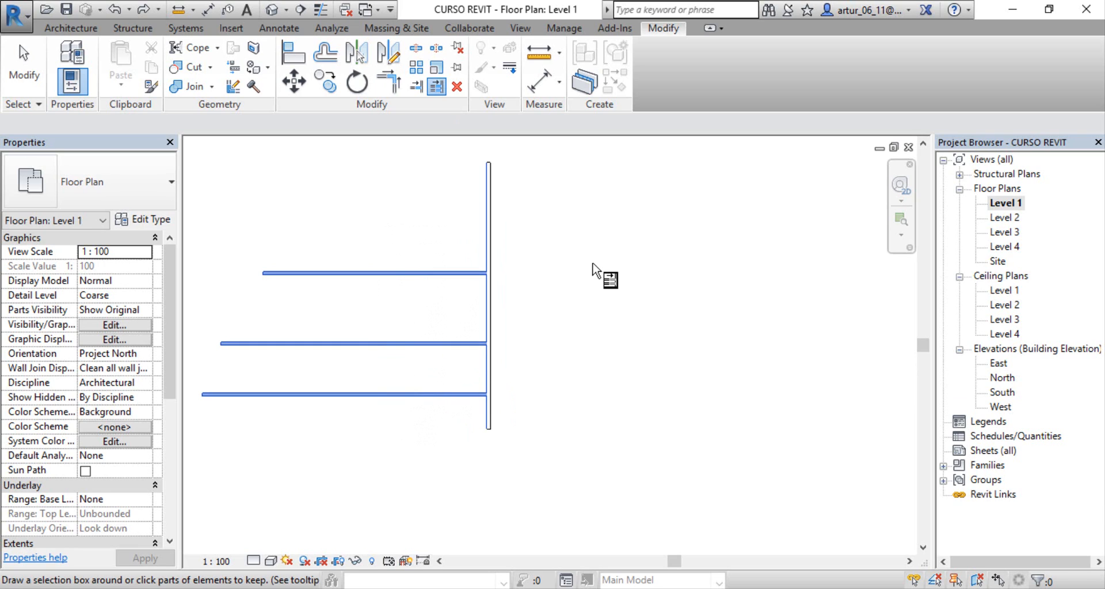
key("Escape")
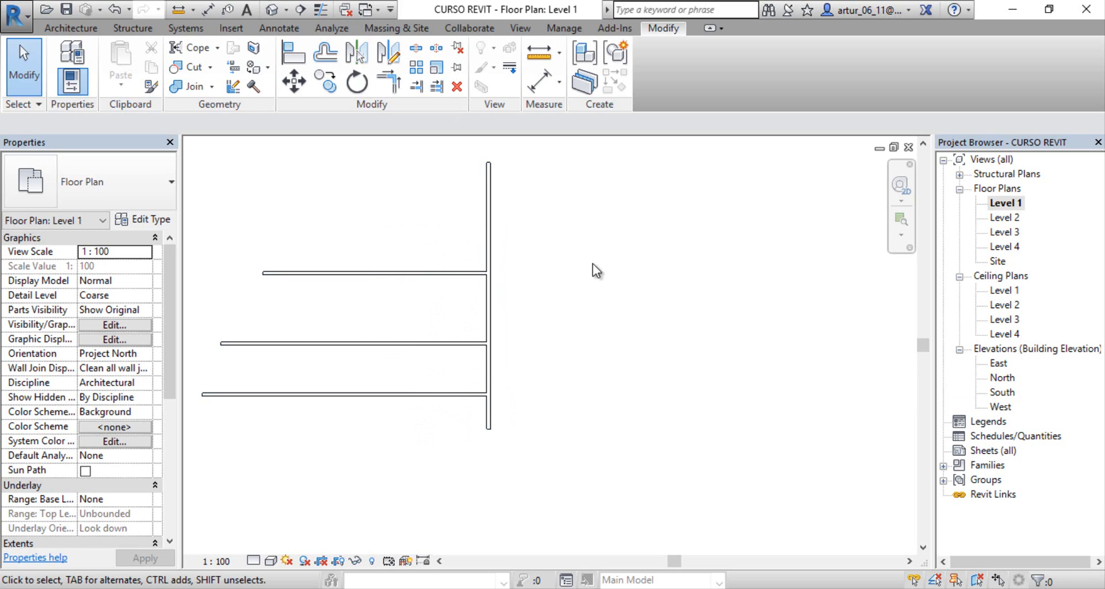
key("ctrl+z")
Step: Delete all four practice walls, the three horizontal ones and the vertical one
scroll(535, 278, "down", 3)
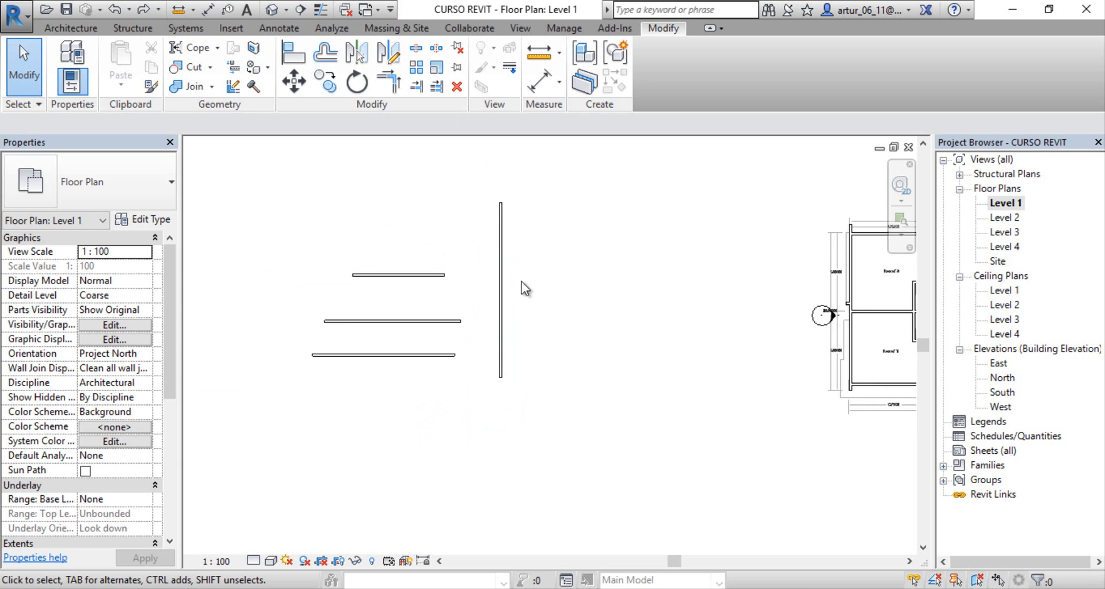
left_click_drag(570, 410, 341, 196)
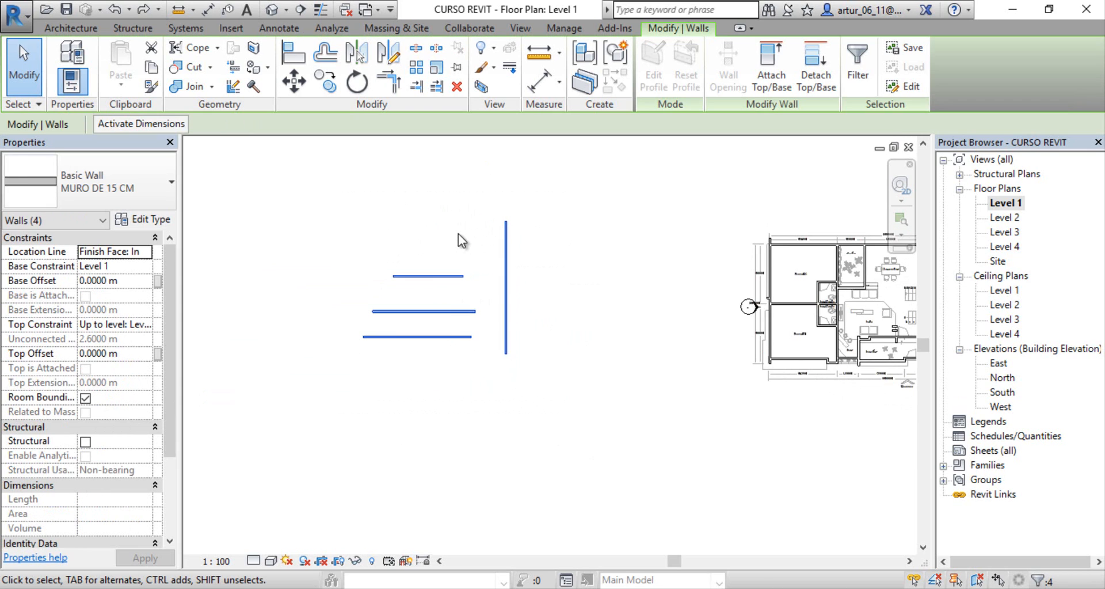
key("Delete")
Step: Return to the house floor plan and frame it at a readable size
middle_click_drag(702, 297, 440, 295)
scroll(552, 291, "up", 4)
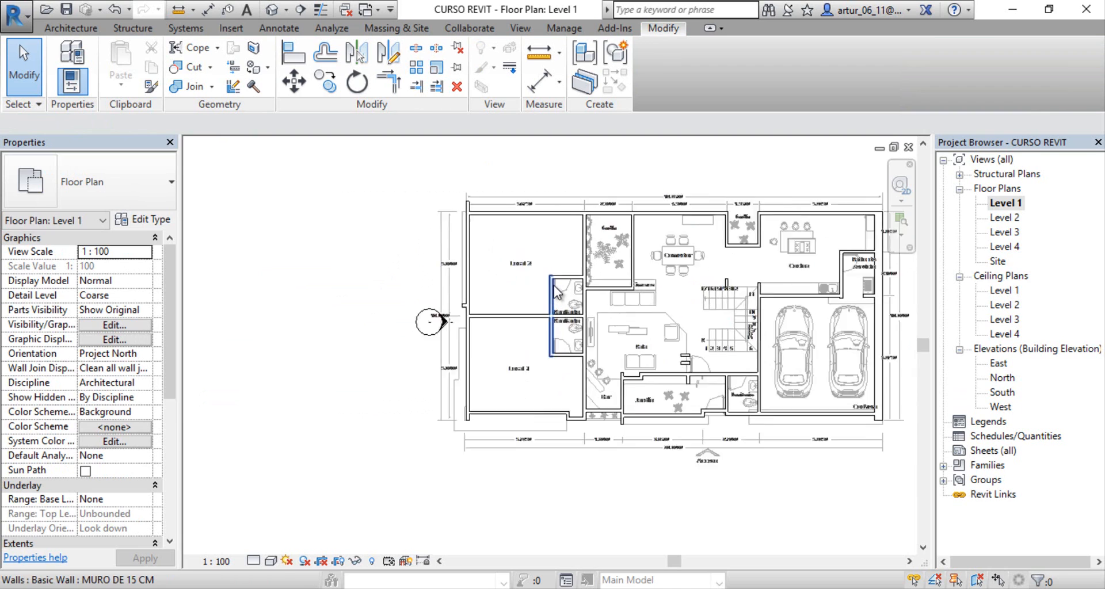
middle_click_drag(726, 282, 542, 307)
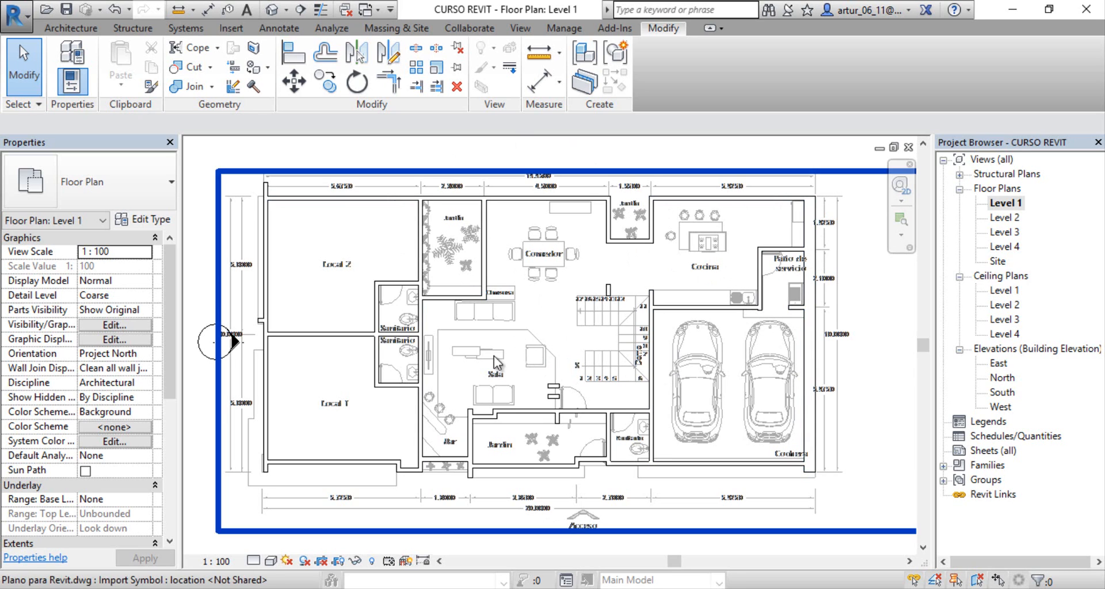
Step: Examine the walls of the house on the Level 1 floor plan, from Local 1 and Local 2 to the garage
scroll(494, 356, "up", 2)
middle_click_drag(556, 322, 634, 295)
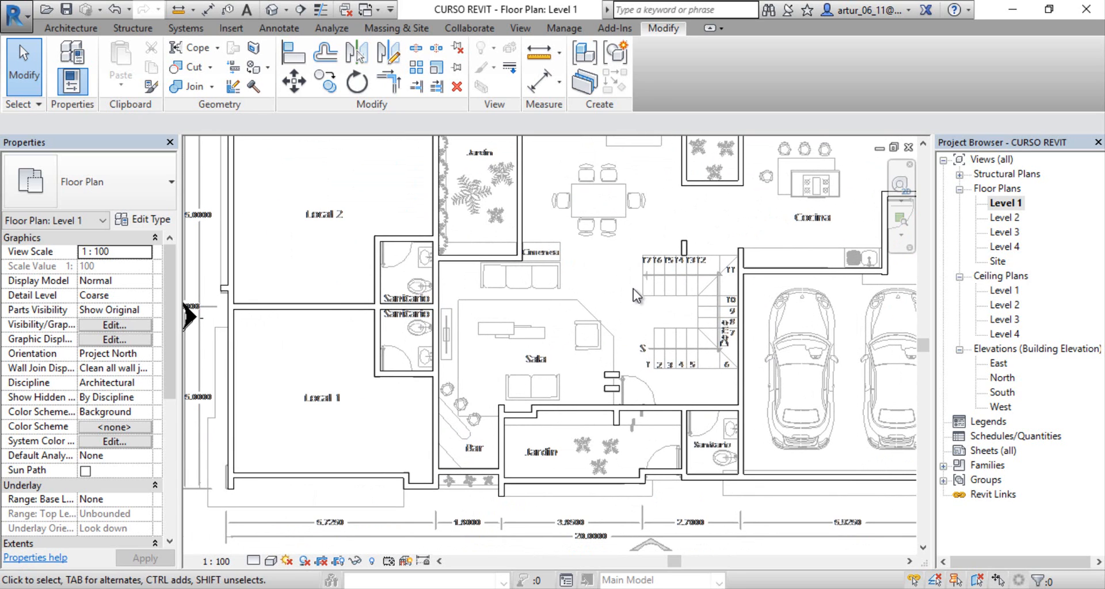
scroll(529, 326, "down", 2)
middle_click_drag(530, 326, 487, 340)
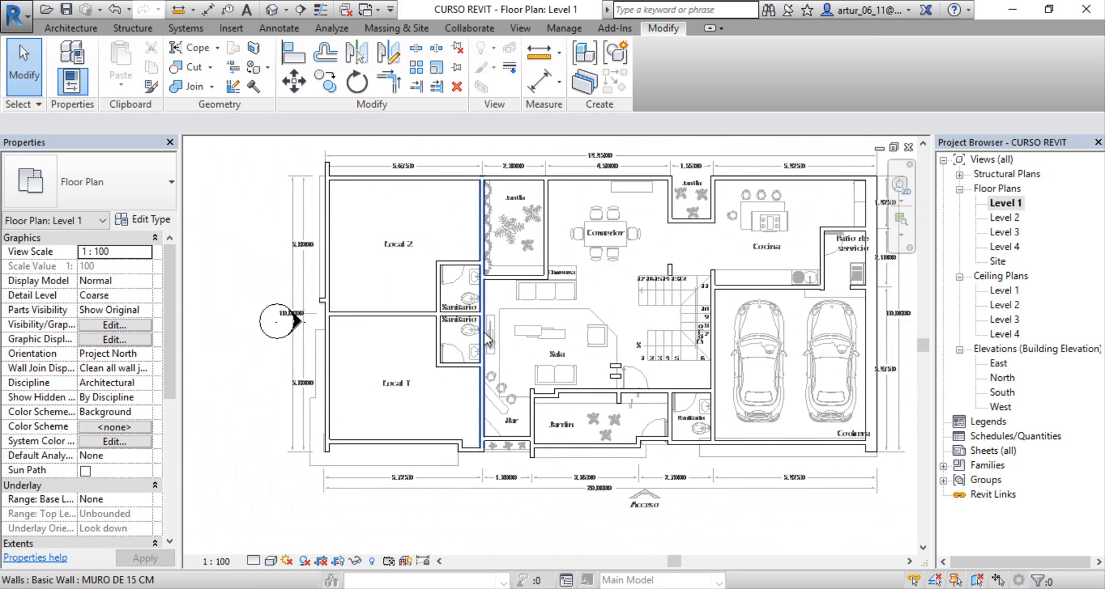
scroll(484, 332, "down", 1)
middle_click_drag(562, 328, 482, 317)
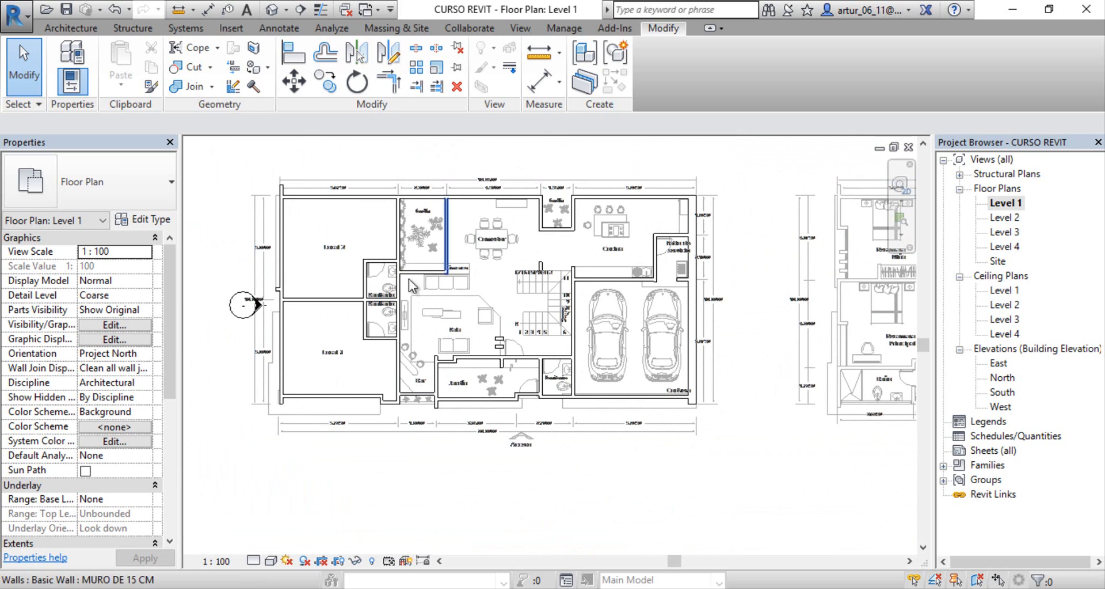
scroll(398, 363, "up", 1)
middle_click_drag(306, 329, 438, 325)
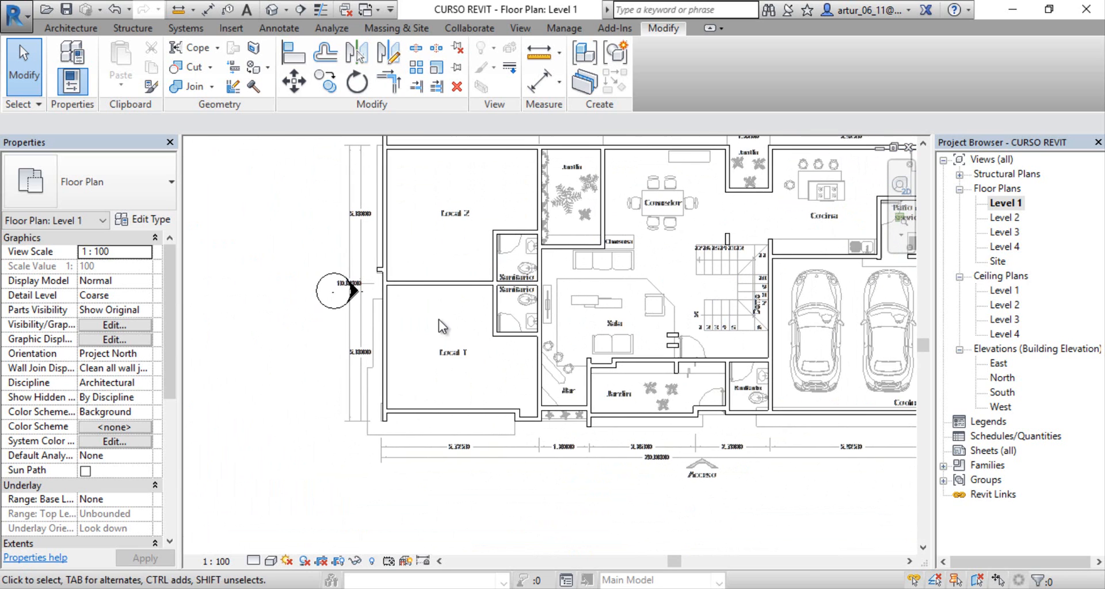
left_click(420, 285)
middle_click_drag(265, 350, 311, 336)
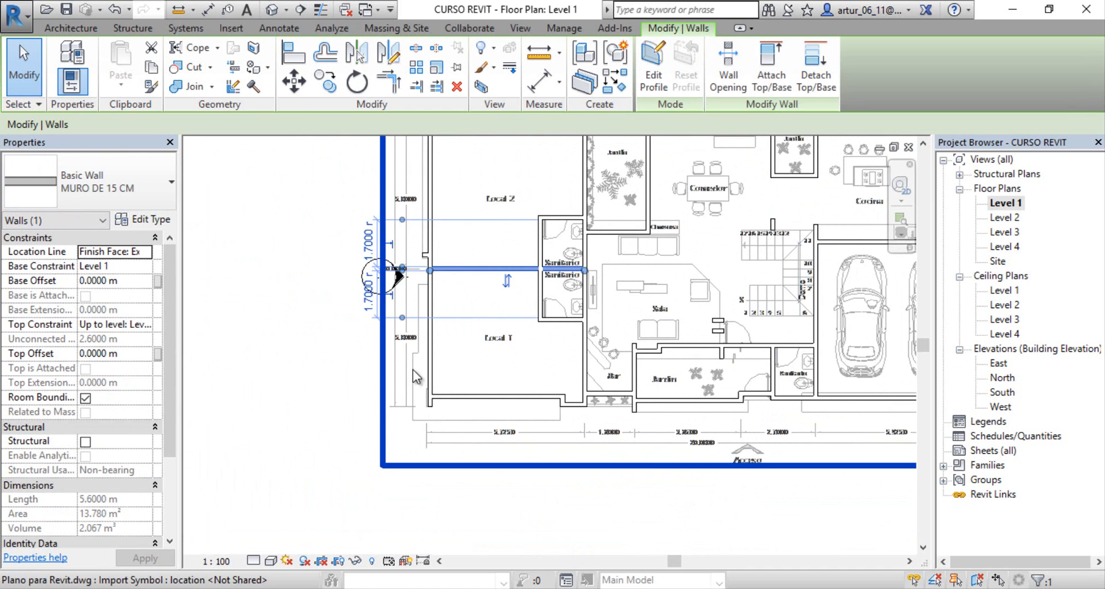
middle_click_drag(511, 315, 483, 356)
scroll(462, 330, "up", 2)
left_click(470, 359)
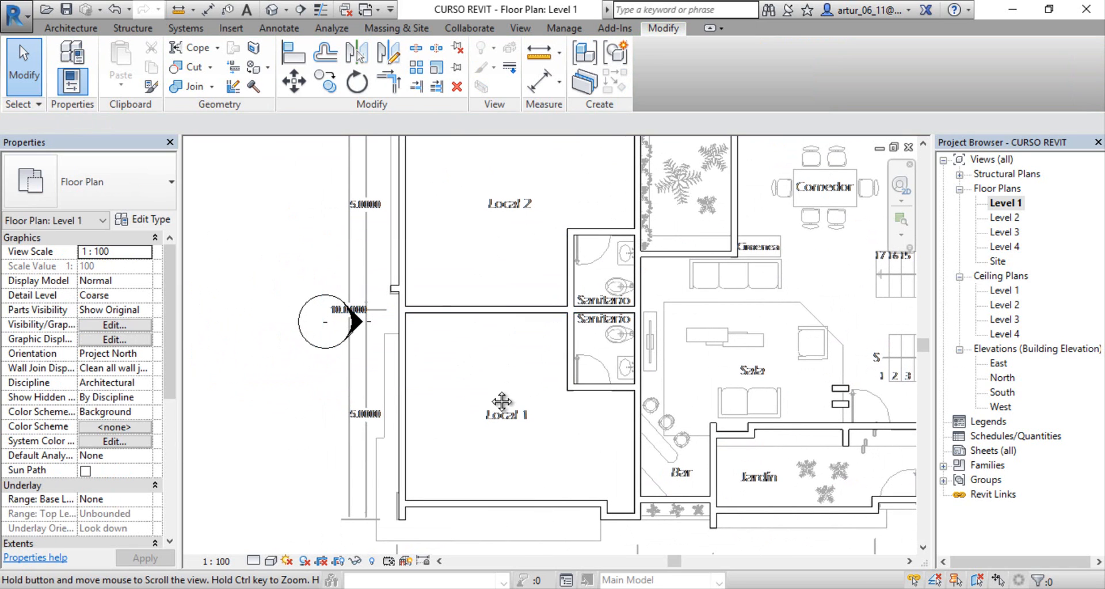
Step: Open the profile of the outer wall along Local 1 and Local 2 for editing in the West elevation
middle_click_drag(402, 362, 456, 371)
left_click(458, 380)
scroll(498, 307, "down", 2)
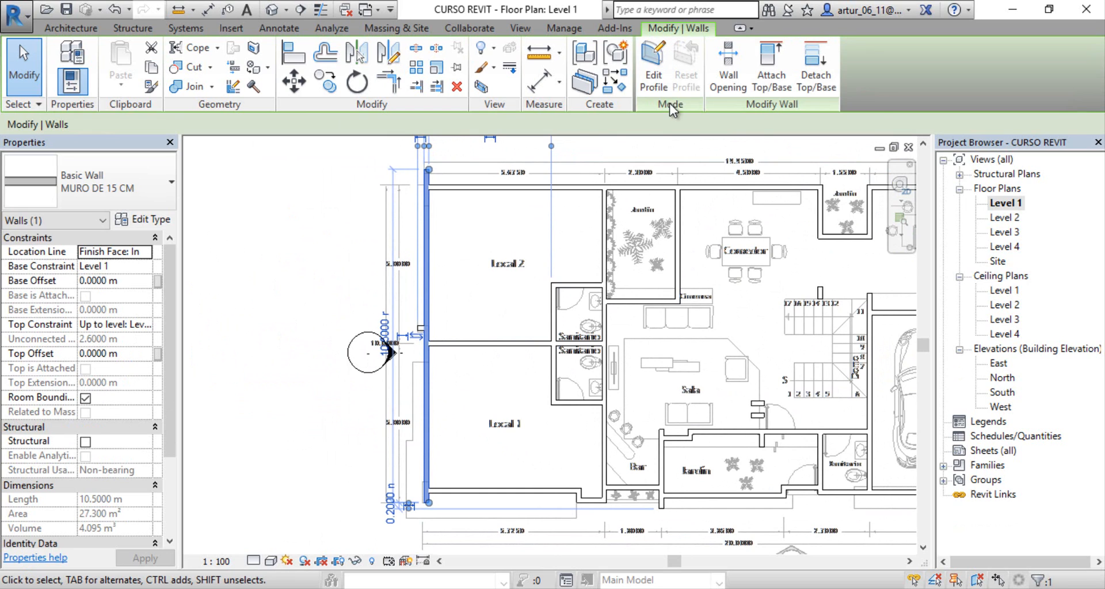
left_click(657, 64)
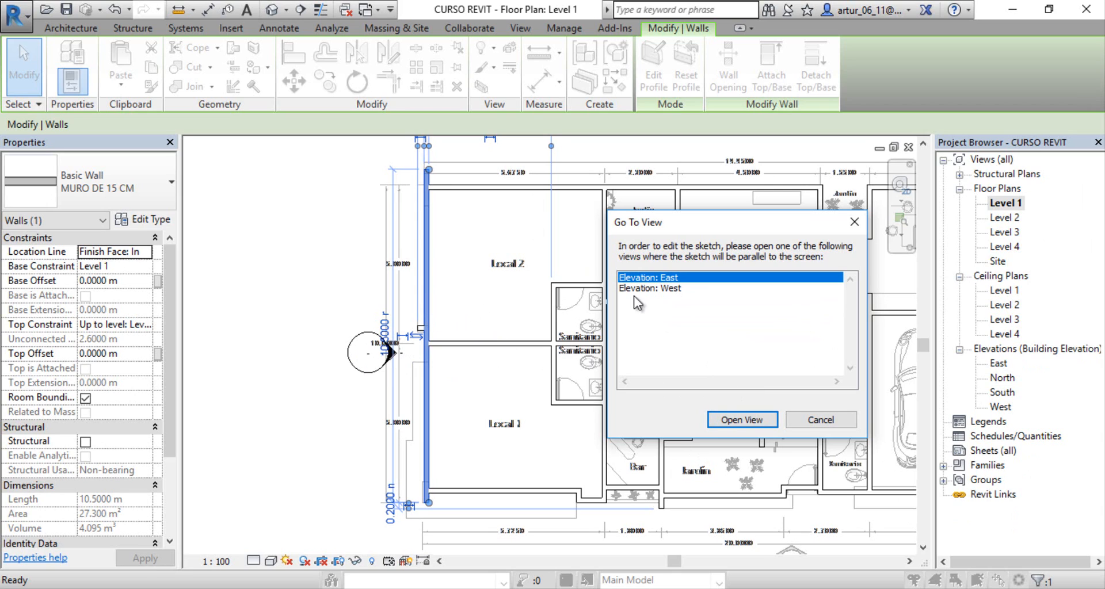
left_click(674, 291)
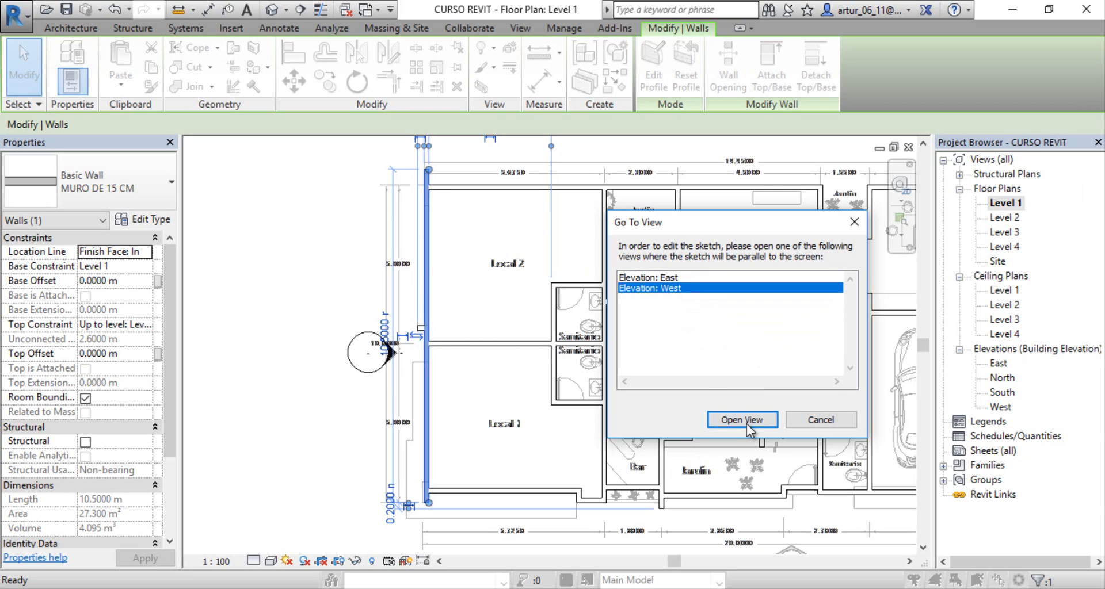
left_click(747, 421)
Step: Sketch a circle with a radius of about 0.3 m near the upper left corner of the wall profile
middle_click_drag(621, 392, 506, 415)
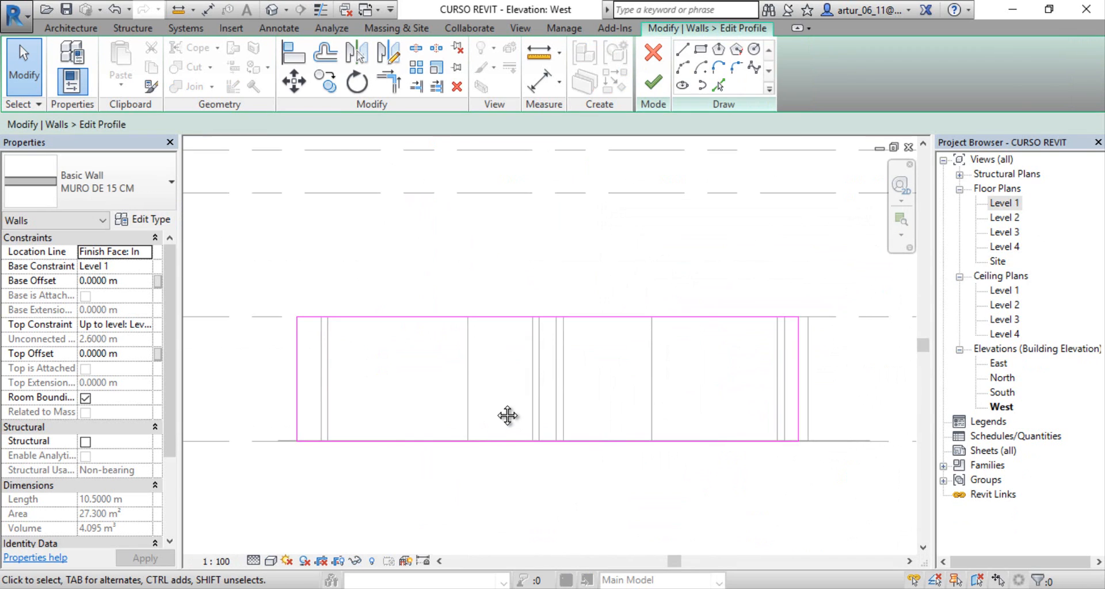
scroll(500, 382, "up", 3)
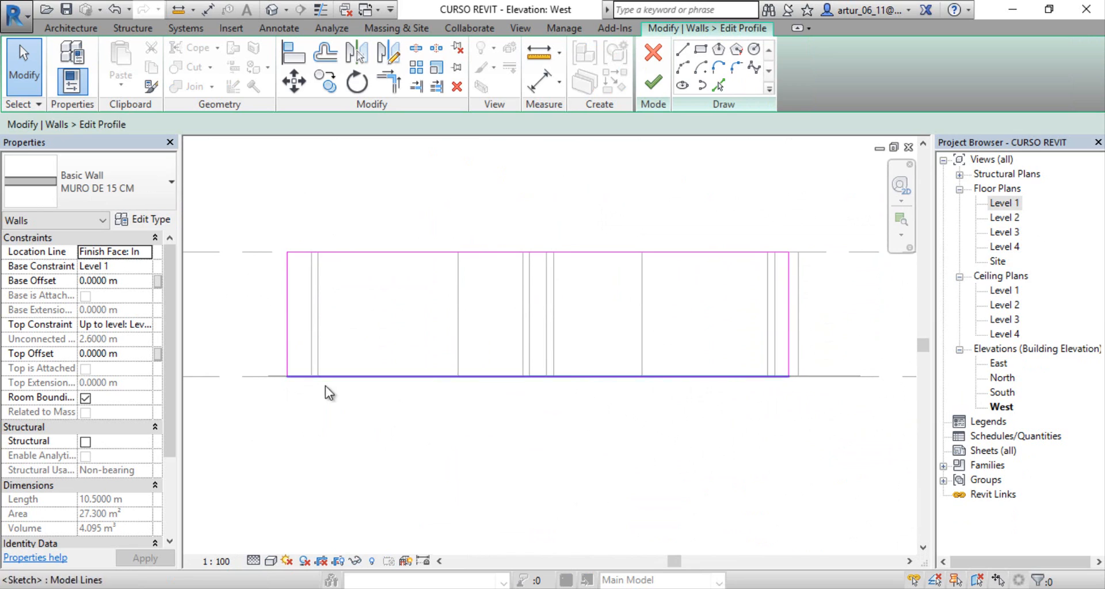
middle_click_drag(467, 316, 438, 322)
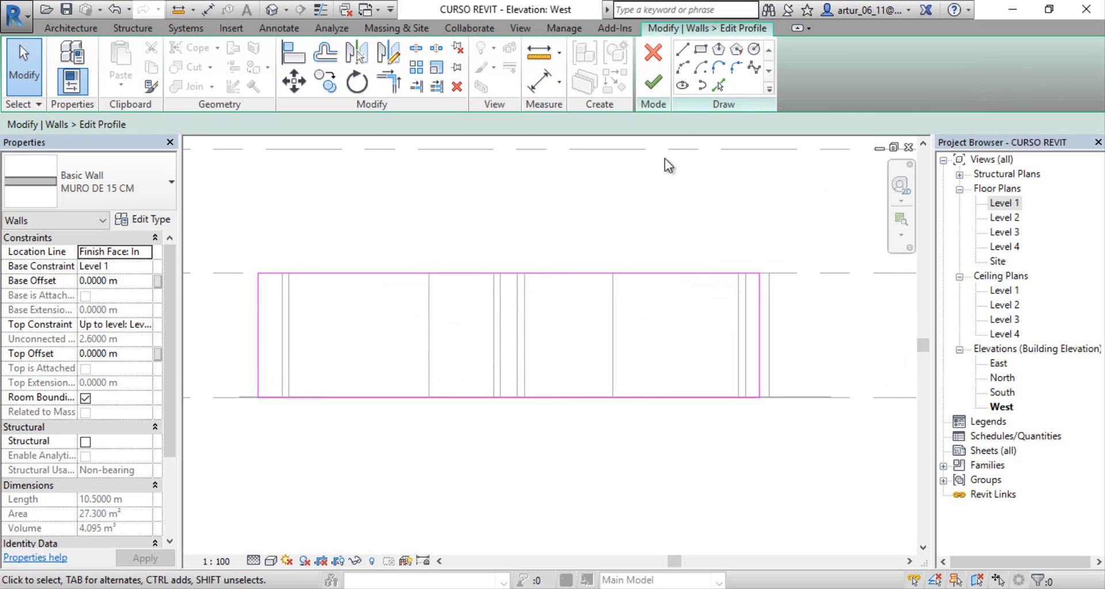
left_click(754, 50)
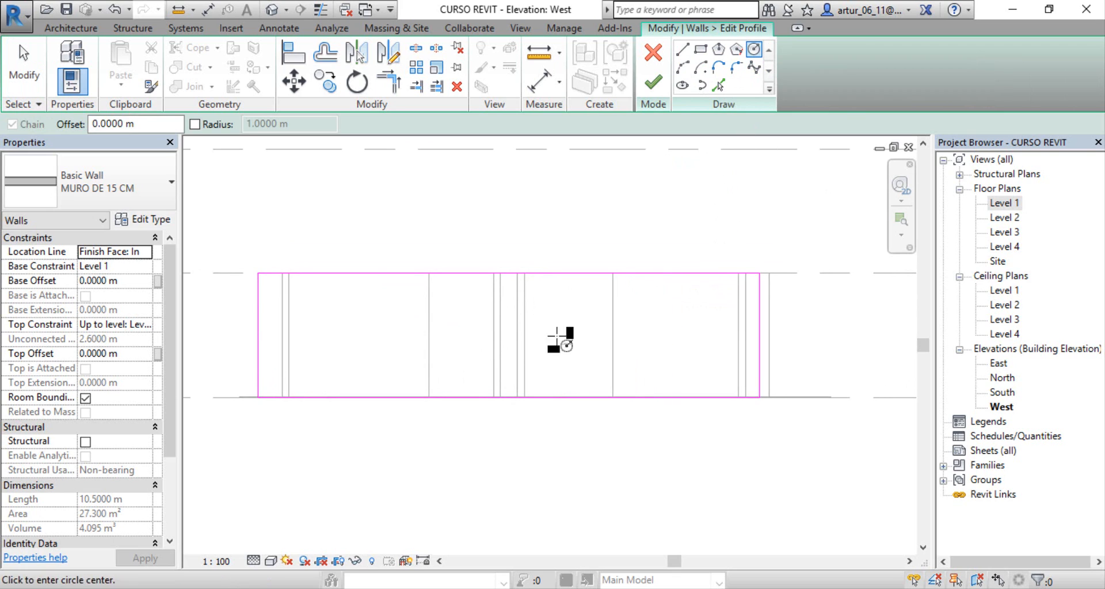
left_click(316, 297)
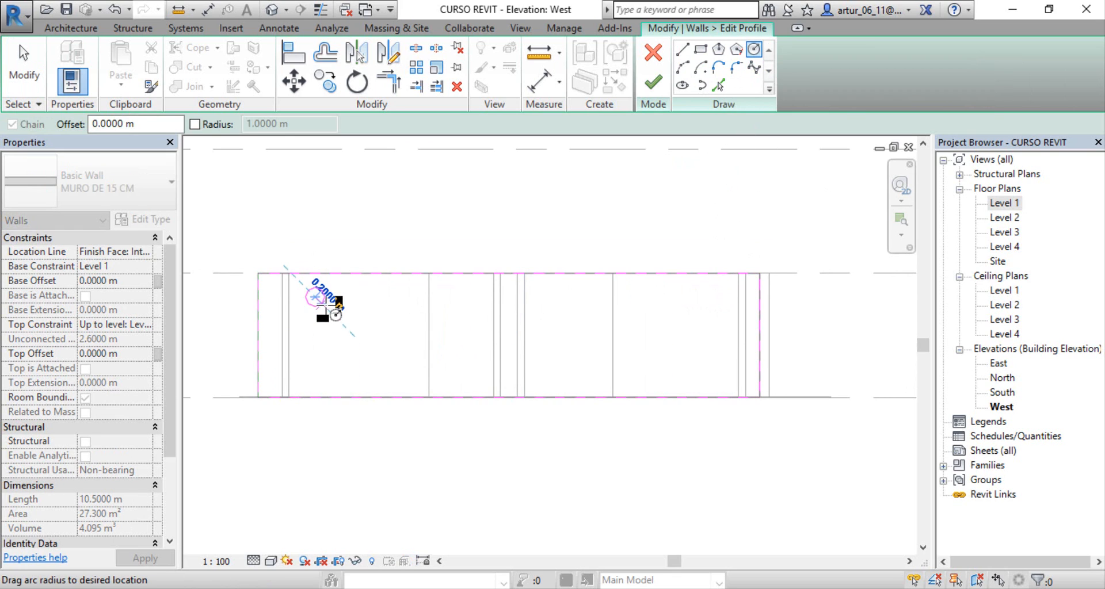
left_click(327, 306)
scroll(346, 322, "up", 2)
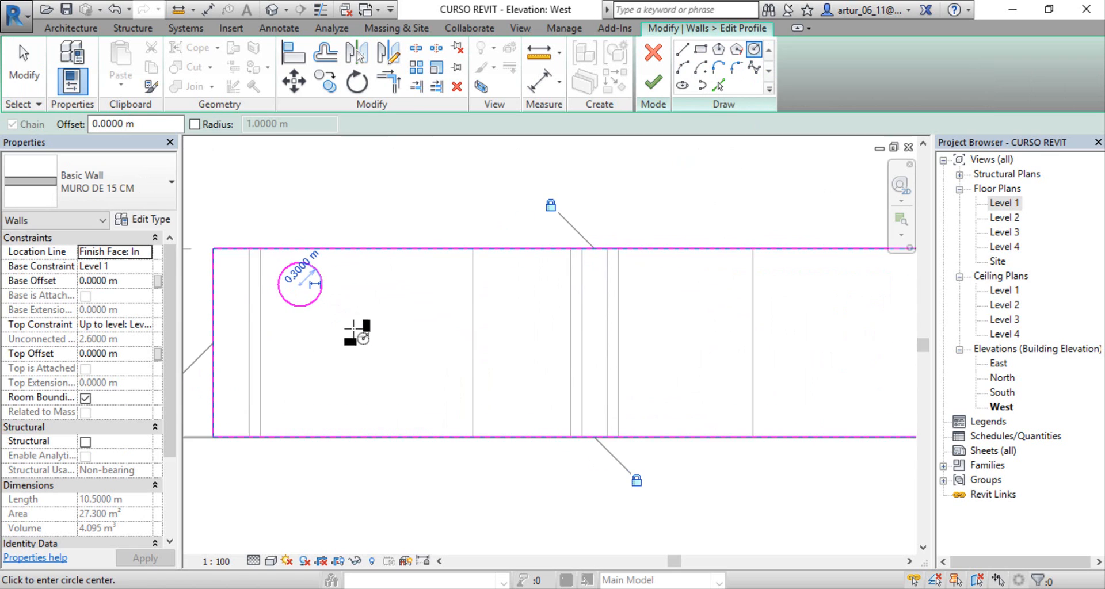
Step: Sketch five more circles of different sizes around and beside the first circle, without overlaps, inside the wall profile
left_click(224, 321)
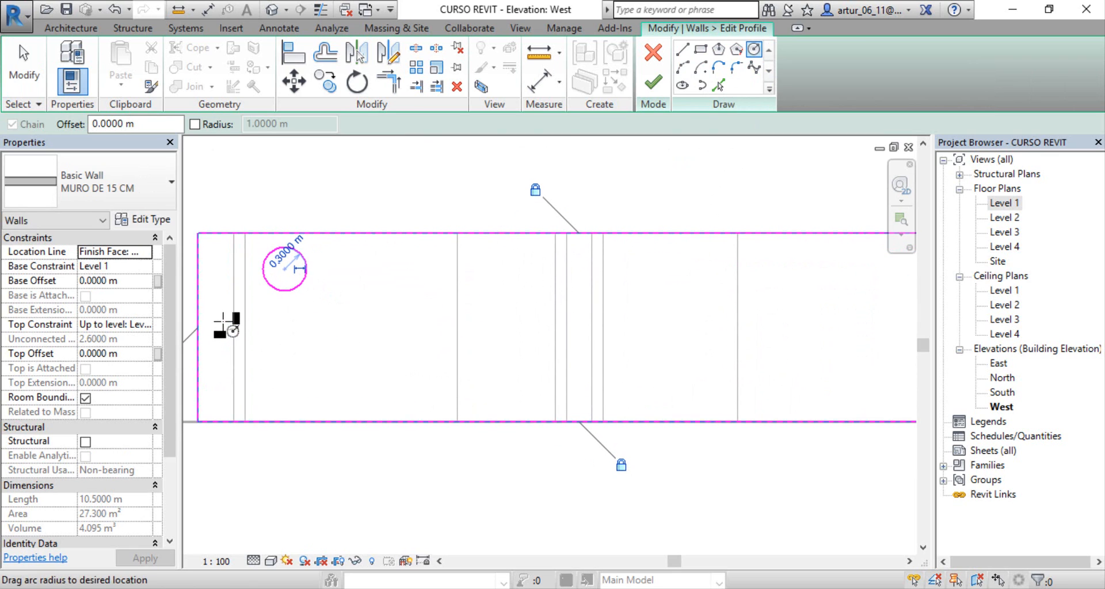
left_click(234, 333)
left_click(284, 365)
left_click(321, 387)
left_click(346, 305)
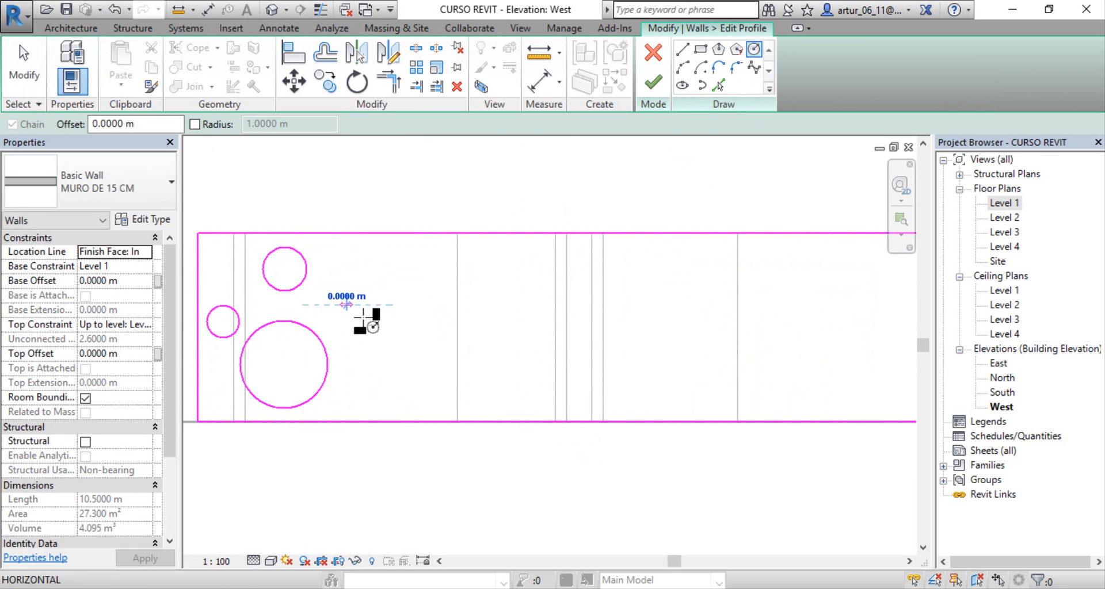
left_click(372, 319)
left_click(414, 266)
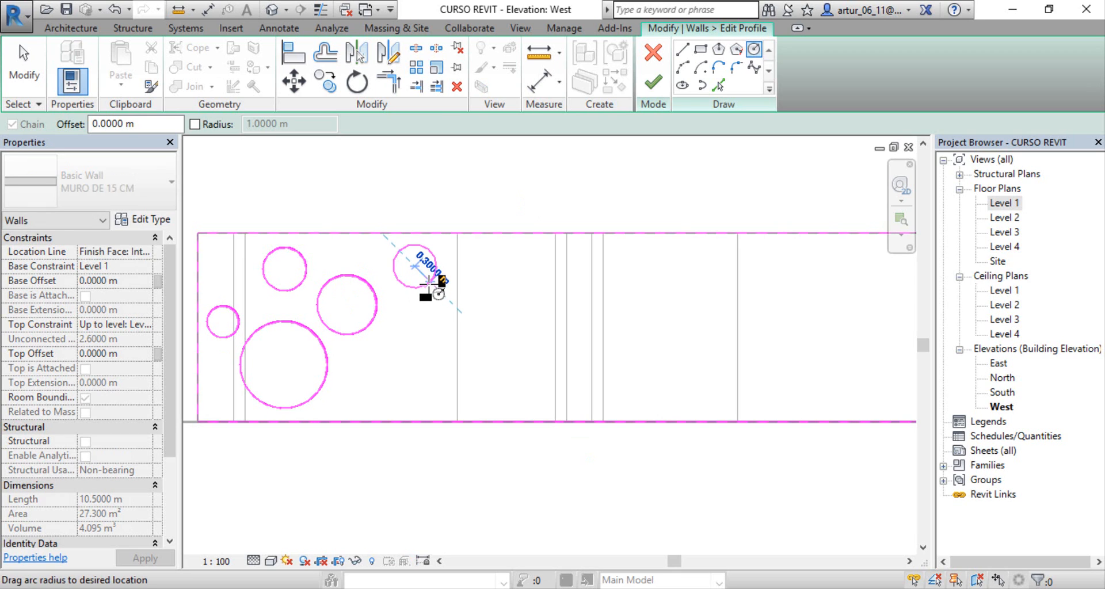
left_click(429, 282)
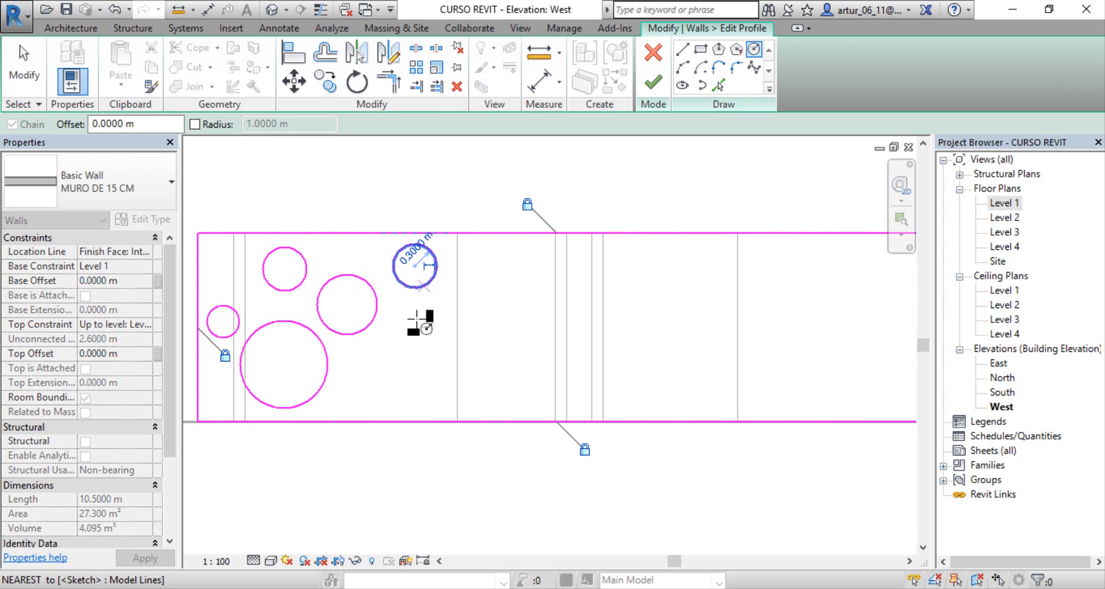
left_click(403, 374)
Step: Sketch a rectangle about 2.38 m wide and 0.43 m high near the profile's upper right end and finish the profile edit
middle_click_drag(424, 338, 387, 338)
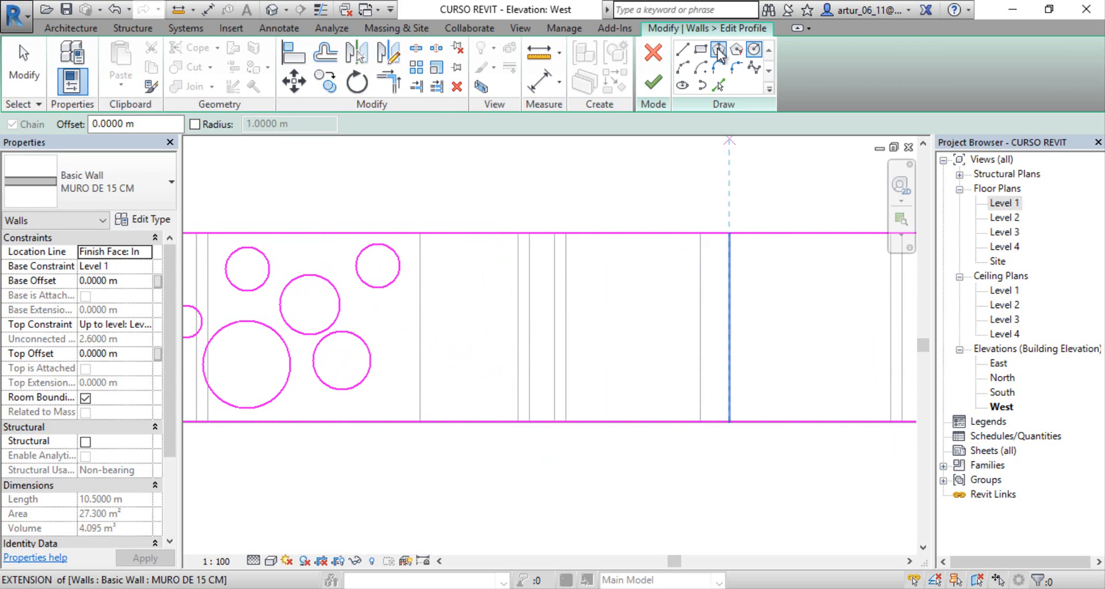
left_click(703, 51)
middle_click_drag(734, 287, 517, 279)
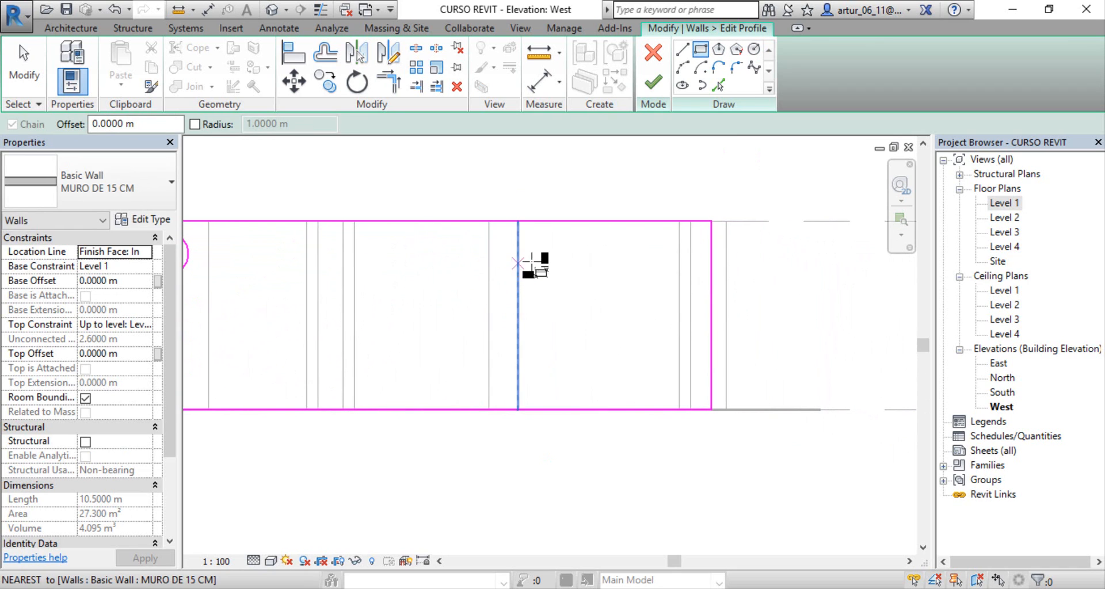
left_click(506, 253)
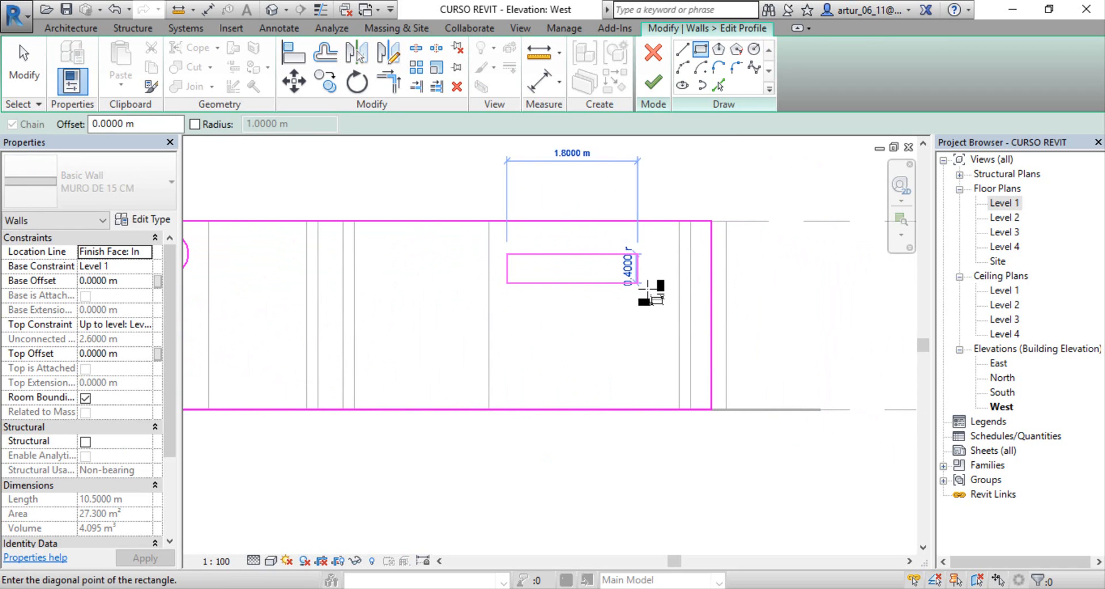
left_click(679, 286)
middle_click_drag(353, 308, 614, 302)
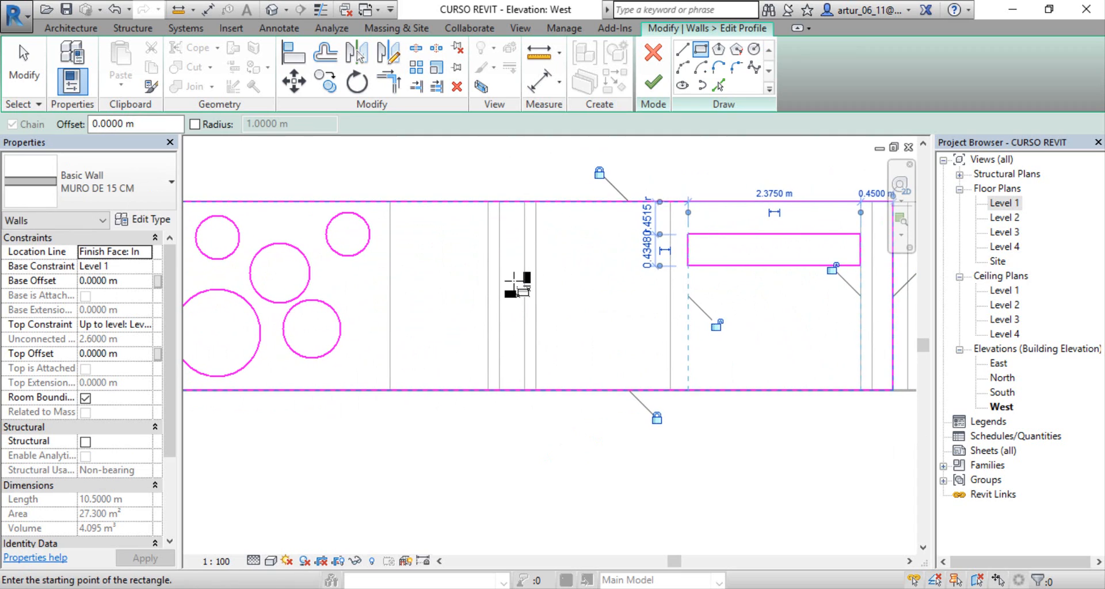
scroll(506, 283, "down", 3)
mouse_move(502, 284)
middle_mouse_down()
mouse_move(518, 326)
mouse_move(578, 313)
middle_mouse_up()
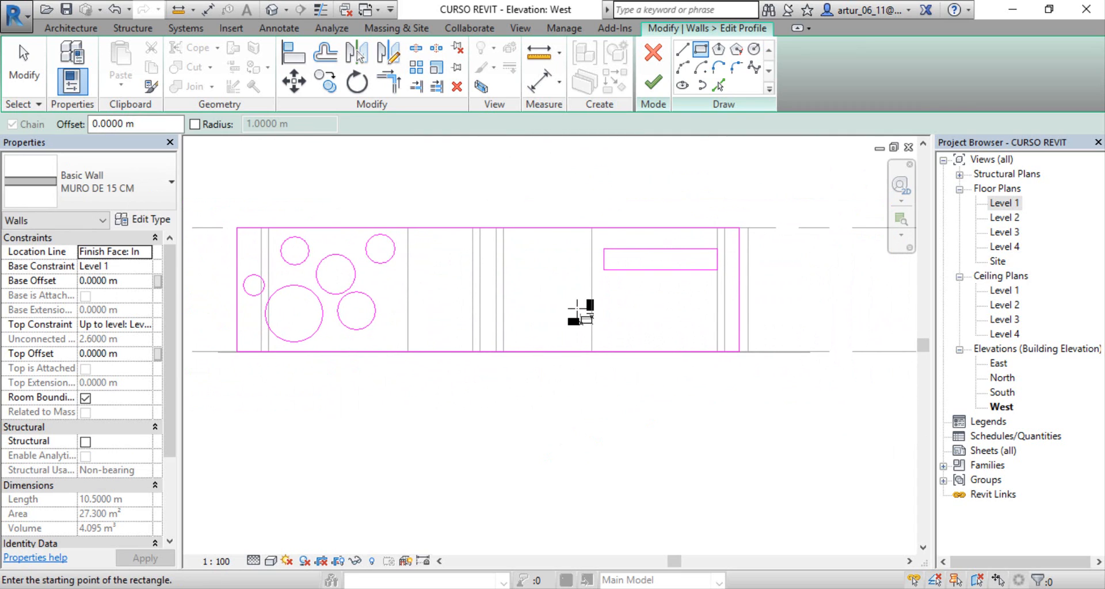
left_click(658, 80)
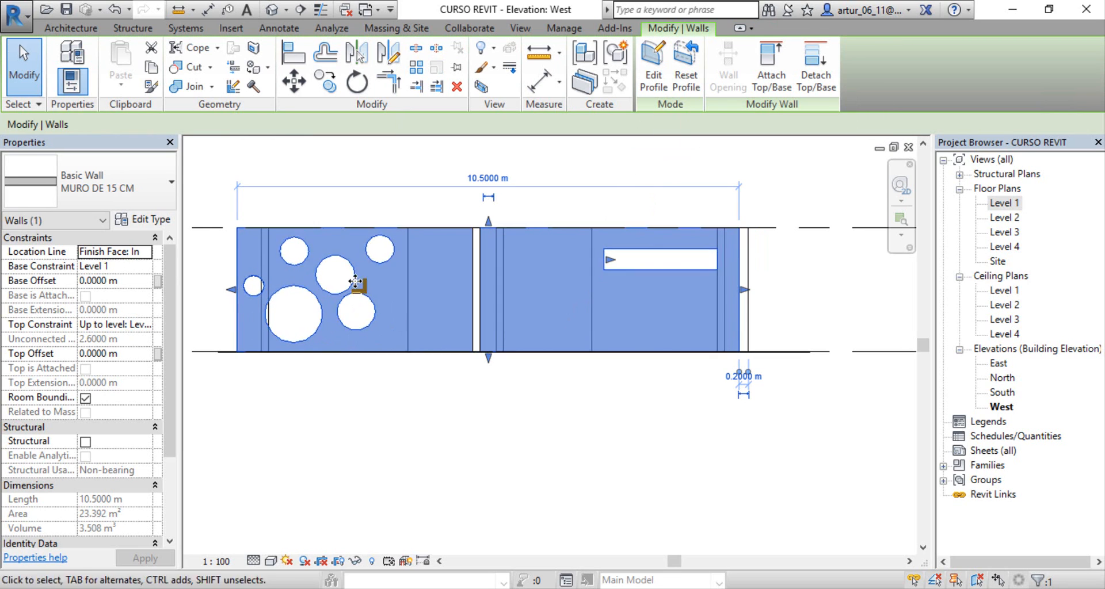
Step: Open the default 3D view and examine the whole house with the openings cut in its outer wall
middle_click_drag(583, 357, 612, 360)
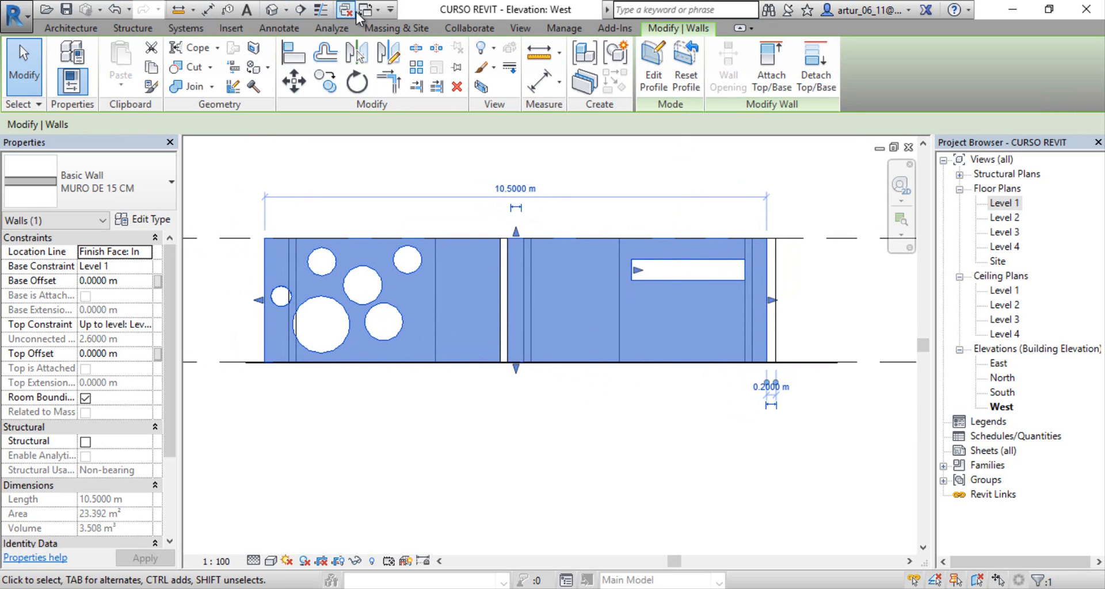
left_click(272, 10)
scroll(535, 342, "up", 3)
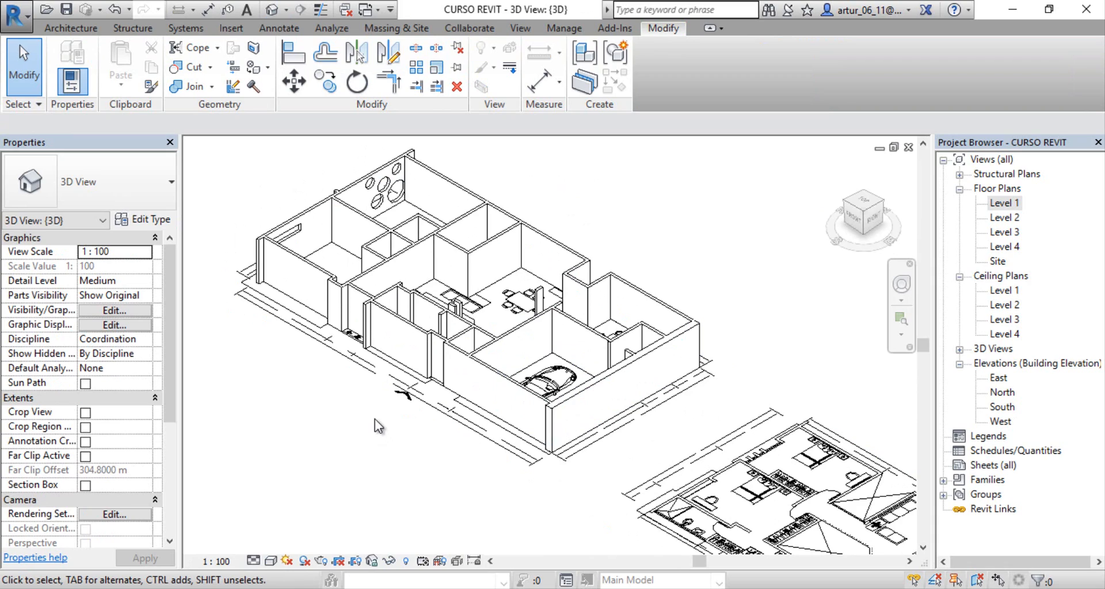
middle_click_drag(375, 419, 331, 407)
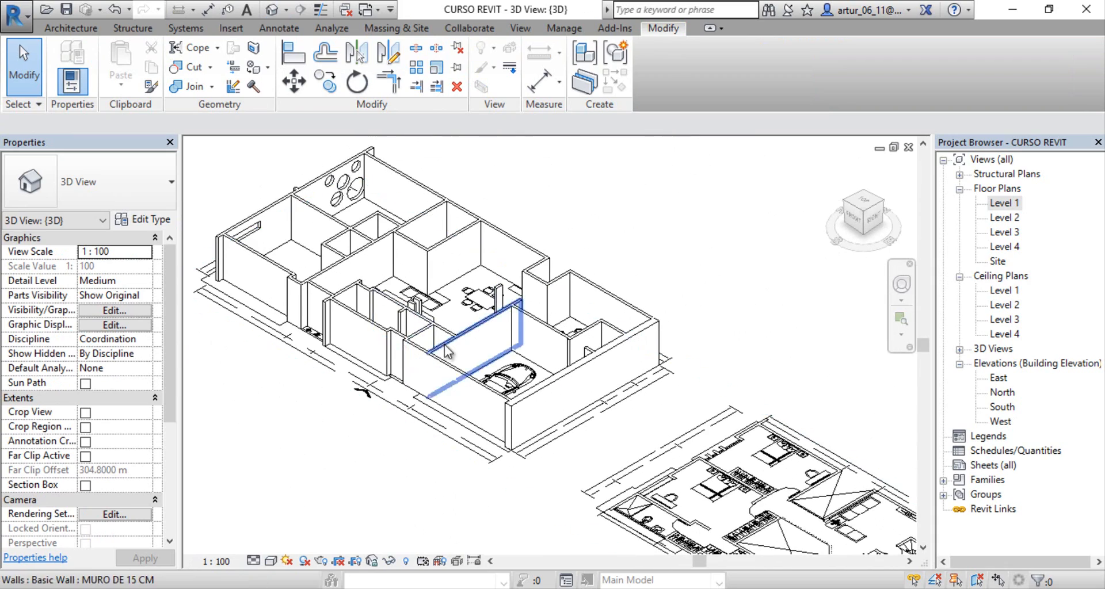
scroll(451, 327, "up", 3)
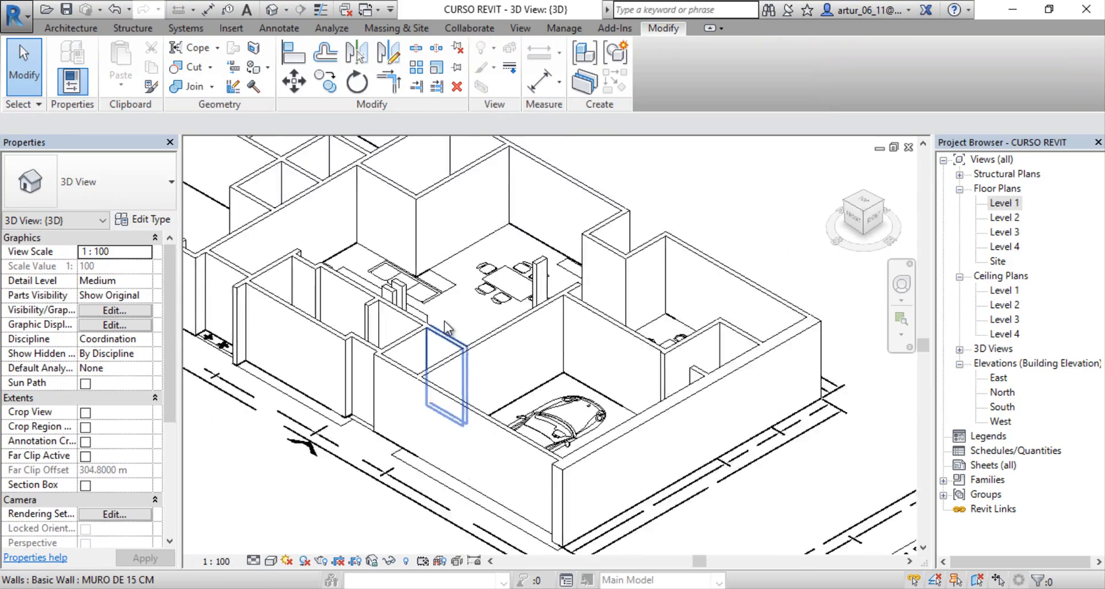
scroll(449, 325, "down", 3)
scroll(445, 321, "up", 2)
scroll(443, 322, "down", 2)
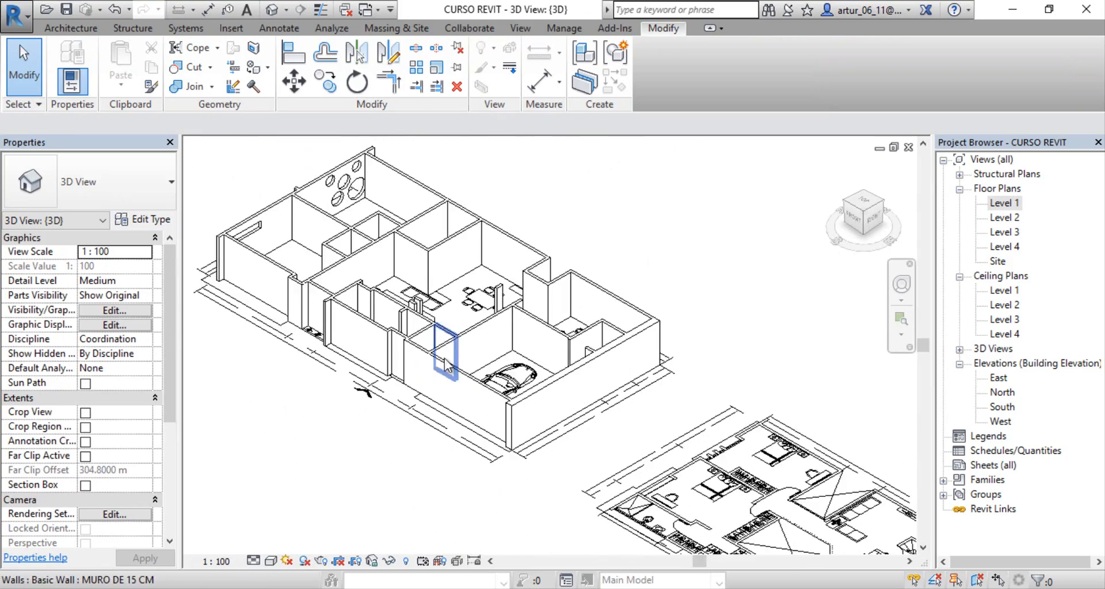
middle_click_drag(450, 342, 497, 316)
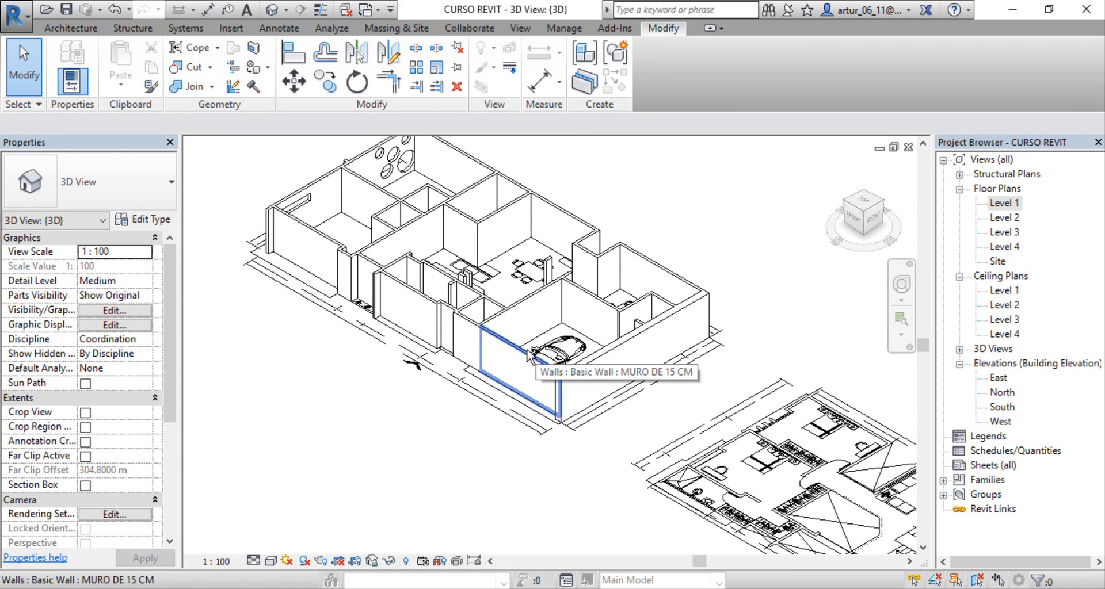
Step: Inspect the circular and rectangular openings of the edited outer wall up close from outside the house
middle_click_drag(464, 363, 546, 427, "shift")
middle_click_drag(614, 499, 780, 350)
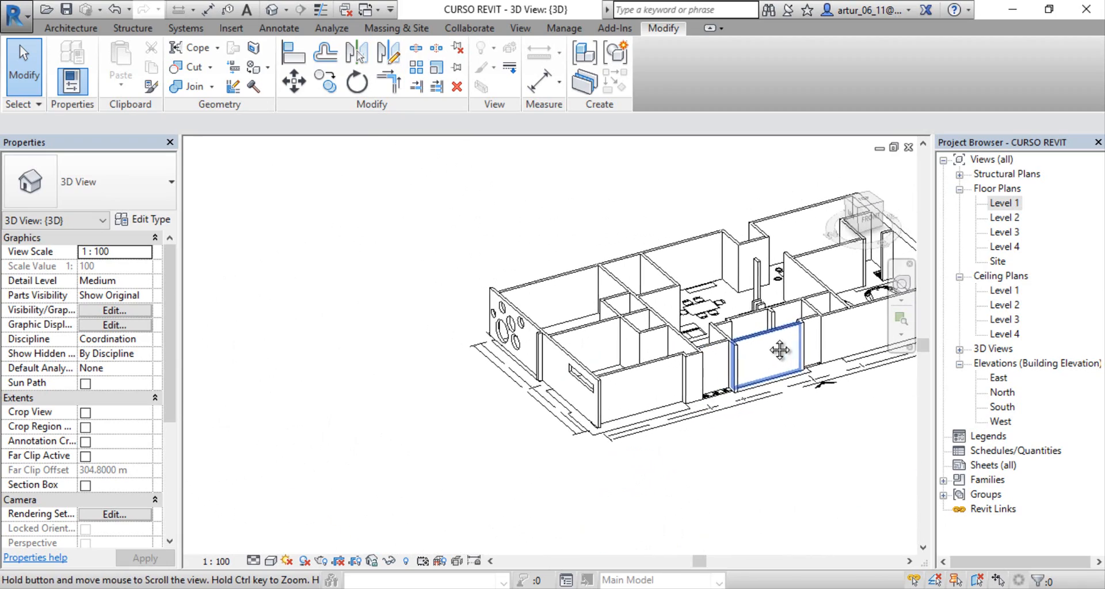
left_click(565, 394)
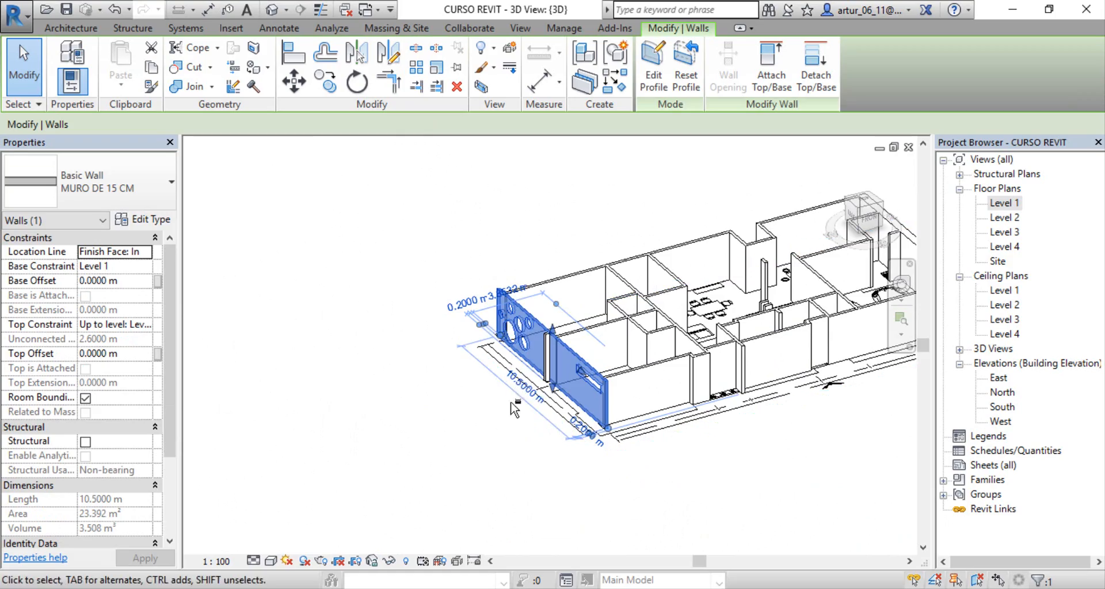
middle_click_drag(553, 430, 672, 362, "shift")
scroll(483, 353, "up", 4)
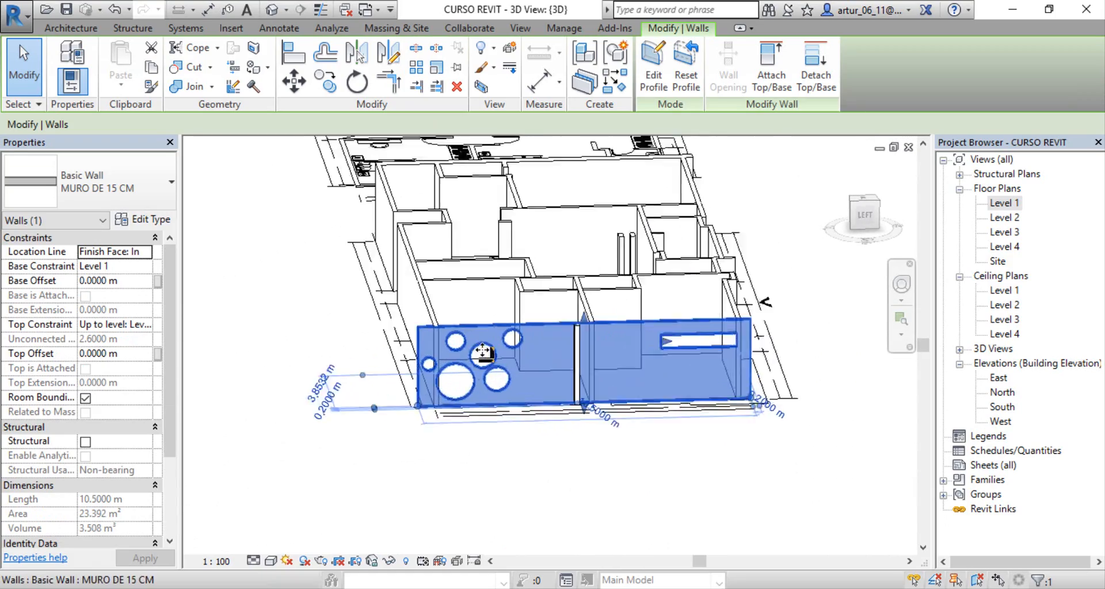
middle_click_drag(547, 427, 452, 414)
left_click(436, 490)
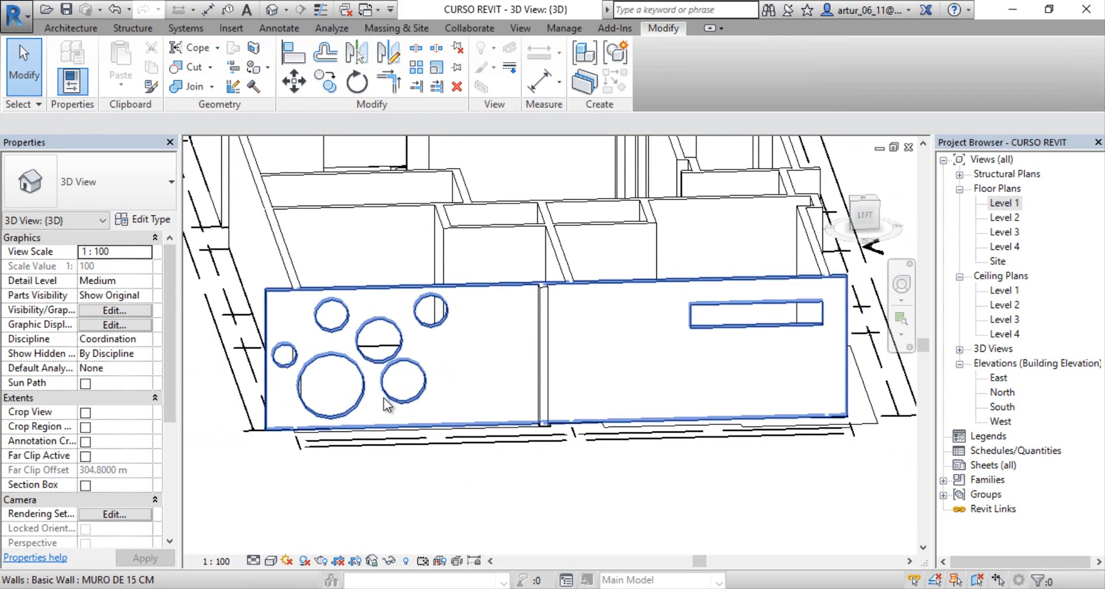
Step: Set the 3D view's visual style to Shaded
middle_click_drag(593, 378, 534, 345)
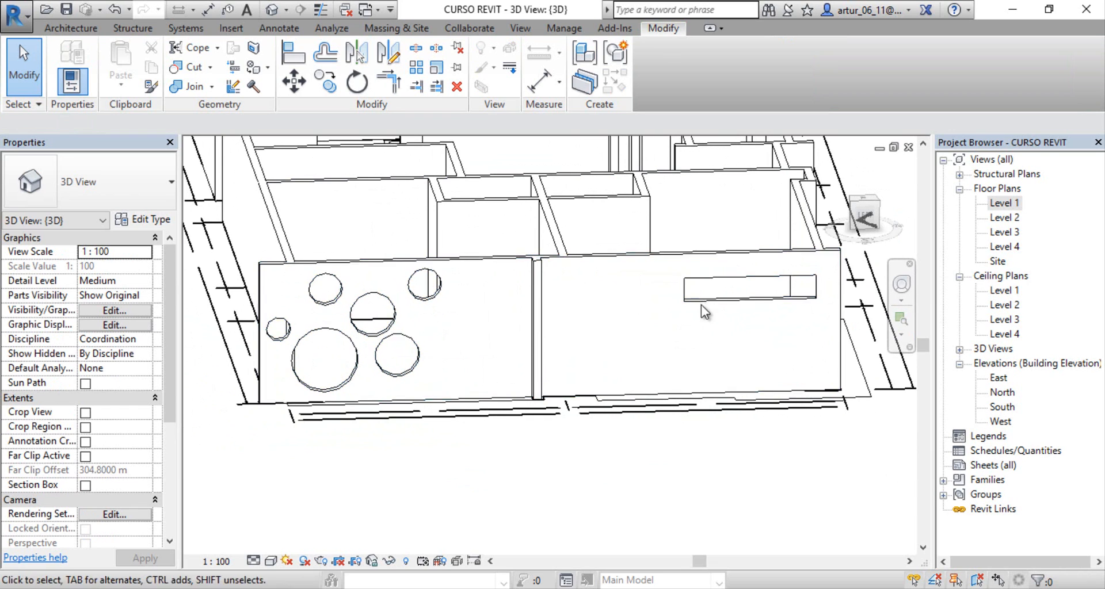
middle_click_drag(613, 334, 597, 312)
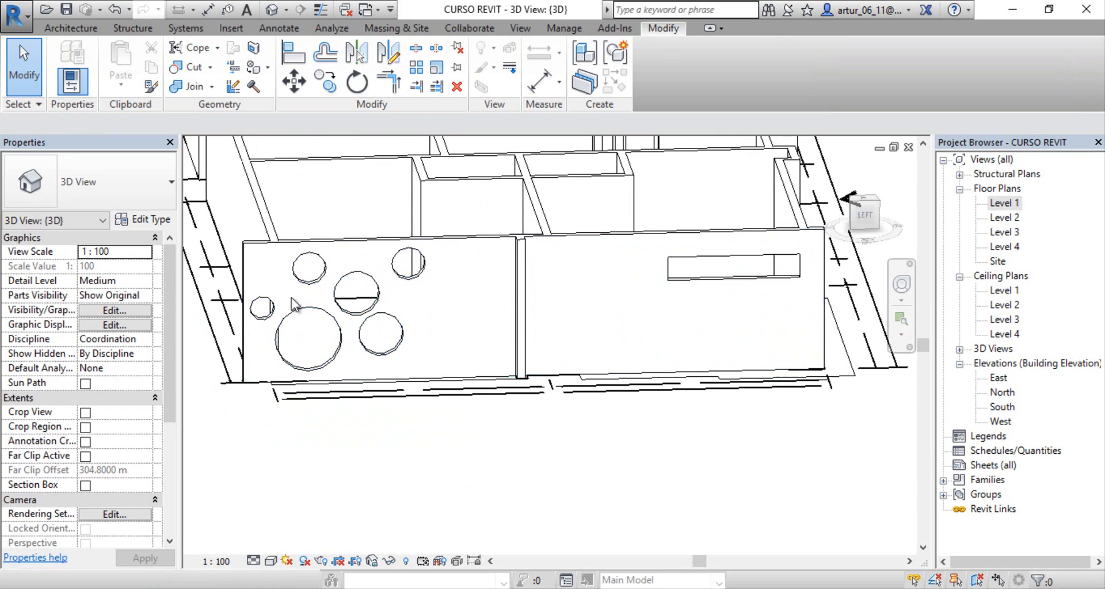
middle_click_drag(695, 433, 736, 441)
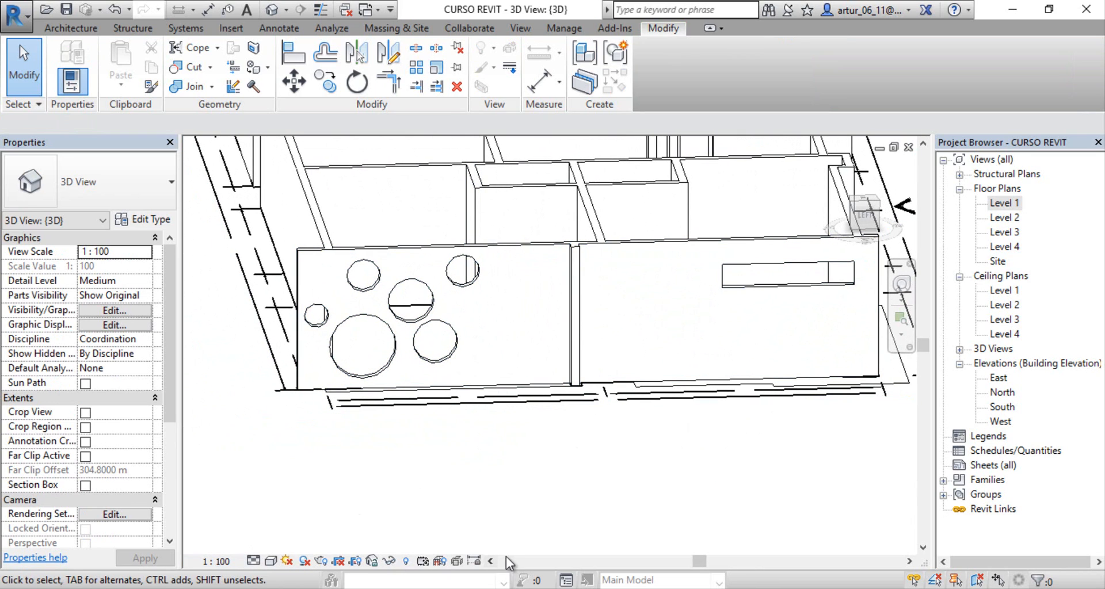
left_click(272, 561)
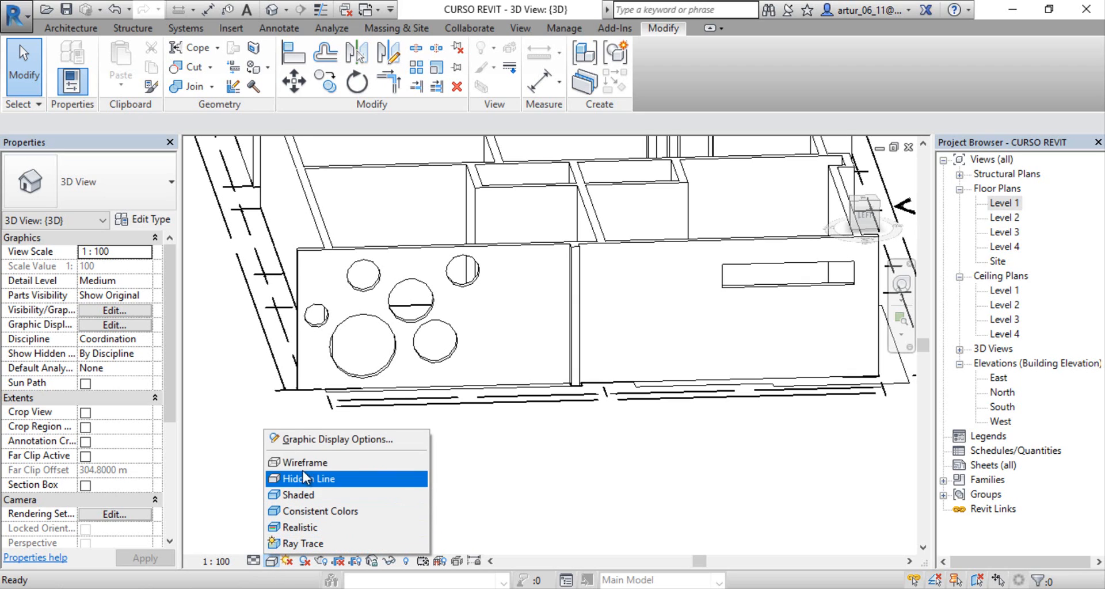
left_click(348, 483)
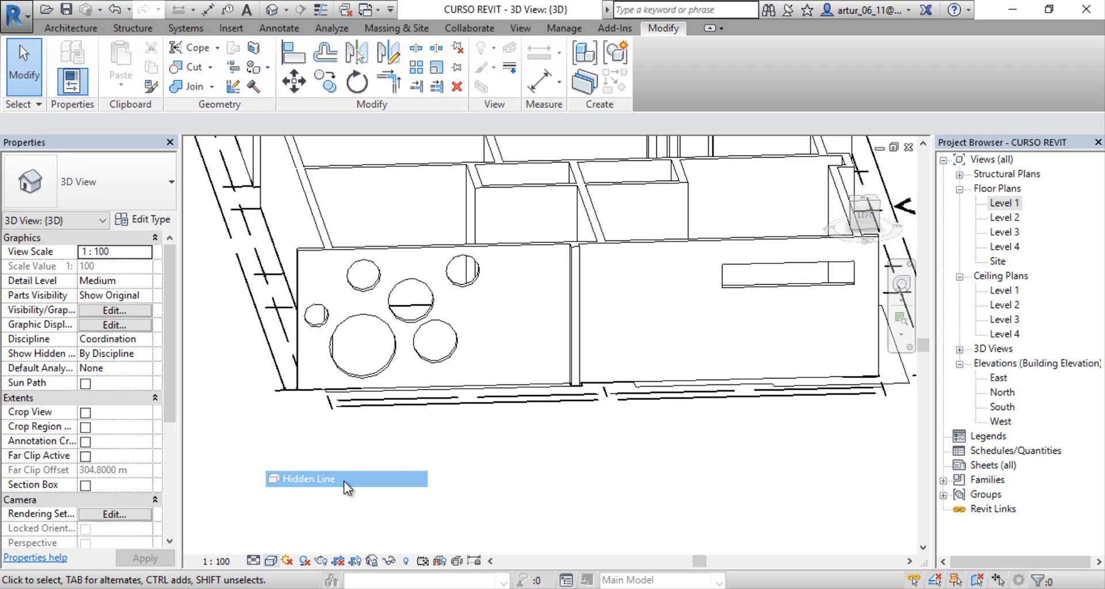
left_click(271, 562)
left_click(305, 496)
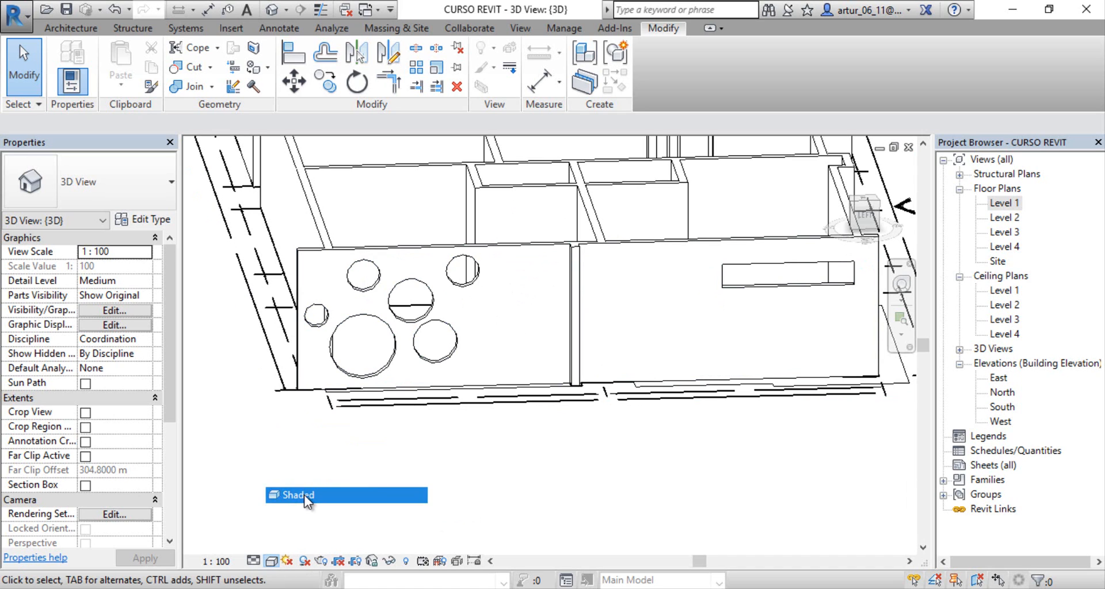
Step: Examine the shaded house and the openings in its outer wall from the outside and from above
scroll(576, 419, "down", 3)
scroll(515, 424, "up", 2)
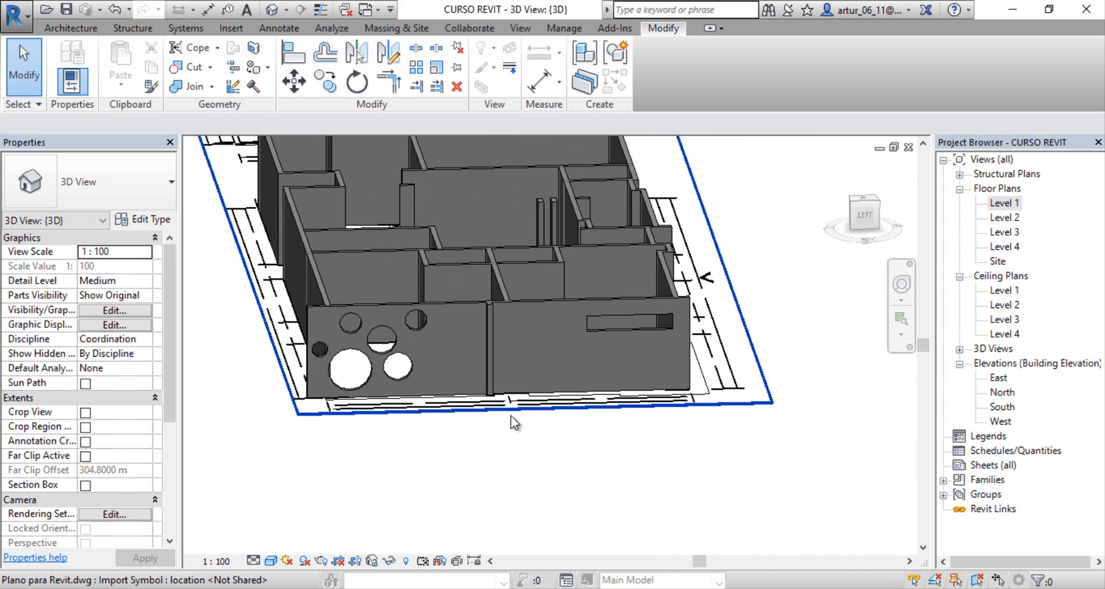
middle_click_drag(582, 337, 387, 341, "shift")
scroll(411, 308, "up", 4)
middle_click_drag(452, 333, 407, 439, "shift")
scroll(562, 368, "down", 6)
scroll(406, 438, "down", 5)
middle_click_drag(494, 486, 568, 501)
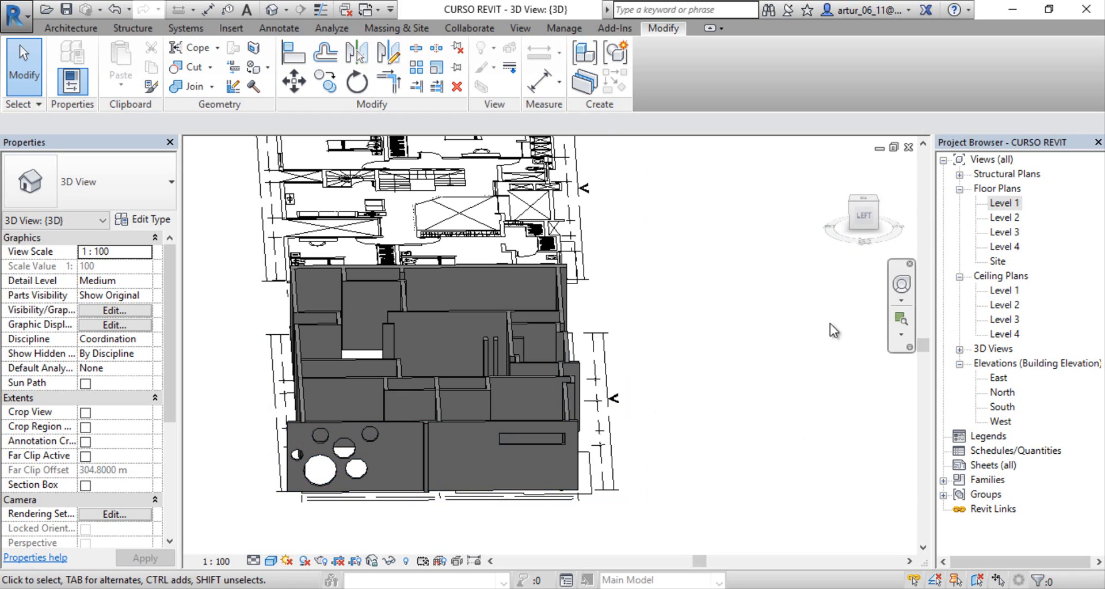
Step: View the whole shaded house from several isometric corners and from the front
left_click(876, 203)
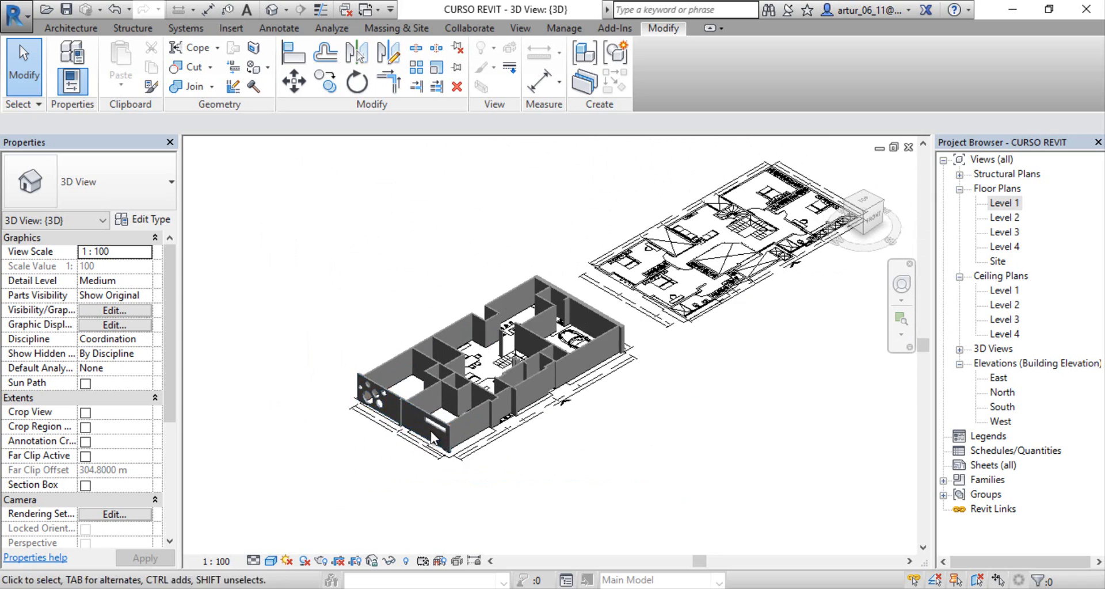
scroll(431, 431, "up", 4)
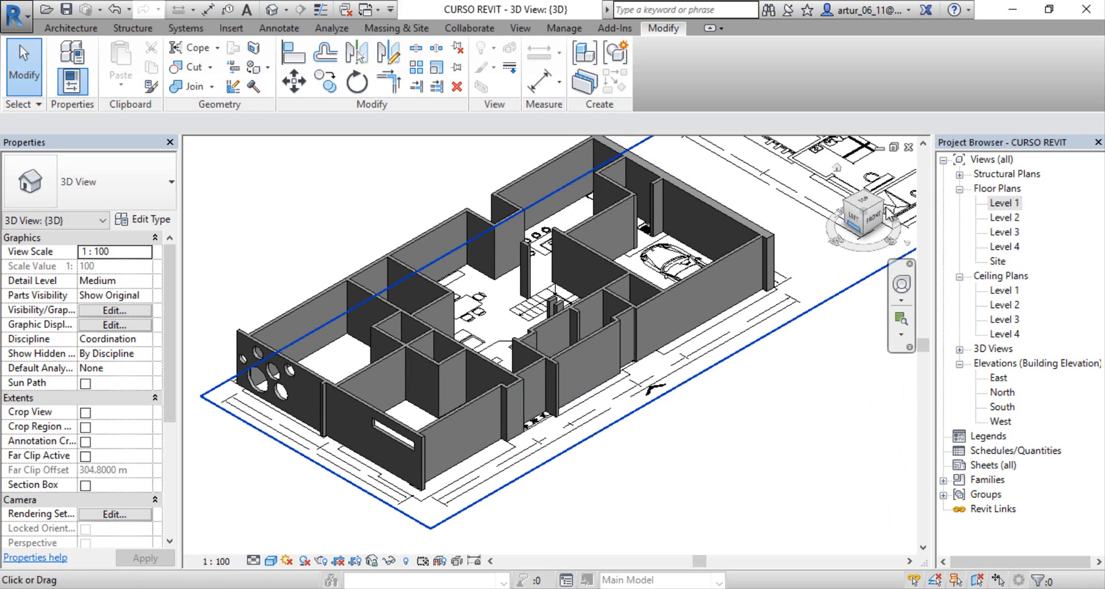
left_click(880, 199)
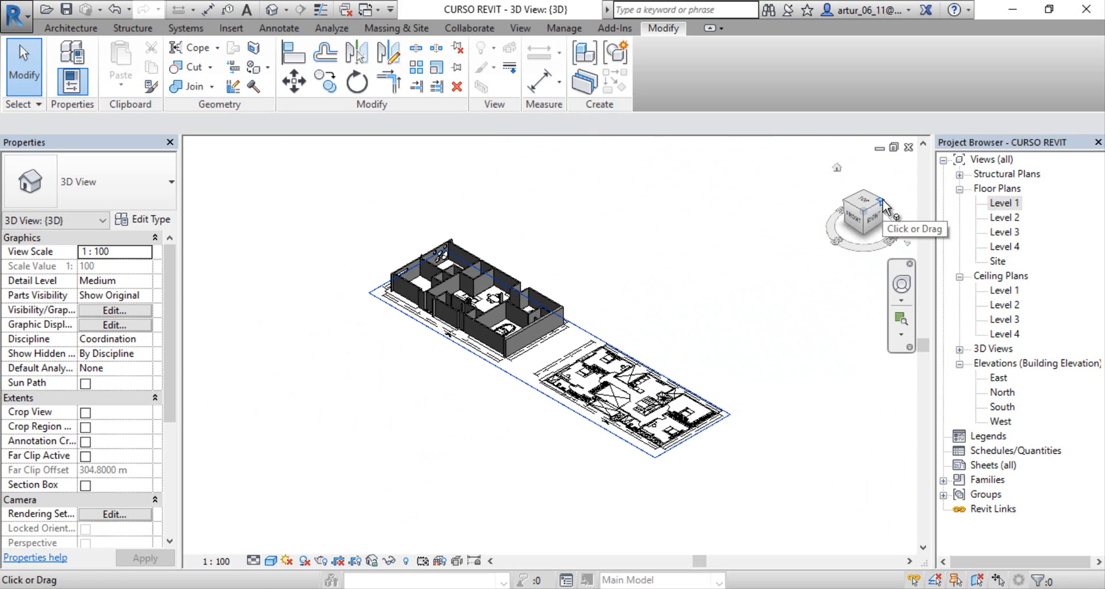
scroll(488, 317, "up", 5)
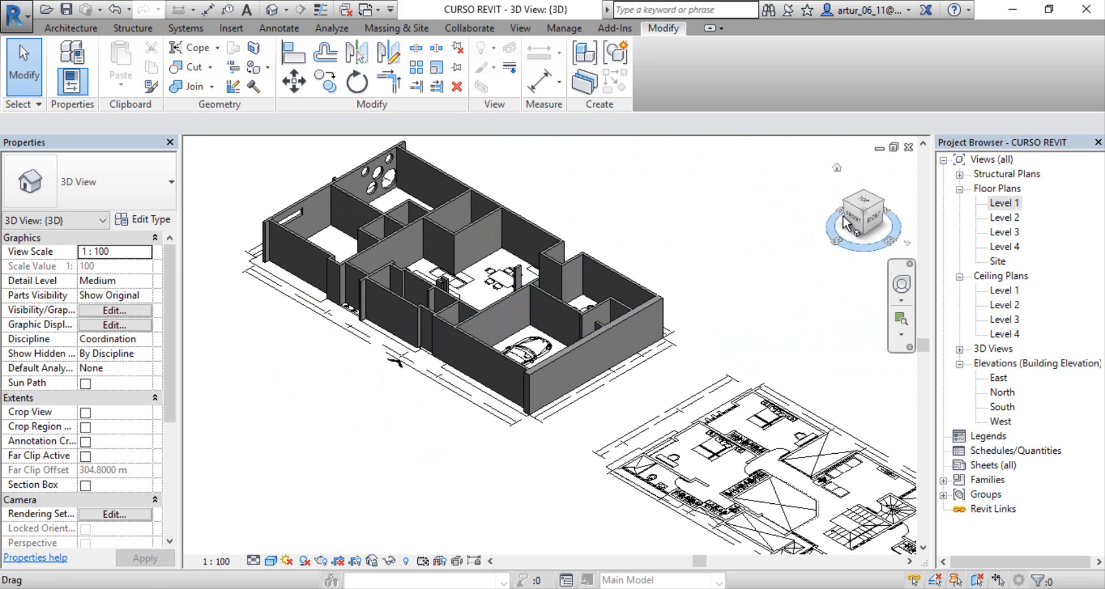
left_click(854, 219)
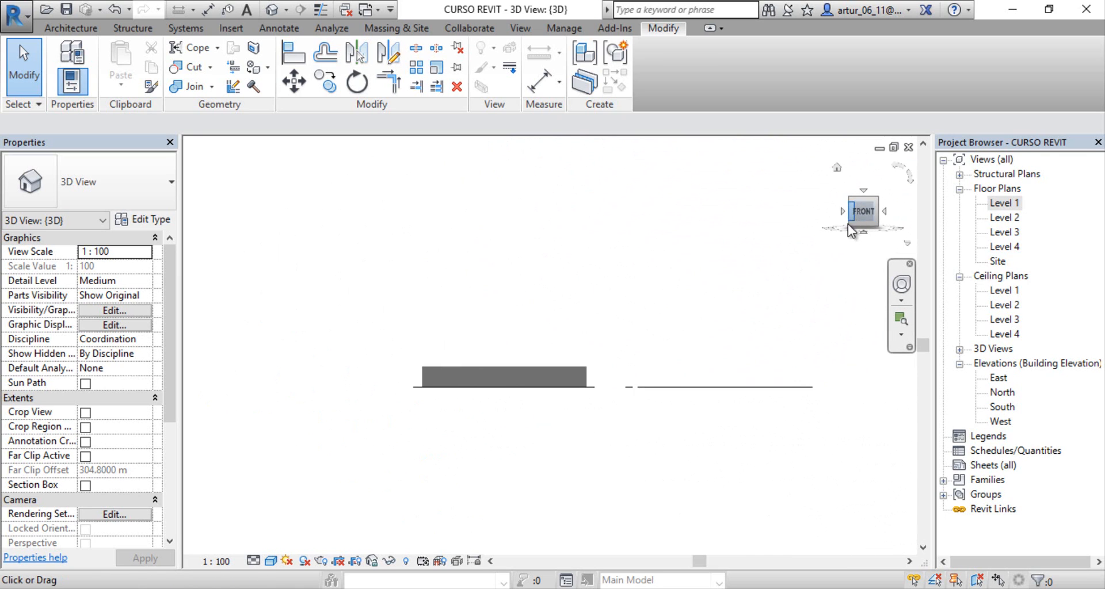
scroll(403, 345, "up", 2)
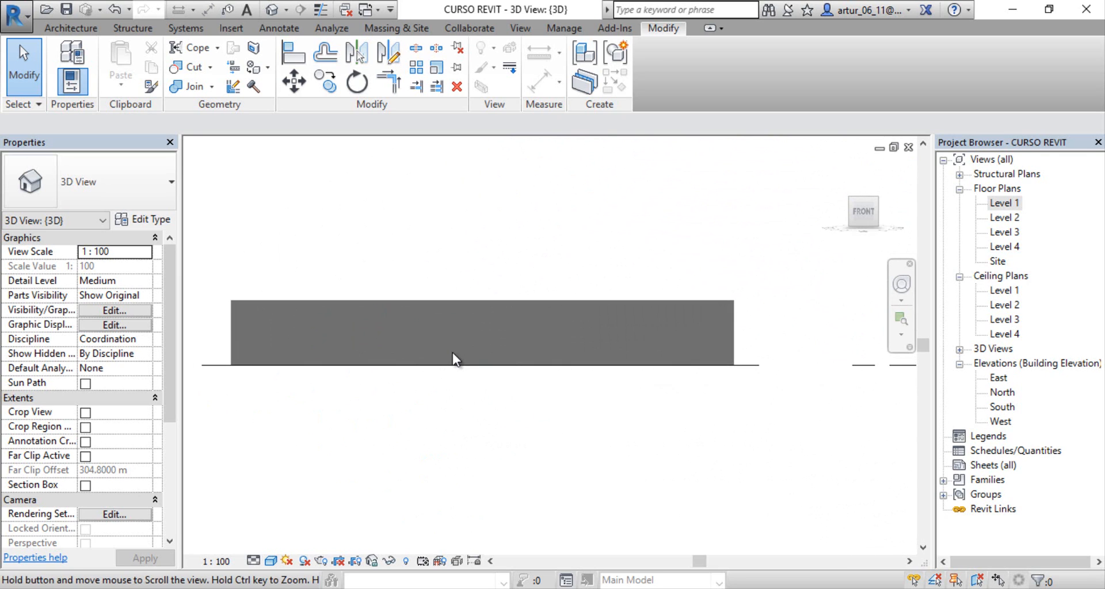
left_click(877, 214)
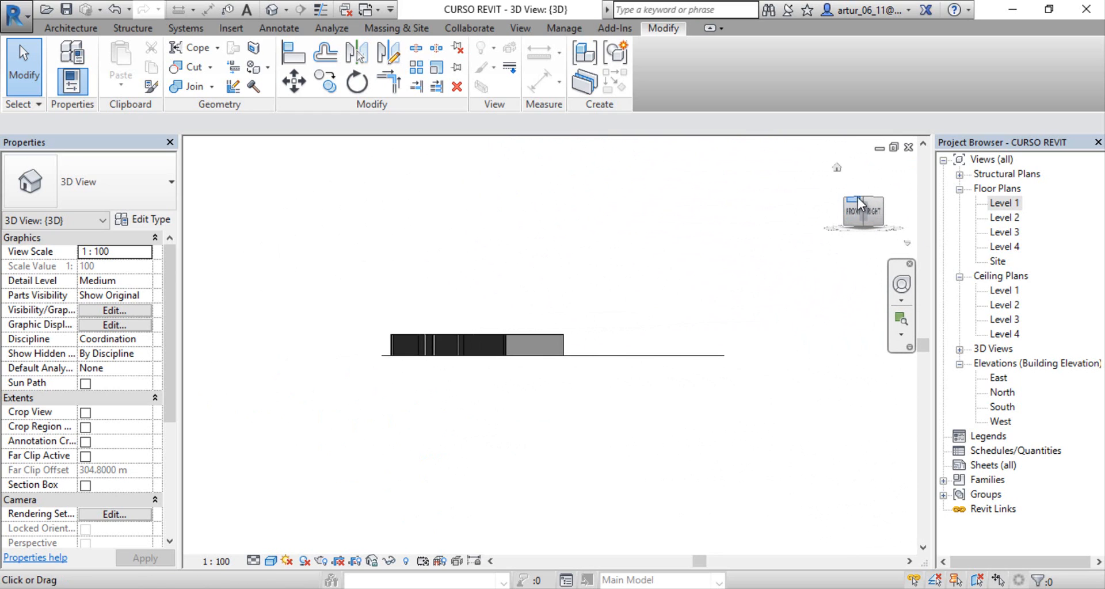
left_click(863, 199)
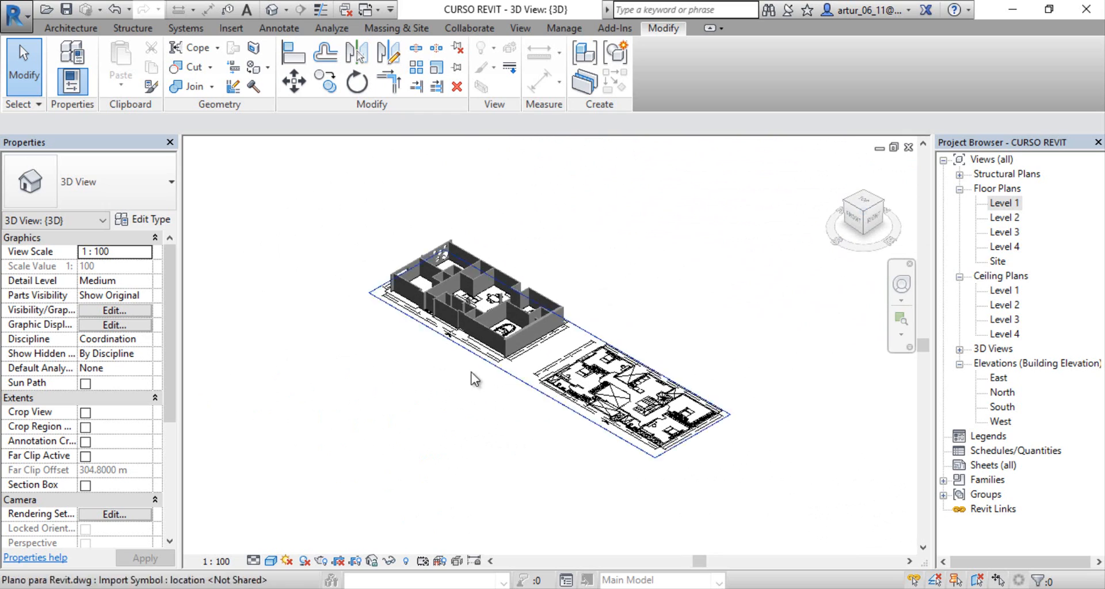
Step: Inspect the circular and rectangular openings up close from the house's left-front corner in the shaded view
middle_click_drag(505, 334, 518, 377, "shift")
scroll(439, 421, "up", 6)
scroll(484, 387, "up", 2)
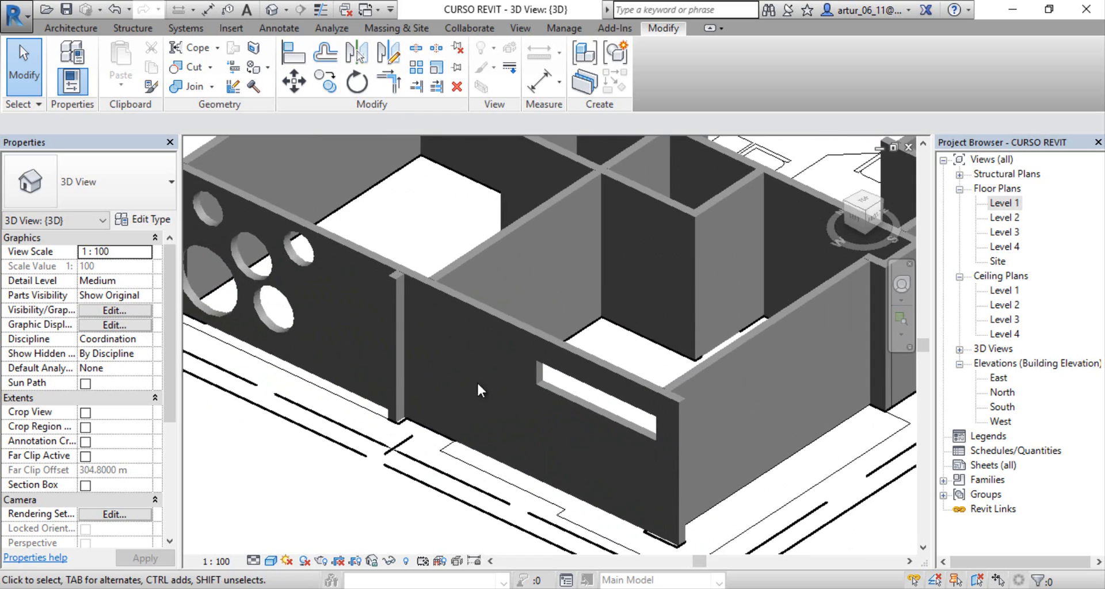
middle_click_drag(463, 399, 526, 391)
scroll(513, 393, "down", 1)
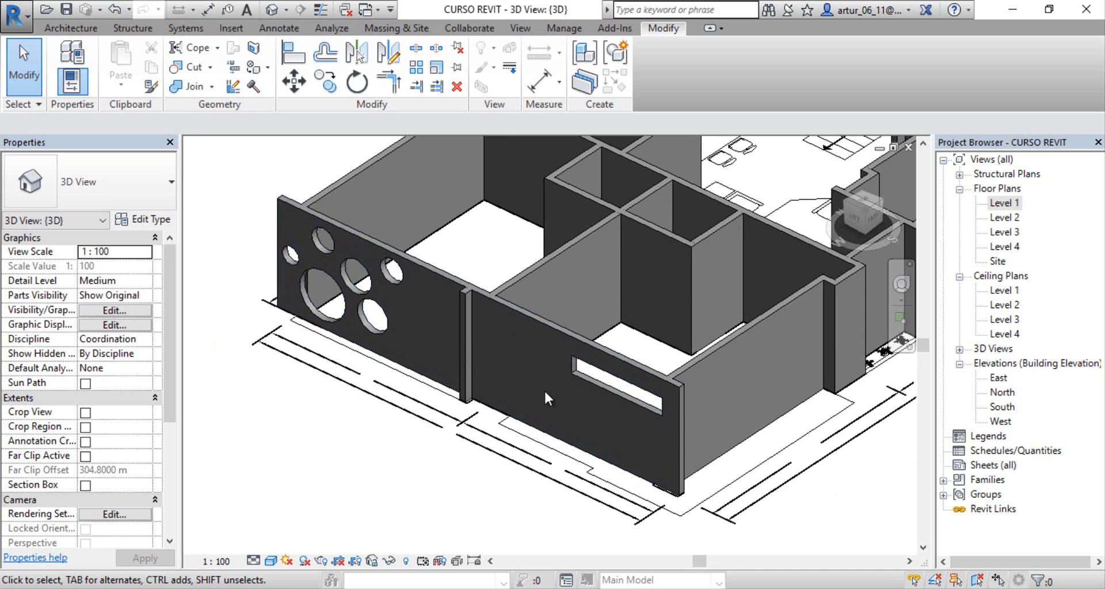
middle_click_drag(570, 413, 540, 412)
middle_click_drag(506, 351, 501, 365)
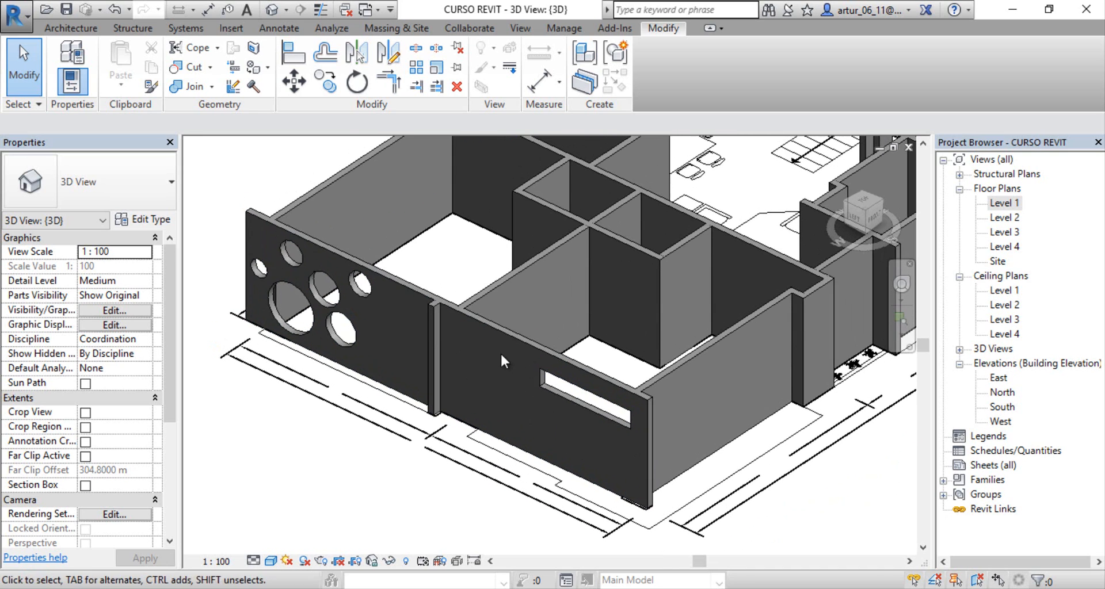
Step: Open the perforated outer wall's profile sketch in the 3D view and finish it without edits
left_click(507, 330)
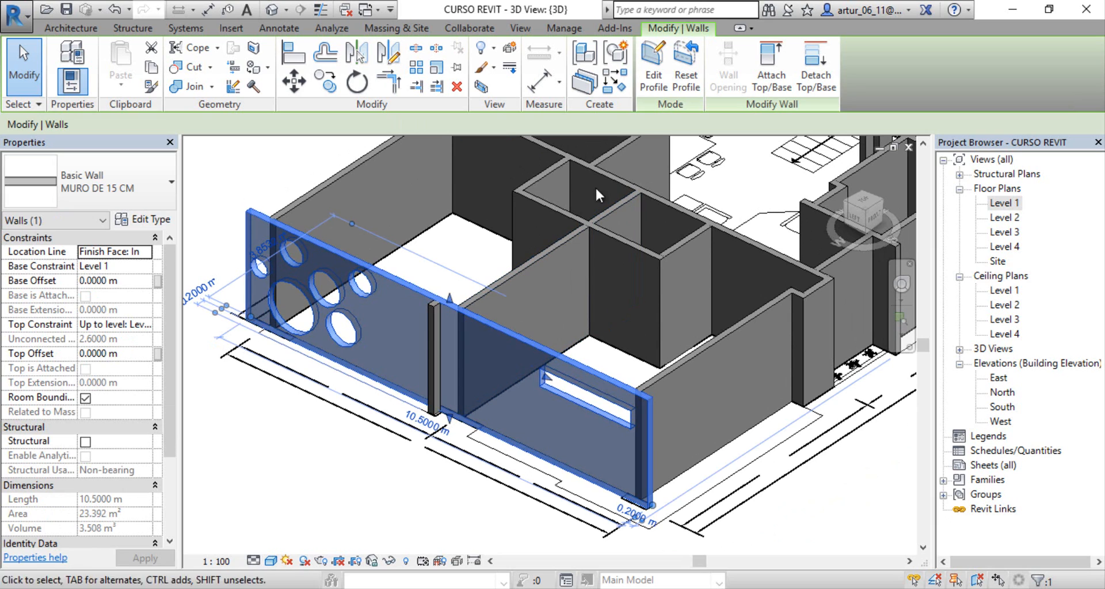
left_click(651, 63)
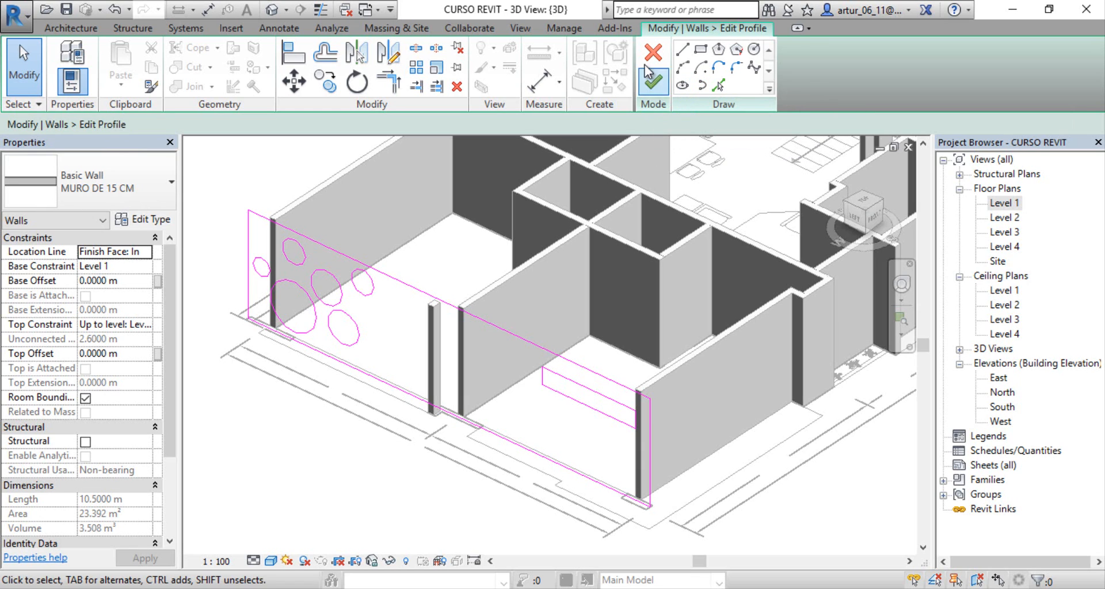
left_click(653, 82)
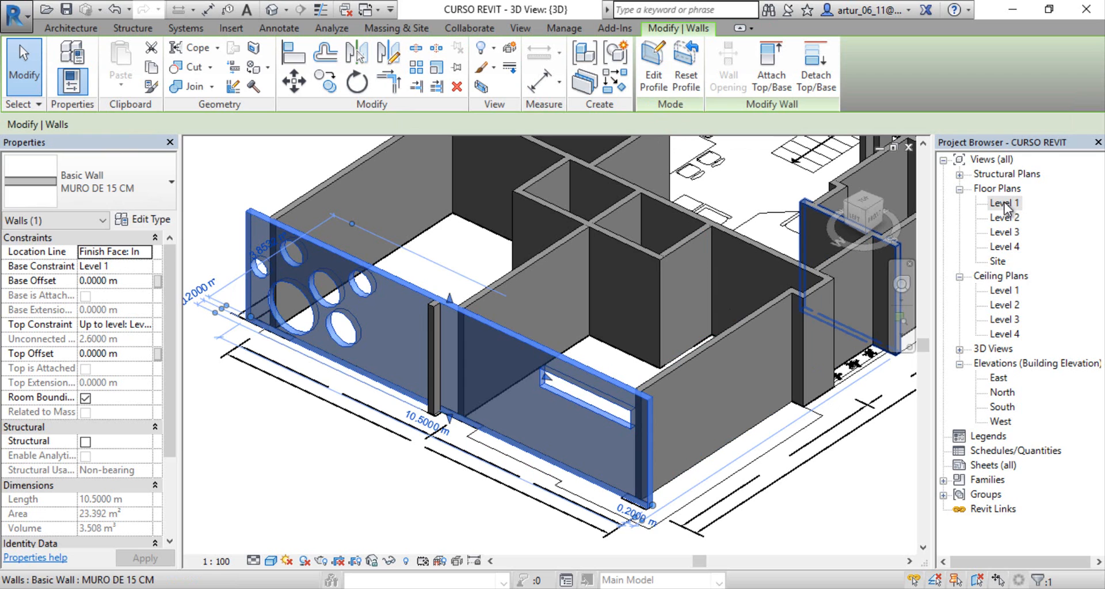
Step: View the whole house from the top with north up in the 3D view and deselect the wall
scroll(690, 351, "down", 4)
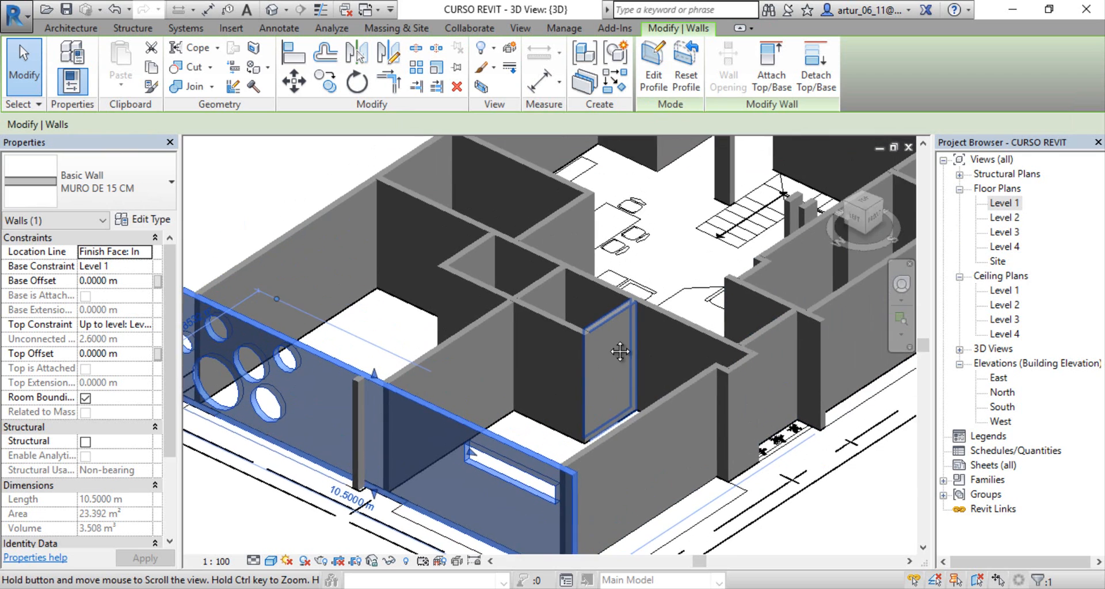
left_click(867, 202)
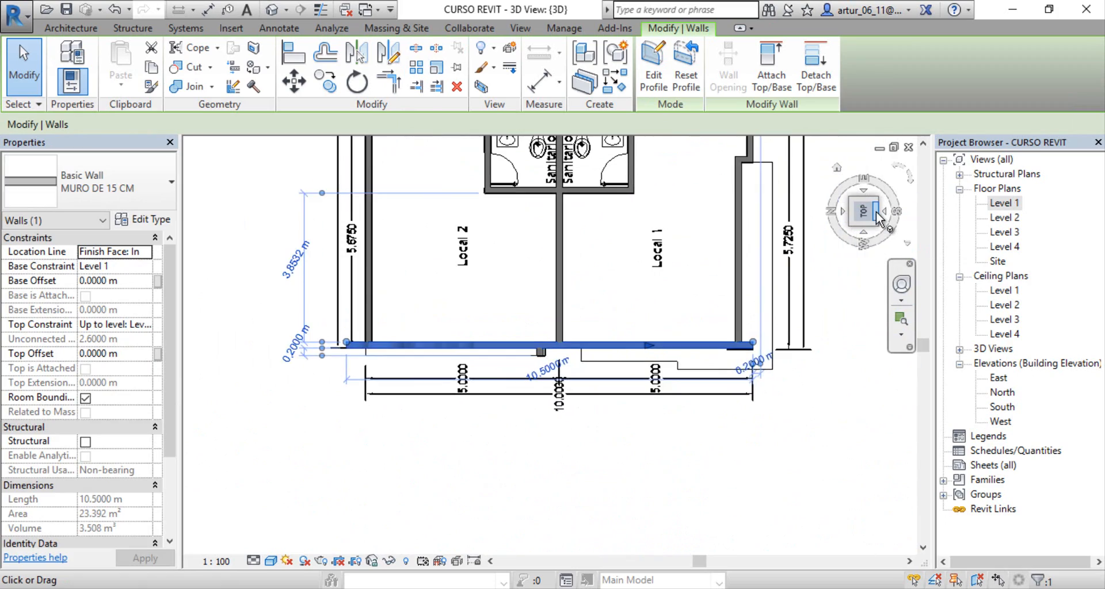
left_click(866, 203)
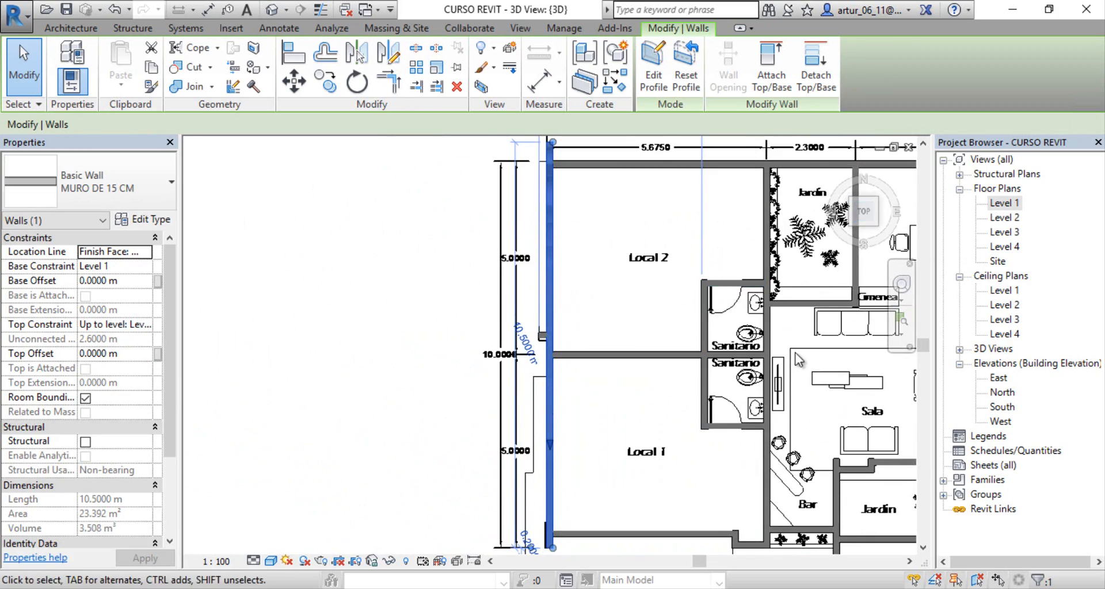
scroll(500, 296, "down", 1)
middle_click_drag(699, 392, 515, 345)
left_click(345, 314)
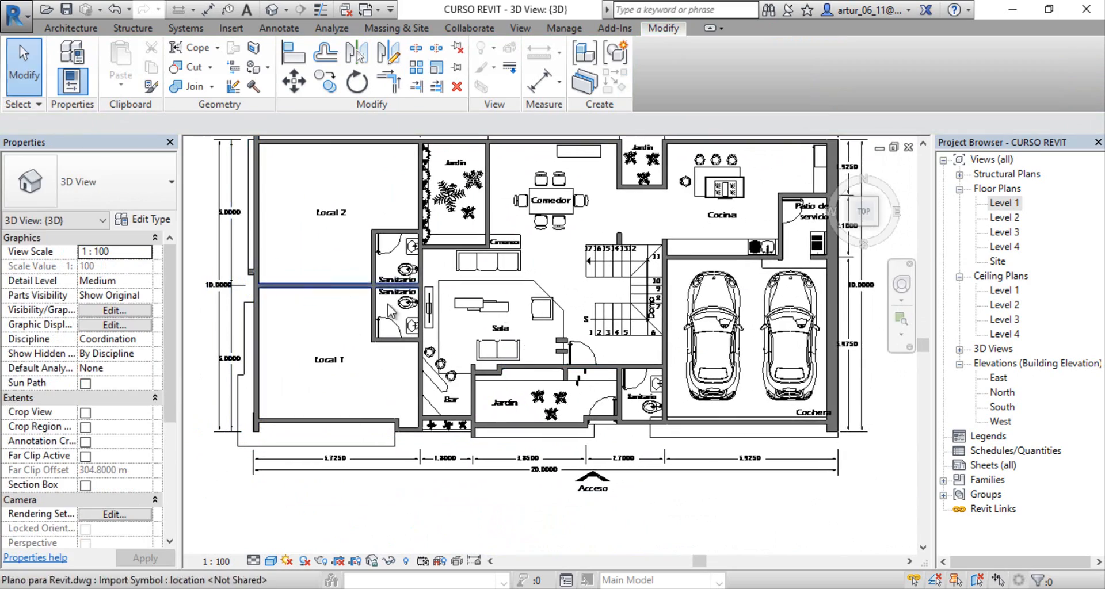
middle_click_drag(525, 295, 502, 324)
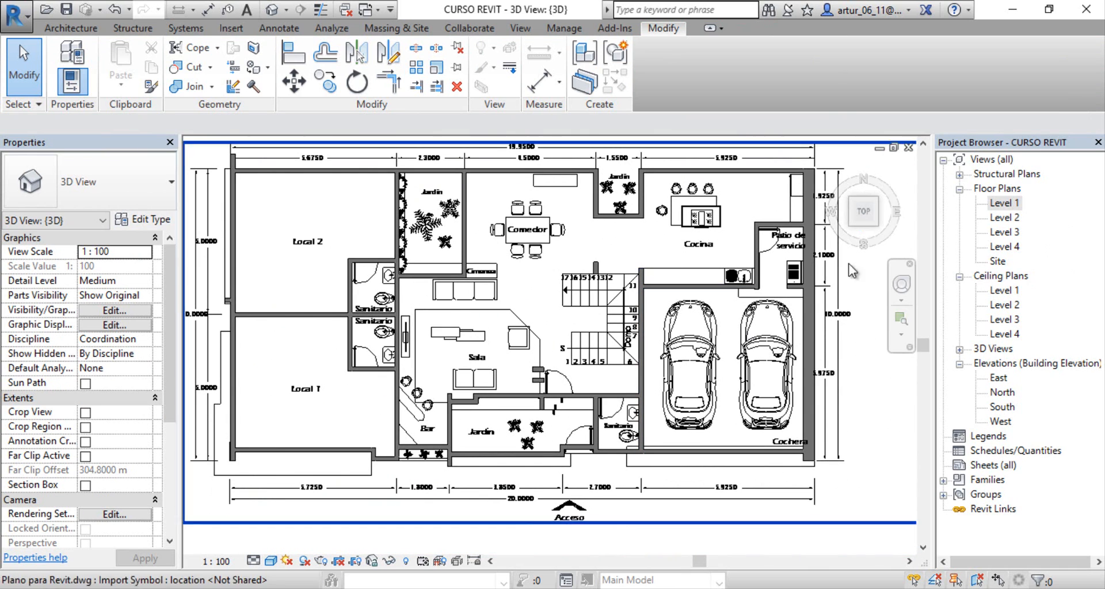
Step: Open the Level 1 floor plan and edit the profile of the outer wall beside Local 1 in the West elevation
double_click(1002, 205)
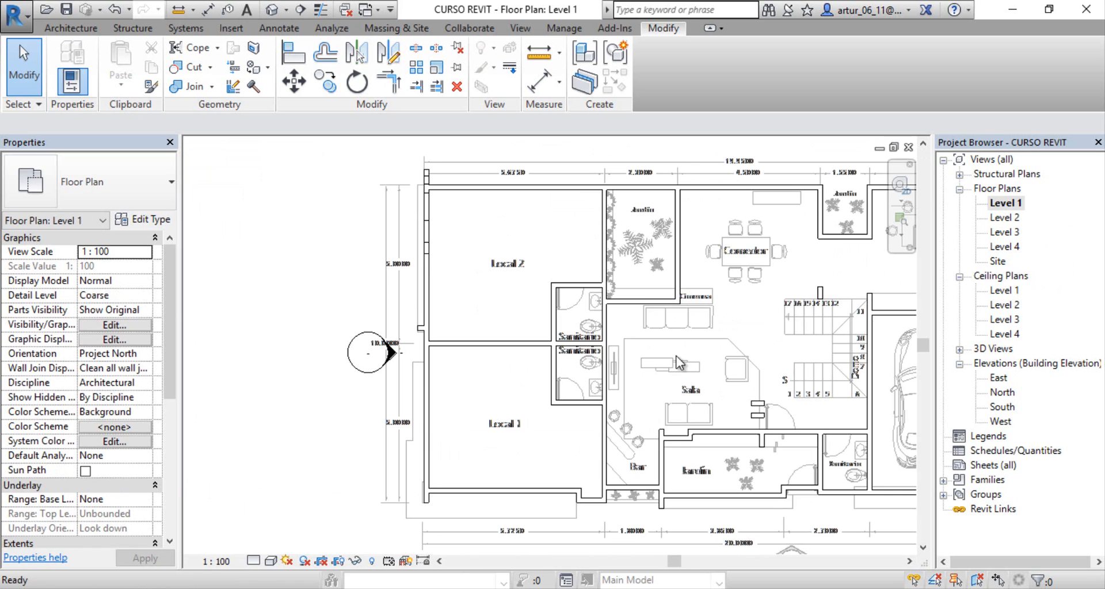
middle_click_drag(545, 422, 691, 361)
scroll(570, 349, "up", 3)
left_click(580, 326)
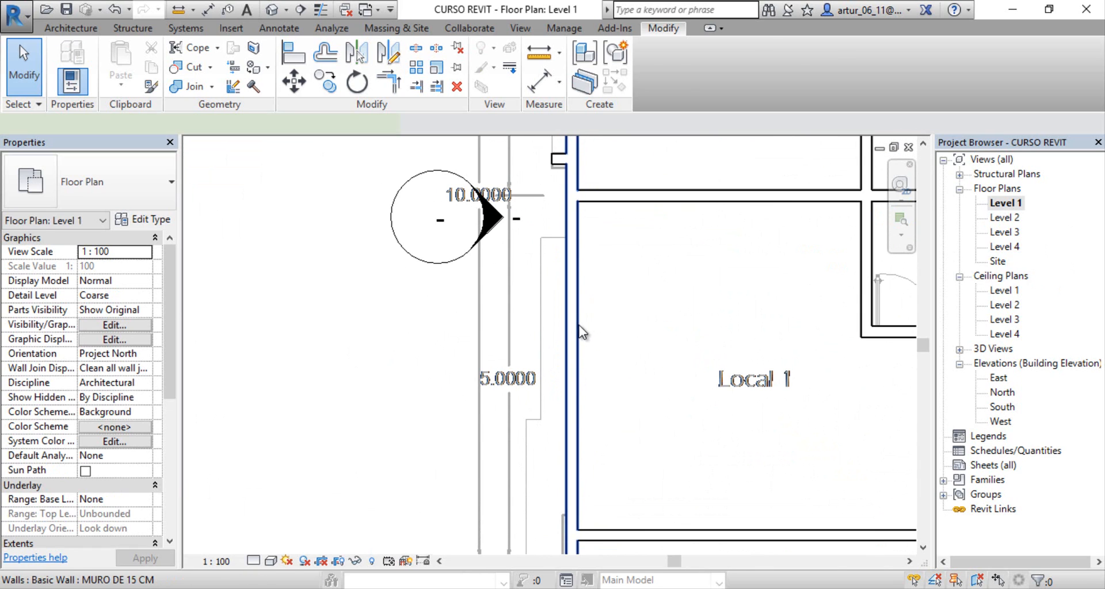
left_click(657, 68)
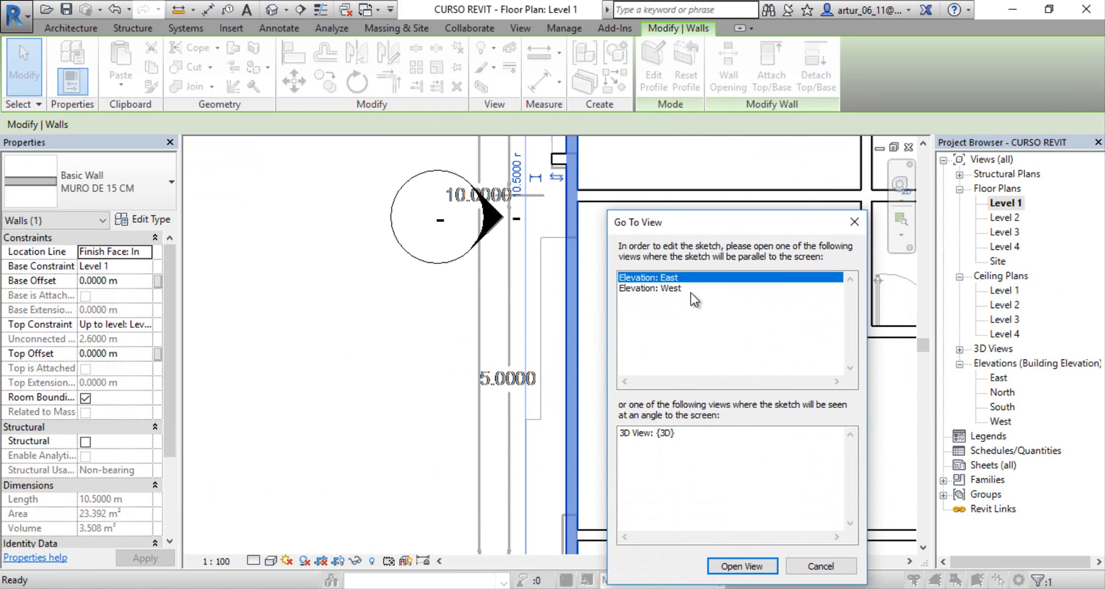
left_click(672, 290)
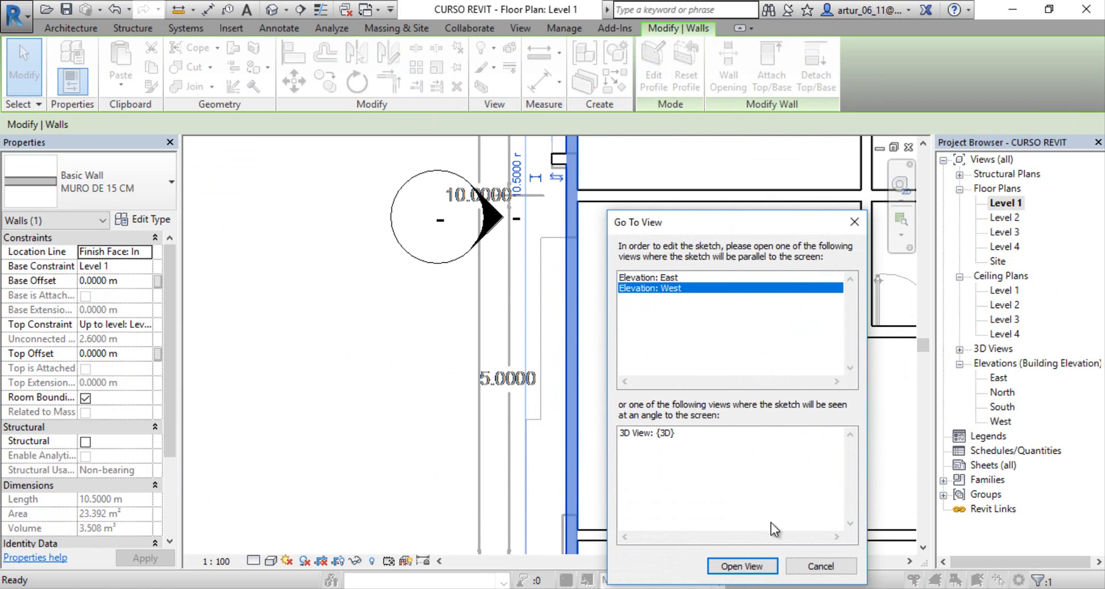
left_click(741, 567)
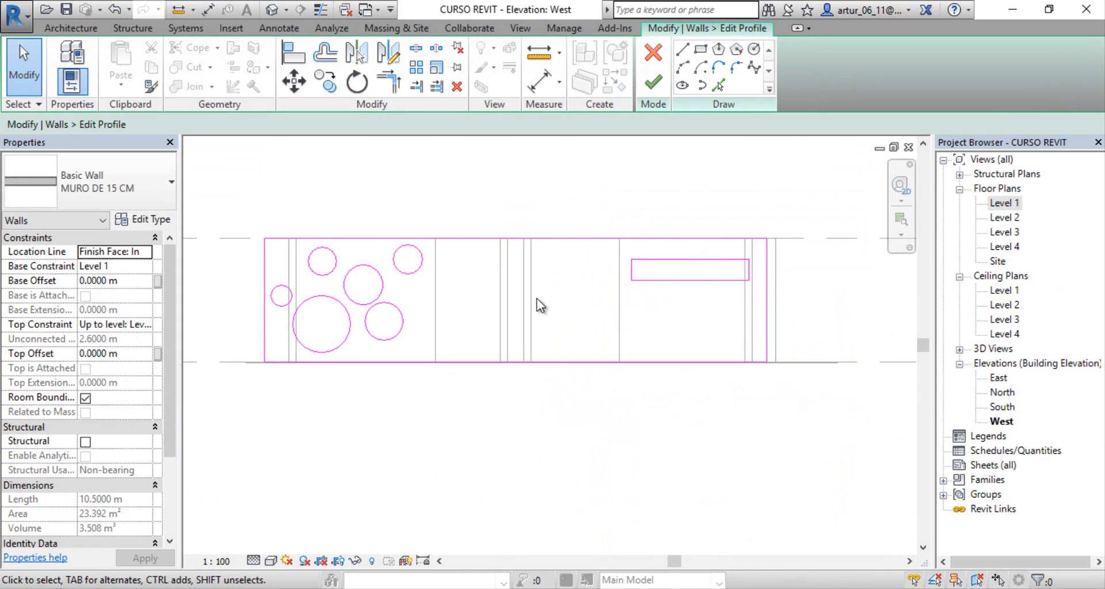
Step: Draw an open, irregular five-line outline in the wall profile between the circles and the rectangular opening, with a right side about 1.2 m long
middle_click_drag(537, 298, 607, 286)
middle_click_drag(489, 333, 327, 342)
scroll(560, 328, "up", 2)
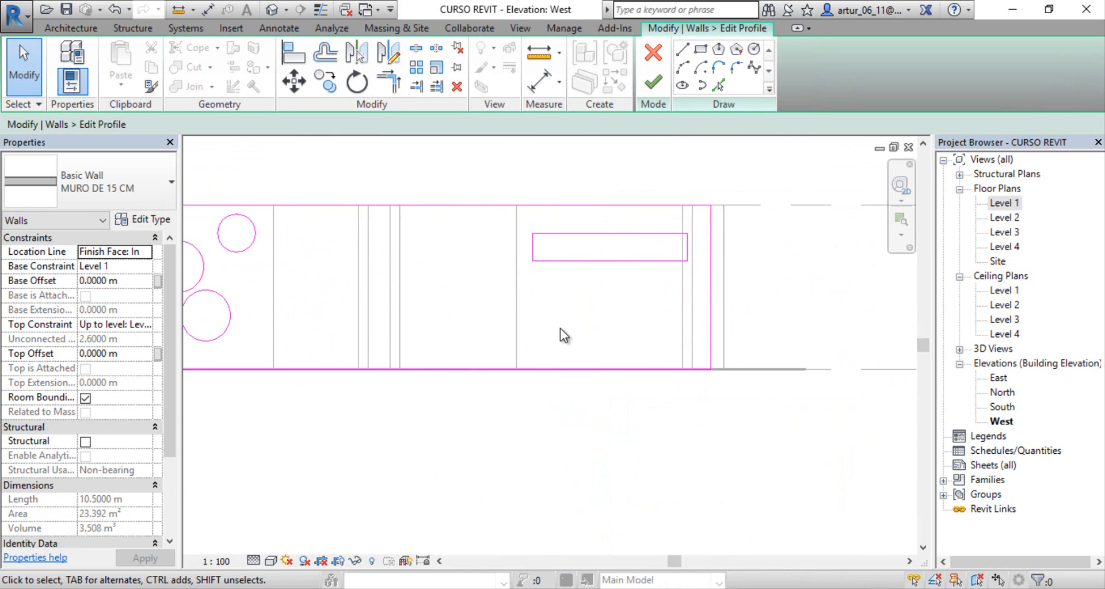
middle_click_drag(573, 345, 718, 334)
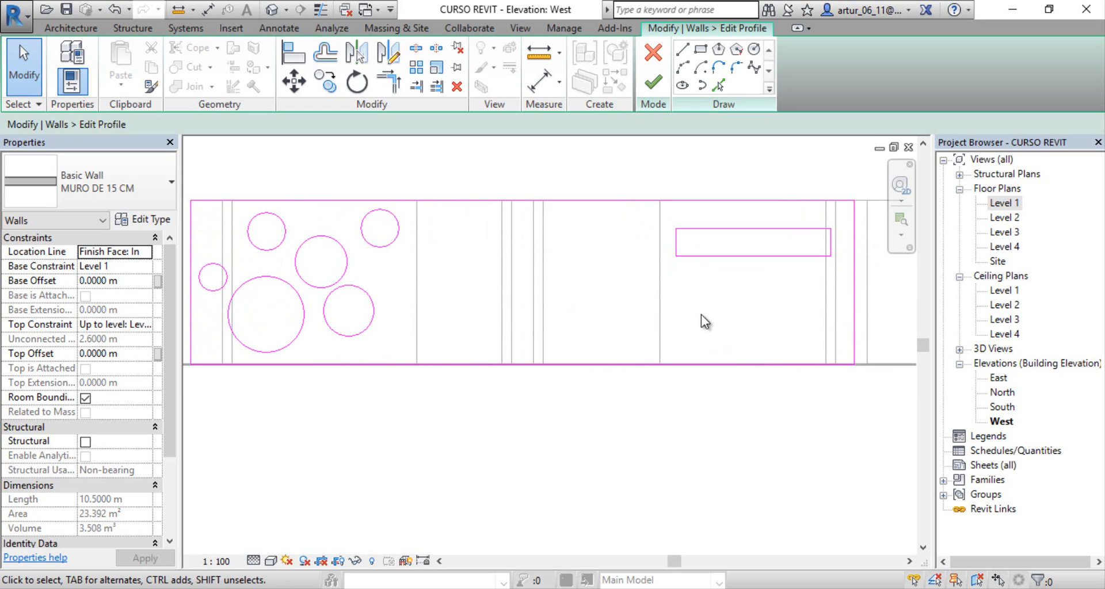
middle_click_drag(549, 316, 517, 335)
left_click(683, 51)
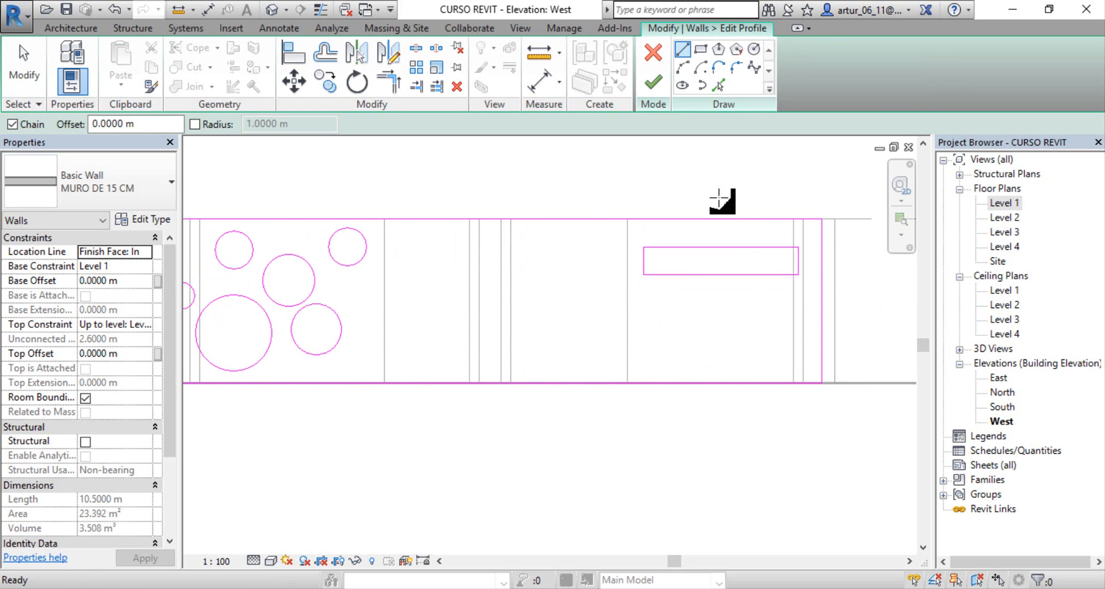
scroll(600, 301, "up", 3)
left_click(590, 371)
left_click(596, 241)
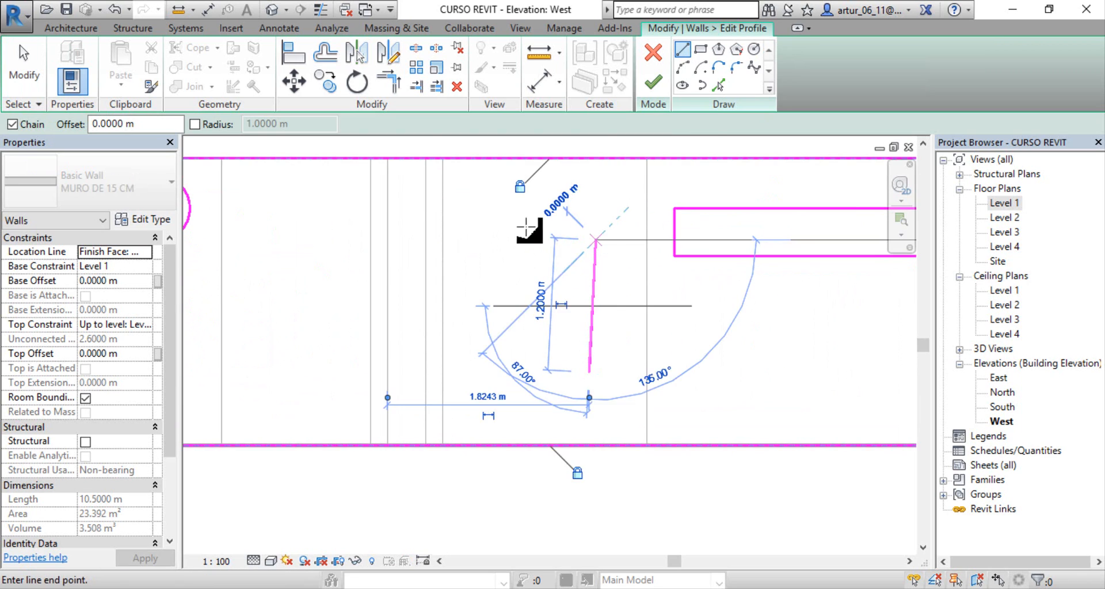
left_click(498, 223)
left_click(527, 305)
left_click(400, 272)
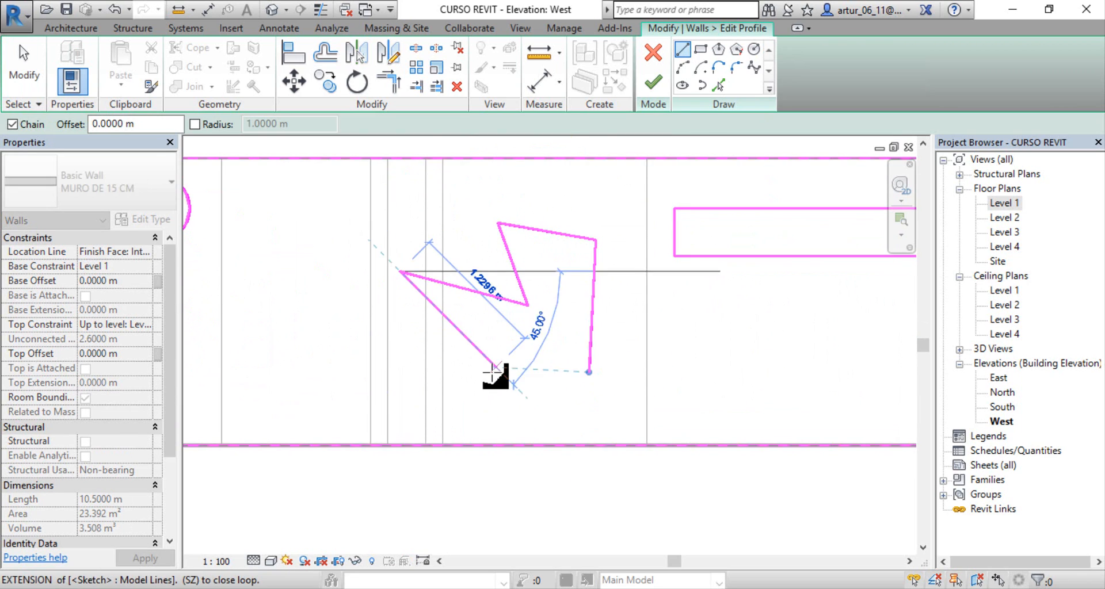
left_click(497, 367)
key("Escape")
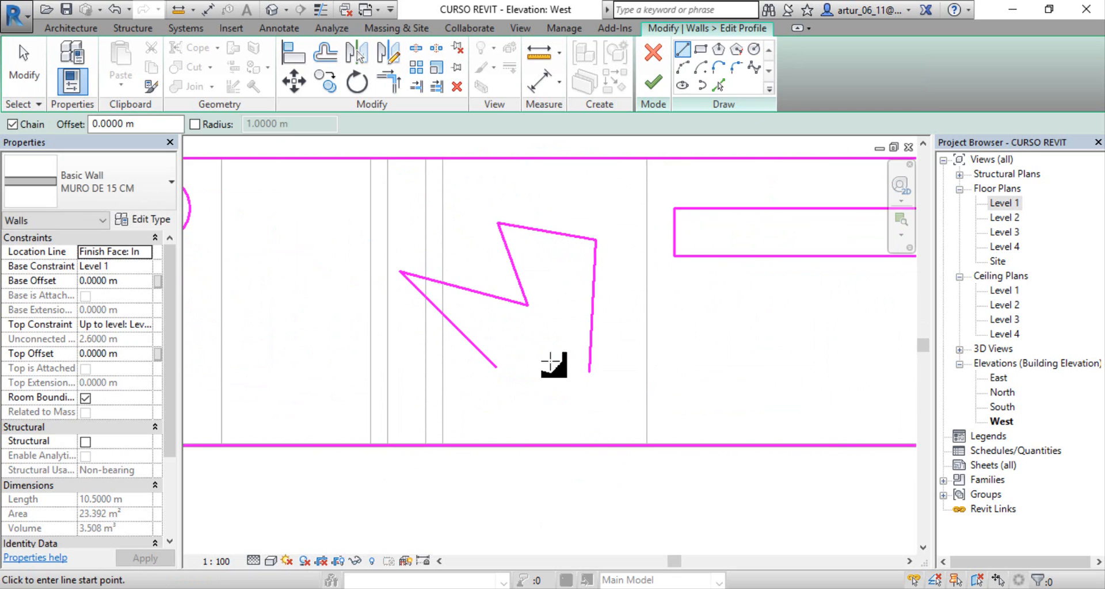
Step: Try to finish the profile with the outline open, draw a horizontal closing line across its lower gap and undo that line
left_click(654, 86)
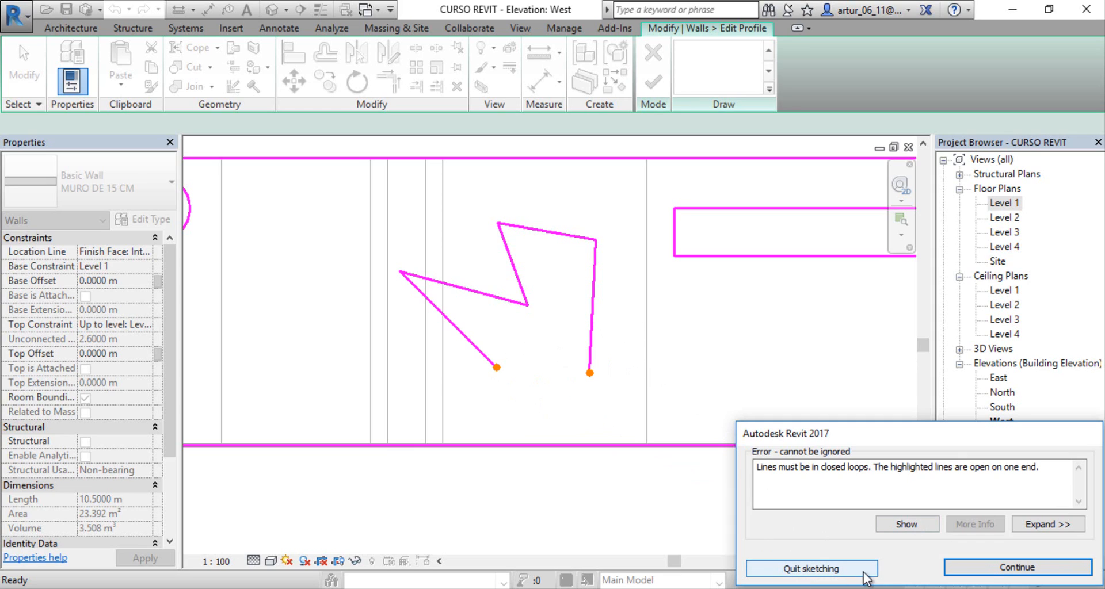
left_click(982, 568)
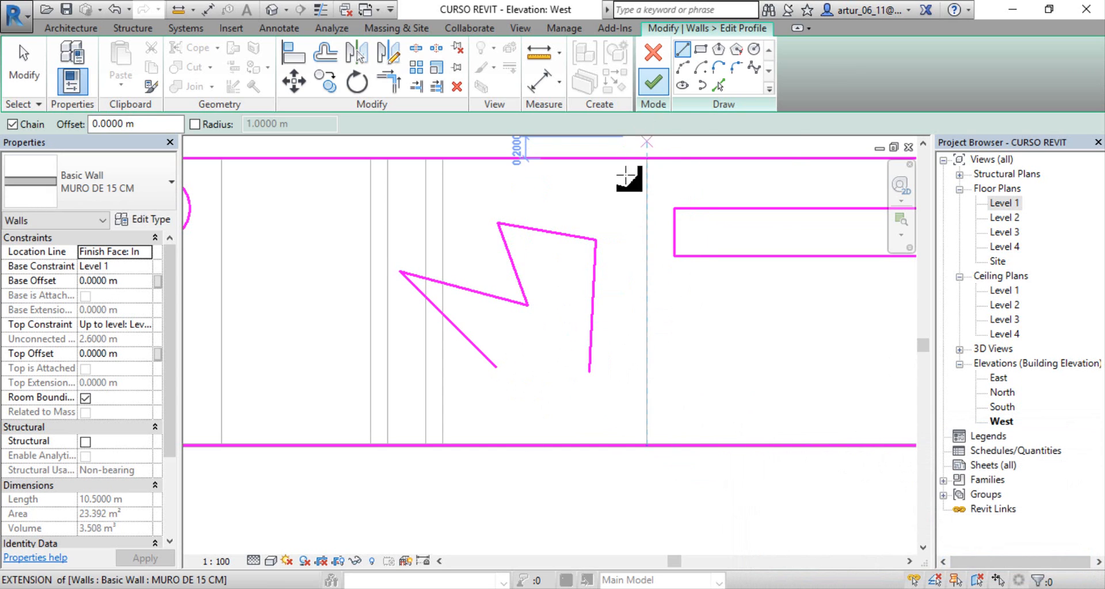
left_click(511, 367)
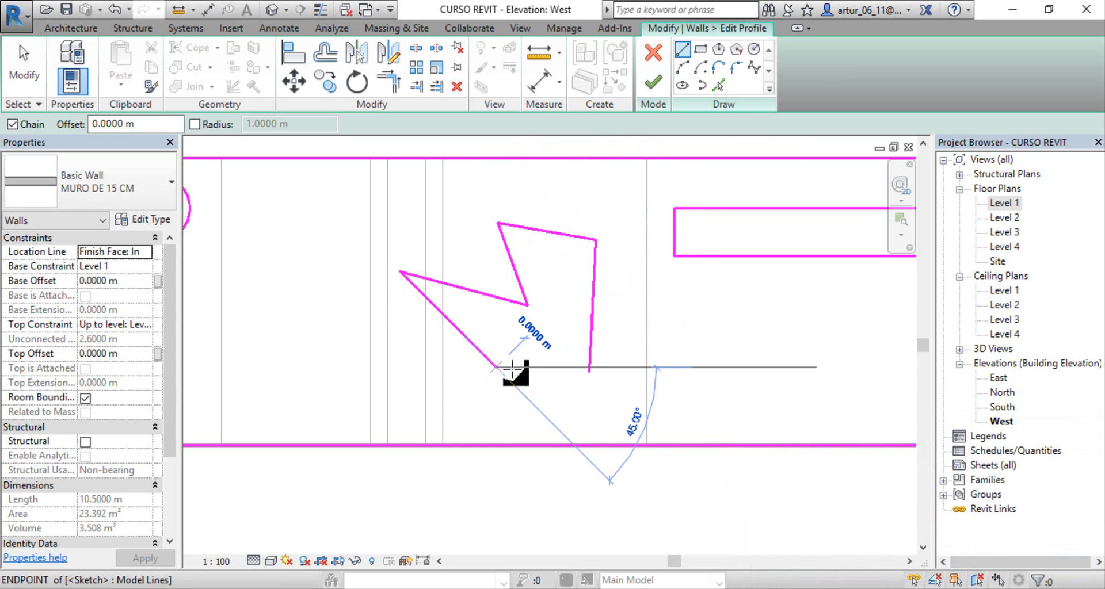
left_click(589, 368)
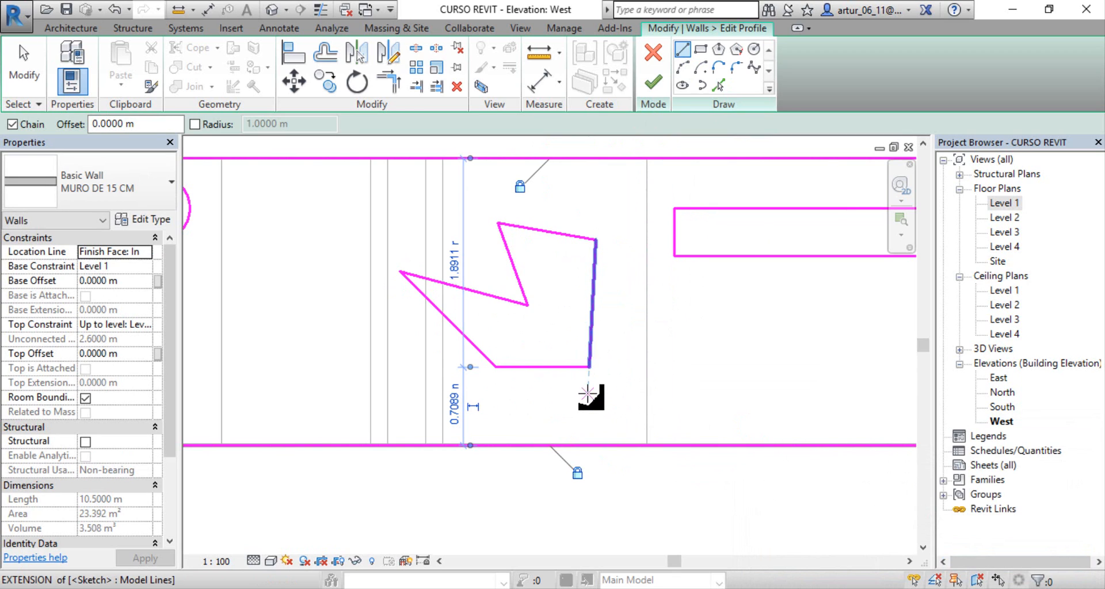
key("ctrl+z")
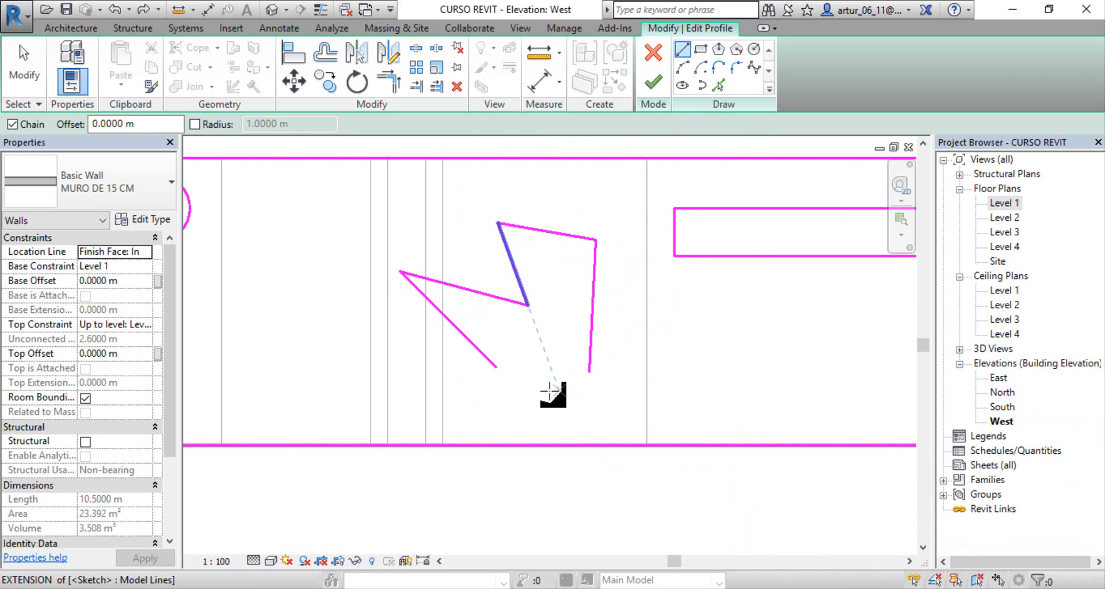
Step: Draw a line about 1 m long from the outline's lower-left end past its right side and try to finish the profile
left_click(495, 366)
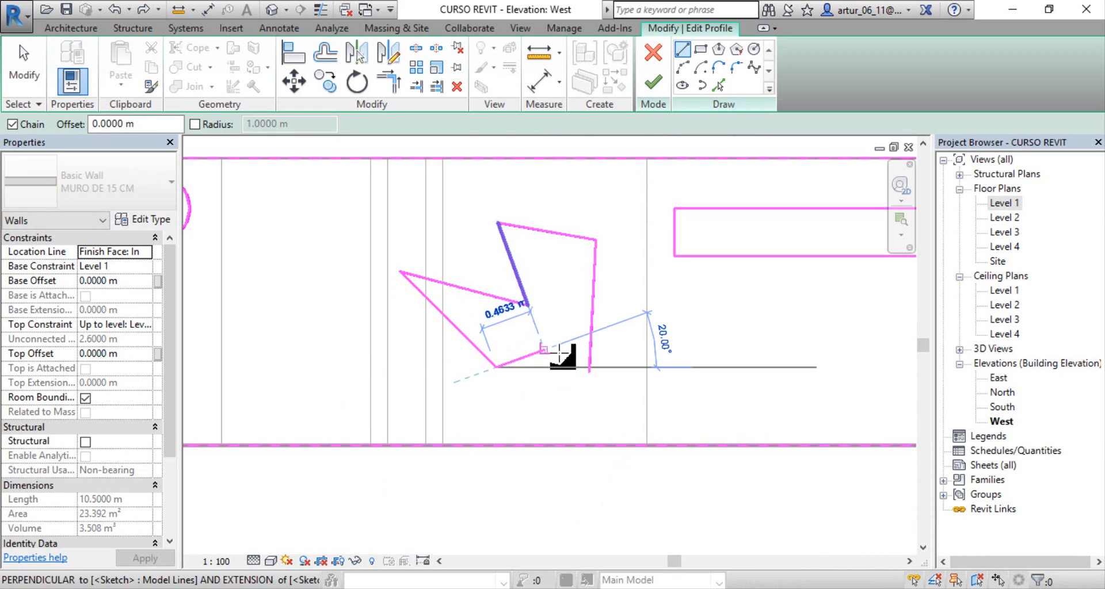
left_click(607, 360)
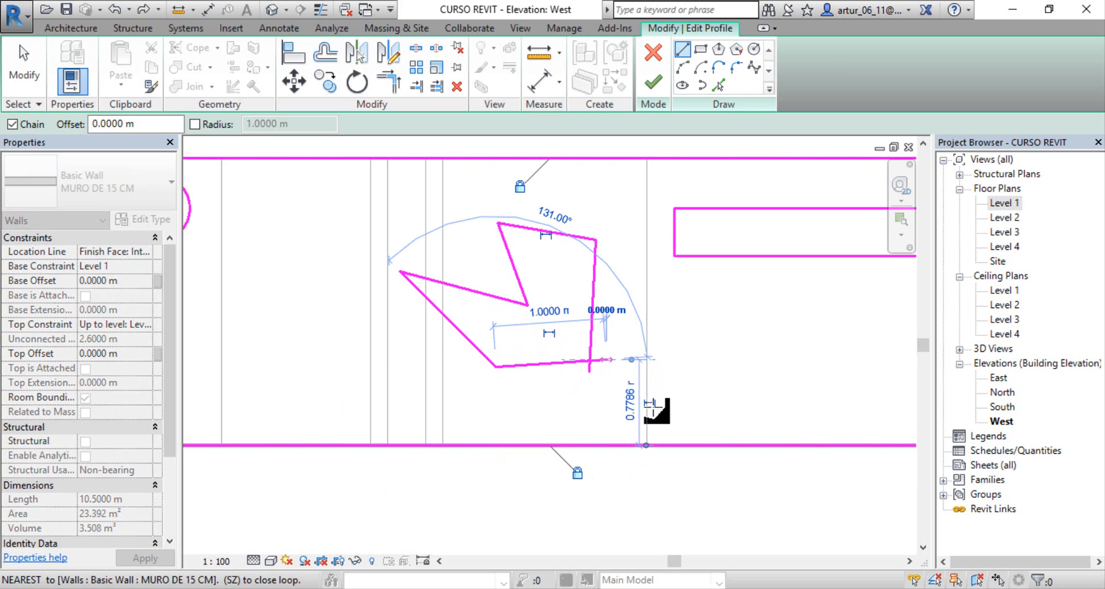
key("Escape")
scroll(607, 395, "up", 3)
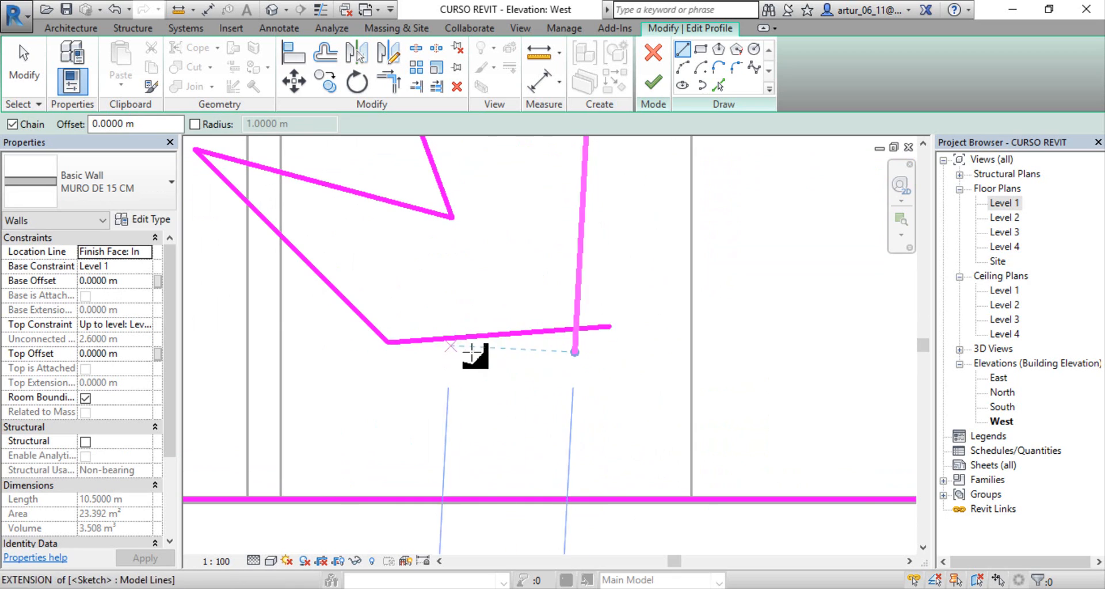
scroll(461, 298, "down", 1)
middle_click_drag(488, 297, 477, 363)
scroll(493, 380, "down", 2)
left_click(654, 82)
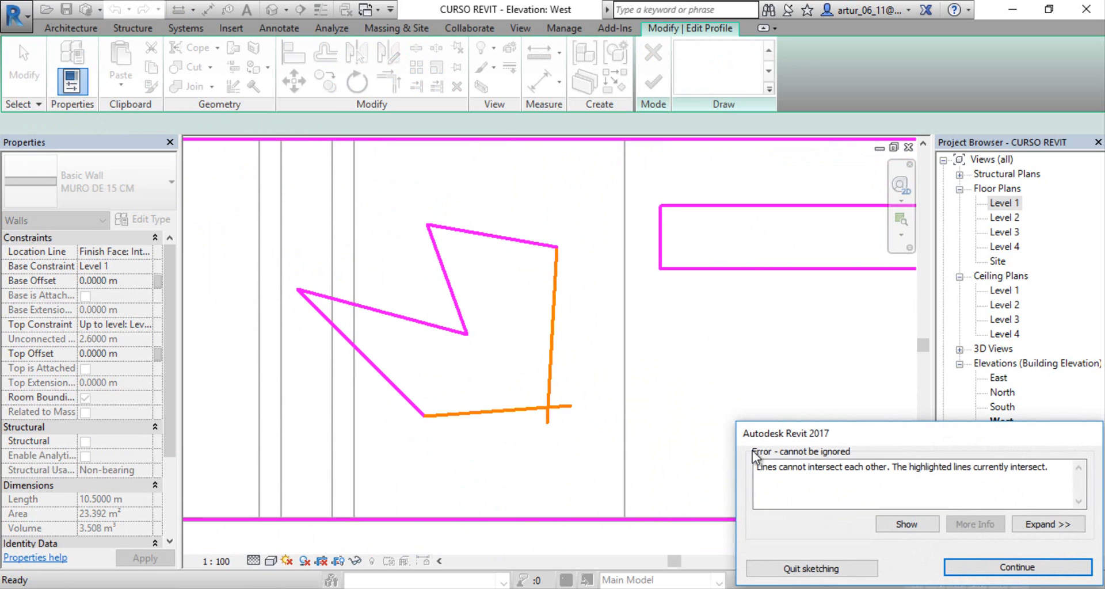
left_click(1016, 567)
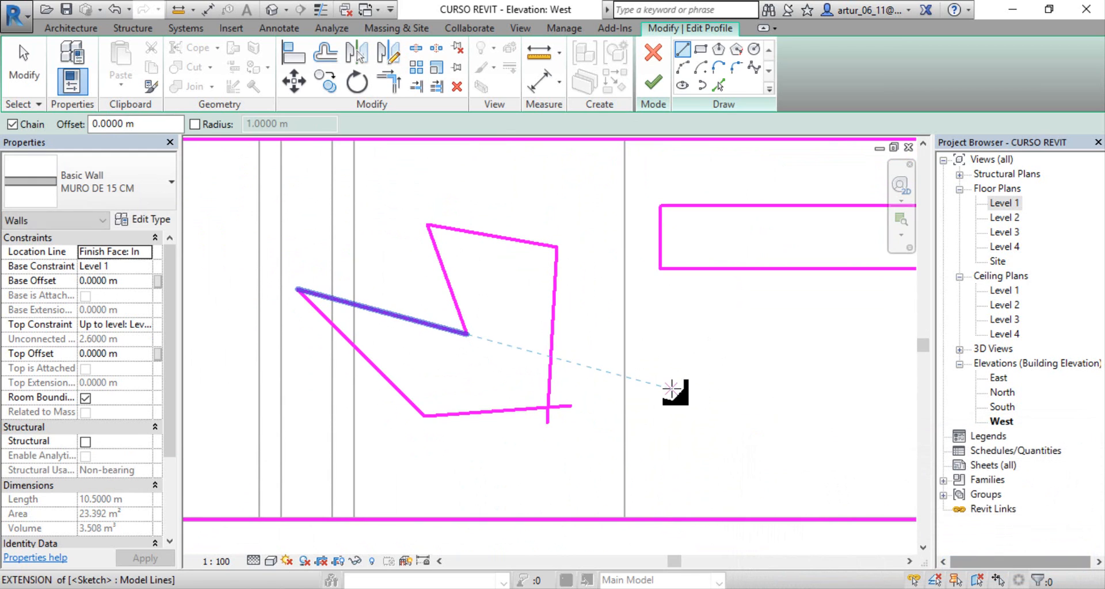
Step: Trim the two crossing lines of the irregular outline to a corner and finish the wall's profile edit
left_click(392, 86)
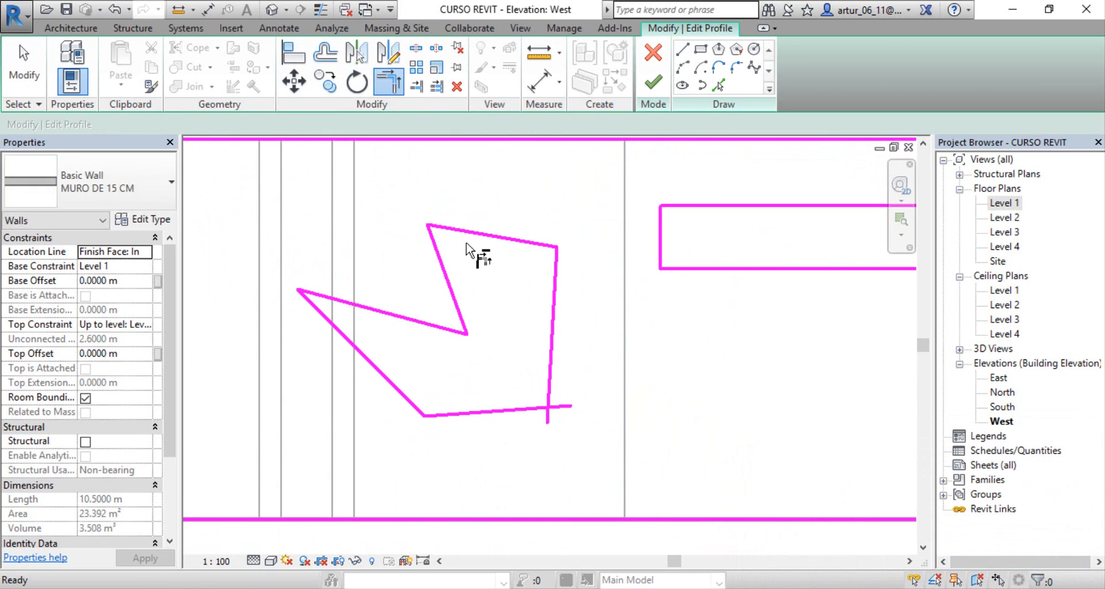
left_click(528, 409)
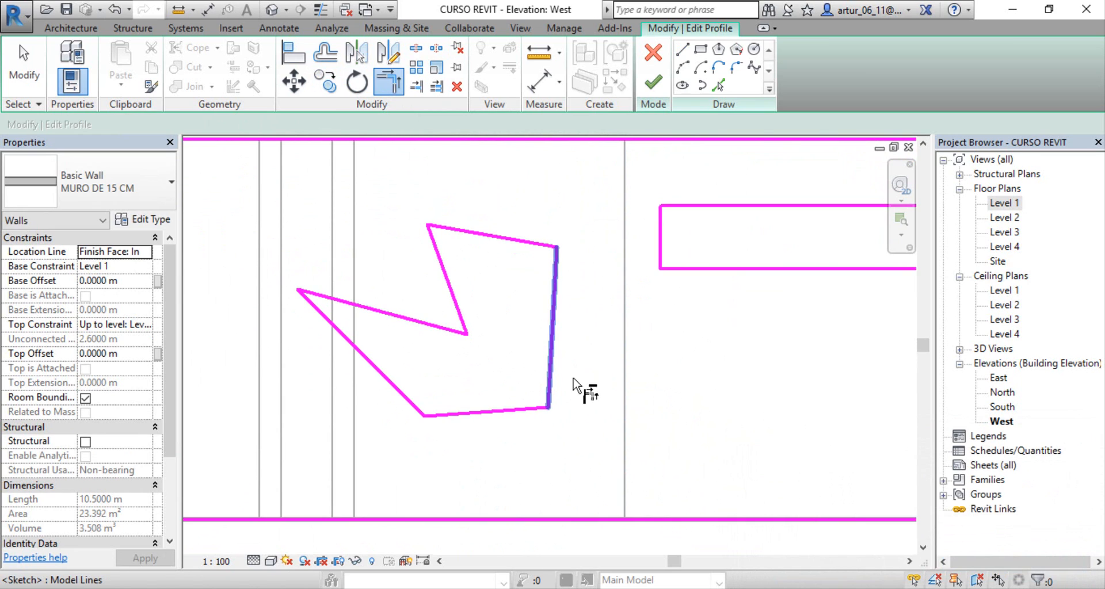
left_click(573, 379)
key("Escape")
left_click(654, 85)
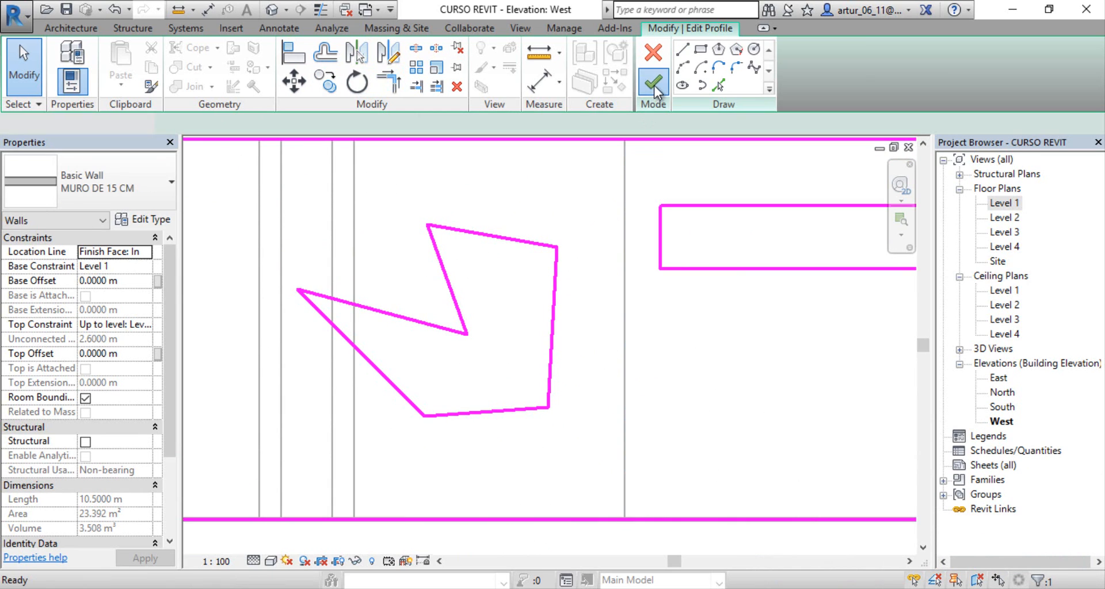
Step: Deselect the wall and inspect its new irregular opening in the elevation and from the house's left side in the 3D view
scroll(400, 341, "down", 3)
middle_click_drag(447, 359, 612, 392)
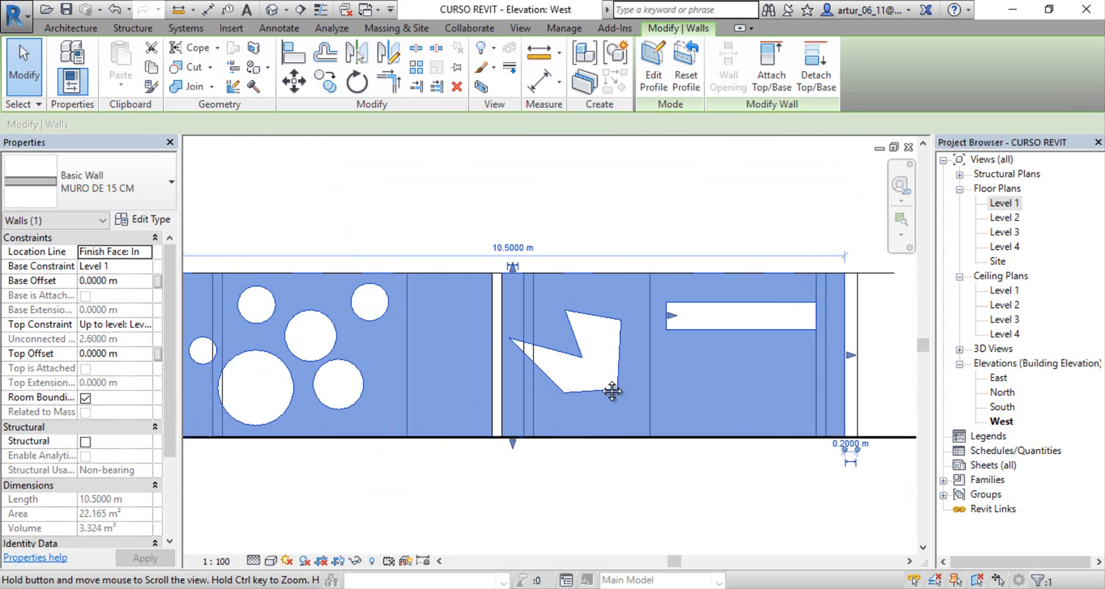
scroll(613, 394, "down", 3)
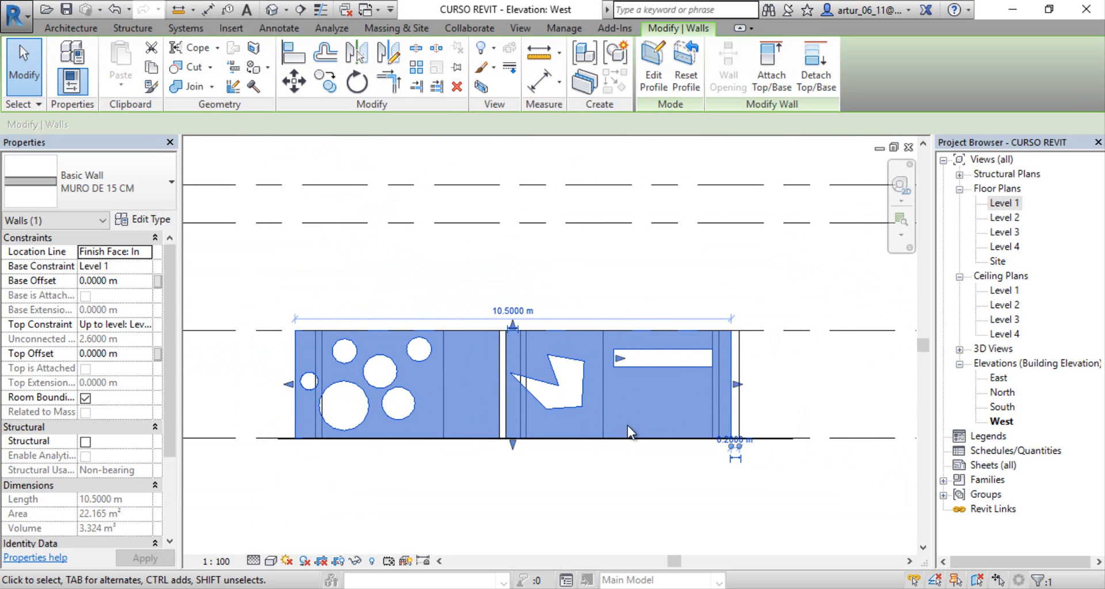
scroll(628, 426, "up", 4)
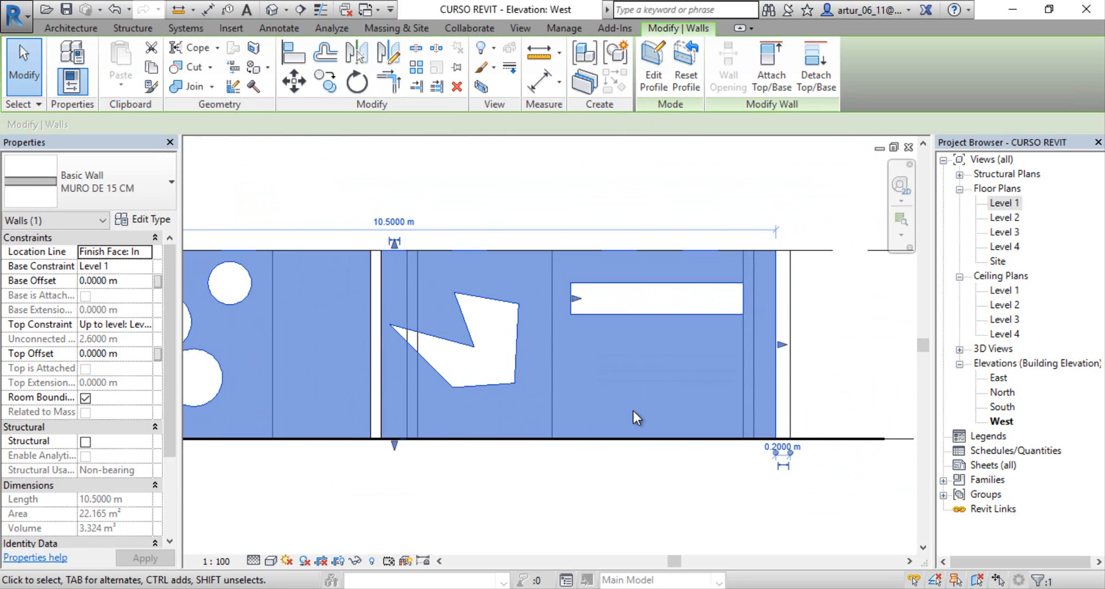
key("Escape")
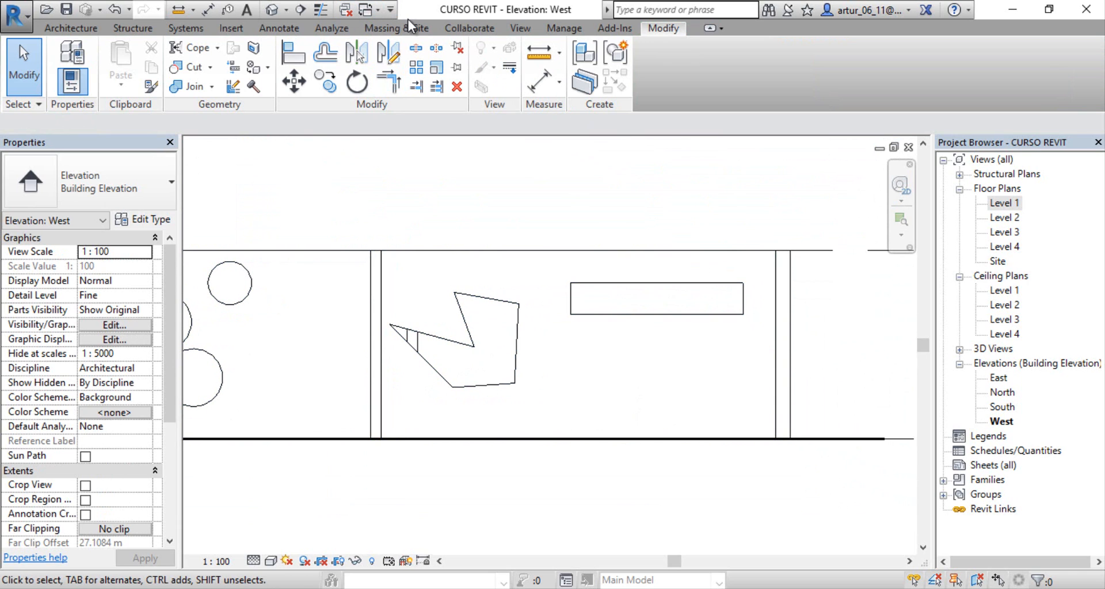
left_click(271, 12)
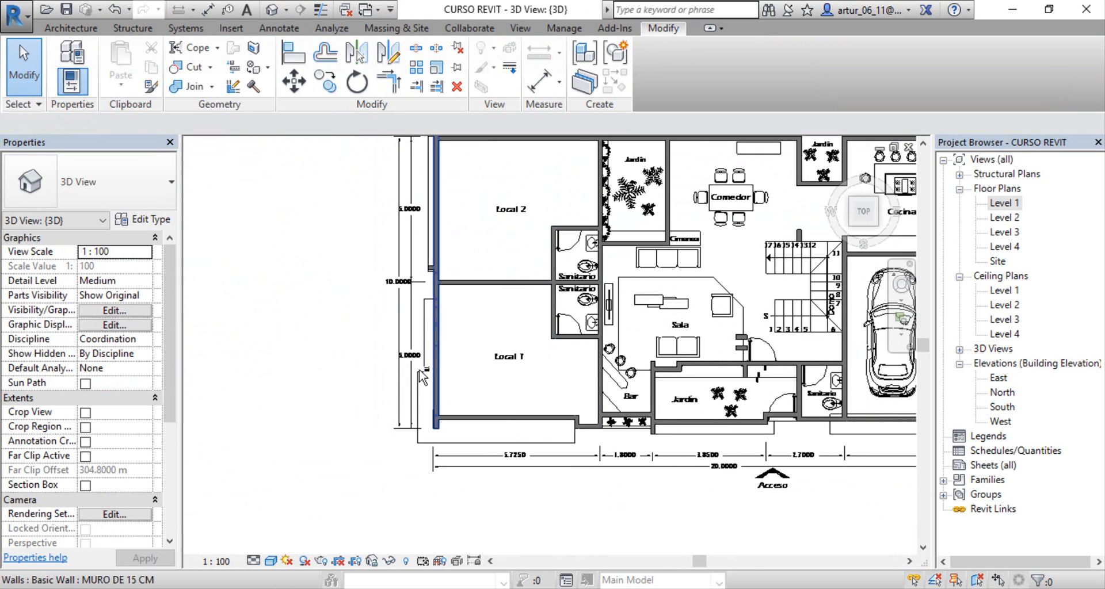
middle_click_drag(460, 387, 489, 324, "shift")
scroll(489, 324, "down", 2)
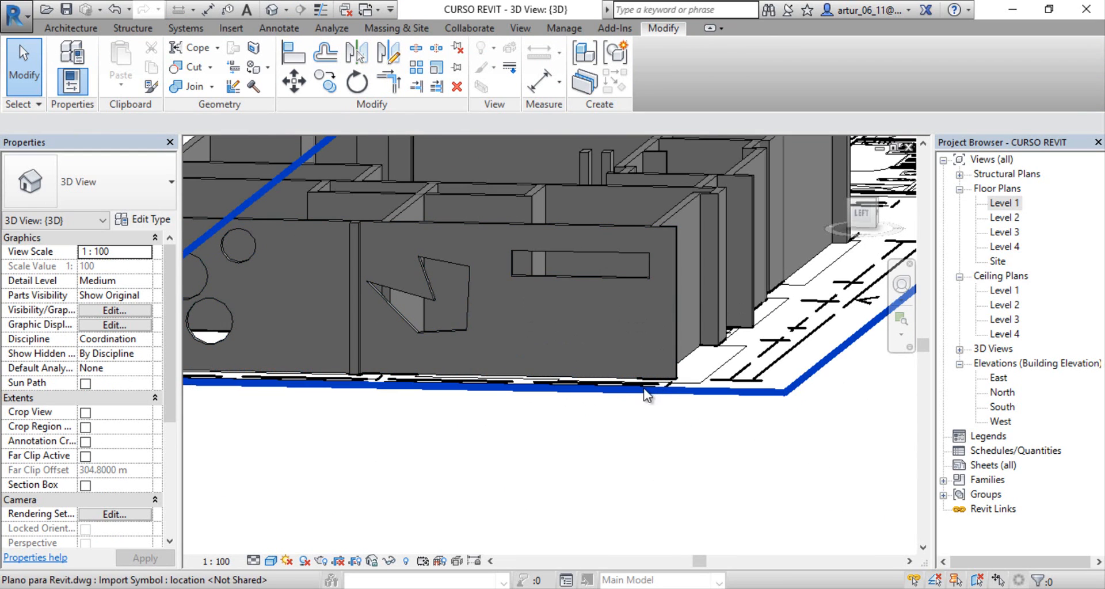
Step: Return to the Level 1 floor plan and reopen the profile sketch of the perforated wall beside Local 1 in Elevation: West
double_click(1008, 205)
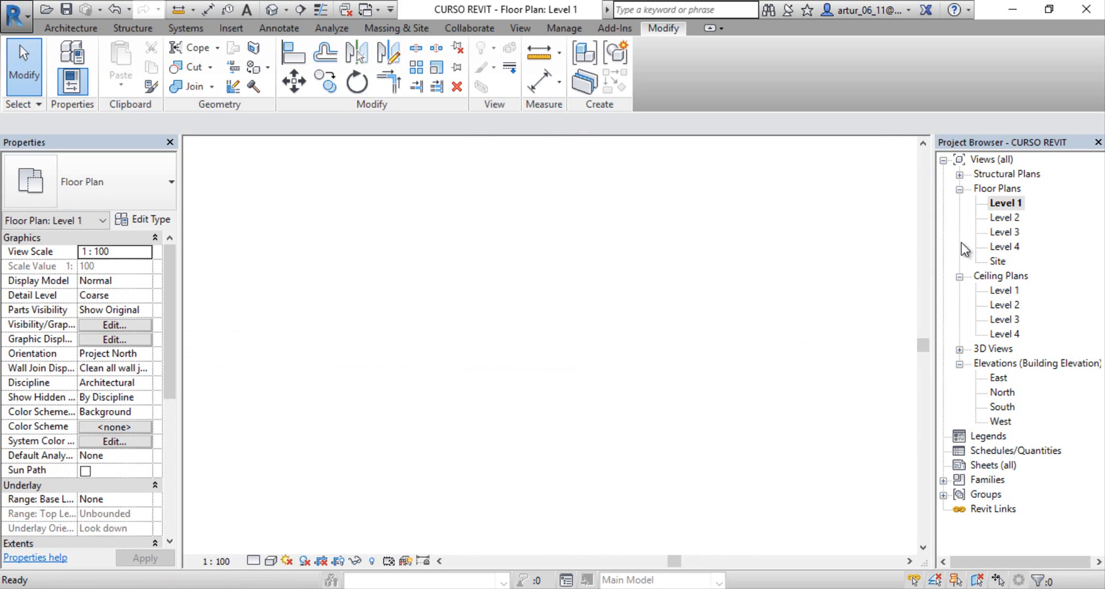
scroll(685, 322, "down", 5)
left_click(620, 340)
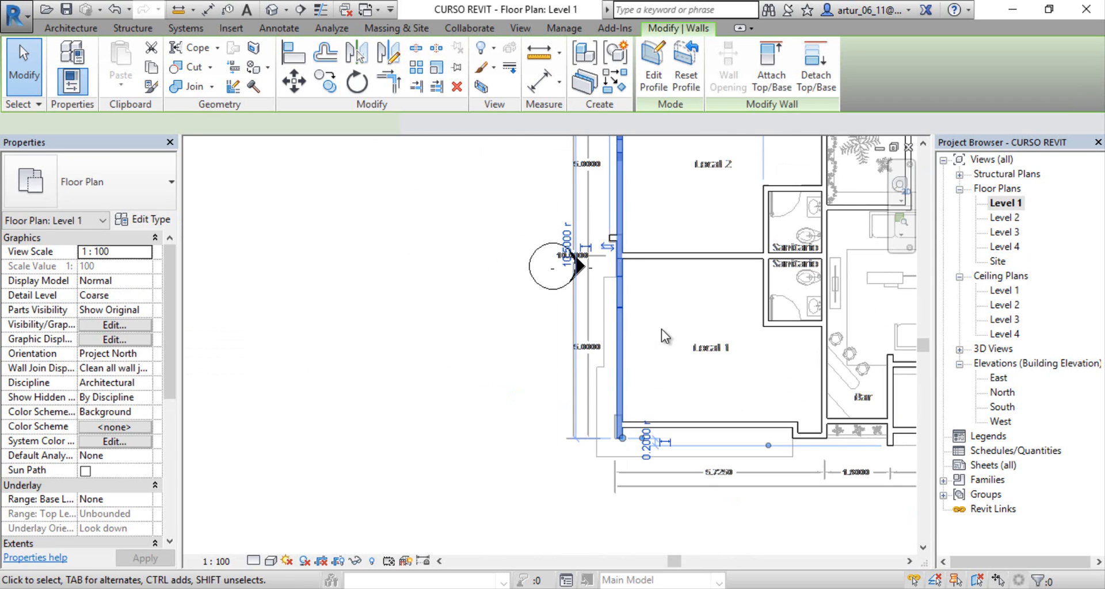
middle_click_drag(661, 329, 618, 363)
left_click(656, 79)
left_click(668, 289)
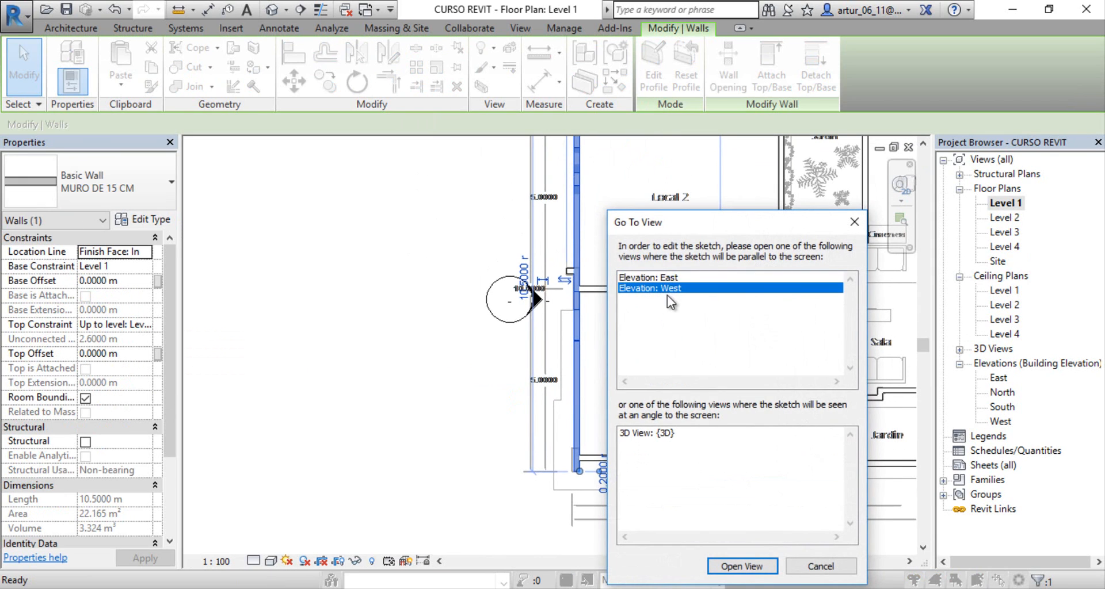
left_click(742, 568)
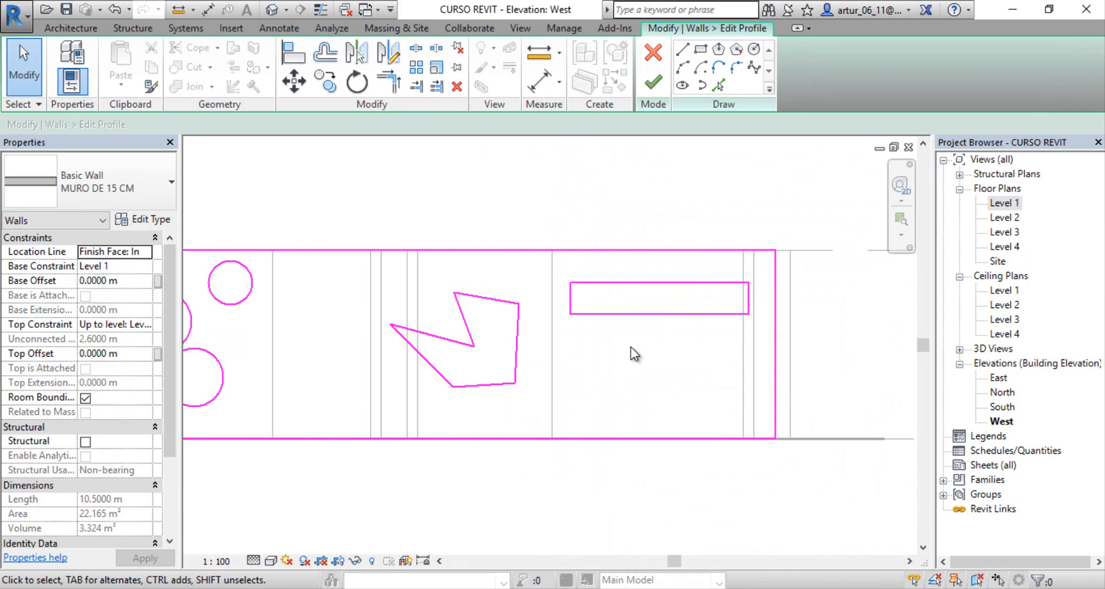
Step: Draw three lines up from the wall's base, aligned with the rectangular opening above, enclosing an area about 2.45 m wide and 1.3 m high
scroll(570, 299, "up", 3)
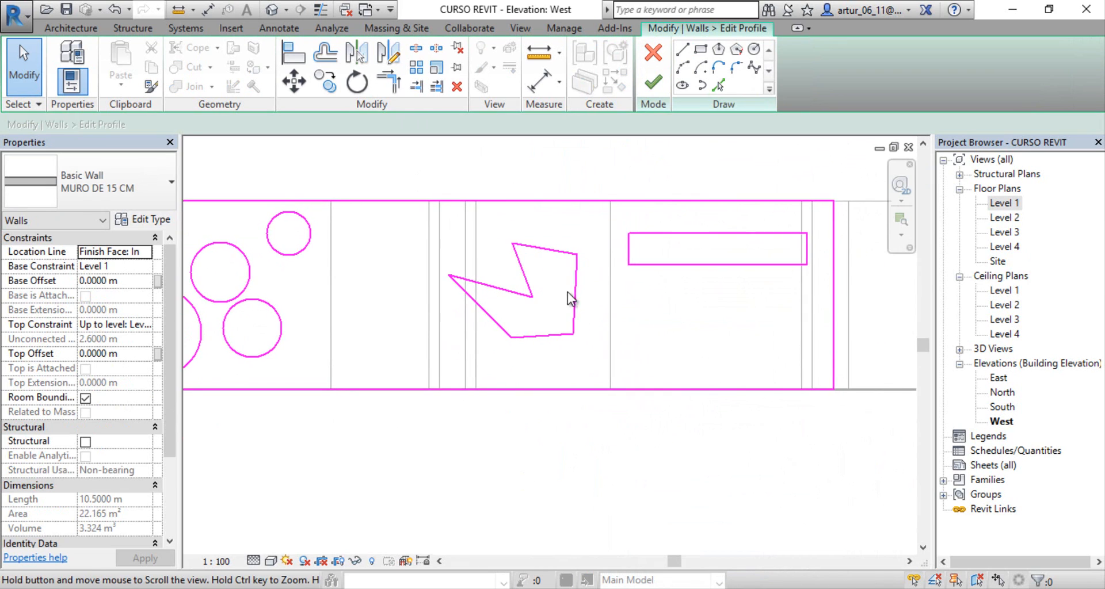
left_click(684, 60)
scroll(572, 396, "up", 1)
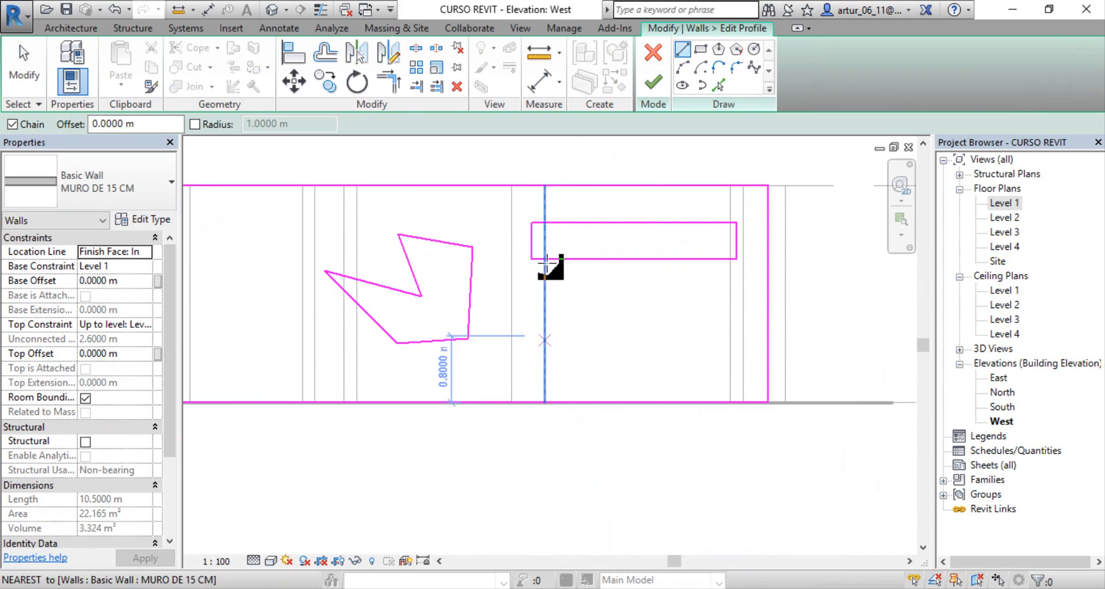
left_click(532, 403)
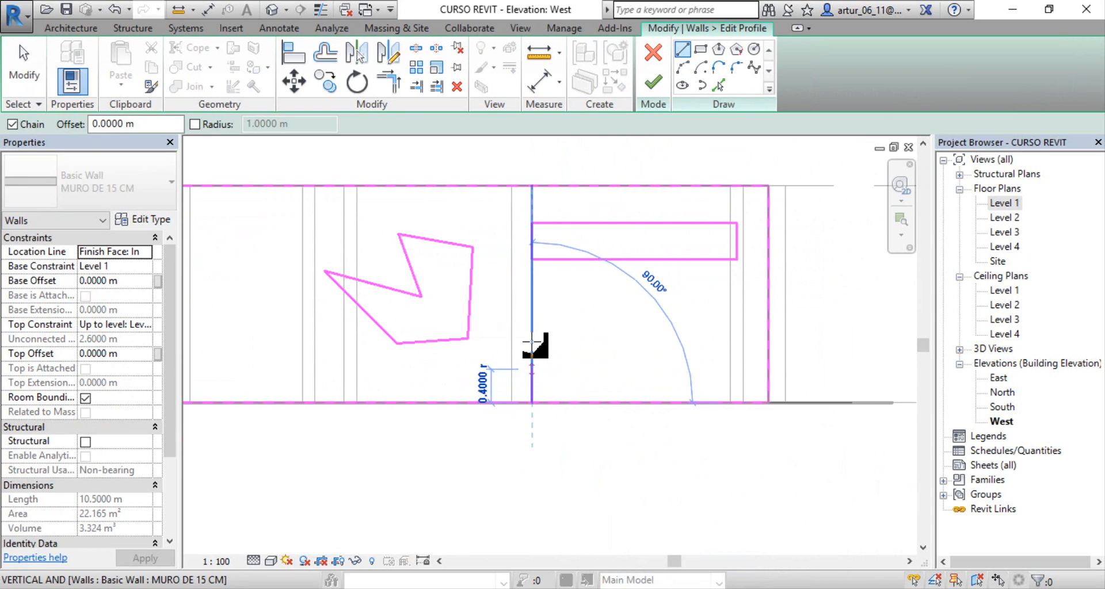
left_click(532, 294)
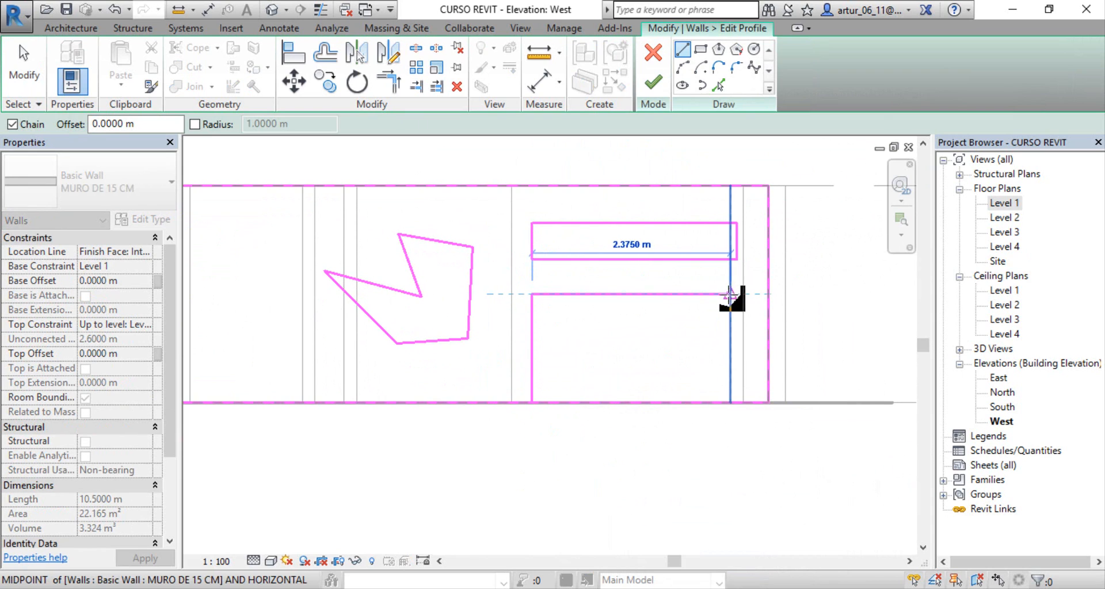
left_click(736, 294)
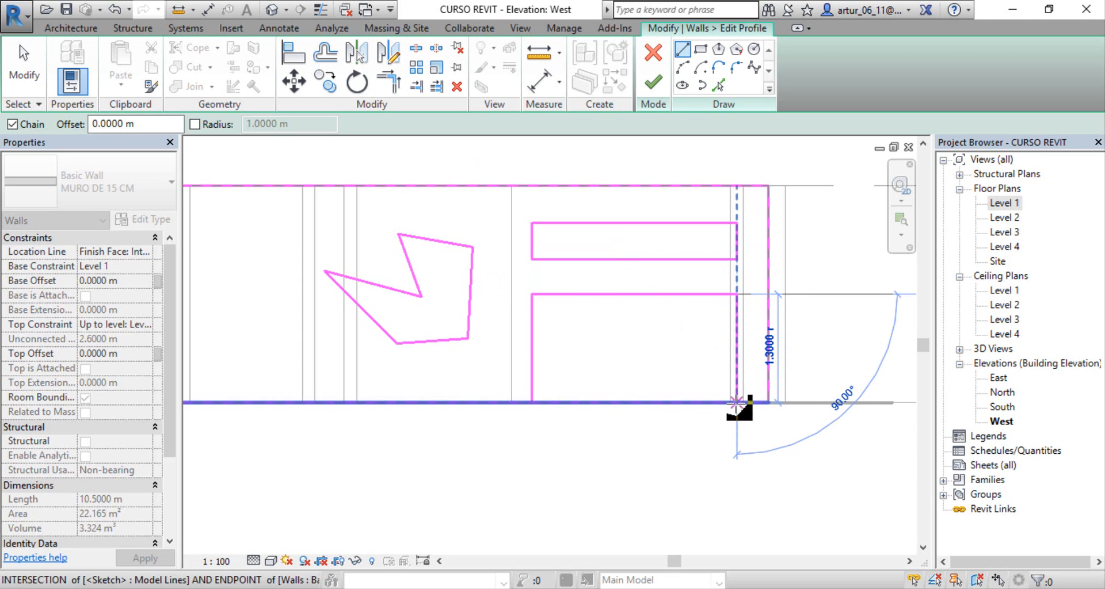
left_click(737, 403)
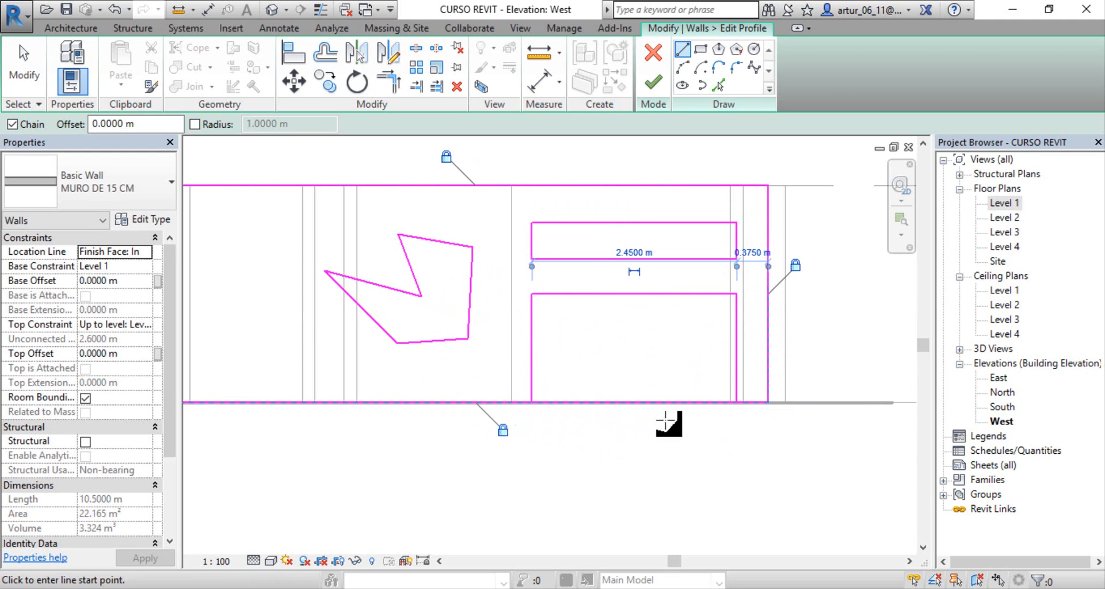
Step: Trim the wall's base line to a corner with the left side of the new base opening, unjoining the elements that cannot stay joined
scroll(599, 431, "up", 3)
middle_click_drag(608, 425, 521, 456)
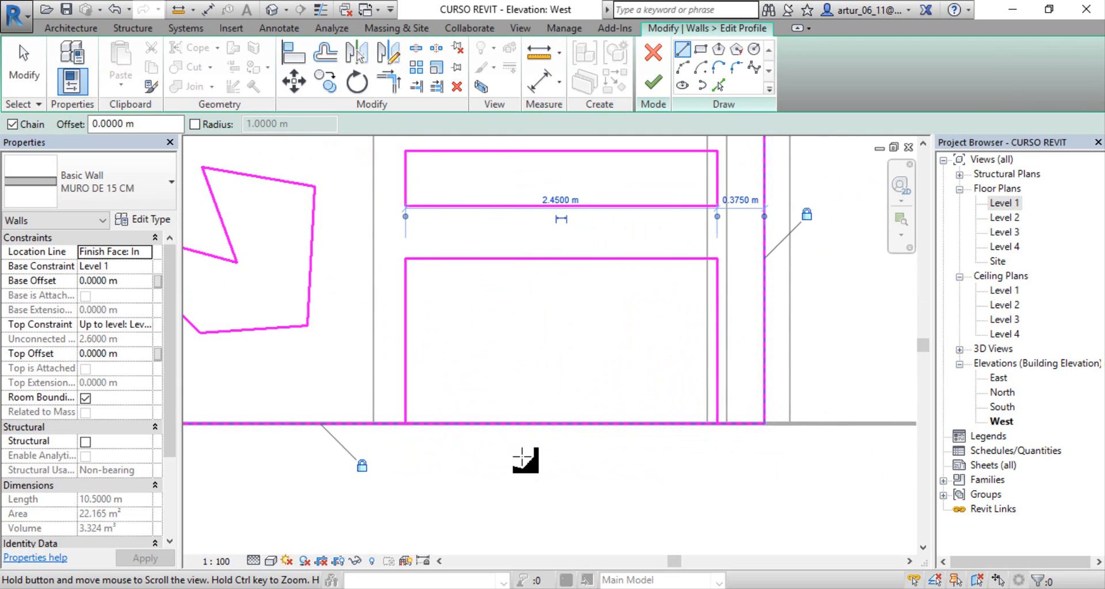
scroll(520, 454, "down", 1)
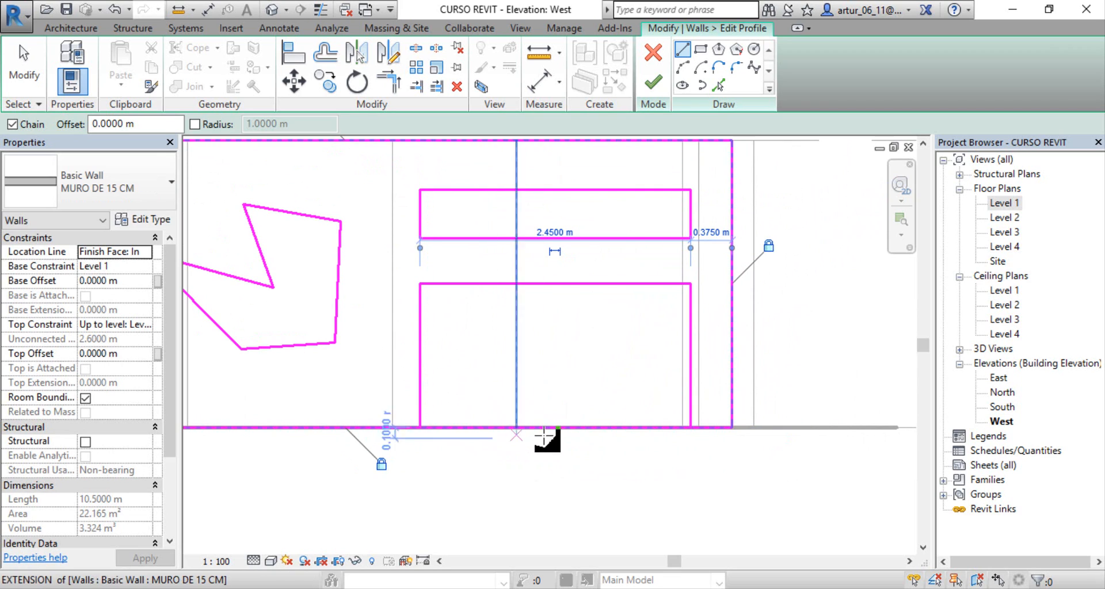
key("Escape")
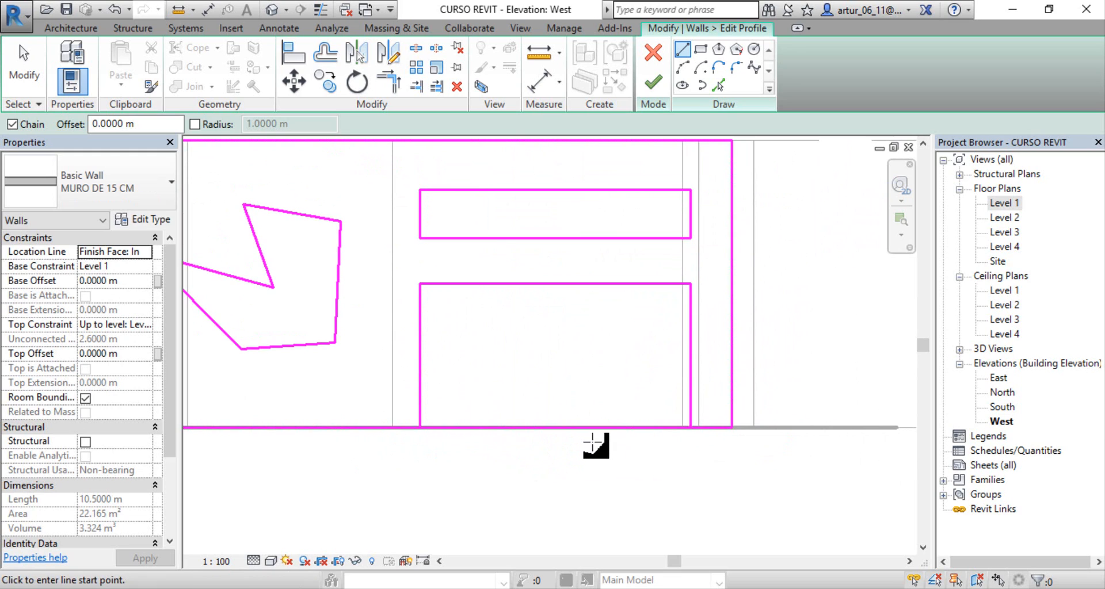
left_click(384, 84)
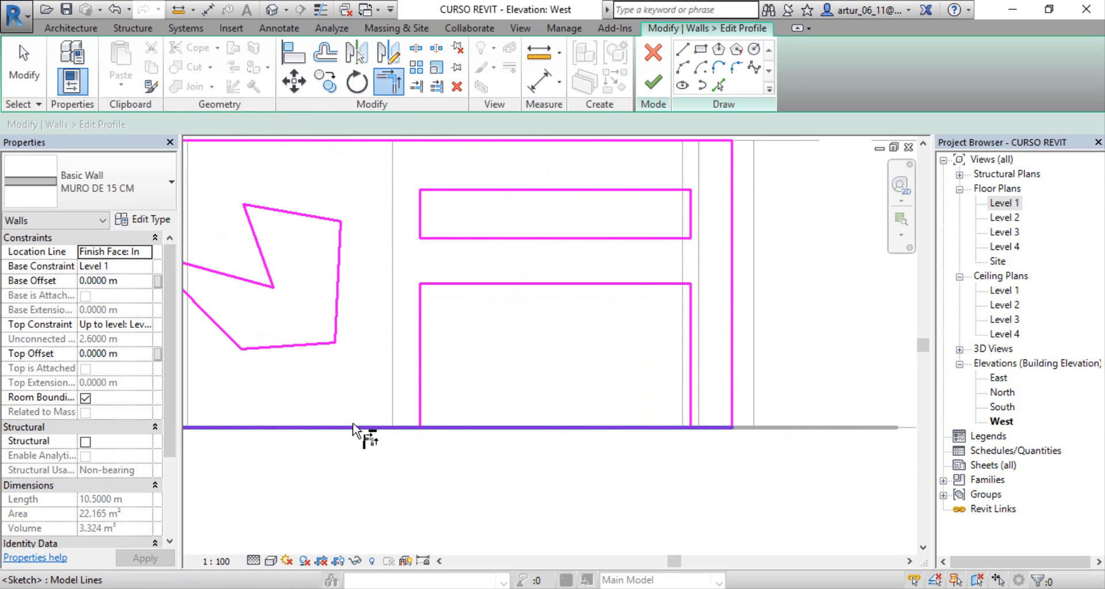
left_click(353, 429)
left_click(418, 386)
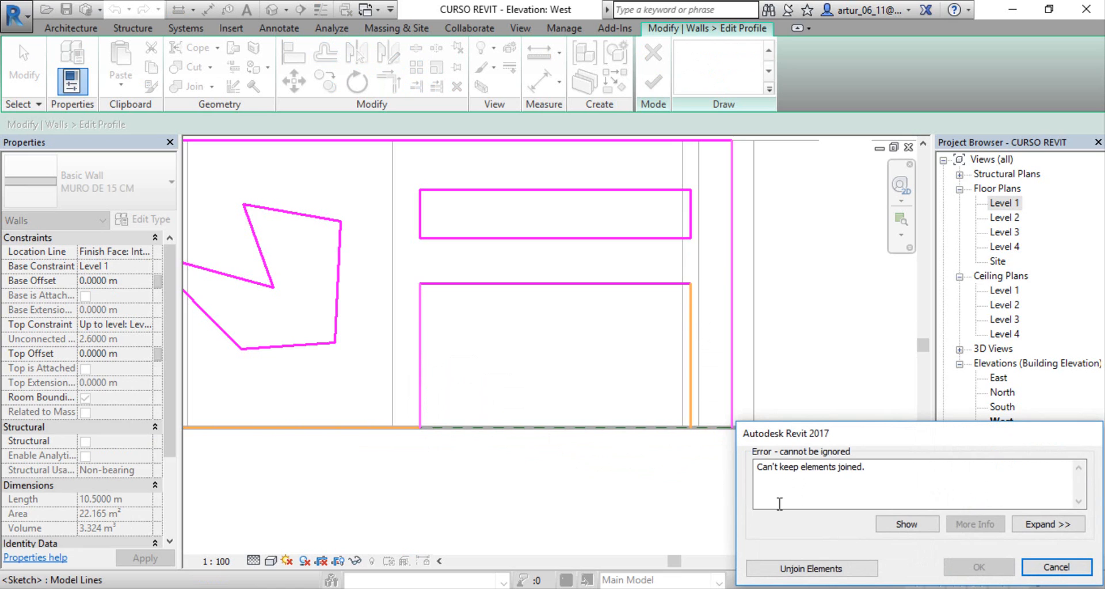
left_click(831, 574)
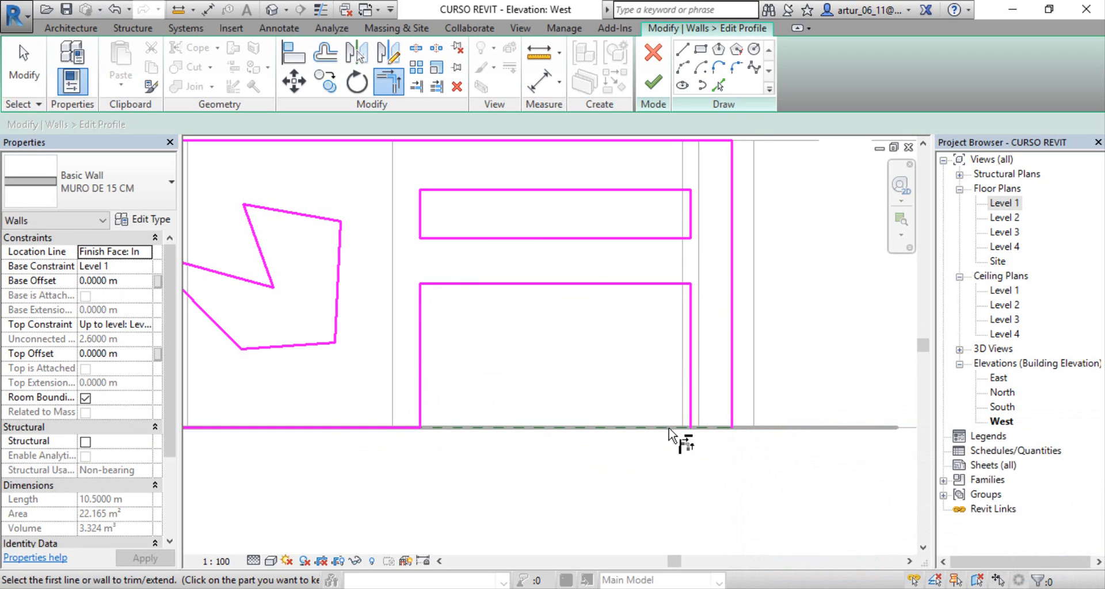
Step: Draw a base line about 0.375 m long from the opening's right side to the wall's lower-right corner and finish the profile edit
middle_click_drag(670, 436, 613, 468)
left_click(683, 50)
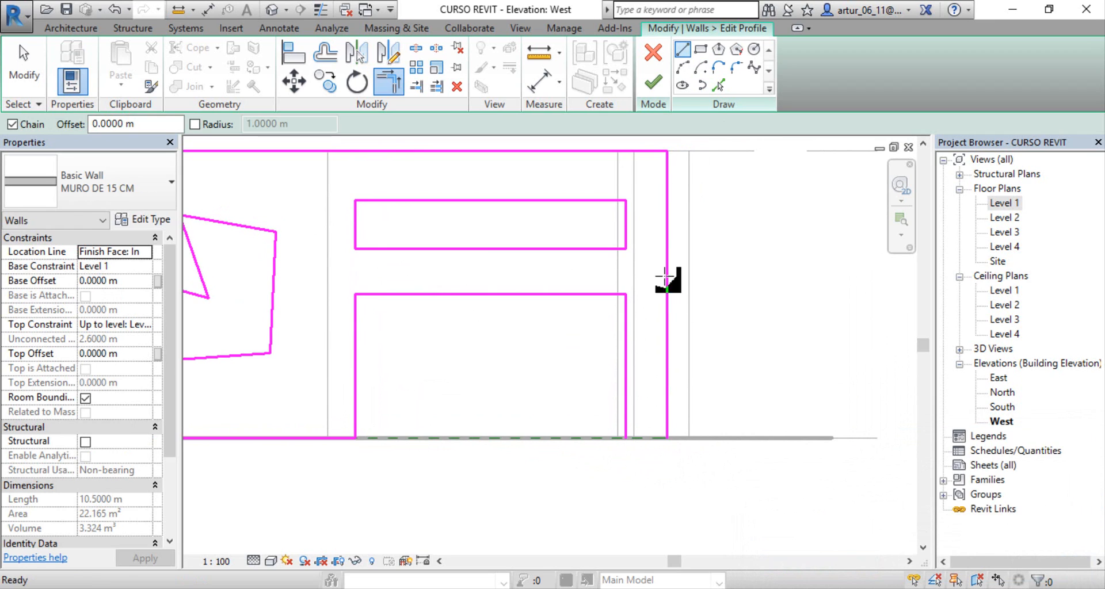
left_click(626, 437)
left_click(668, 438)
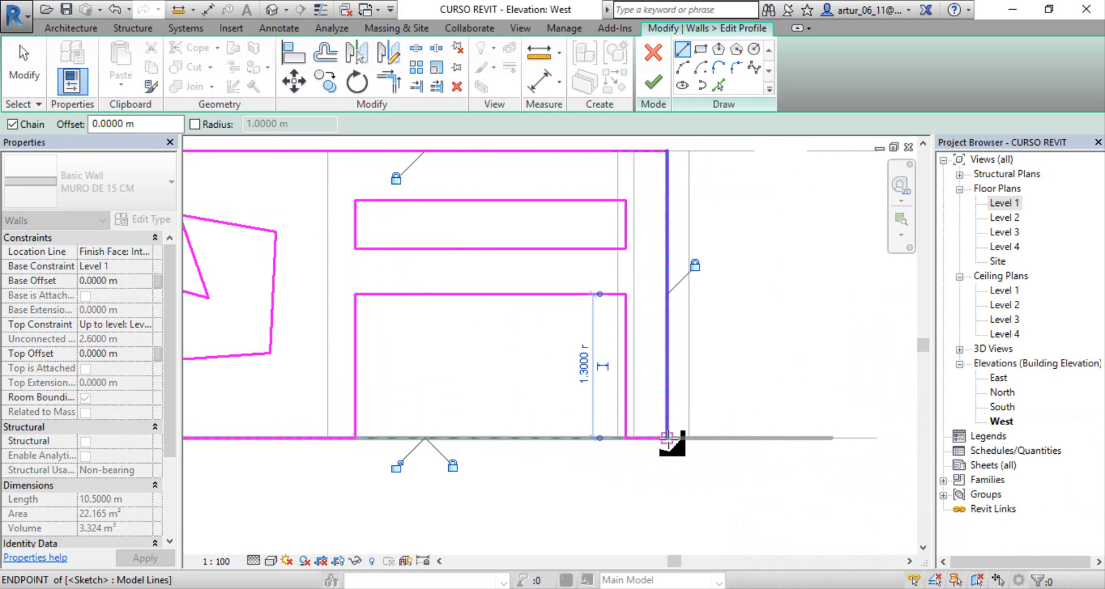
scroll(573, 441, "down", 2)
mouse_move(561, 440)
middle_mouse_down()
mouse_move(695, 437)
mouse_move(679, 454)
middle_mouse_up()
key("Escape")
scroll(656, 449, "down", 2)
key("Escape")
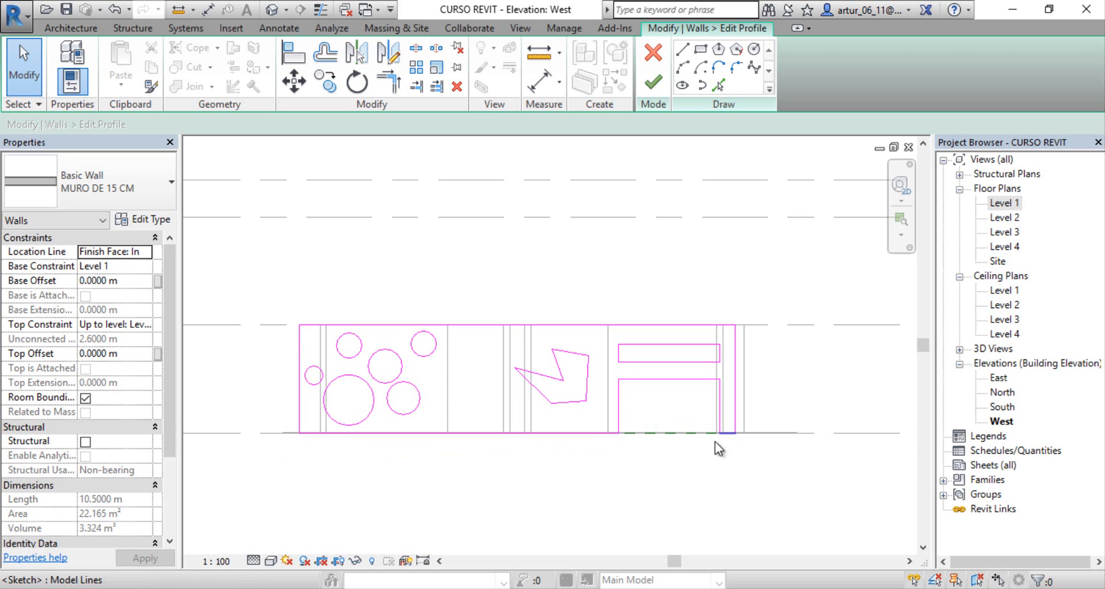
middle_click_drag(679, 461, 635, 434)
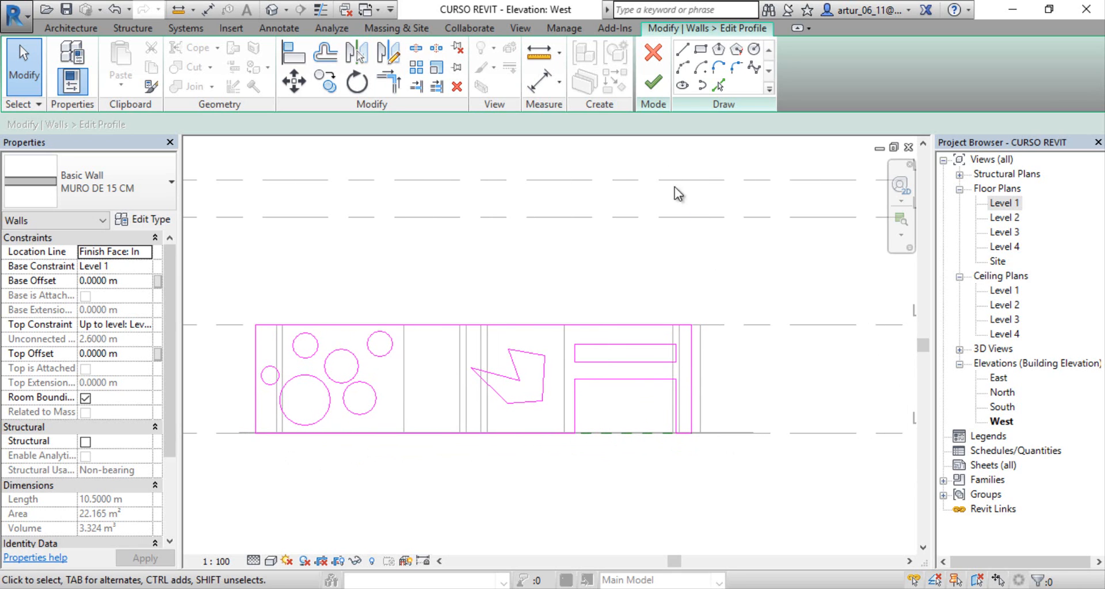
left_click(654, 84)
Step: Deselect the wall and inspect its new base opening in the 3D view from the left side, the front corner and the whole house
left_click(657, 280)
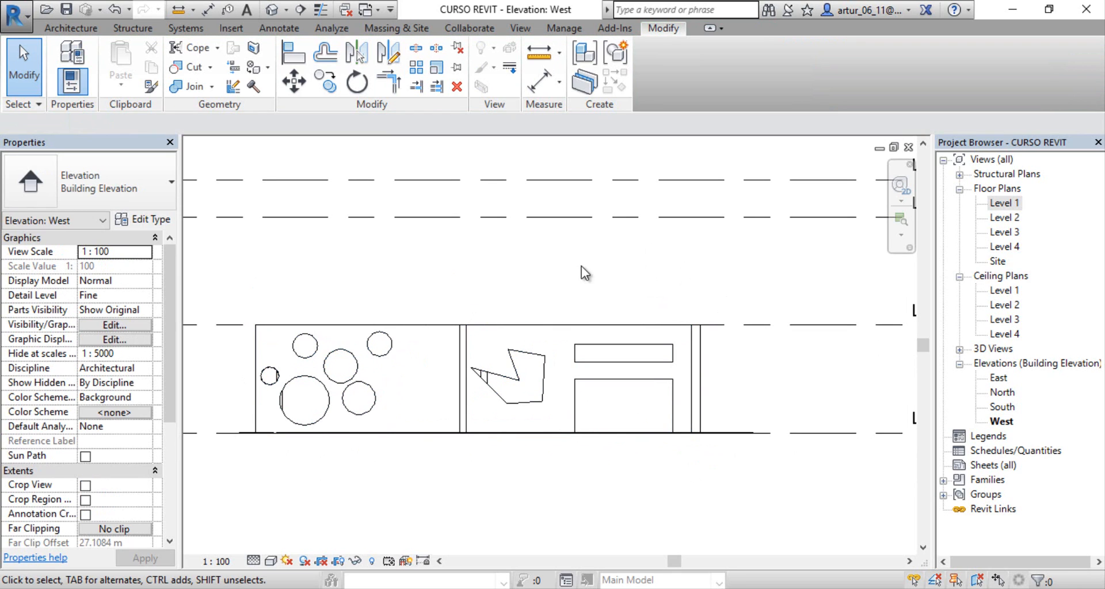
left_click(272, 10)
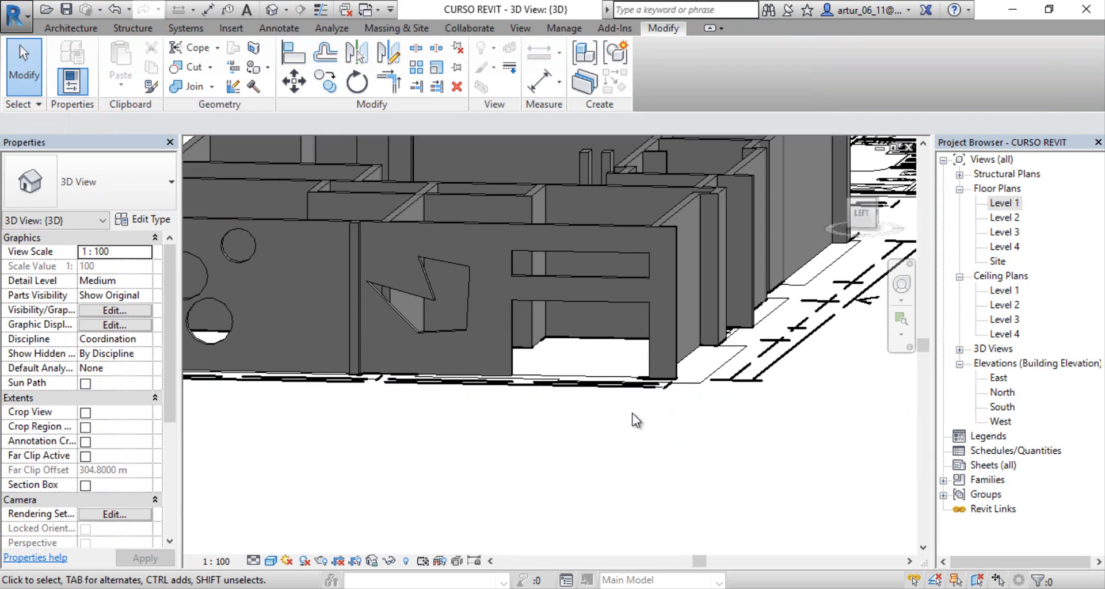
scroll(621, 403, "down", 5)
scroll(610, 389, "up", 6)
scroll(612, 389, "up", 1)
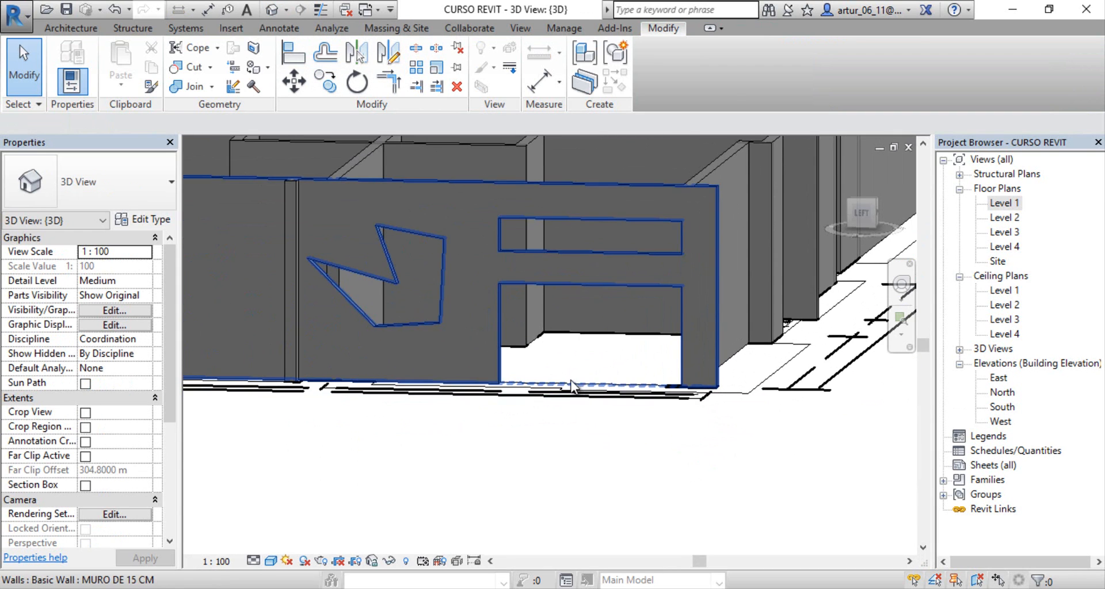
middle_click_drag(619, 351, 476, 349, "shift")
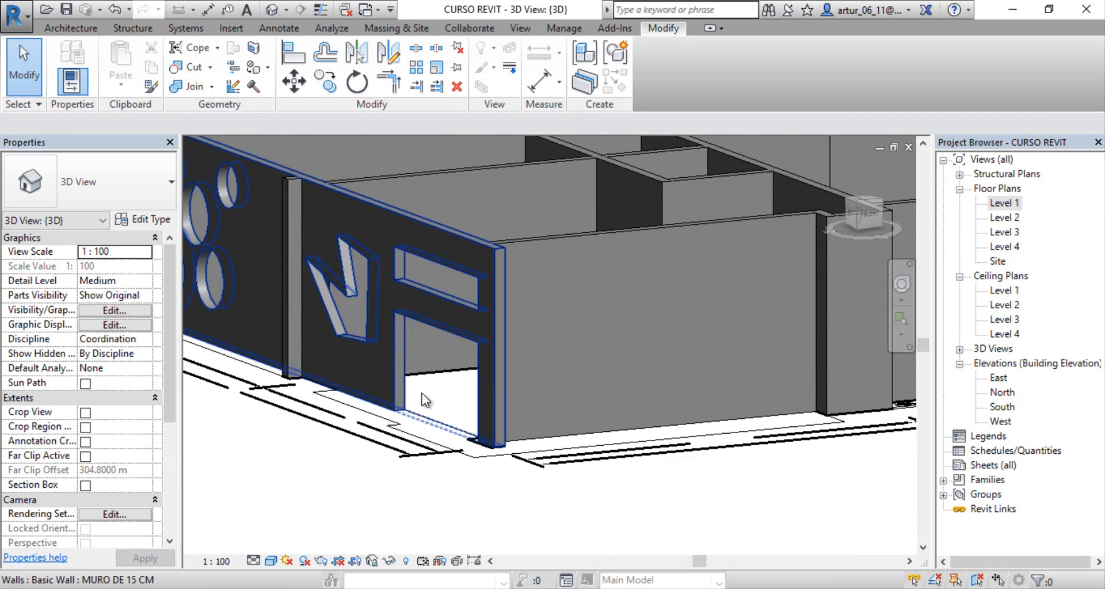
scroll(442, 406, "down", 1)
middle_click_drag(506, 398, 539, 386)
scroll(428, 388, "down", 1)
scroll(395, 385, "up", 2)
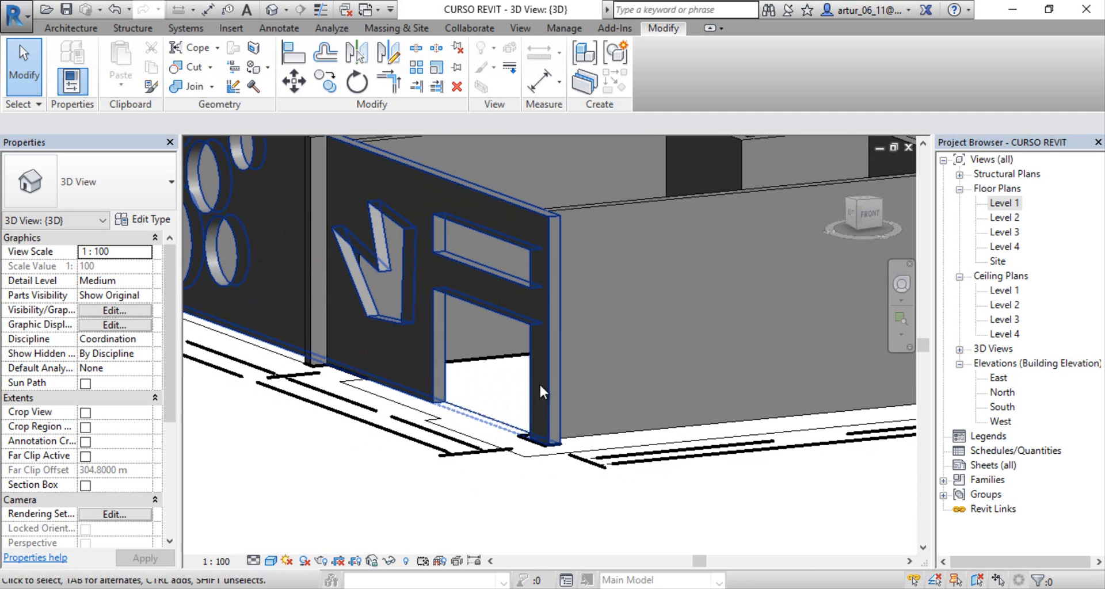
scroll(523, 406, "down", 5)
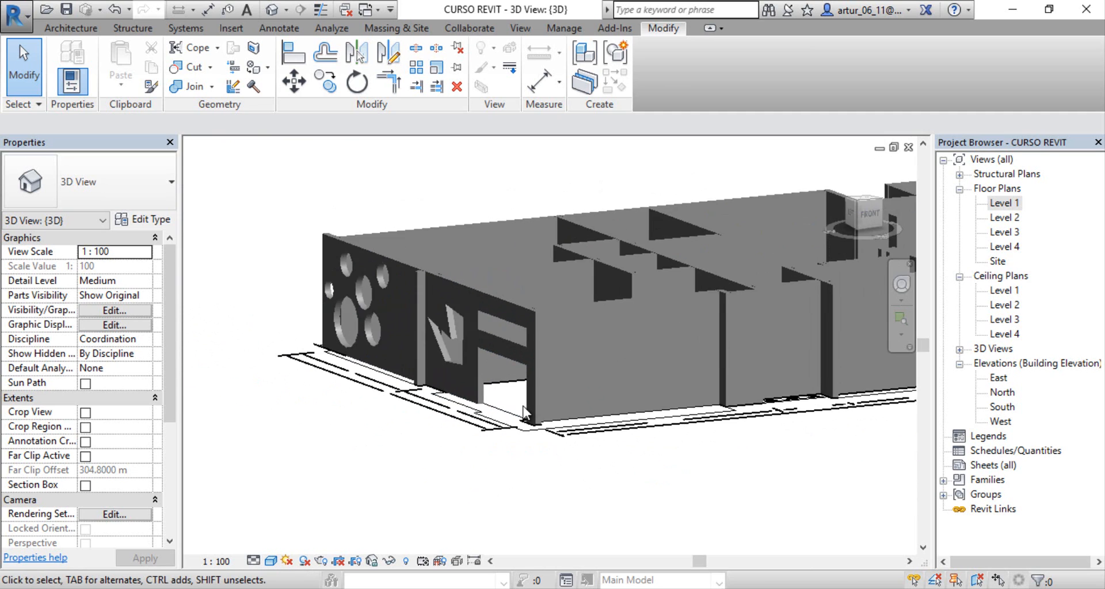
middle_click_drag(506, 346, 504, 403)
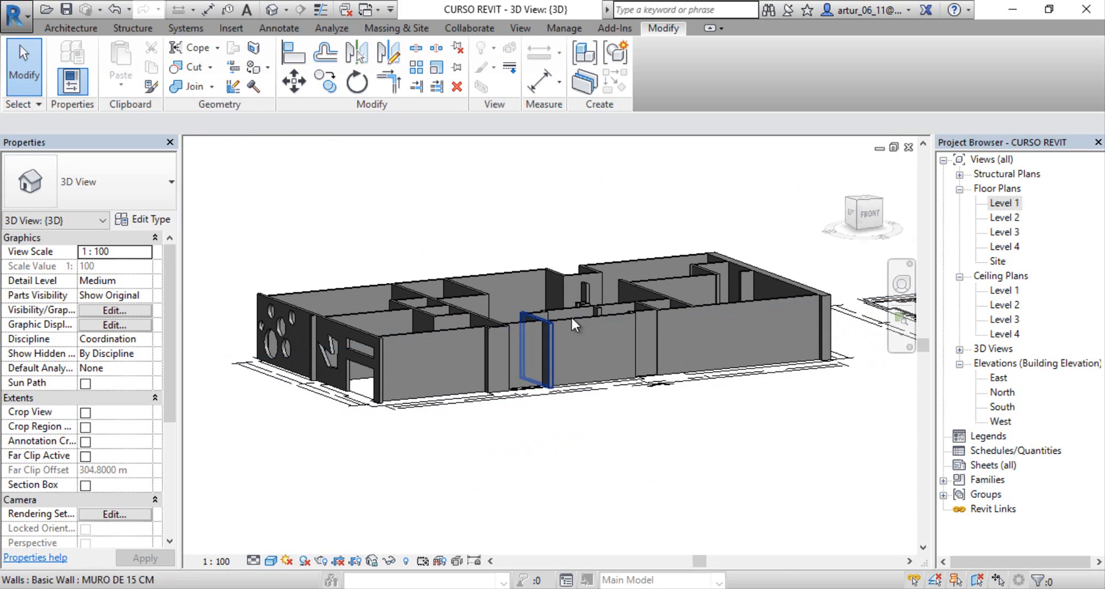
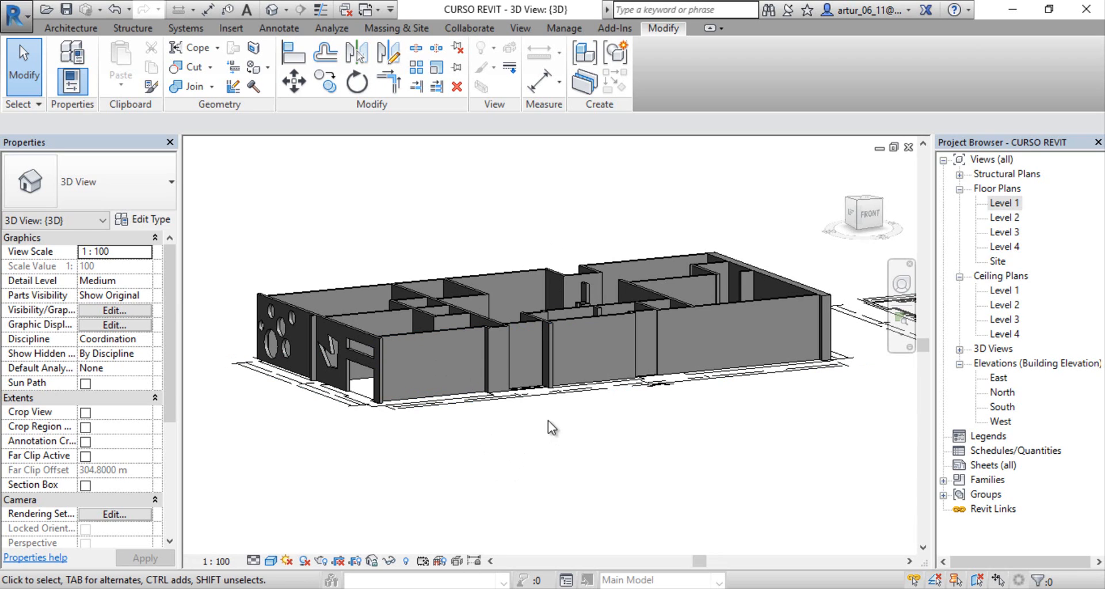
Step: Select all instances of the MURO DE 15 CM wall type visible in the 3D view and clear the selection
left_click(447, 339)
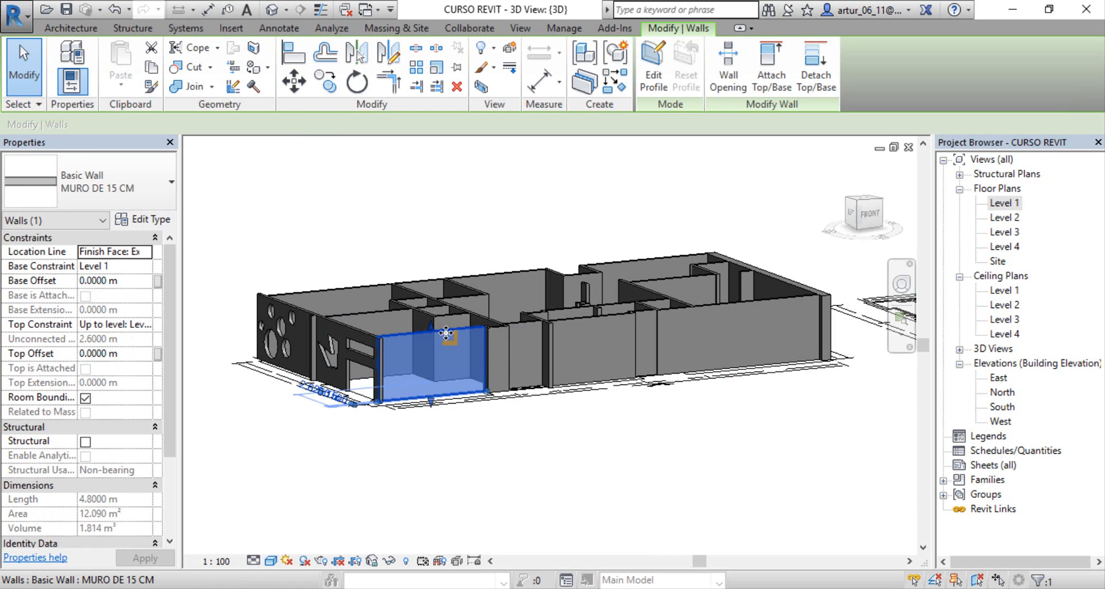
right_click(446, 333)
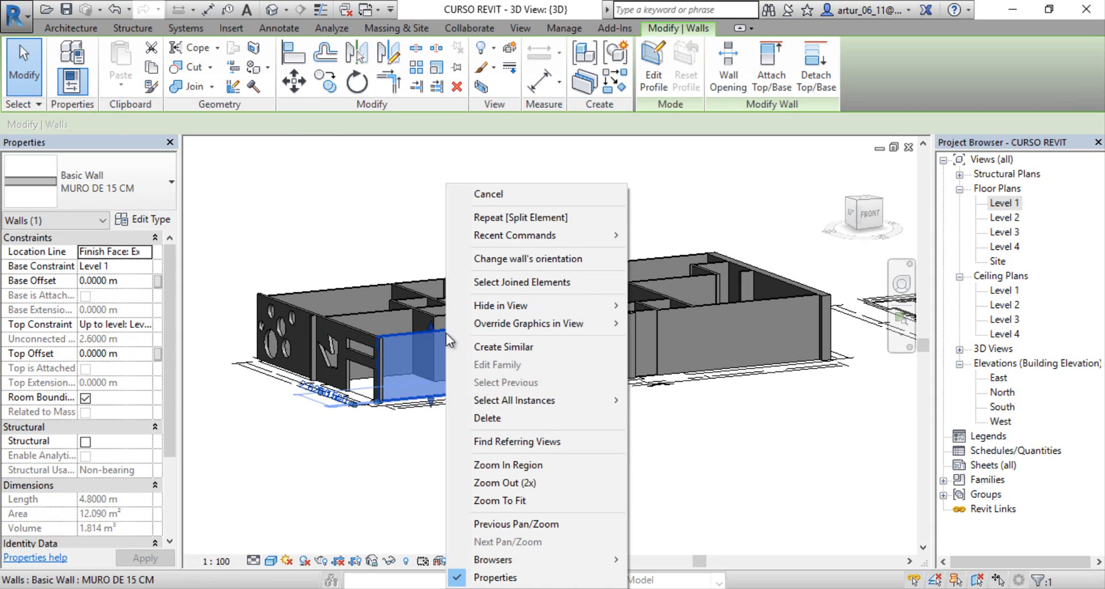
mouse_move(561, 408)
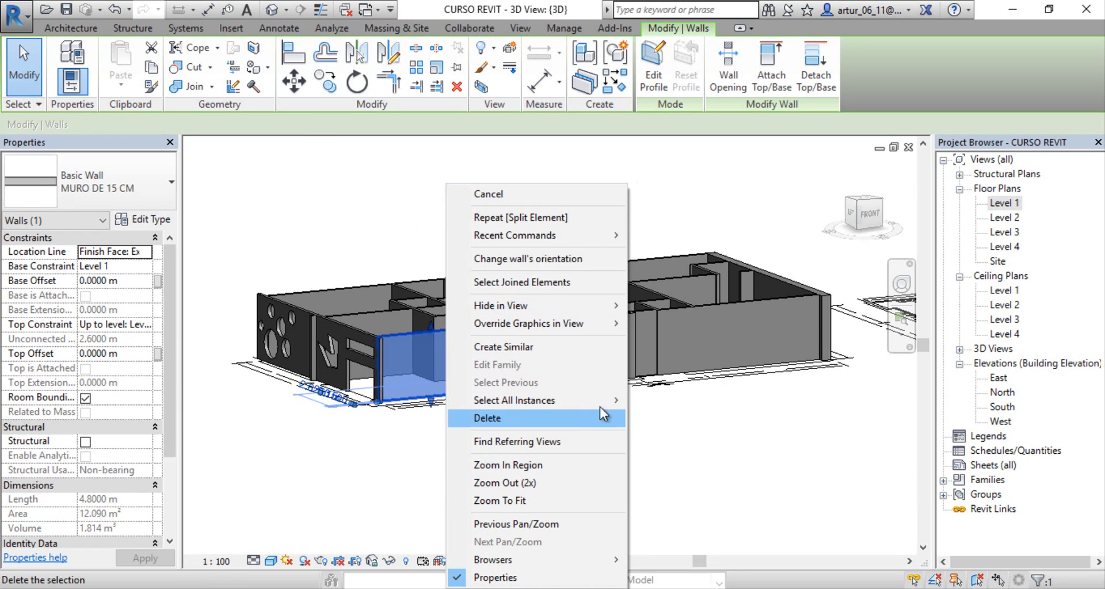
mouse_move(605, 402)
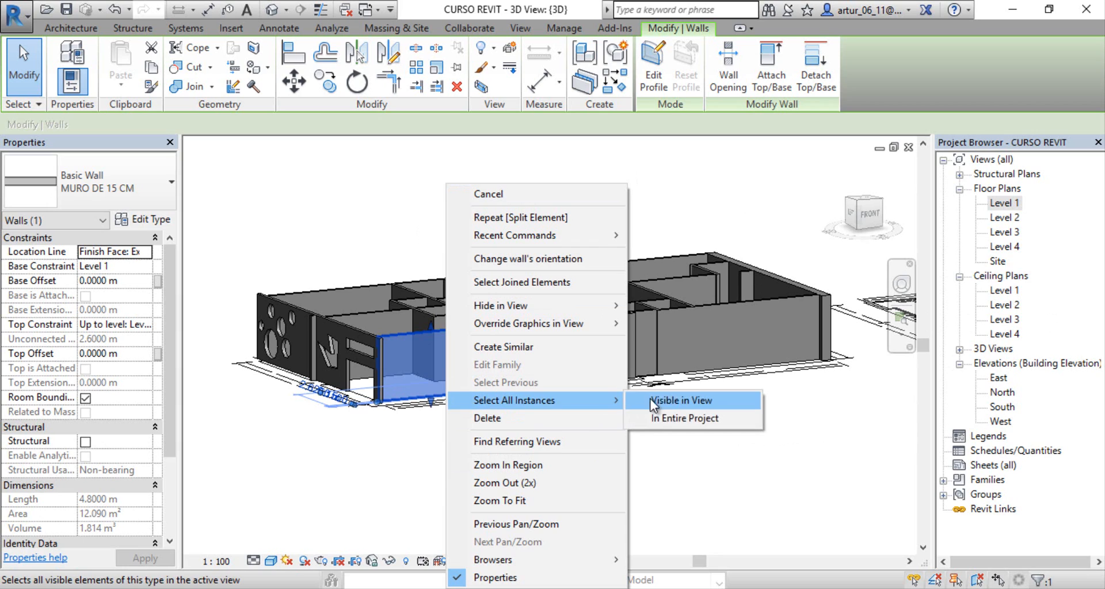
left_click(677, 400)
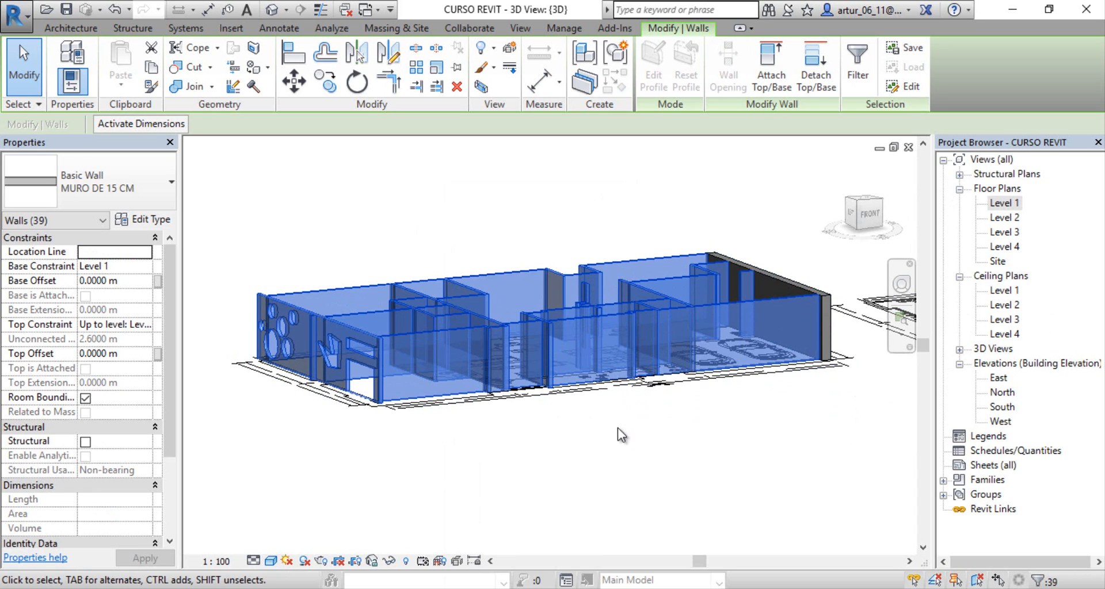
left_click(600, 432)
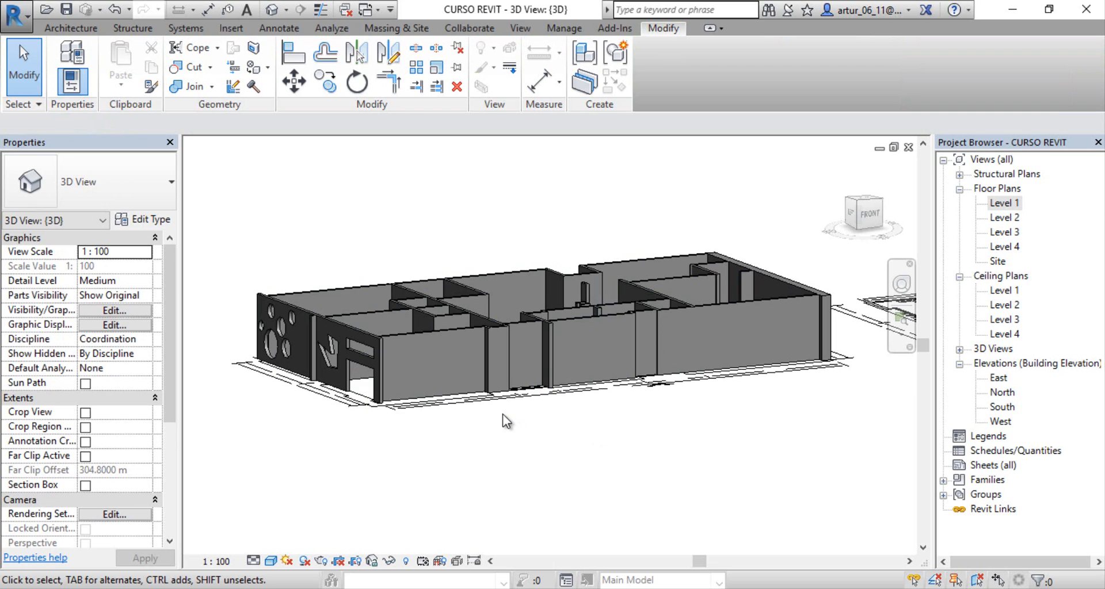
scroll(506, 422, "down", 5)
scroll(498, 416, "down", 2)
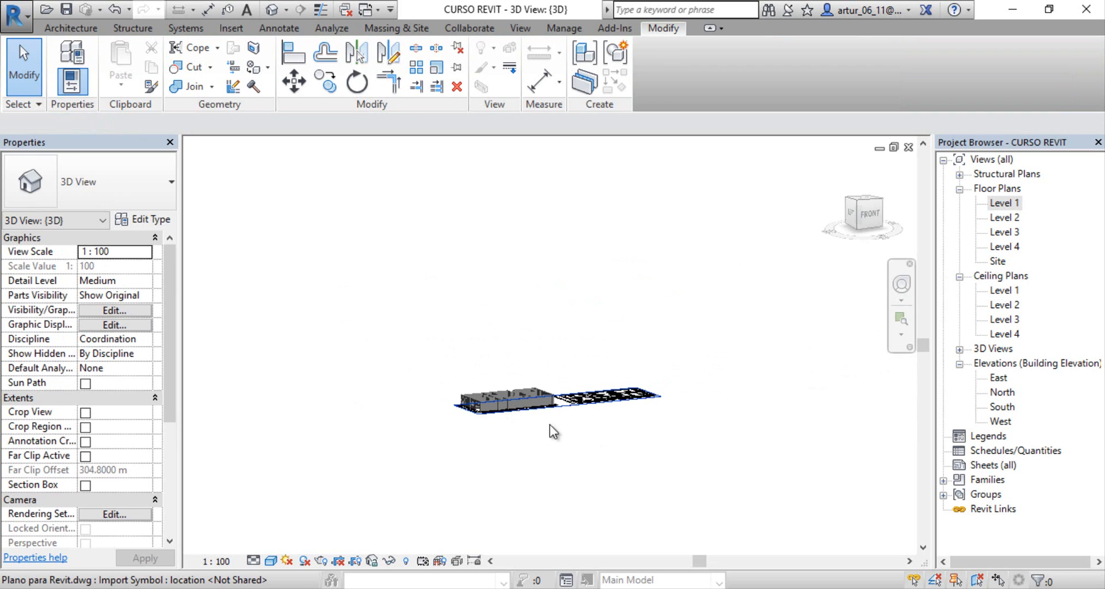
middle_click_drag(614, 431, 146, 480)
middle_click_drag(459, 380, 182, 538)
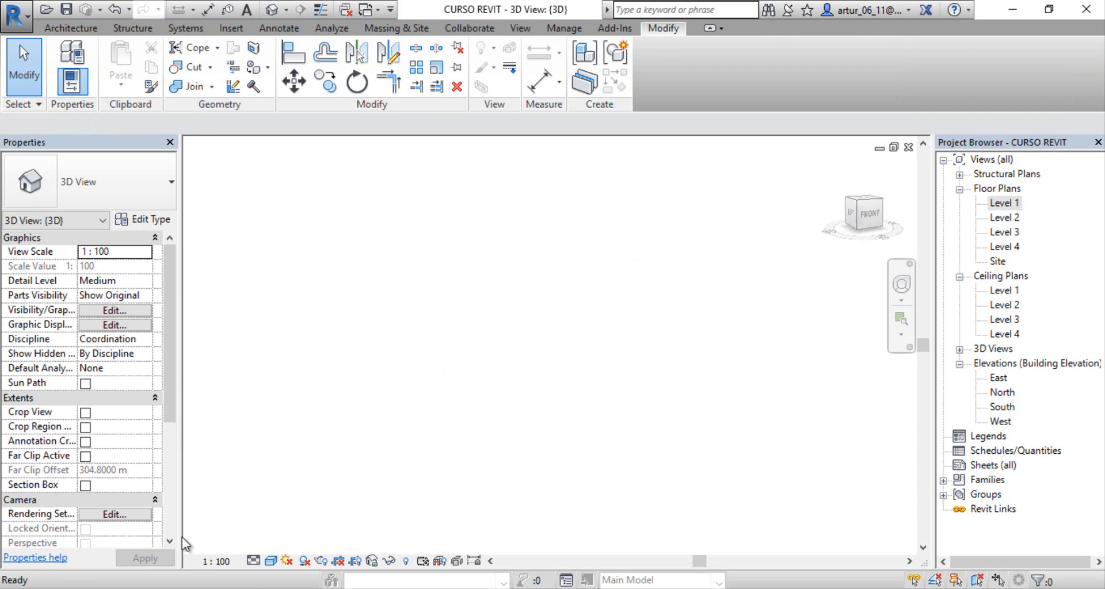
middle_click(558, 302)
middle_click(557, 301)
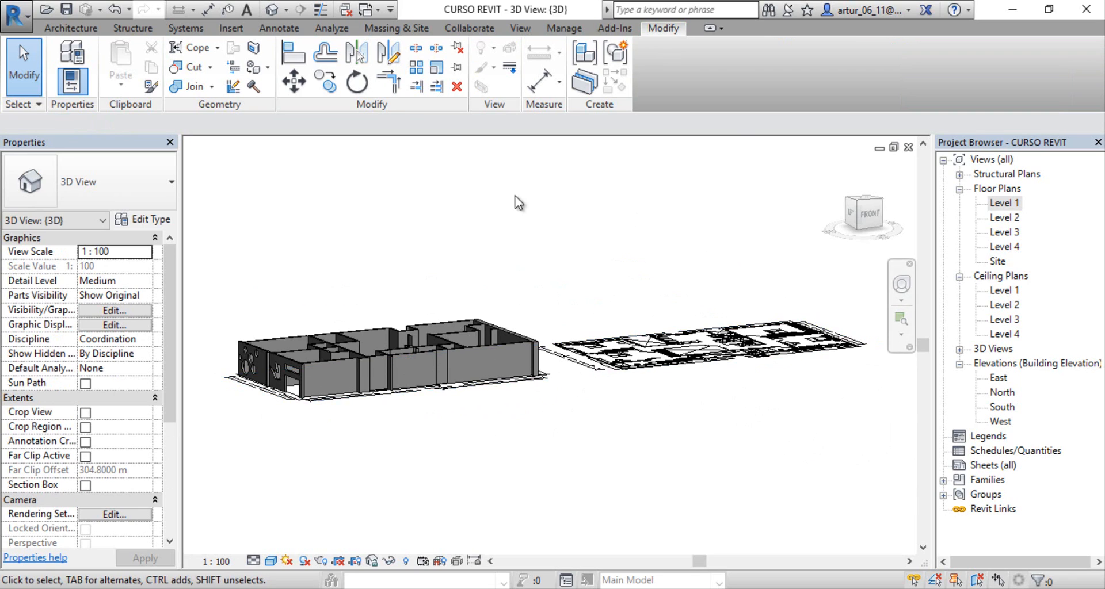
middle_click_drag(460, 409, 524, 409)
scroll(452, 395, "up", 3)
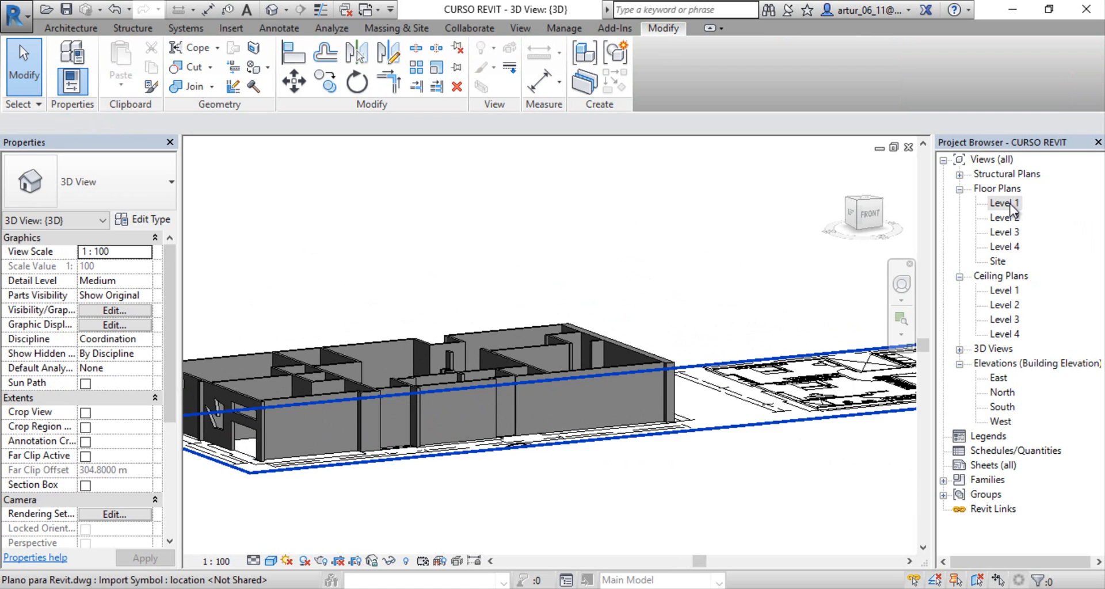
Step: Open the Level 1 floor plan and select the long wall separating Local 1, Local 2 and the bathrooms from the garden and living room
double_click(1004, 202)
middle_click_drag(687, 338, 464, 491)
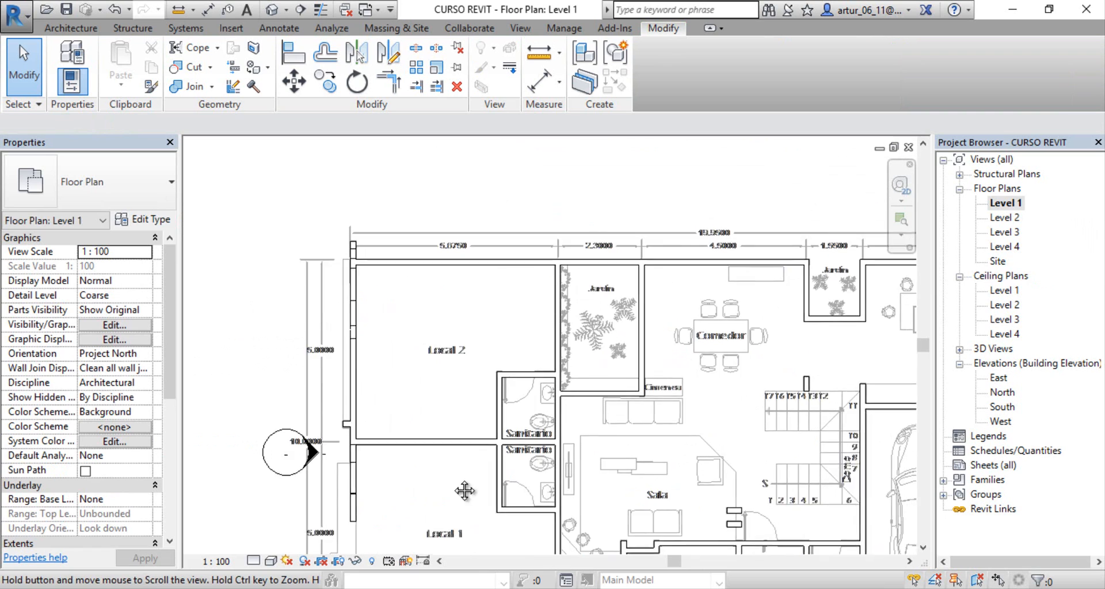
middle_click_drag(645, 385, 553, 365)
scroll(551, 366, "up", 2)
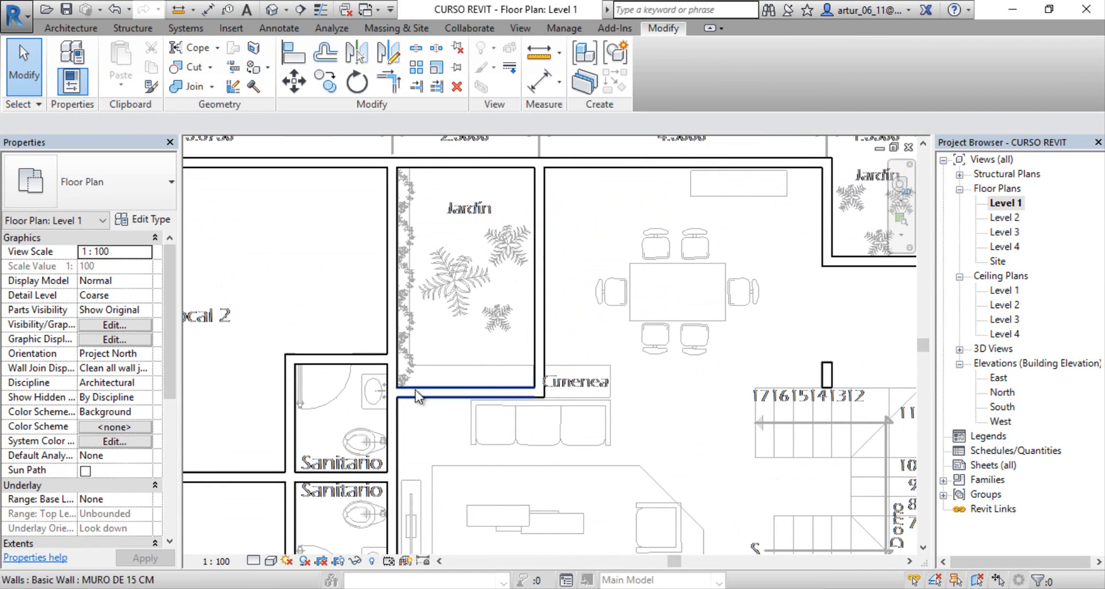
left_click(395, 253)
scroll(394, 256, "down", 3)
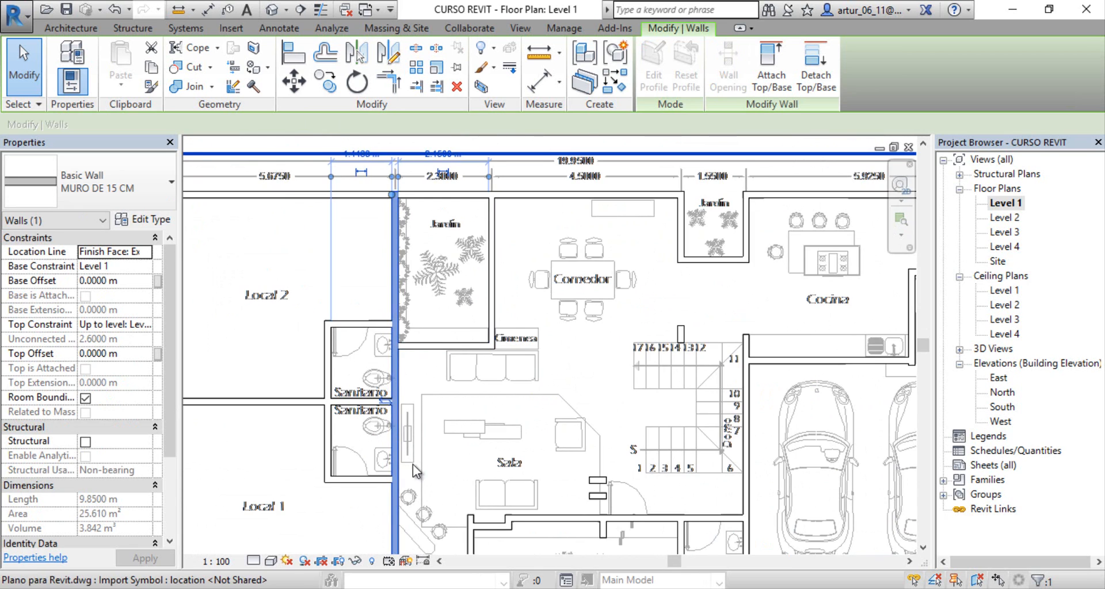
middle_click_drag(387, 544, 444, 542)
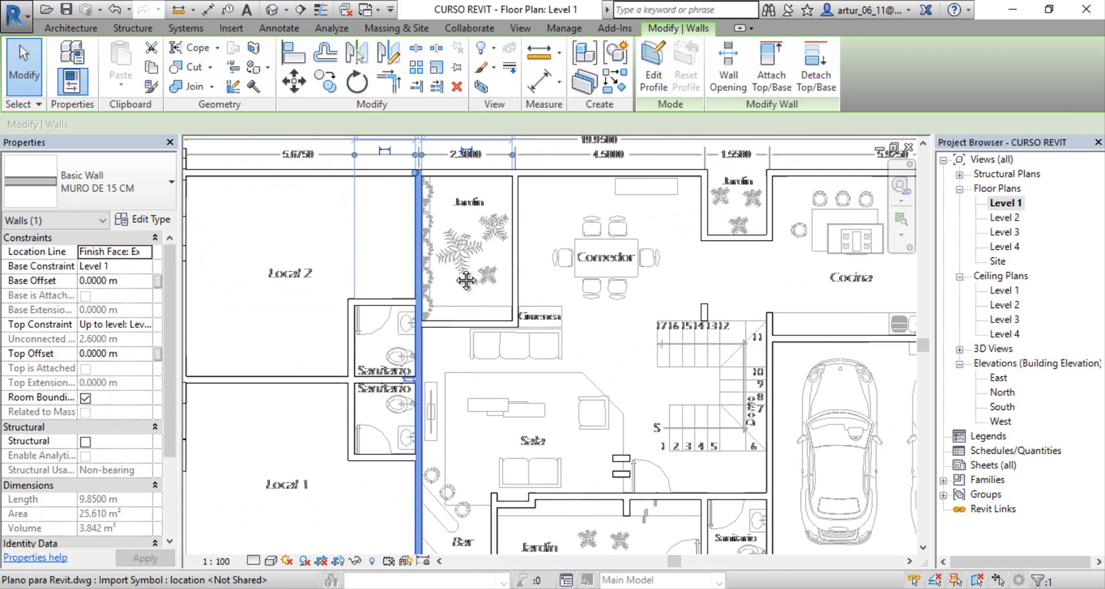
scroll(433, 335, "up", 3)
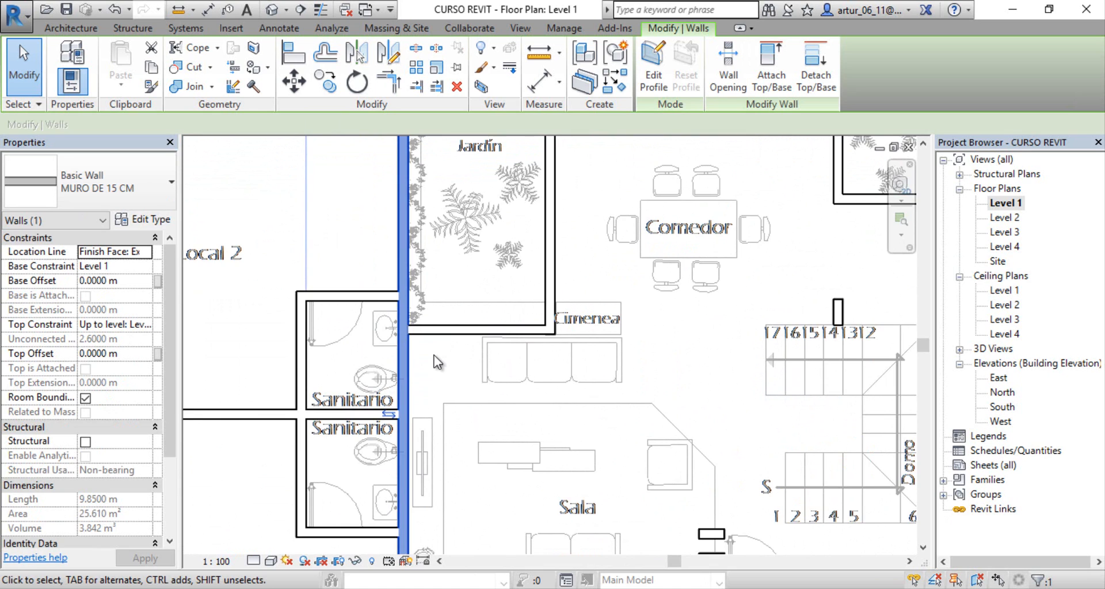
scroll(433, 355, "down", 2)
middle_click_drag(433, 354, 467, 367)
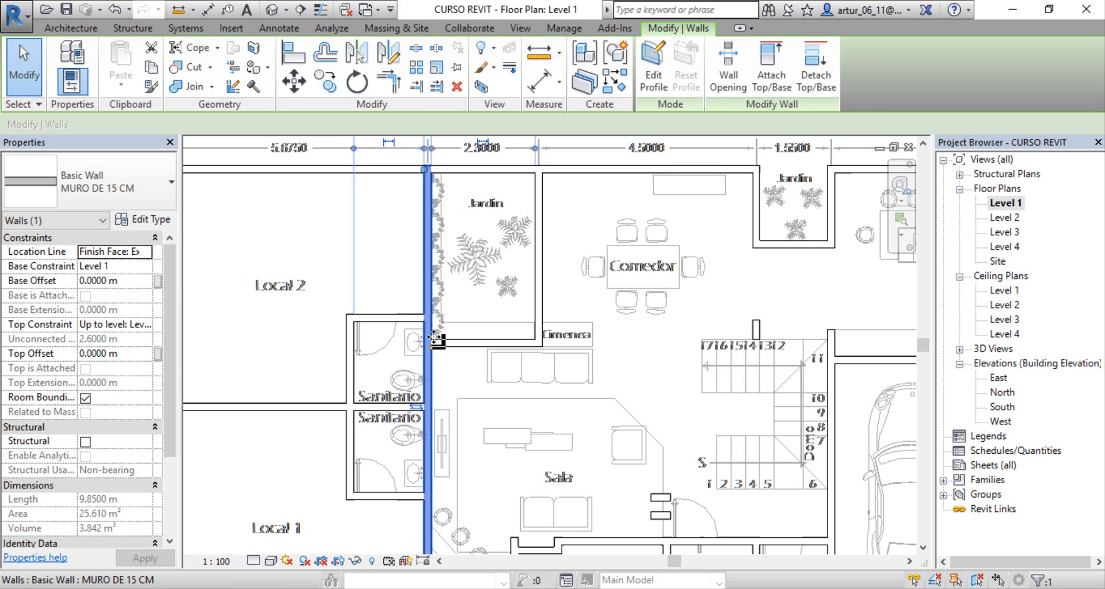
scroll(481, 346, "down", 1)
middle_click_drag(483, 337, 482, 360)
scroll(430, 345, "up", 3)
scroll(479, 368, "down", 1)
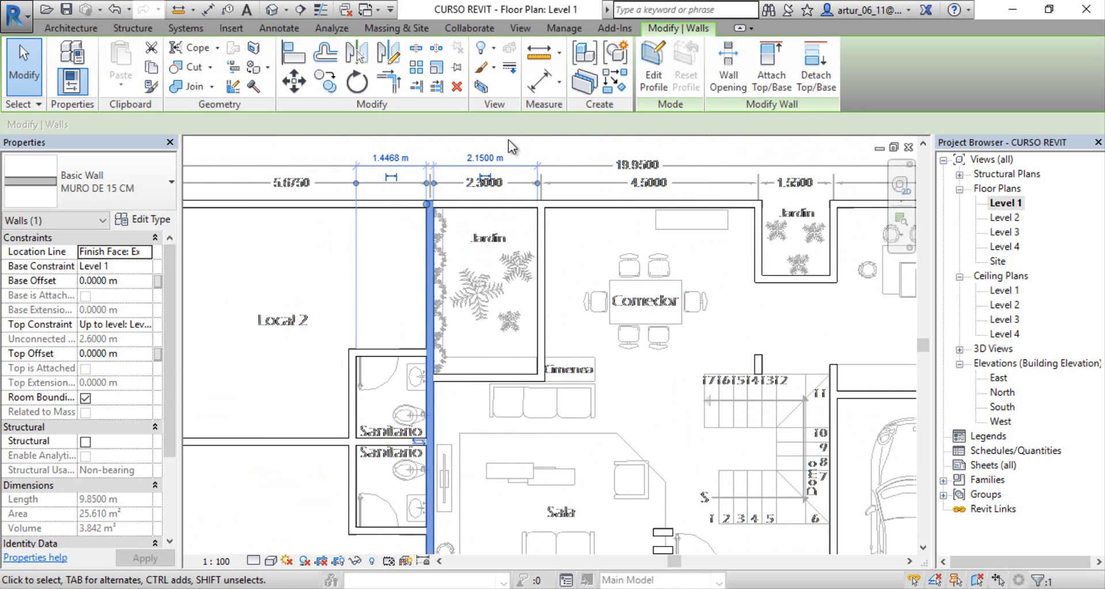
Step: Split the long wall in the 3D view where it meets the garden wall beside the living room, without deleting the inner segment
left_click(418, 50)
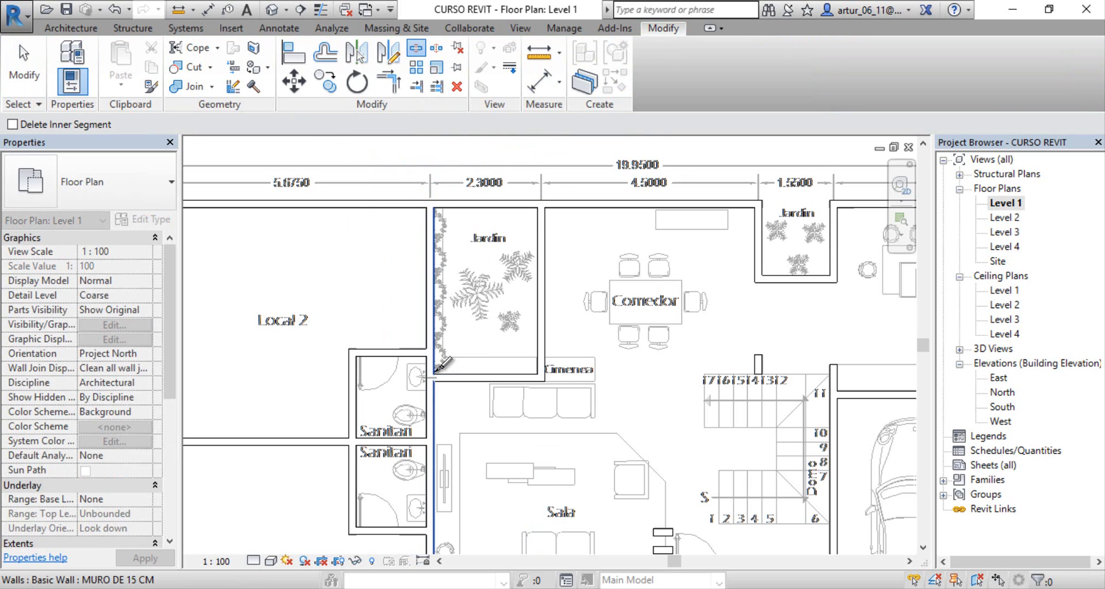
scroll(442, 366, "up", 3)
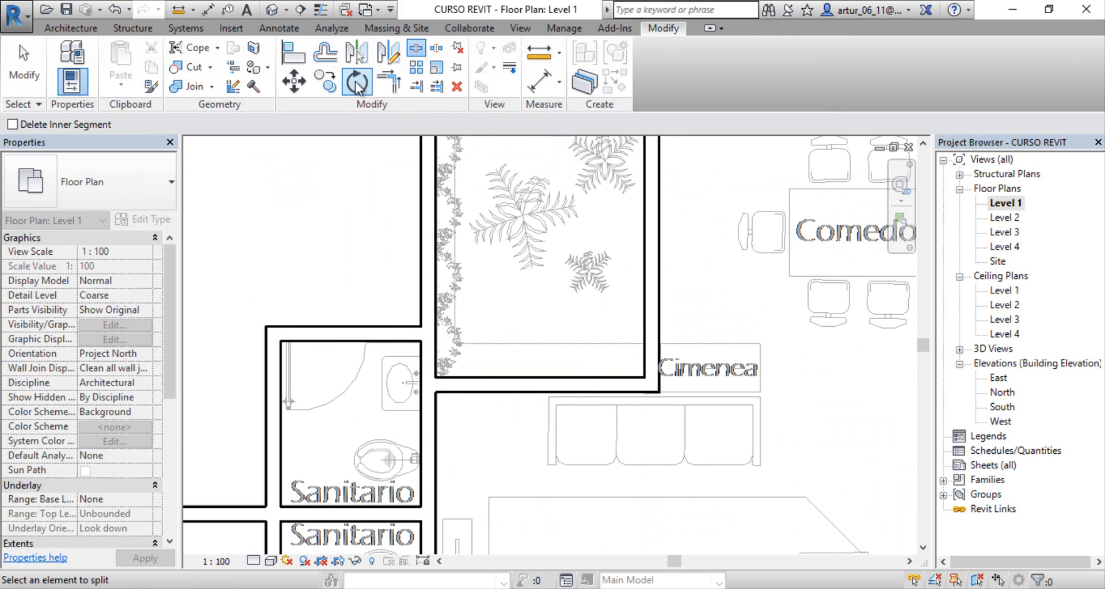
left_click(271, 10)
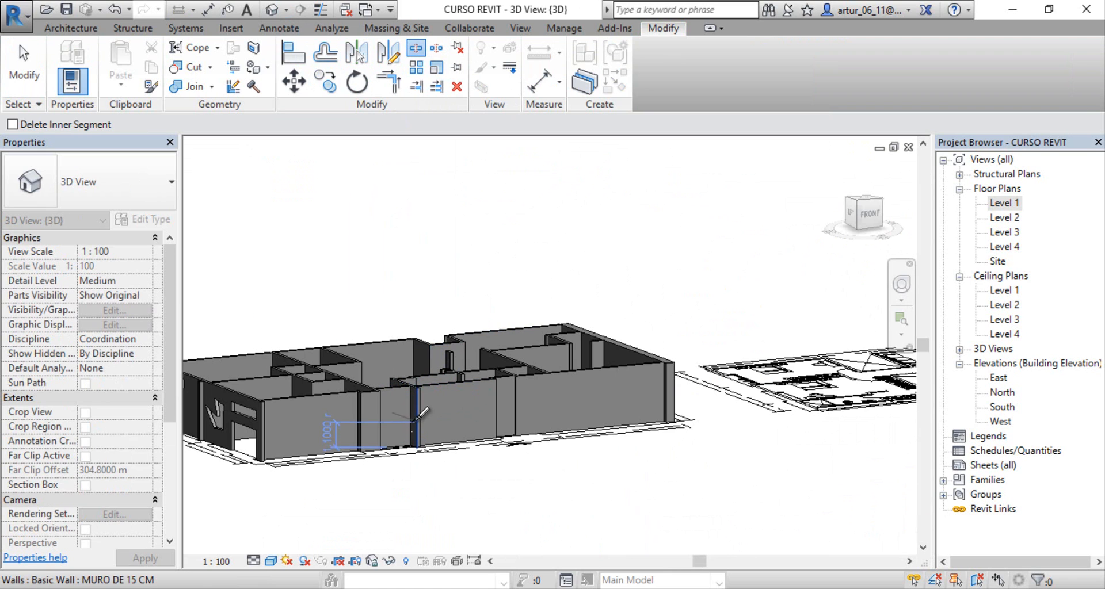
middle_click_drag(422, 414, 343, 469, "shift")
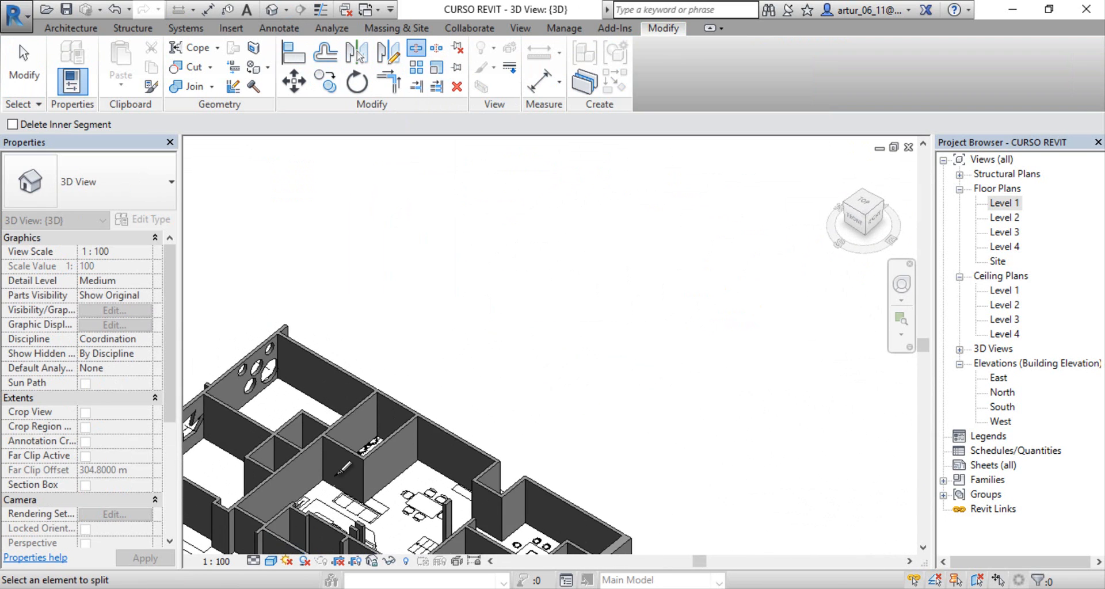
scroll(343, 469, "up", 6)
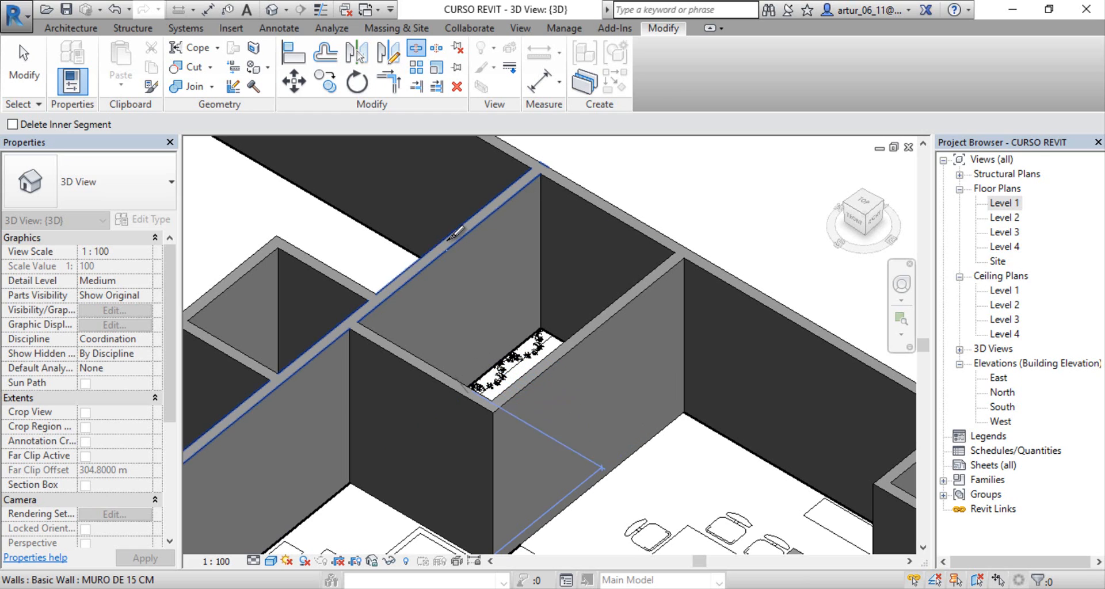
left_click(360, 317)
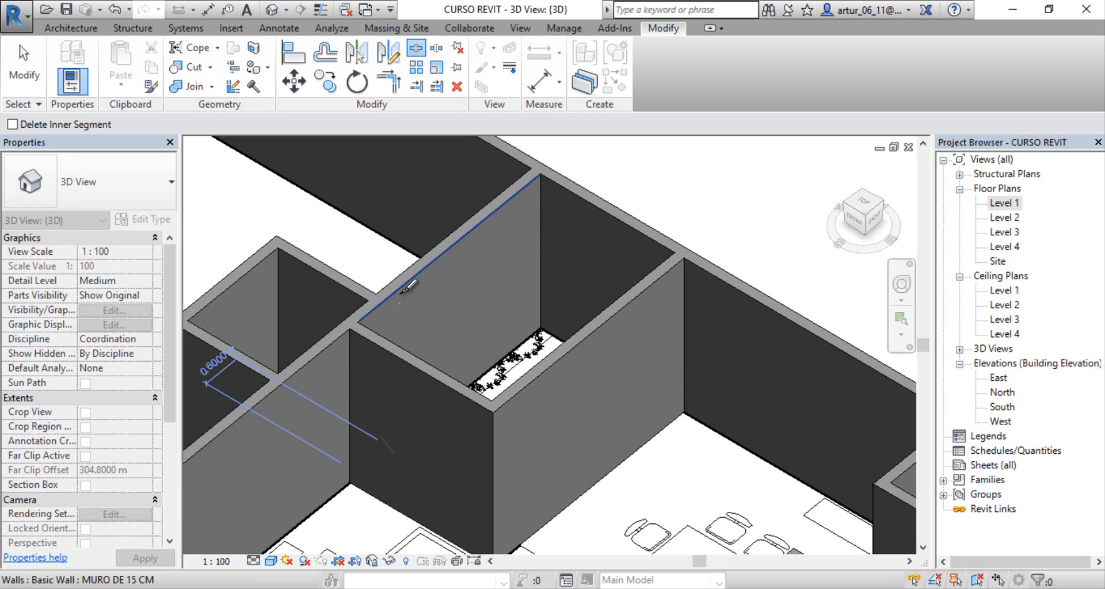
scroll(399, 295, "down", 1)
key("Escape")
Step: Check the split by selecting the garden segment and the bathroom-side segment in turn, and clear the selection
middle_click_drag(423, 299, 471, 272)
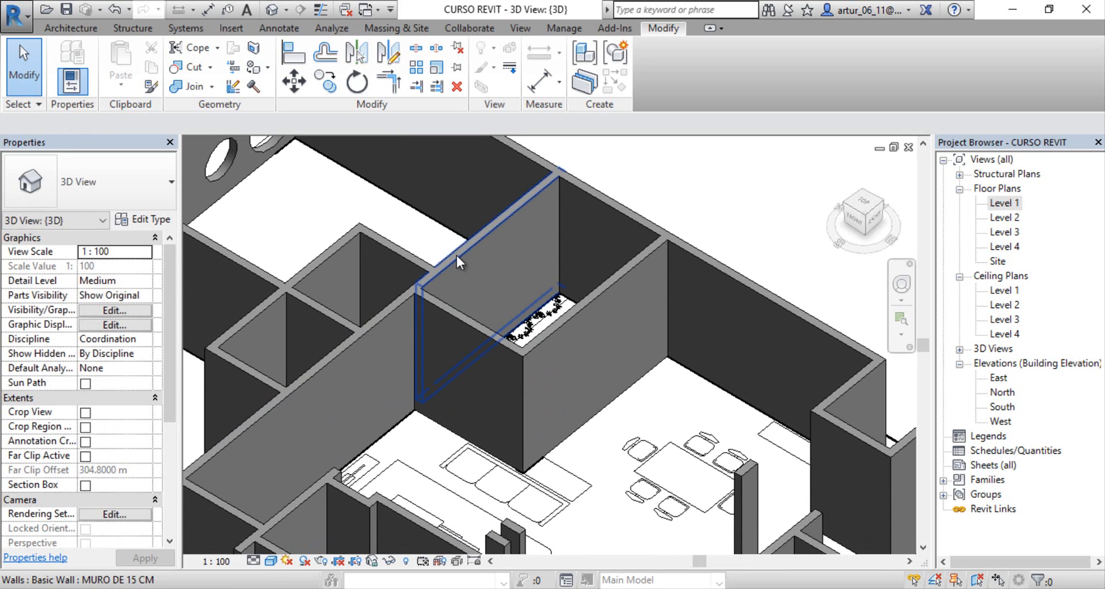
left_click(457, 255)
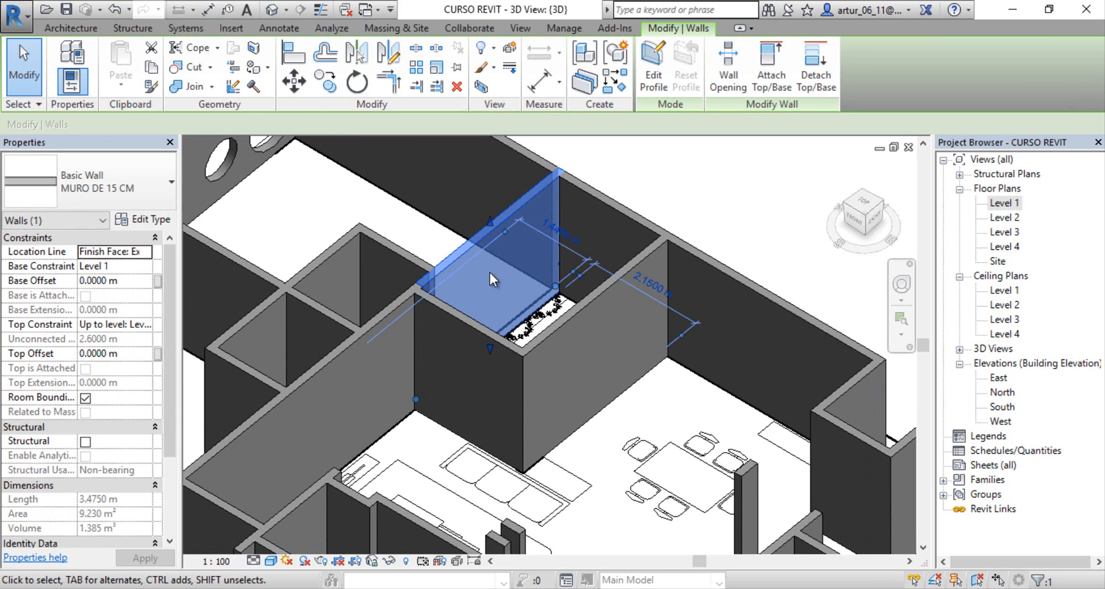
middle_click_drag(490, 274, 598, 196)
left_click(437, 288)
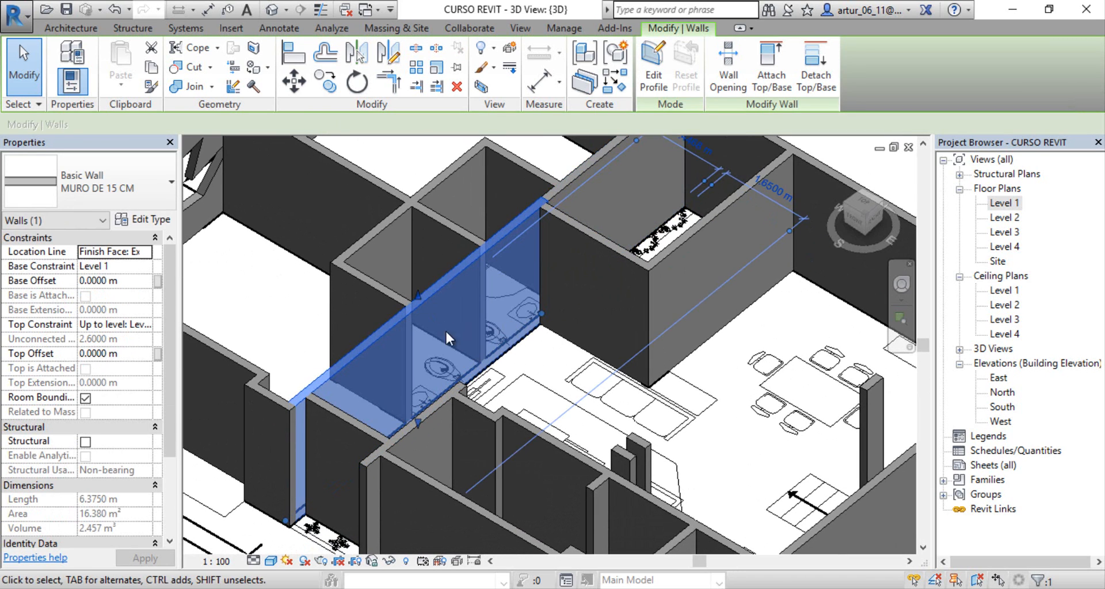
scroll(463, 317, "down", 4)
middle_click_drag(490, 278, 596, 424)
key("Escape")
Step: Examine the wall junctions from above in 3D, from the outer corner of Local 2 to the garden corner near the sofa
scroll(480, 317, "down", 2)
middle_click_drag(603, 362, 705, 403)
scroll(479, 329, "up", 3)
middle_click_drag(494, 323, 469, 518)
scroll(461, 376, "up", 2)
middle_click_drag(461, 302, 476, 458)
scroll(416, 315, "up", 1)
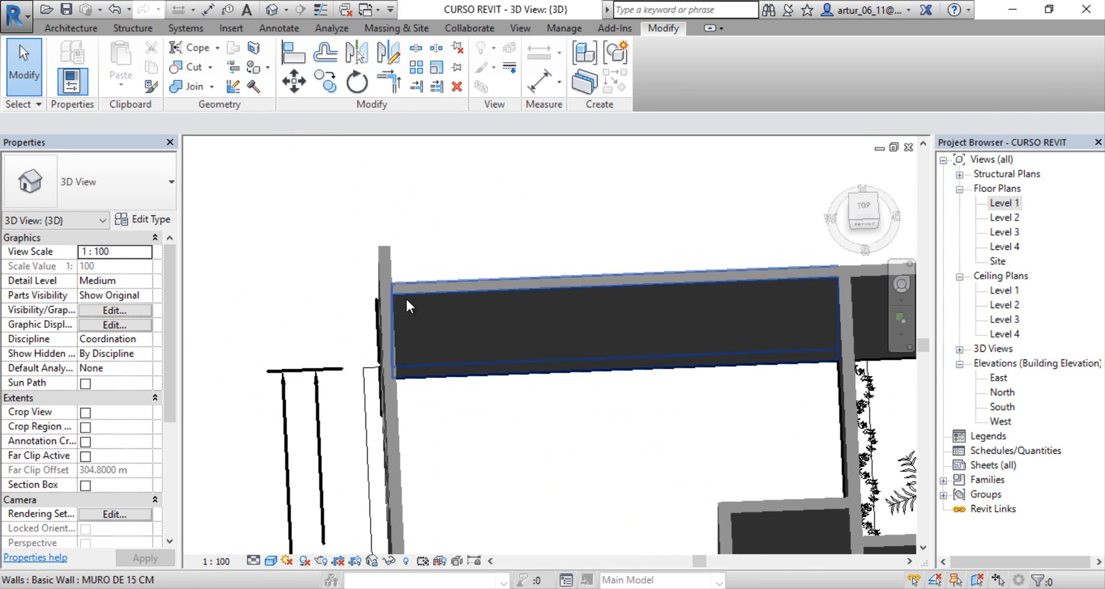
scroll(405, 297, "down", 3)
middle_click_drag(581, 408, 395, 200)
middle_click_drag(646, 262, 596, 372)
scroll(595, 370, "up", 5)
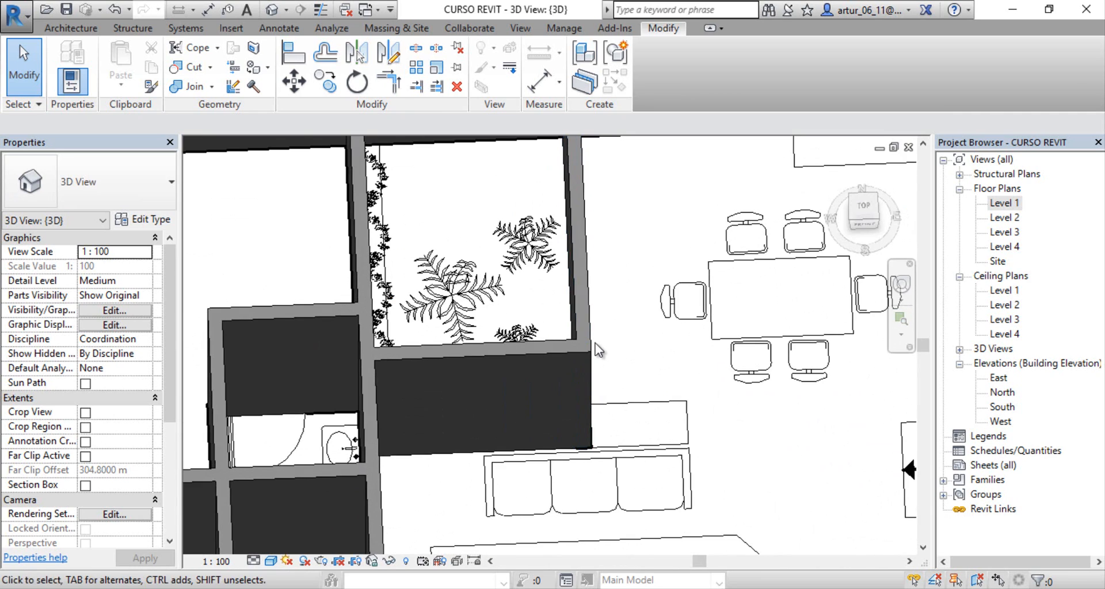
Step: Select the garden wall facing the dining table and examine its corner with the adjoining garden wall from above and at an angle
left_click(588, 268)
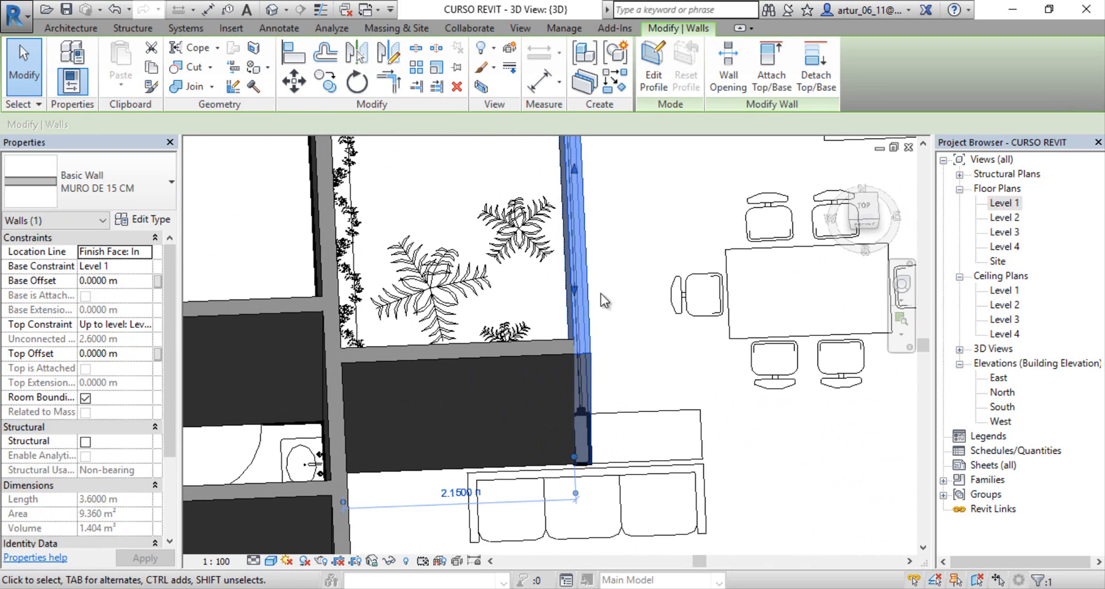
scroll(530, 378, "up", 3)
middle_click_drag(535, 396, 553, 294)
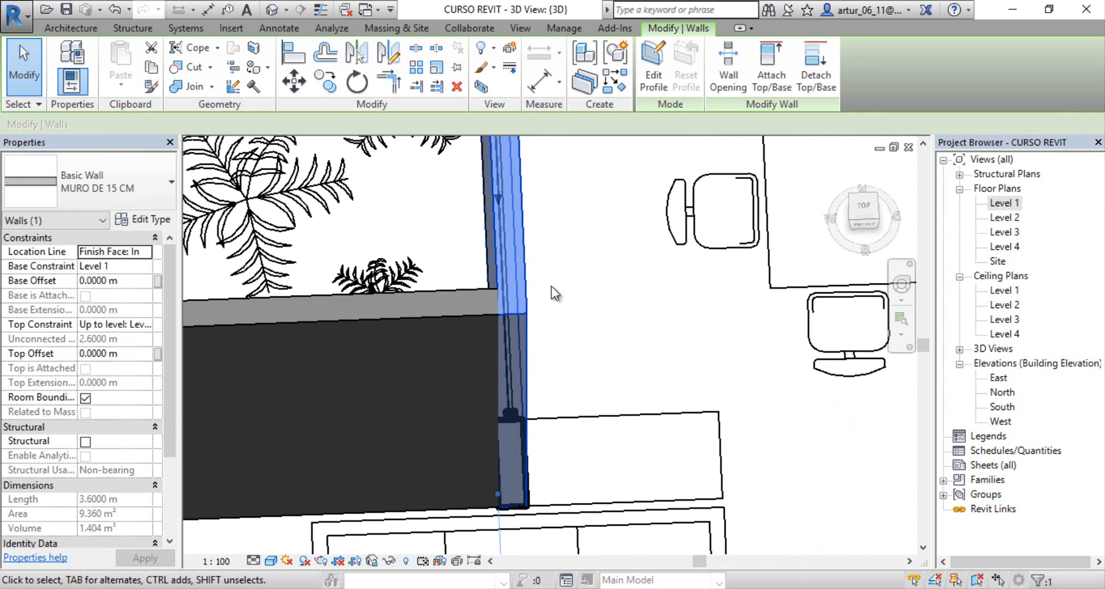
middle_click_drag(532, 242, 424, 294)
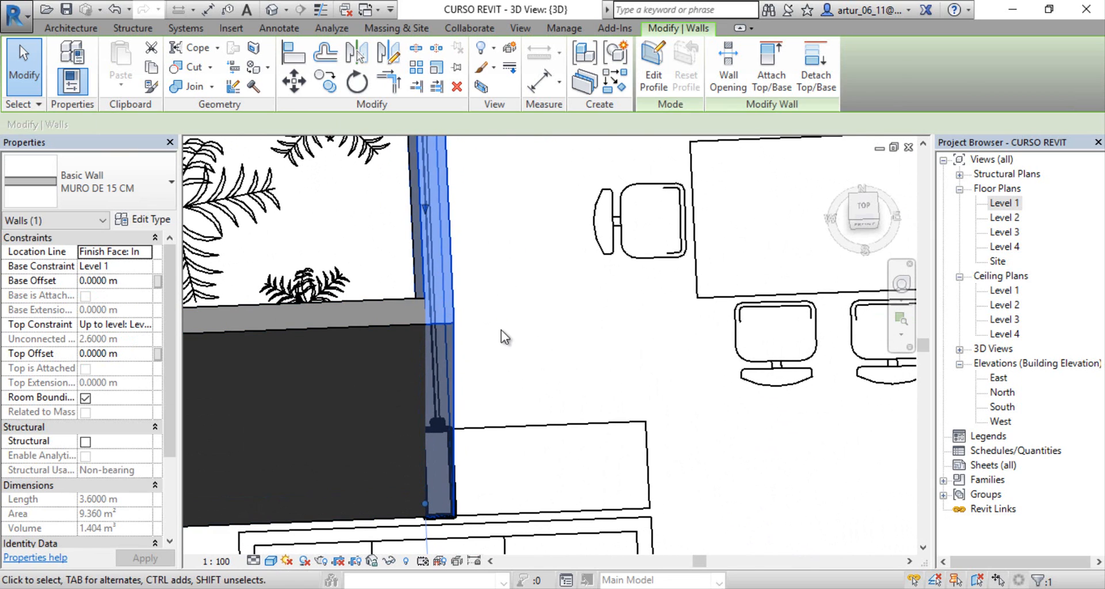
middle_click_drag(434, 336, 551, 353)
middle_click_drag(527, 391, 493, 386, "shift")
scroll(493, 385, "down", 2)
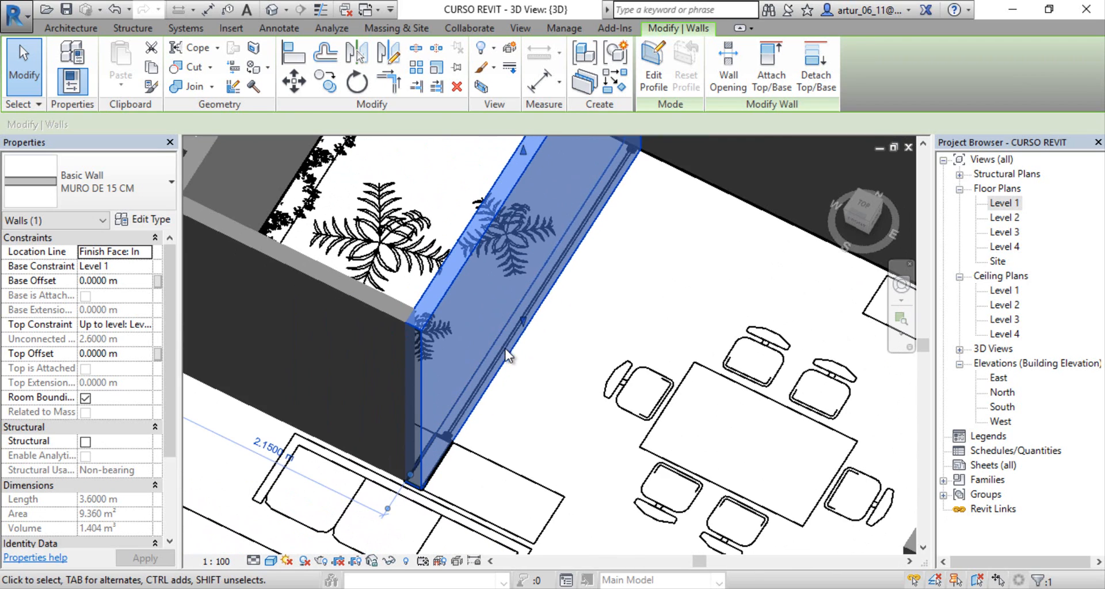
middle_click_drag(568, 280, 572, 325)
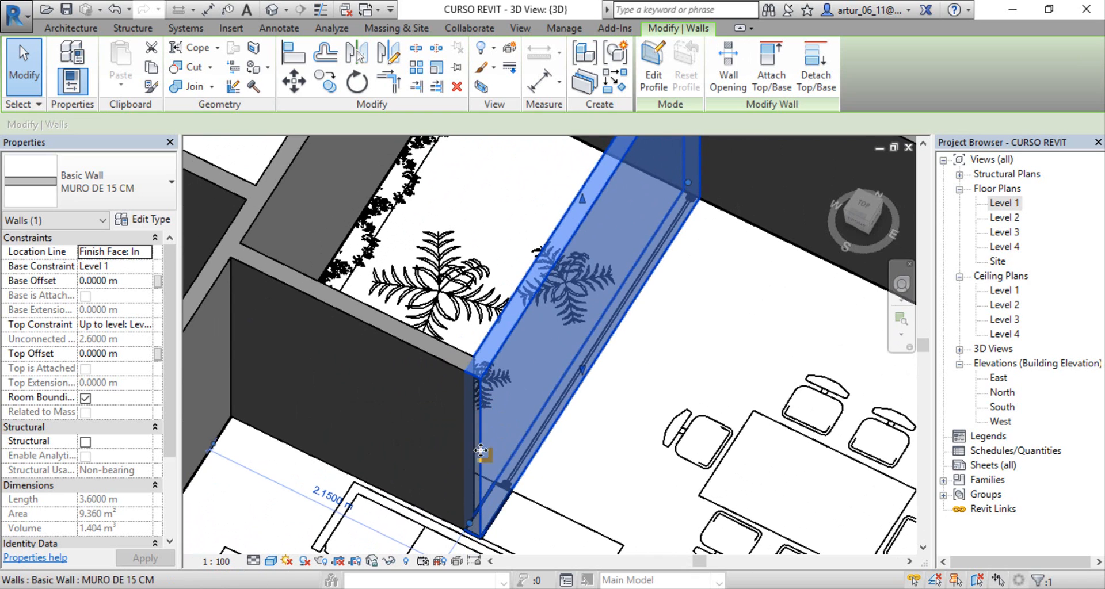
middle_click_drag(541, 354, 551, 379)
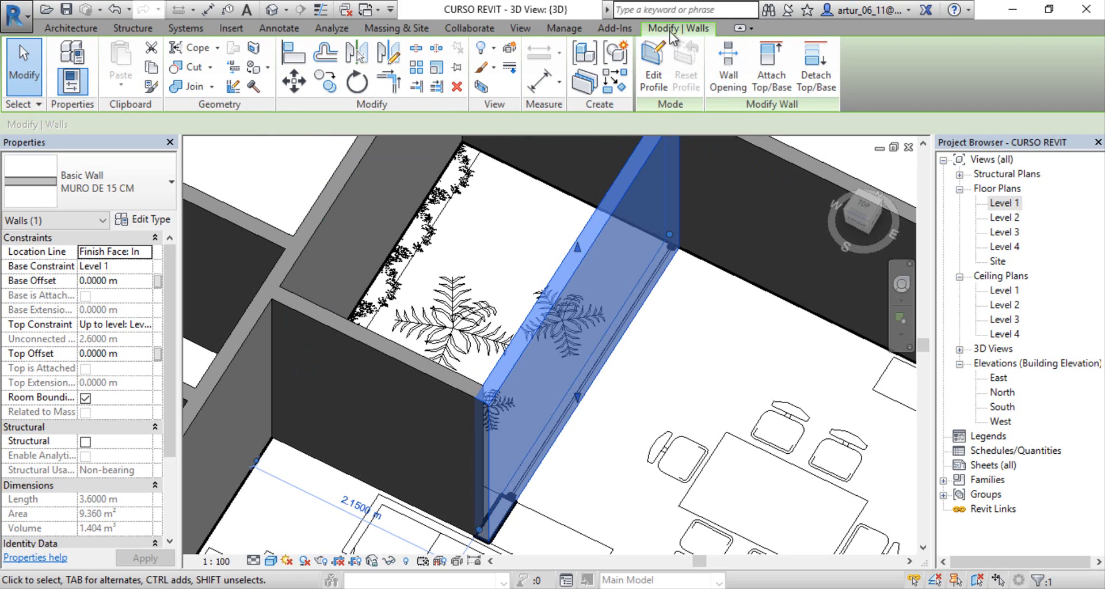
Step: In the Level 1 floor plan, use Wall Joins to set the outer corner of Local 1 beside the Bar planter to Miter
left_click(234, 86)
middle_click_drag(461, 384, 486, 423)
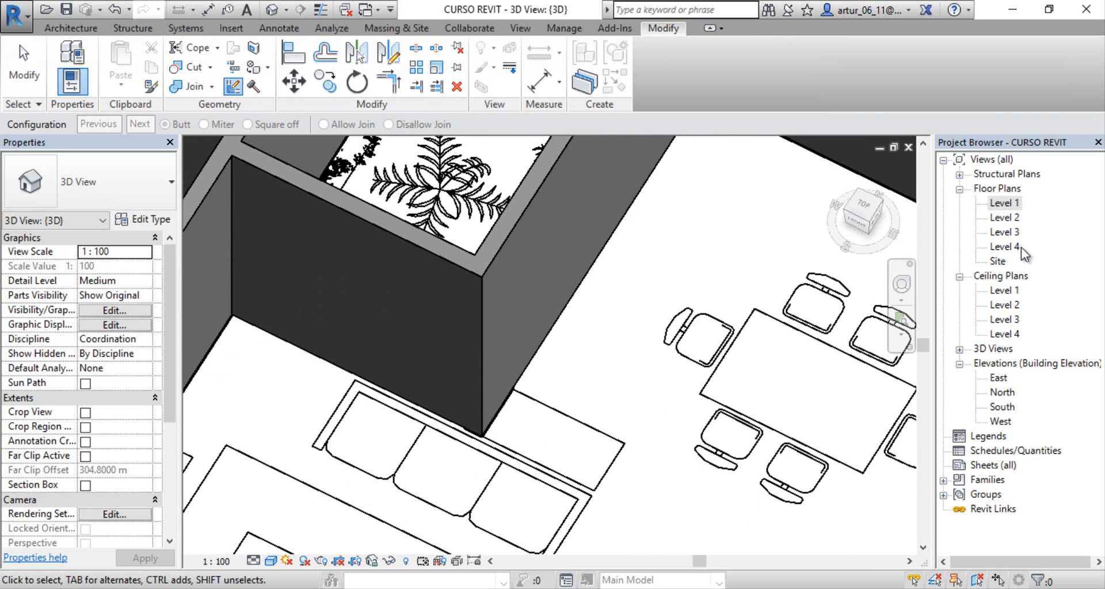
double_click(1005, 203)
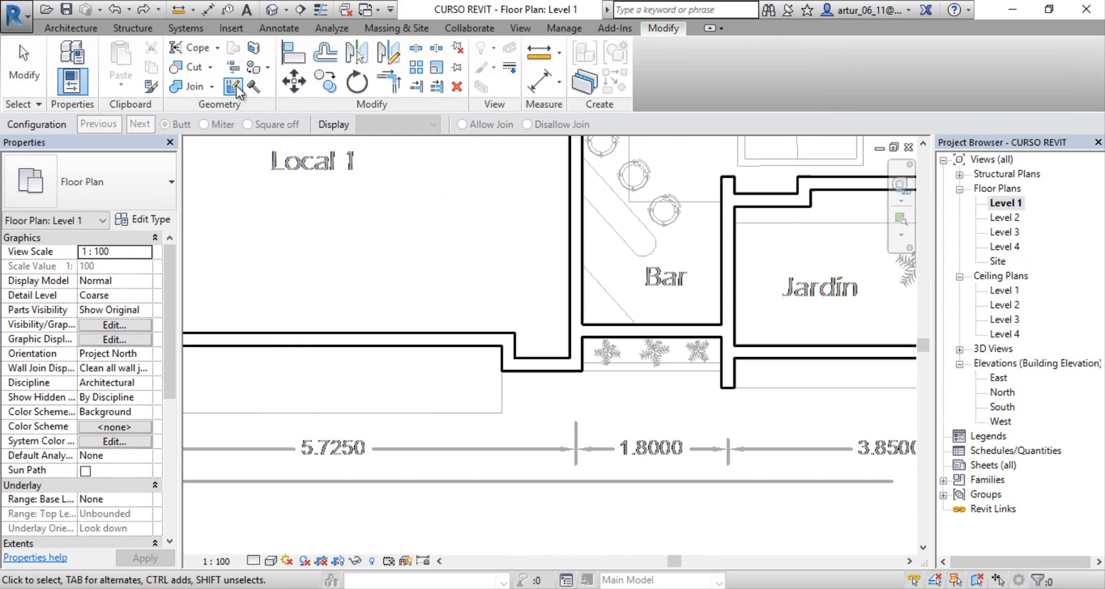
scroll(553, 345, "down", 4)
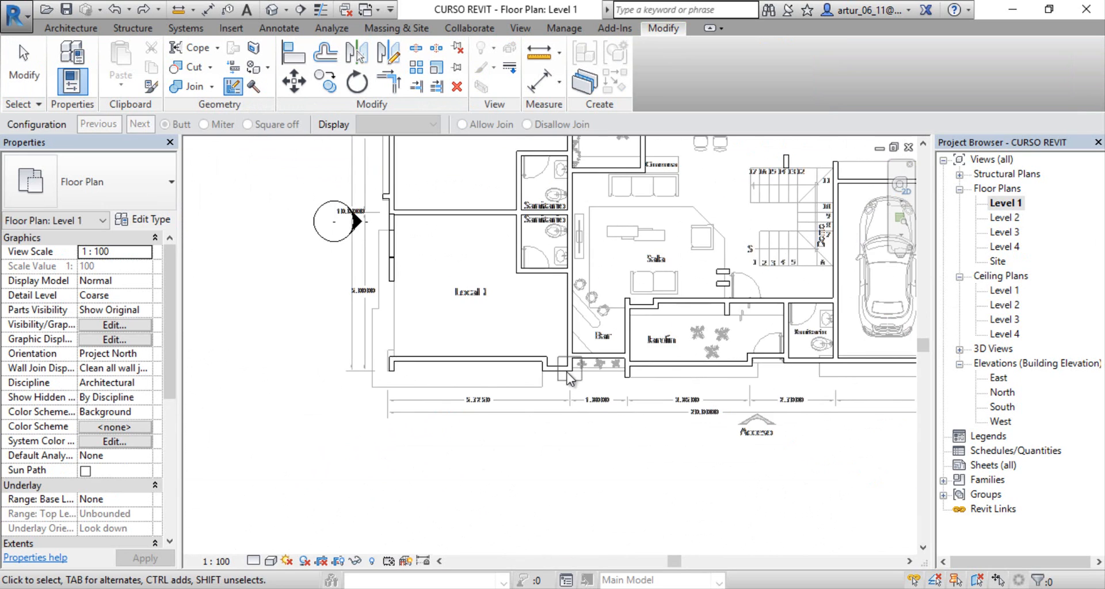
scroll(574, 299, "up", 3)
scroll(568, 295, "up", 2)
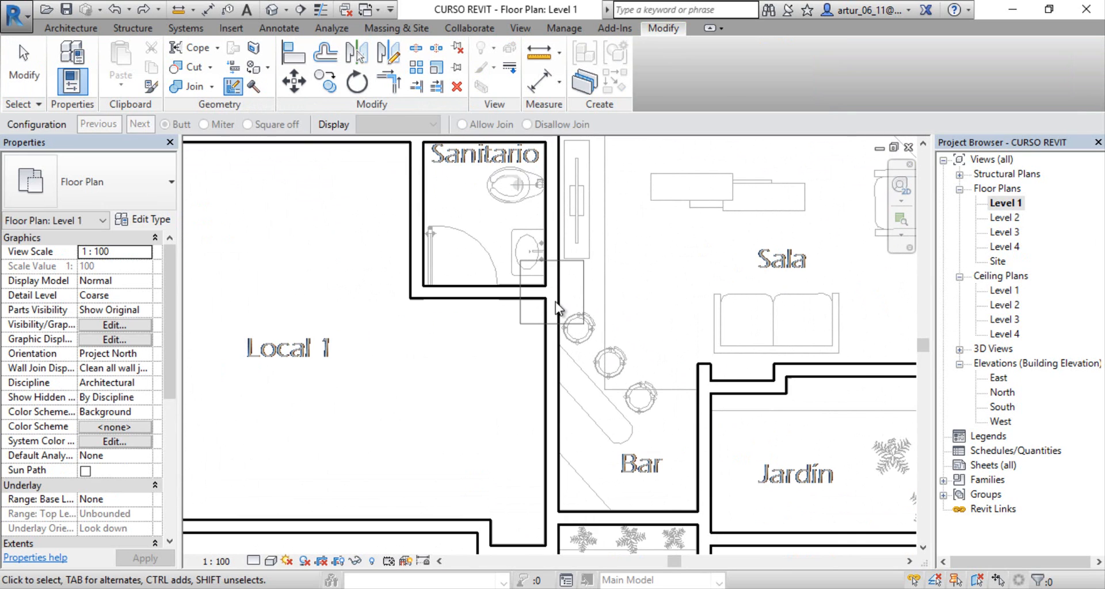
middle_click_drag(559, 429, 617, 296)
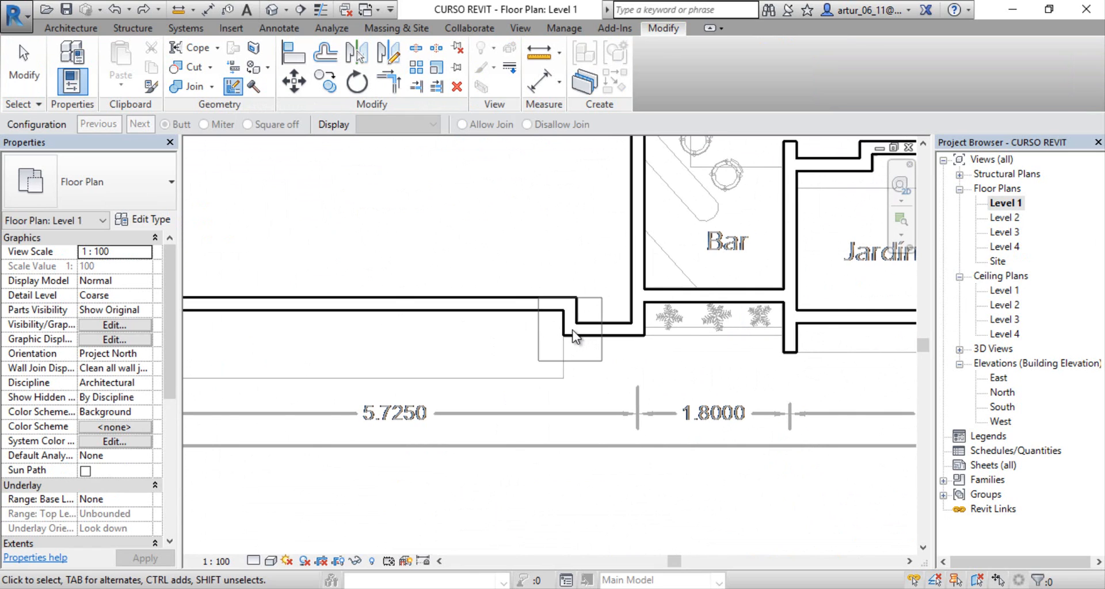
scroll(575, 331, "up", 2)
left_click(656, 331)
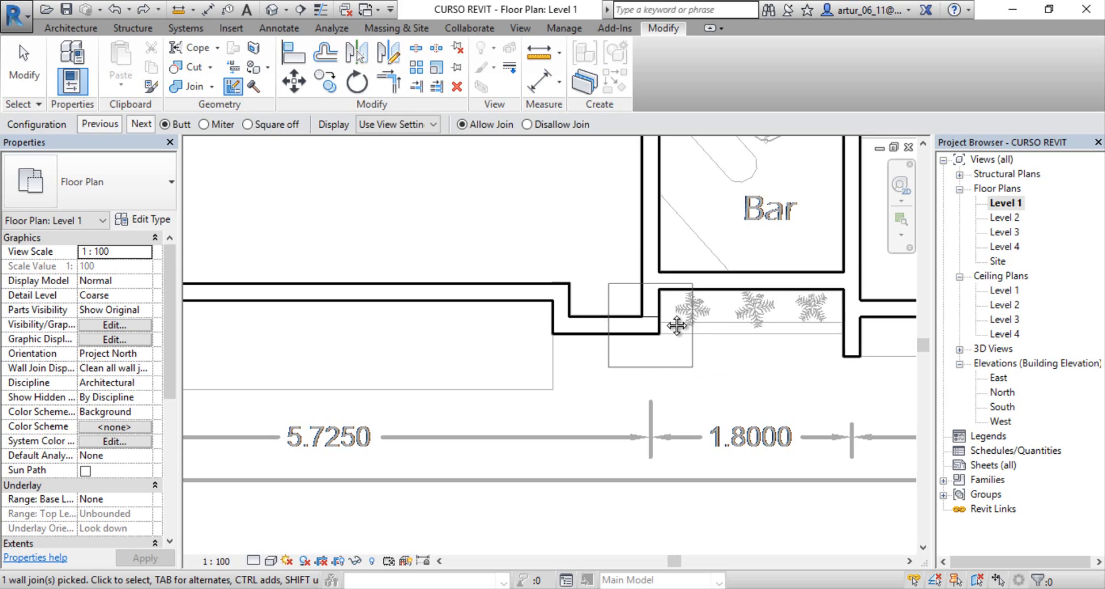
scroll(677, 326, "up", 5)
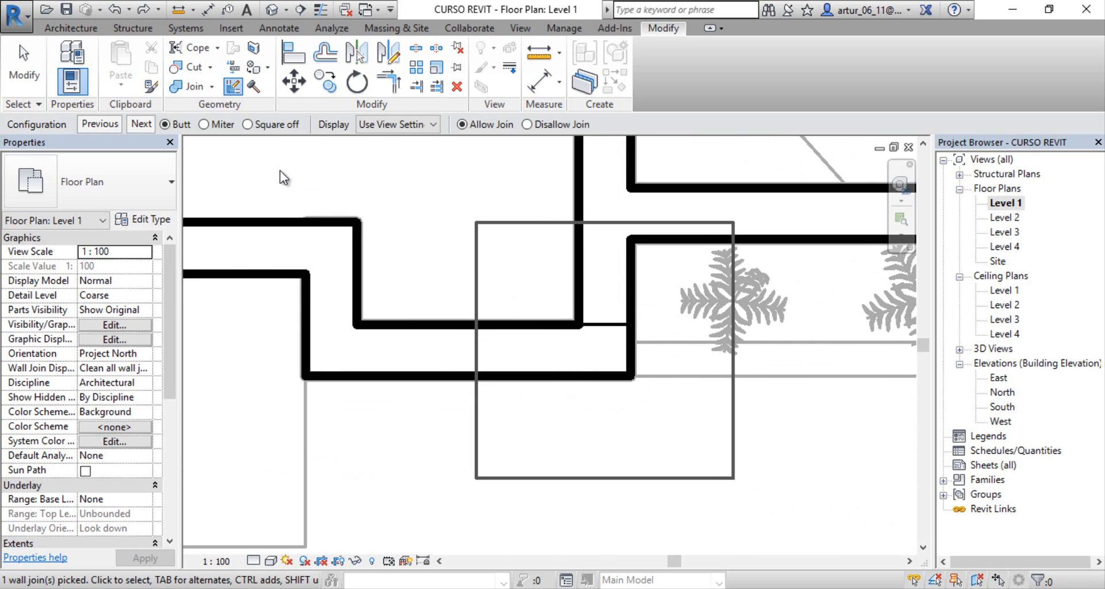
left_click(204, 125)
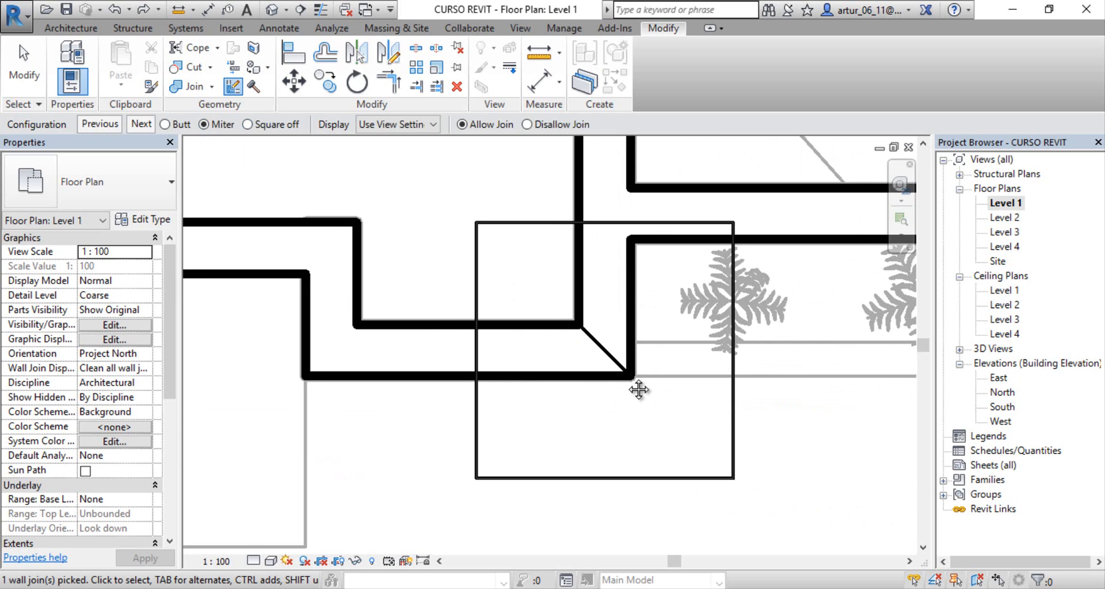
middle_click_drag(639, 390, 550, 408)
key("Escape")
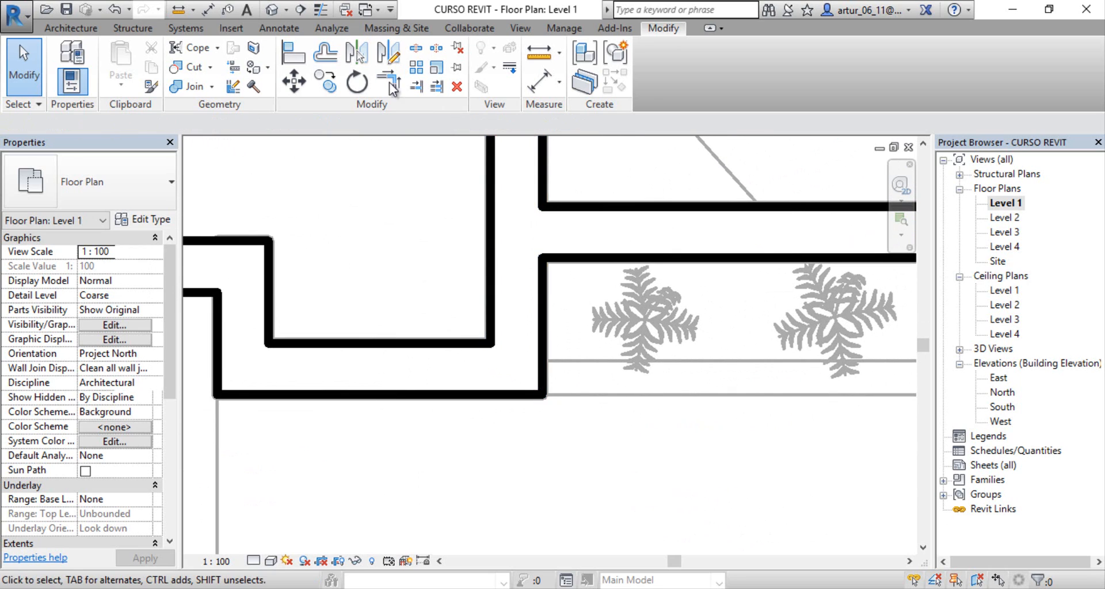
Step: Examine the mitered corner between Local 1 and the Bar planter from above in the 3D view
left_click(272, 10)
scroll(514, 347, "down", 3)
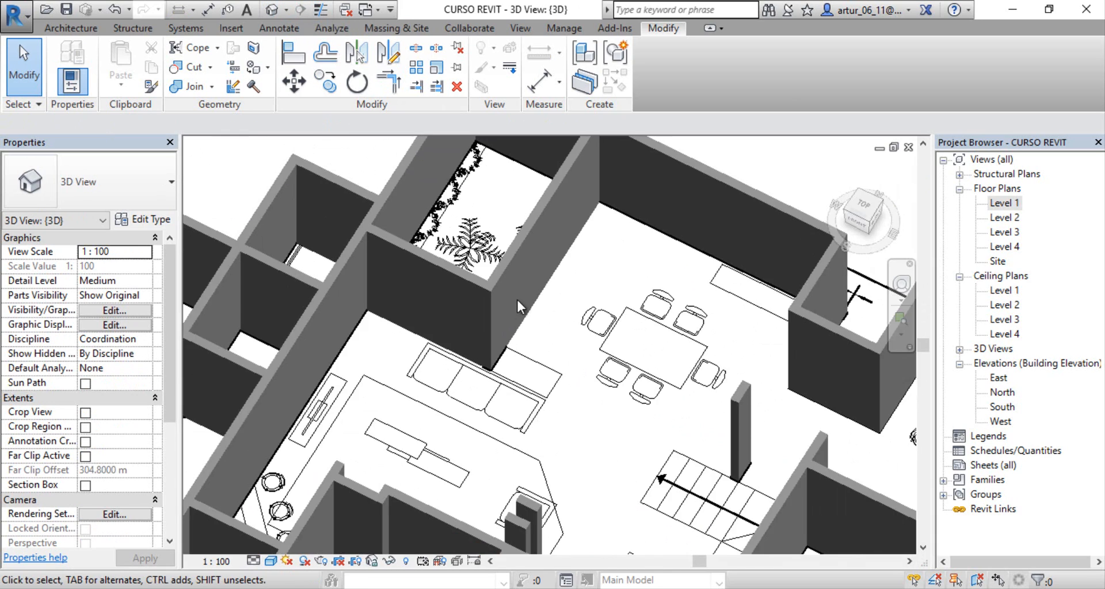
middle_click_drag(517, 299, 663, 304)
scroll(406, 388, "up", 3)
scroll(454, 362, "up", 2)
scroll(460, 283, "up", 2)
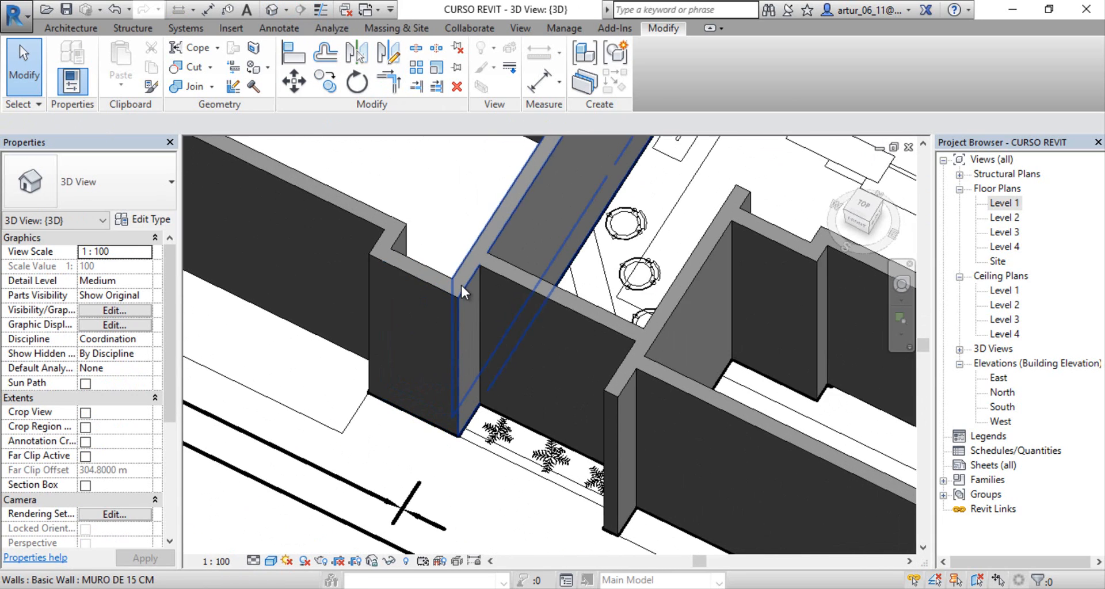
scroll(461, 285, "up", 2)
scroll(460, 285, "up", 3)
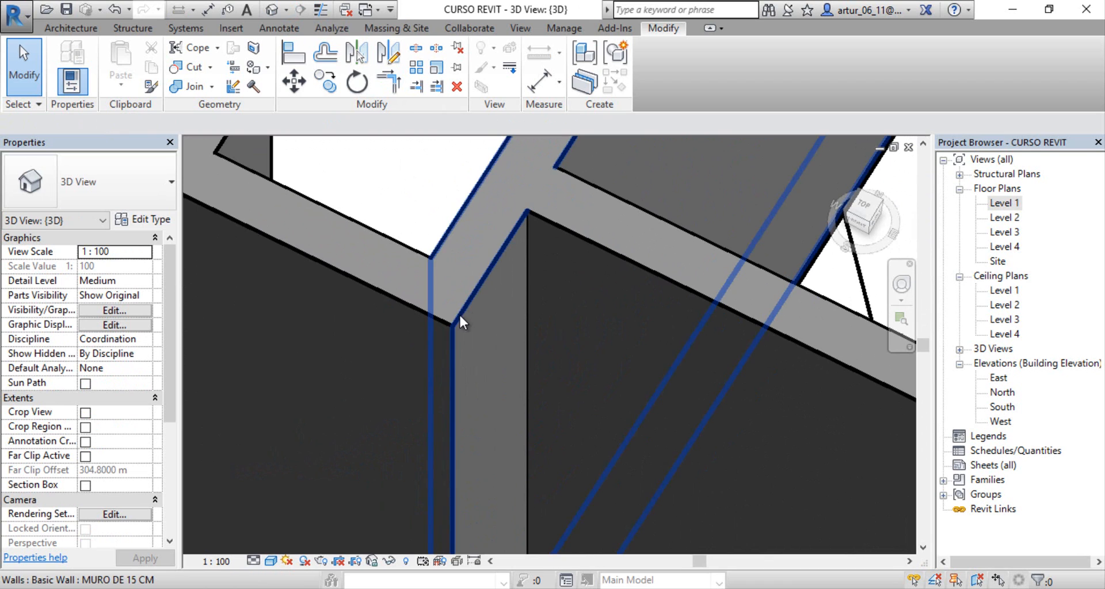
middle_click_drag(459, 313, 494, 335)
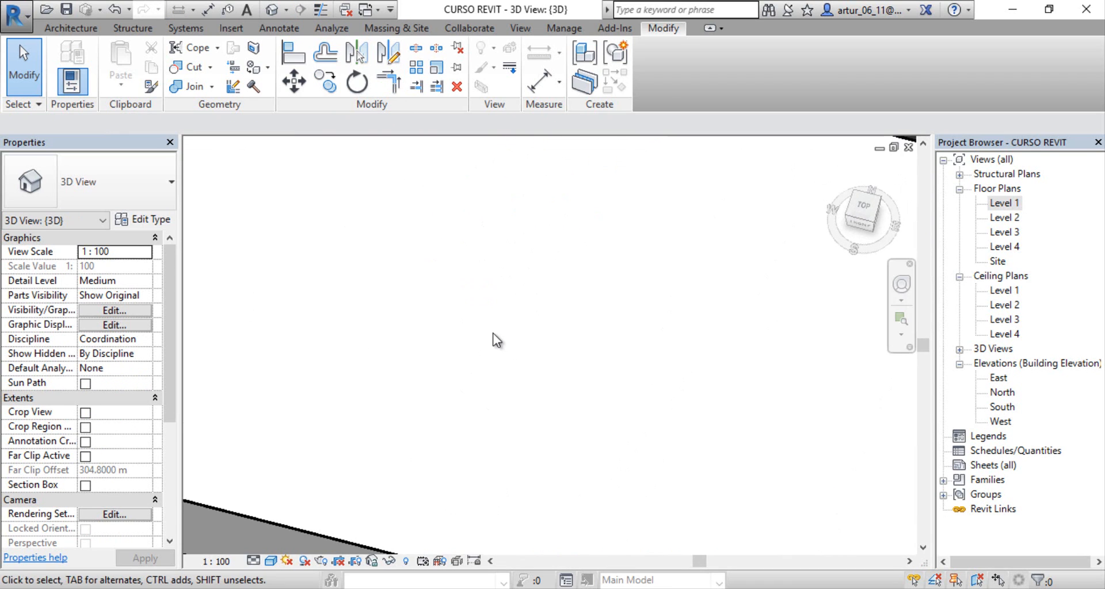
scroll(494, 334, "down", 3)
Step: Check the miter in 3D by selecting the long wall and the short front wall in turn, and clear the selection
left_click(679, 489)
scroll(582, 407, "up", 5)
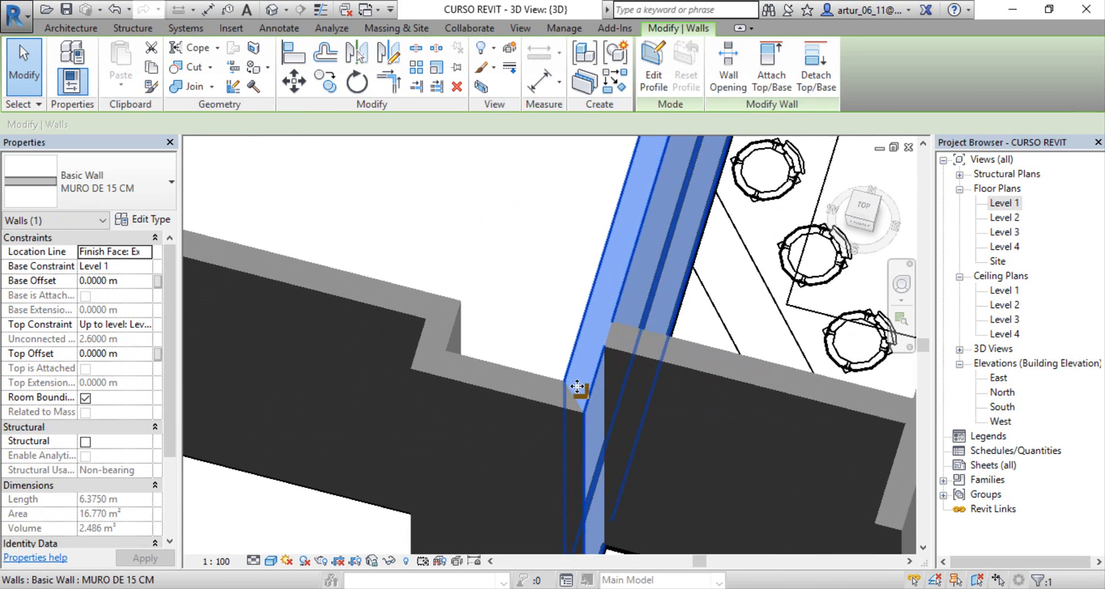
scroll(511, 326, "down", 6)
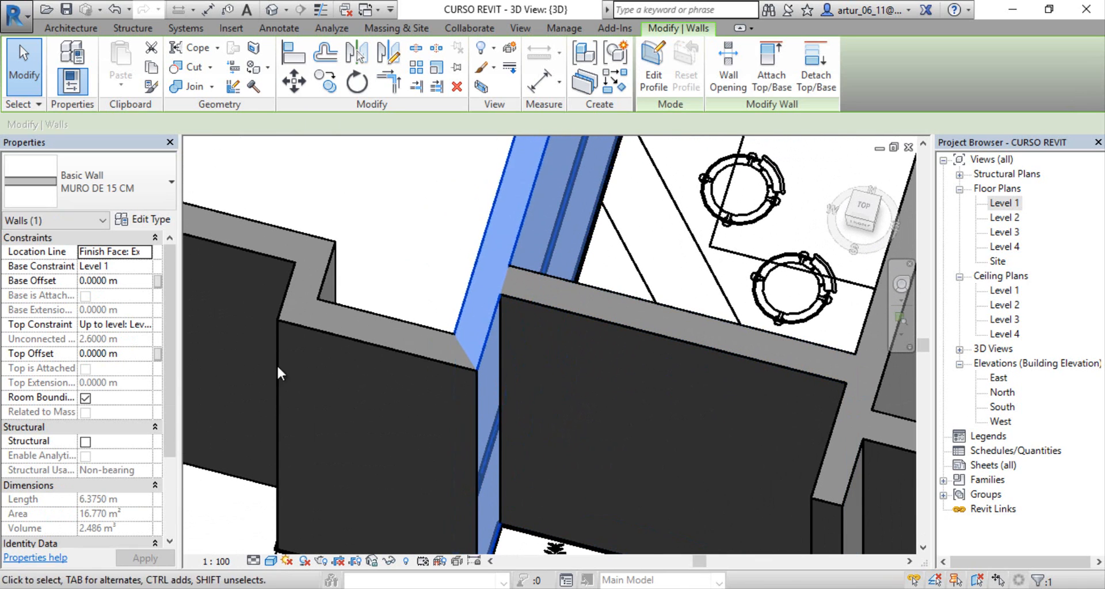
left_click(345, 335)
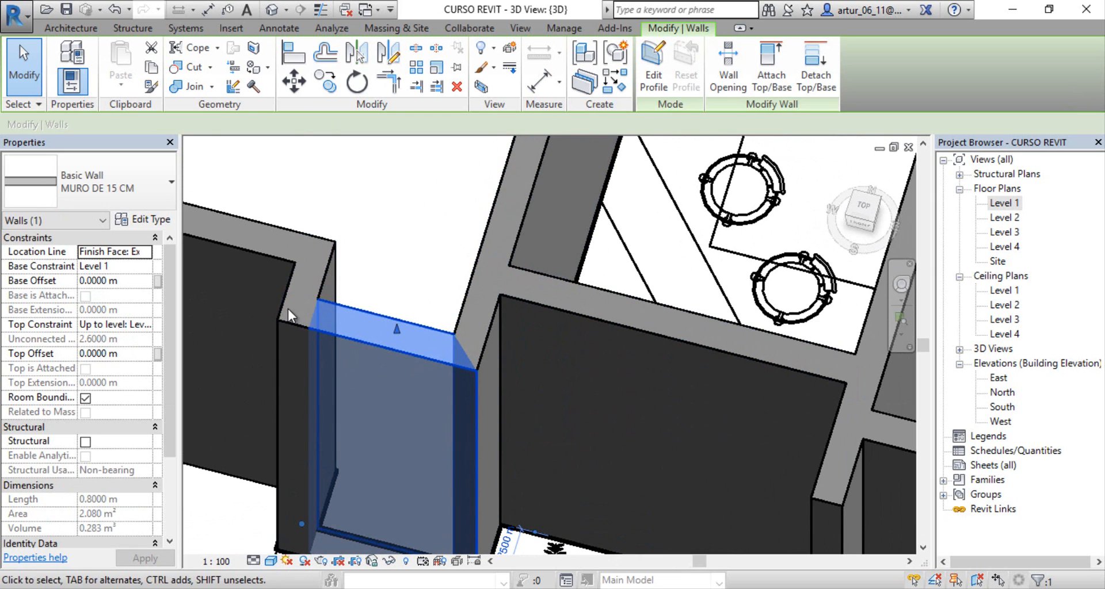
scroll(303, 305, "down", 4)
middle_click_drag(356, 312, 477, 393)
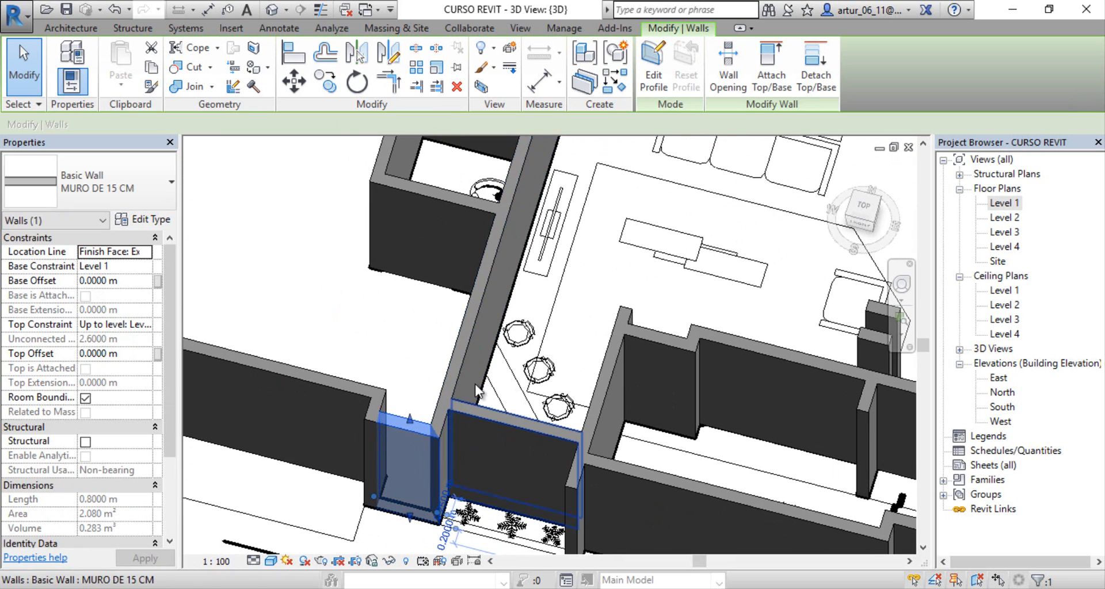
key("Escape")
Step: In the Level 1 floor plan, pick all the house's wall joins together with Wall Joins and set them to Miter
double_click(1004, 203)
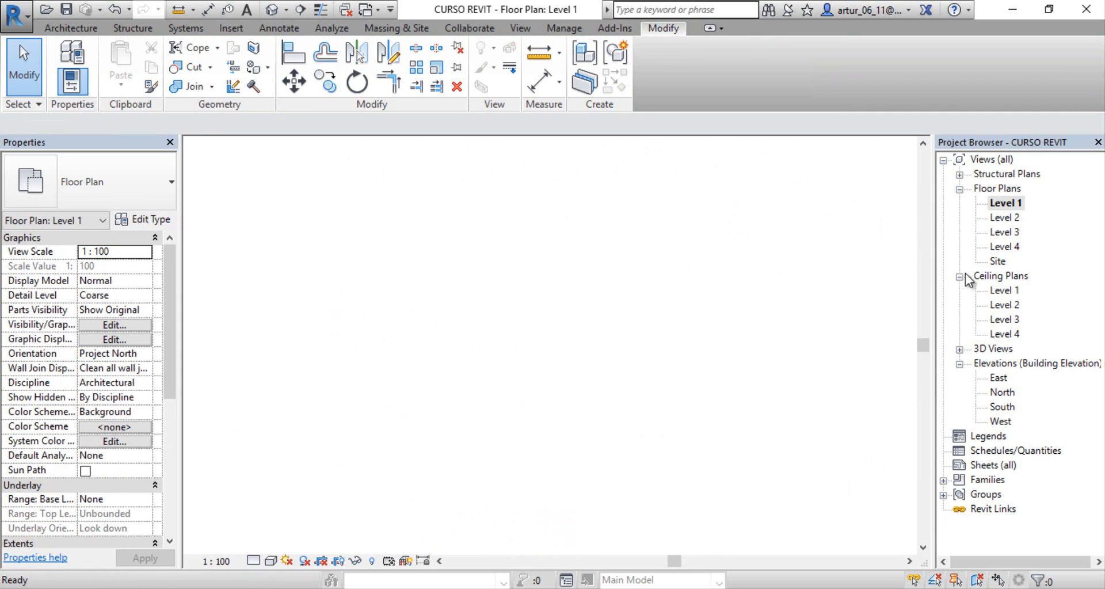
scroll(555, 331, "down", 6)
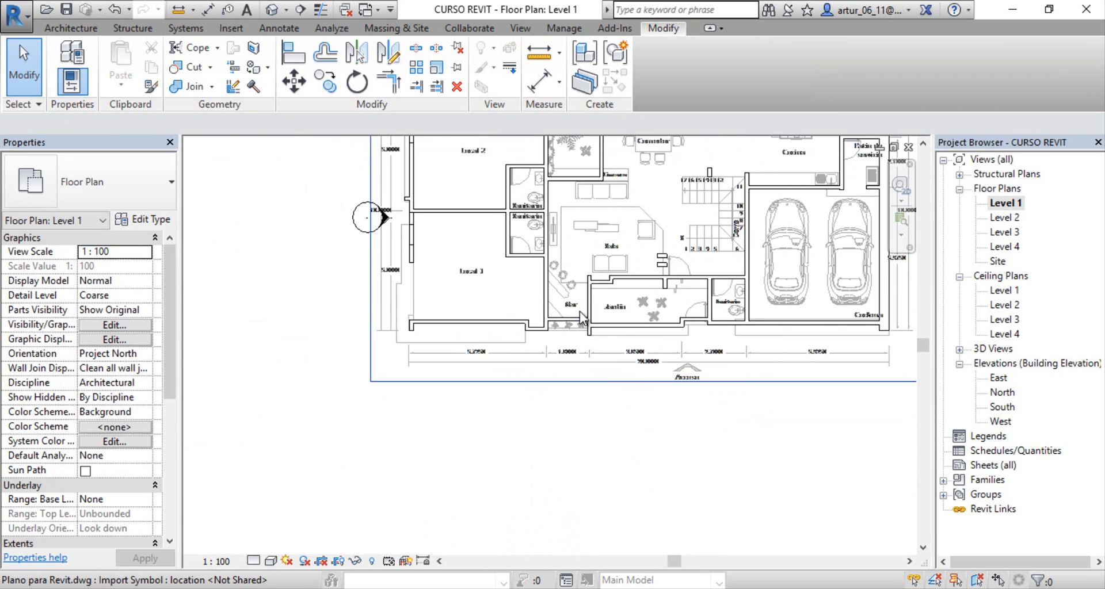
middle_click_drag(586, 310, 485, 442)
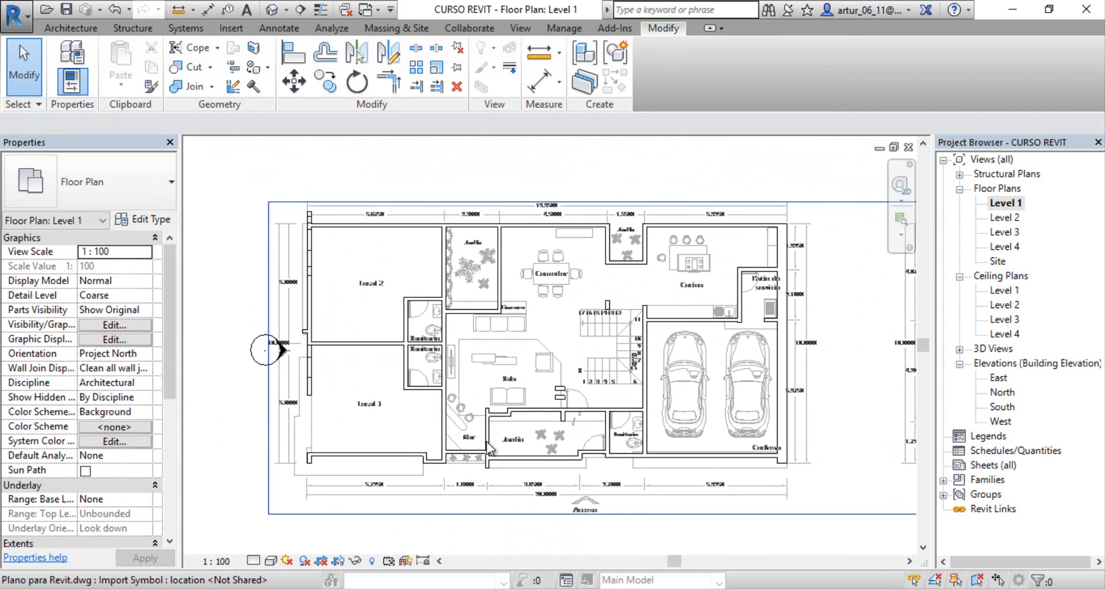
left_click(234, 87)
left_click_drag(542, 380, 784, 477)
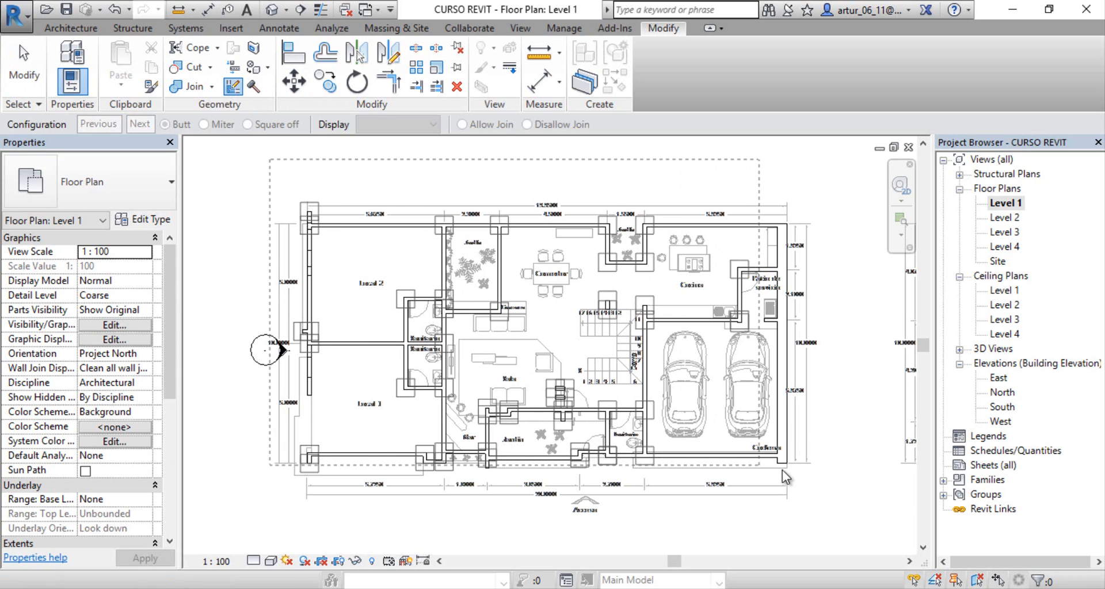
left_click_drag(837, 510, 842, 520)
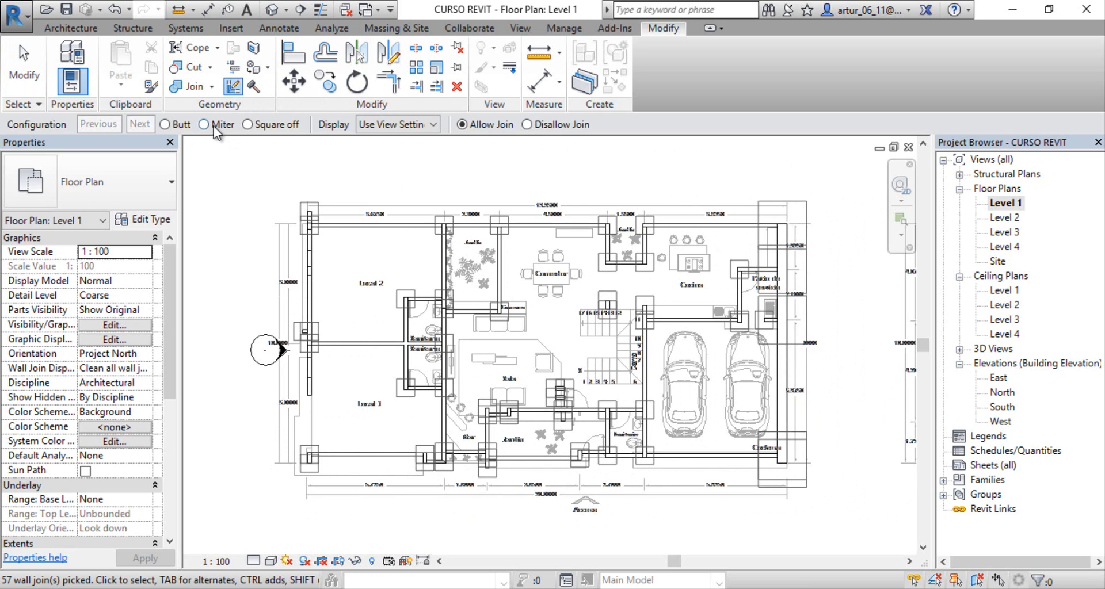
Step: Examine the joins at the outer corners of both bathrooms and along the adjoining long wall in plan
scroll(429, 344, "up", 3)
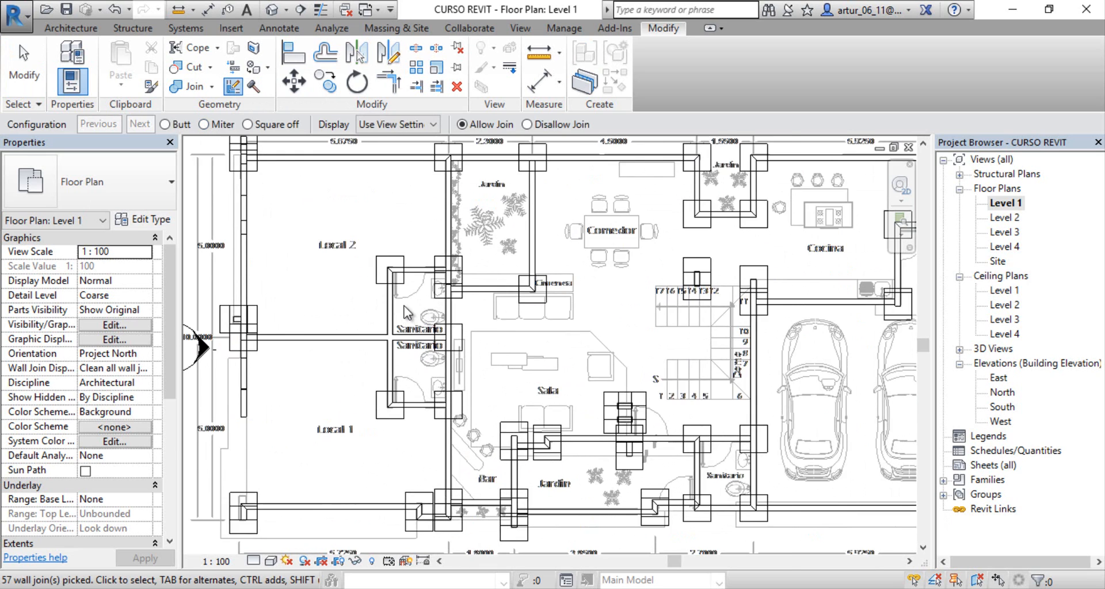
scroll(398, 276, "up", 5)
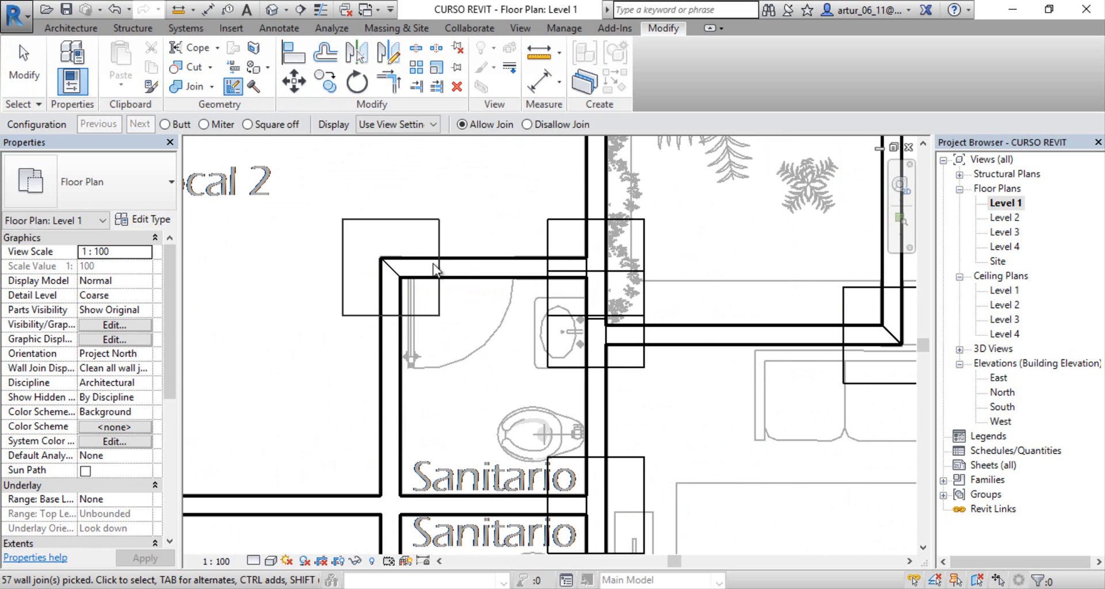
middle_click_drag(383, 366, 388, 172)
middle_click_drag(388, 446, 388, 254)
scroll(396, 352, "up", 1)
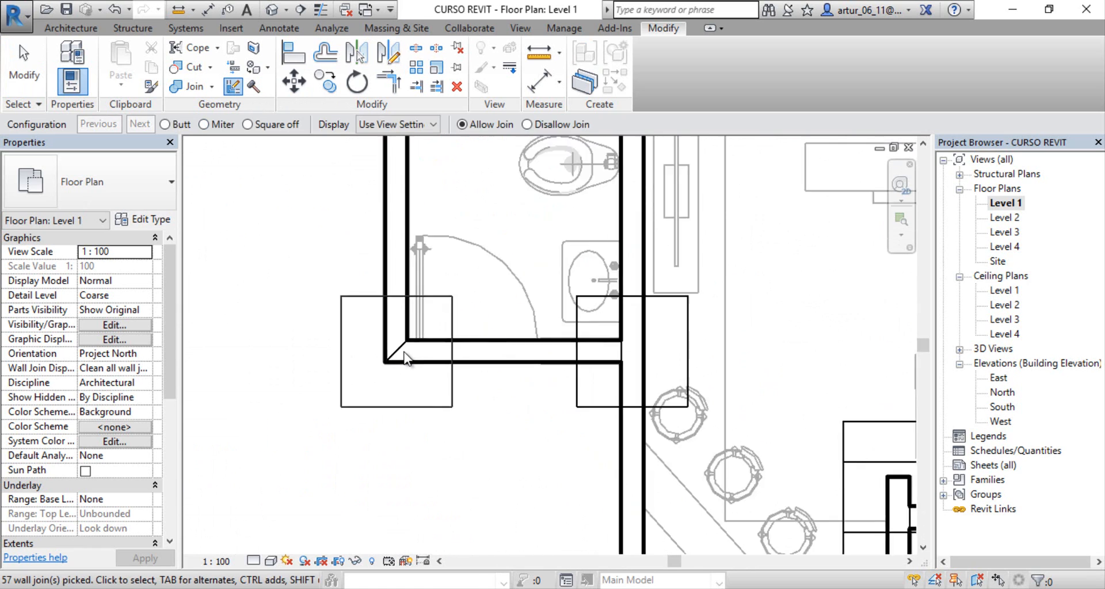
scroll(404, 353, "up", 5)
scroll(374, 381, "down", 9)
middle_click_drag(394, 341, 587, 426)
scroll(279, 299, "up", 5)
scroll(360, 329, "down", 4)
middle_click_drag(785, 335, 568, 377)
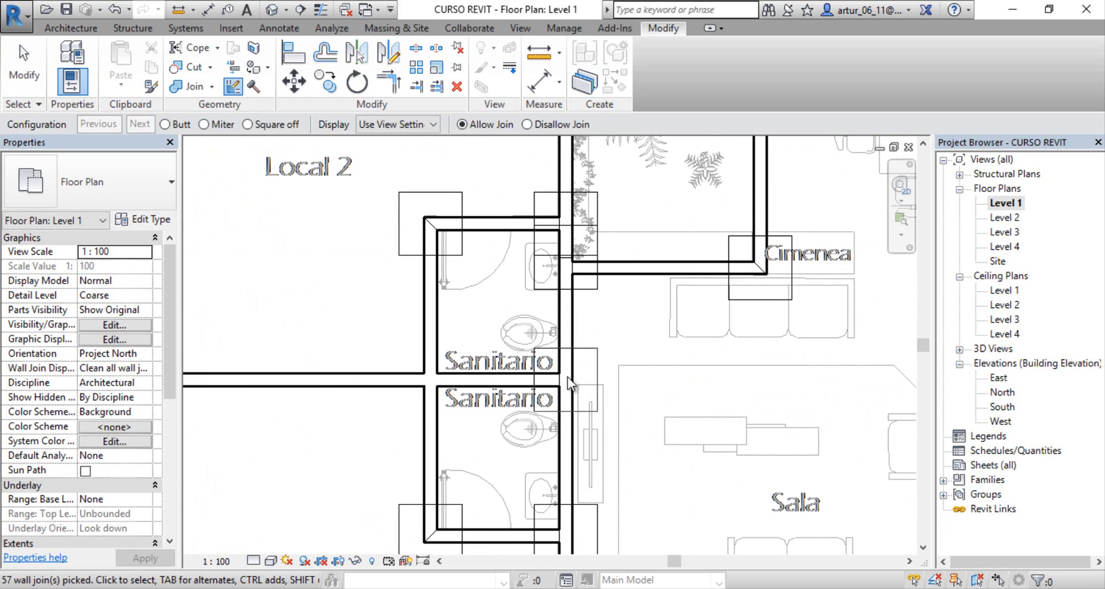
Step: Examine the T-junction of the bathroom dividing wall with the long wall, the garden junctions nearby, and the whole plan's joins
scroll(568, 378, "up", 4)
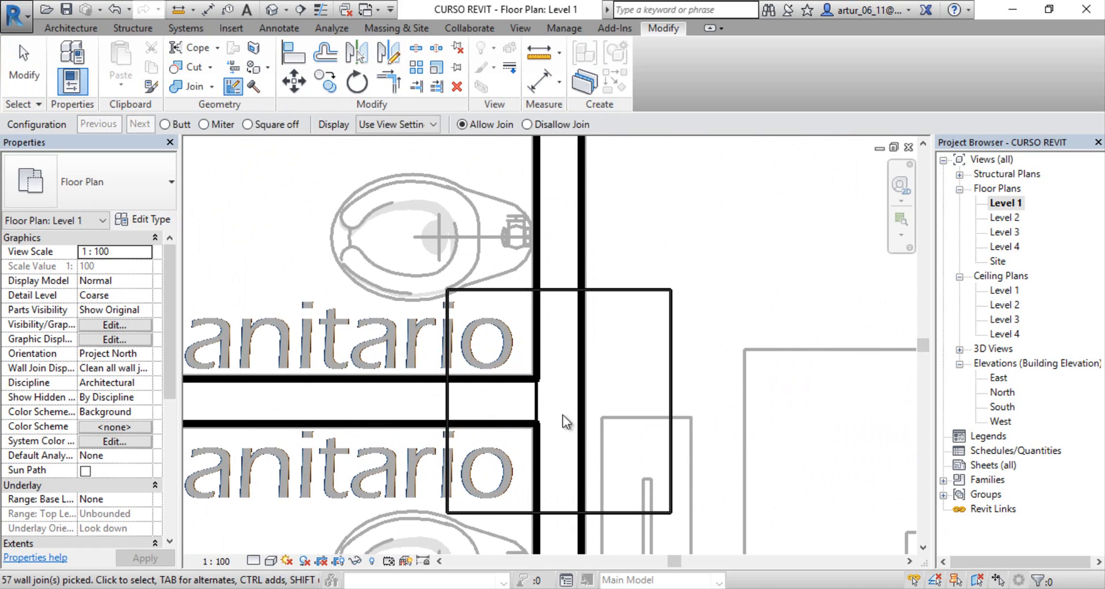
middle_click_drag(543, 400, 540, 355)
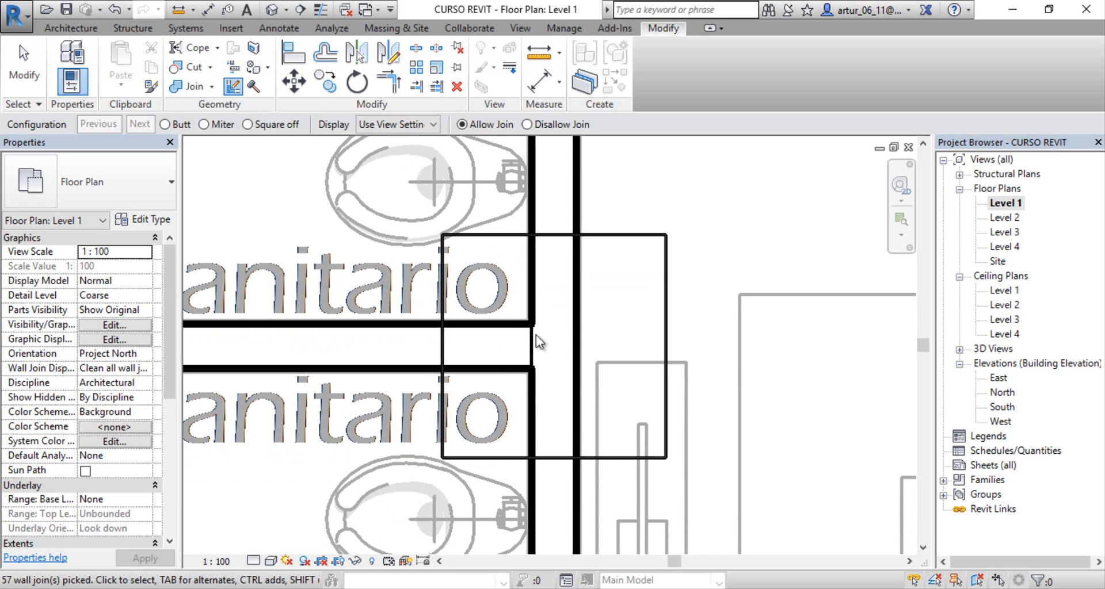
middle_click_drag(488, 305, 497, 422)
scroll(492, 369, "down", 3)
middle_click_drag(531, 335, 500, 395)
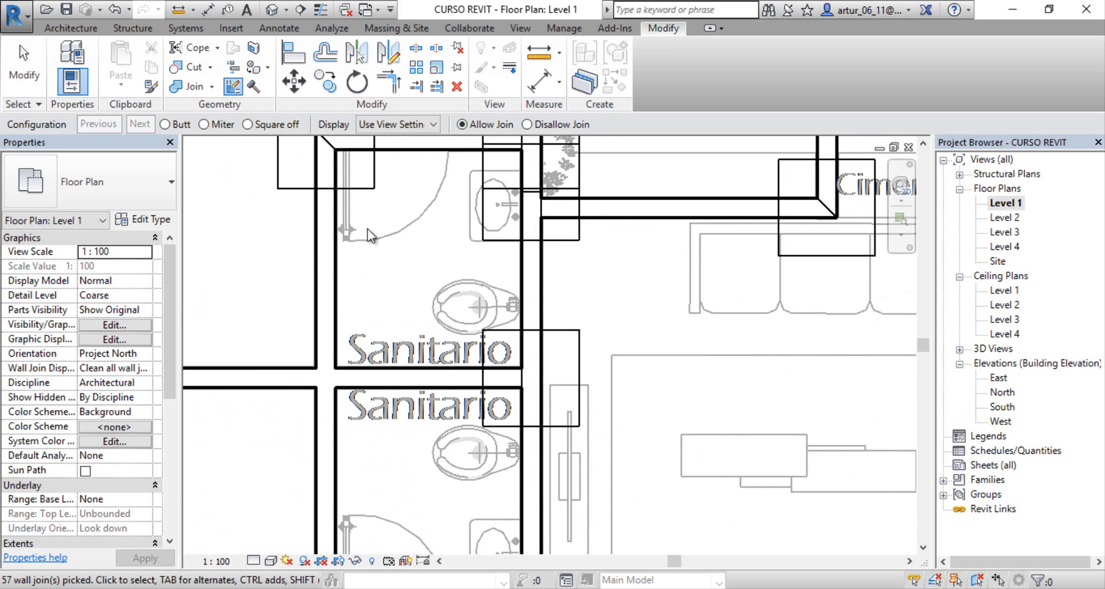
middle_click_drag(453, 274, 448, 179)
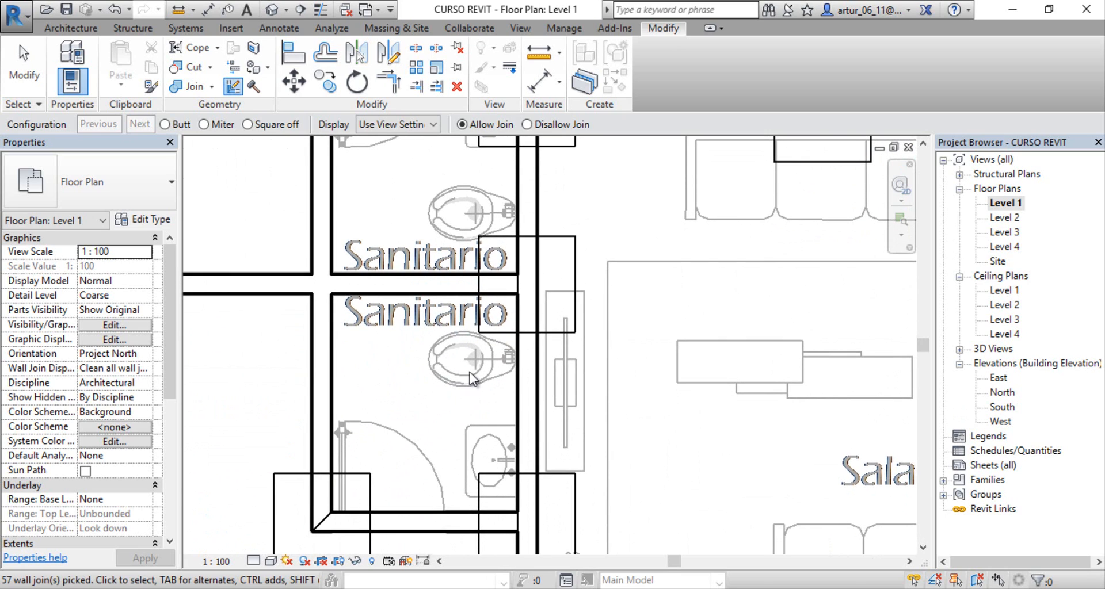
middle_click_drag(470, 372, 452, 413)
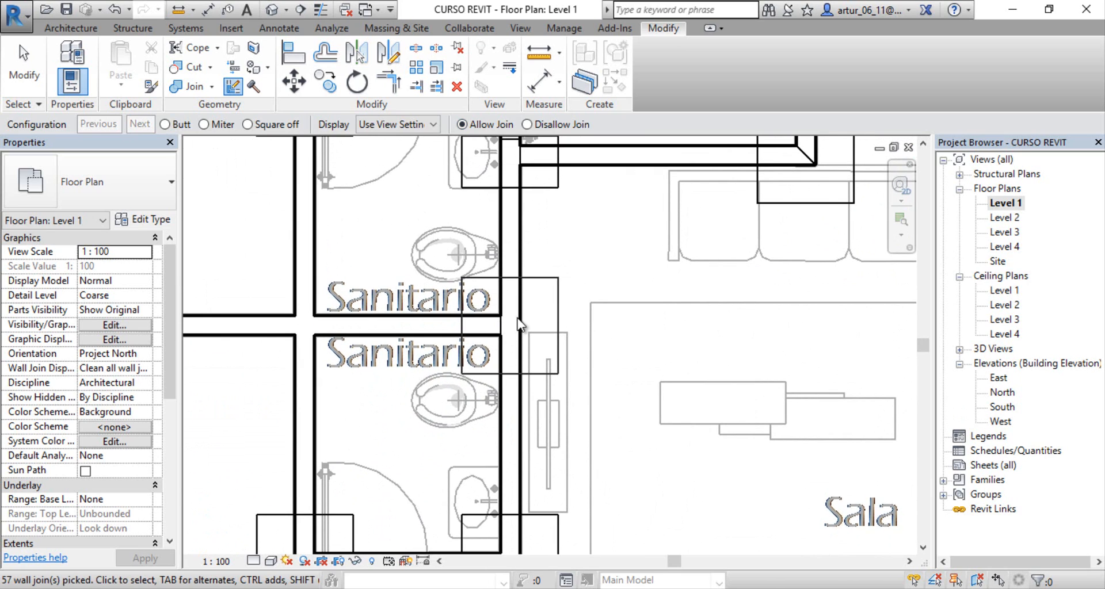
scroll(405, 303, "down", 2)
middle_click_drag(418, 273, 429, 427)
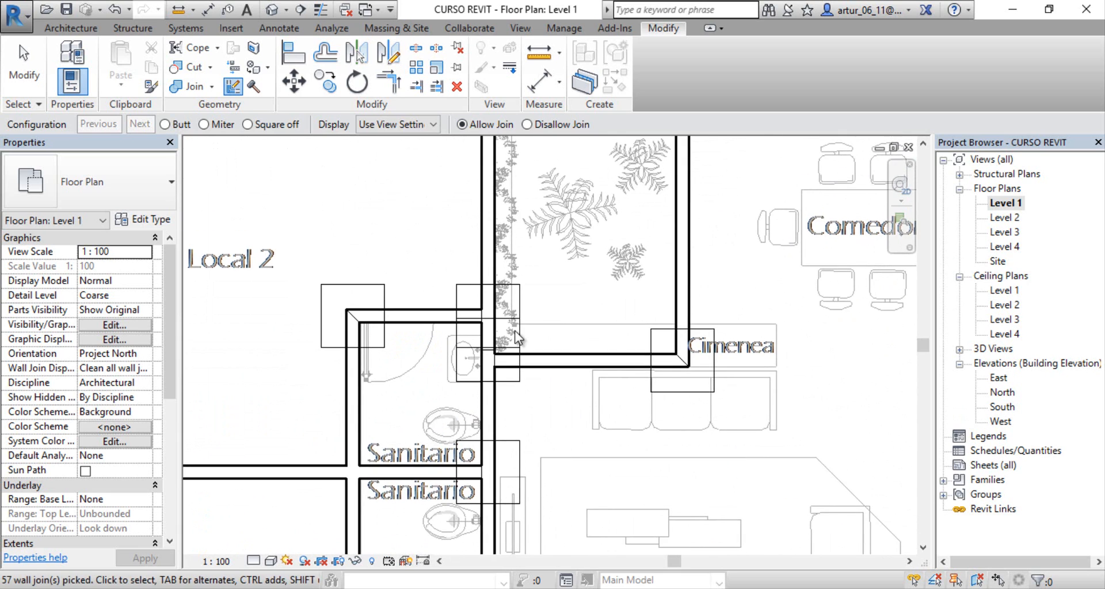
middle_click_drag(485, 294, 422, 315)
scroll(468, 453, "down", 7)
scroll(425, 323, "down", 2)
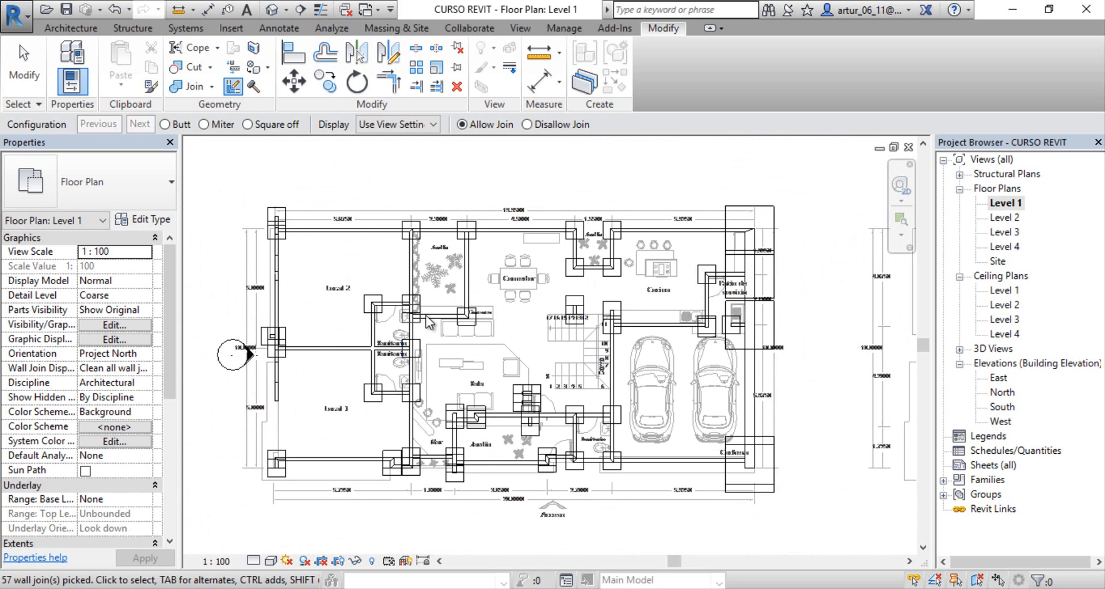